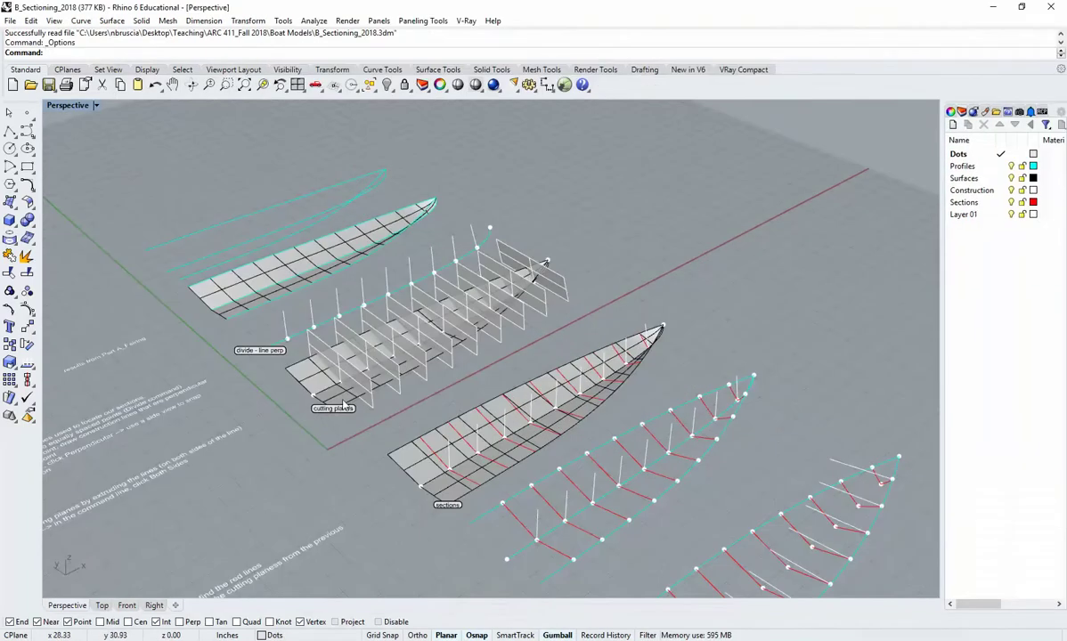
Examine the reference boat model's sectioning stages and their notes, from the divided curve through cutting planes to the red section lines
shift+right_drag(359, 450, 458, 349)
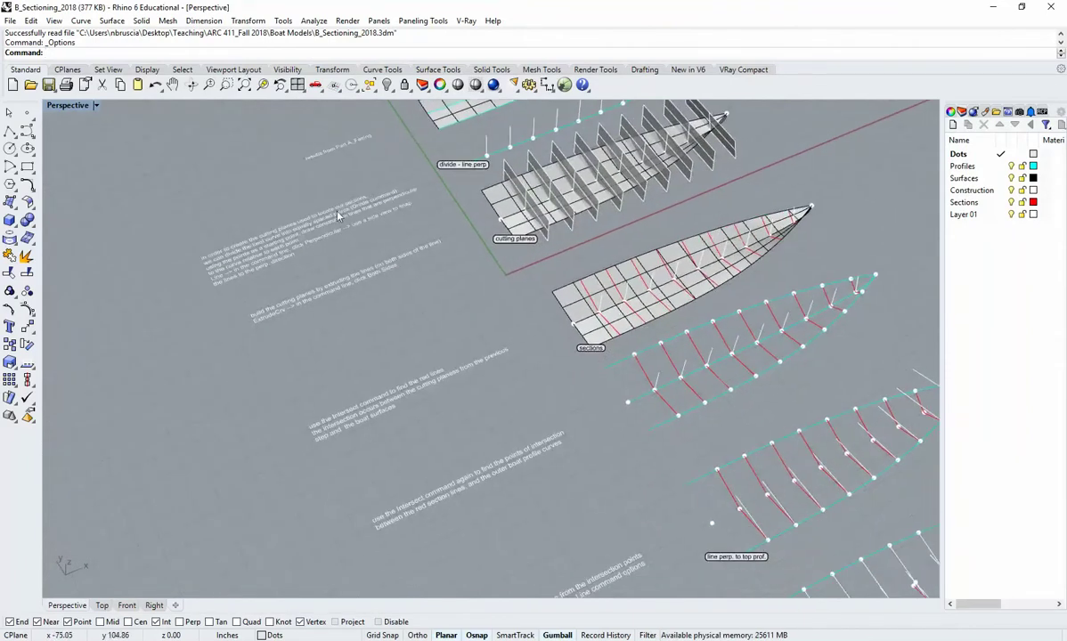
scroll(510, 476, up, 5)
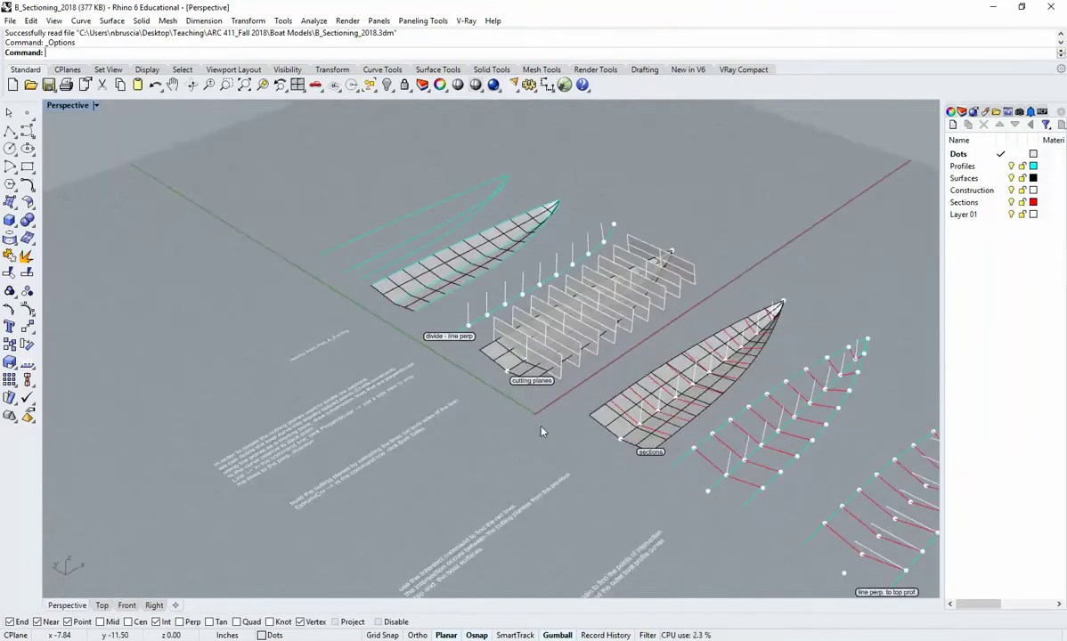
scroll(473, 295, up, 2)
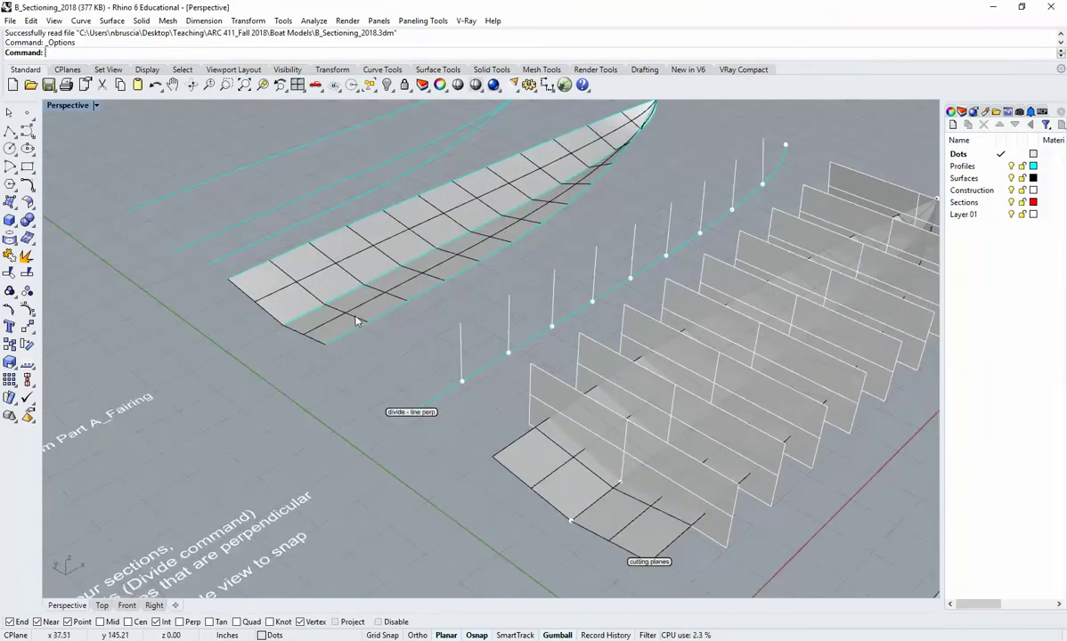
scroll(355, 321, down, 2)
shift+right_drag(312, 423, 375, 376)
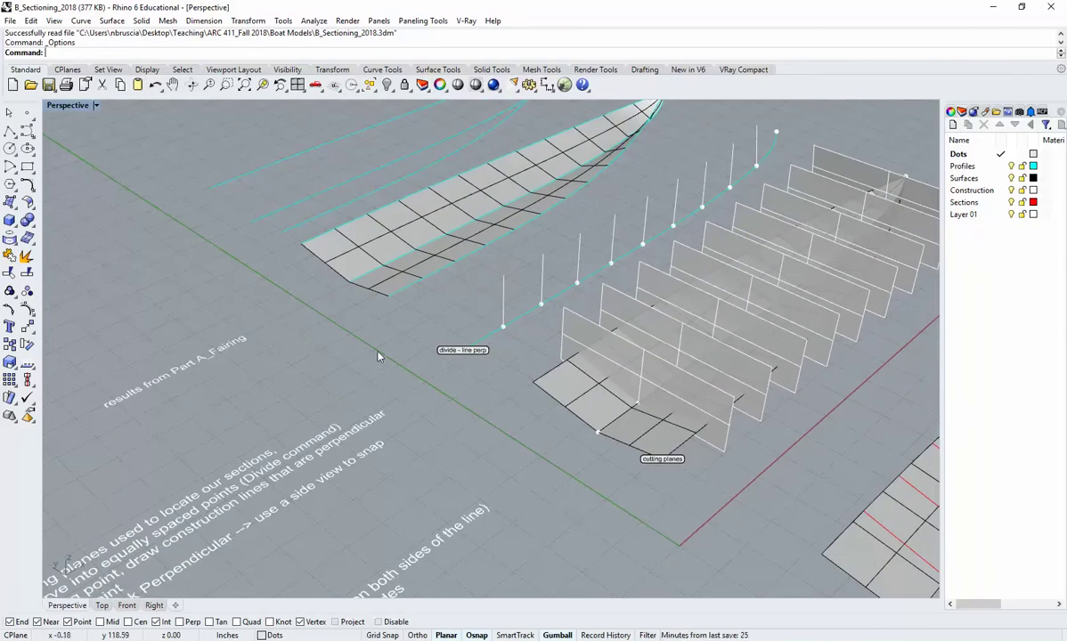
shift+right_drag(518, 440, 310, 422)
scroll(310, 423, down, 4)
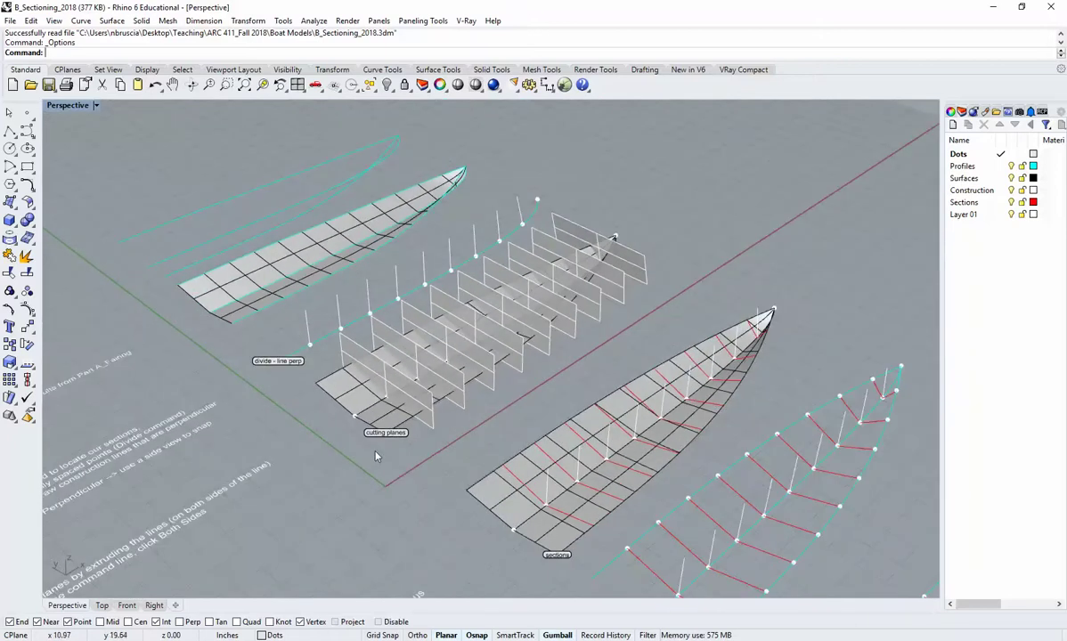
shift+right_drag(377, 453, 300, 362)
shift+right_drag(612, 408, 551, 355)
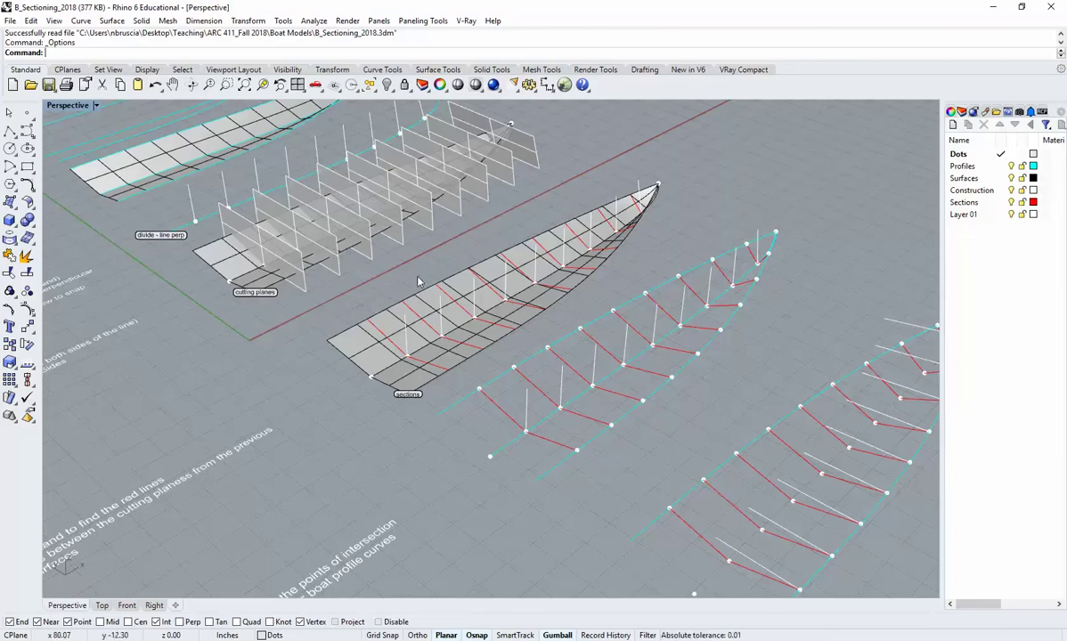
shift+right_drag(460, 335, 269, 267)
scroll(268, 267, down, 4)
shift+right_drag(564, 418, 482, 350)
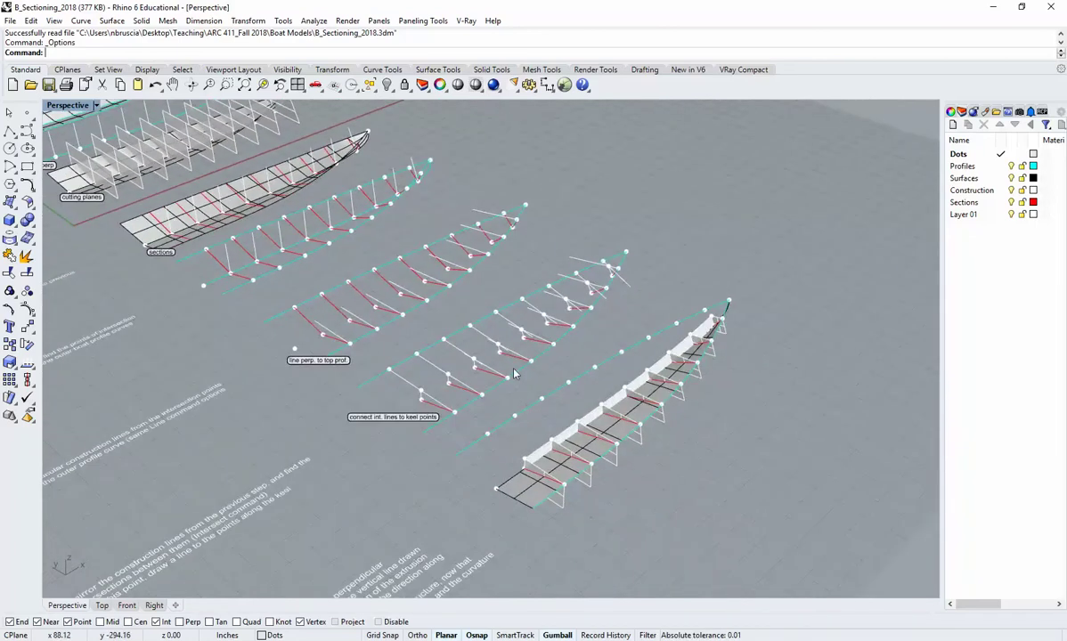
Inspect the final stage of the reference model, where angled section planes meet the hull surface, from several sides
key(ctrl+w)
drag(724, 398, 662, 338)
right_drag(606, 365, 535, 382)
scroll(536, 382, down, 6)
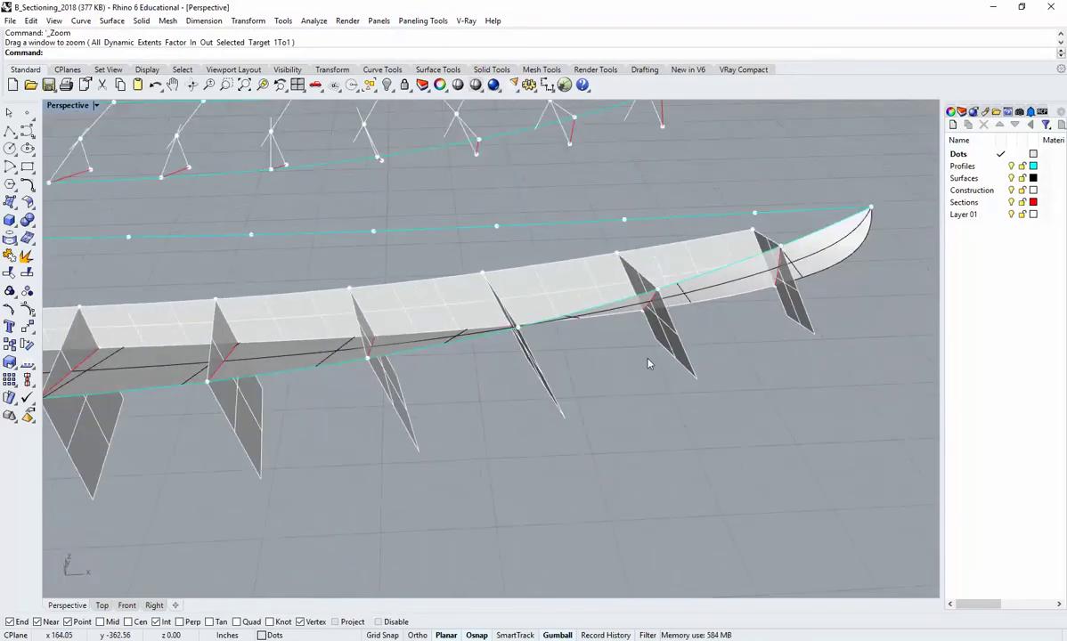
right_drag(622, 359, 676, 353)
right_drag(637, 312, 680, 239)
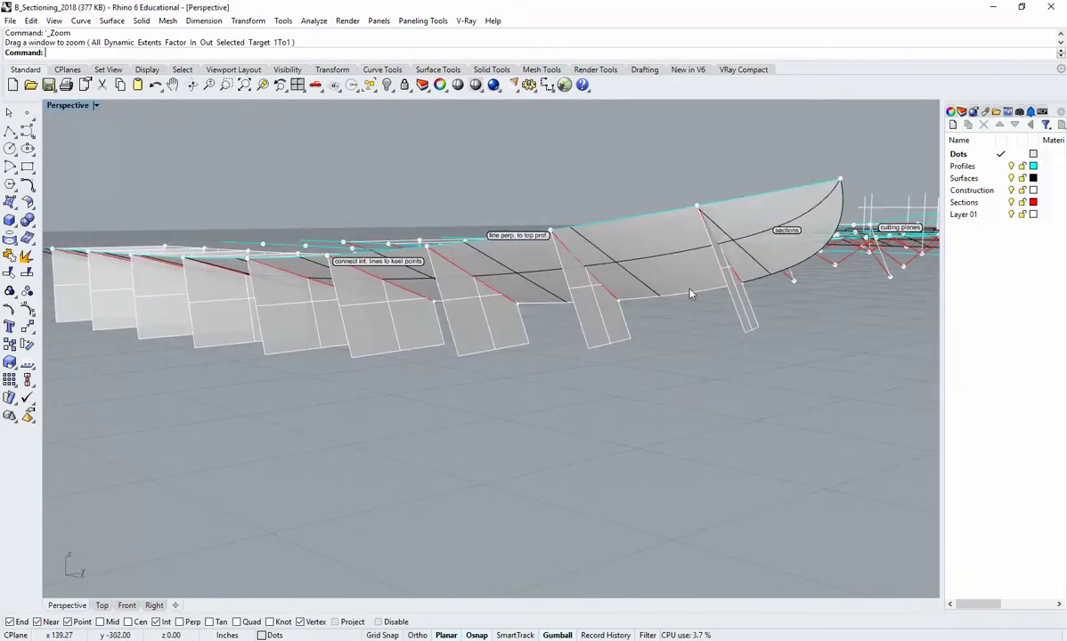
right_drag(478, 305, 588, 421)
scroll(588, 421, down, 4)
shift+right_drag(310, 178, 424, 336)
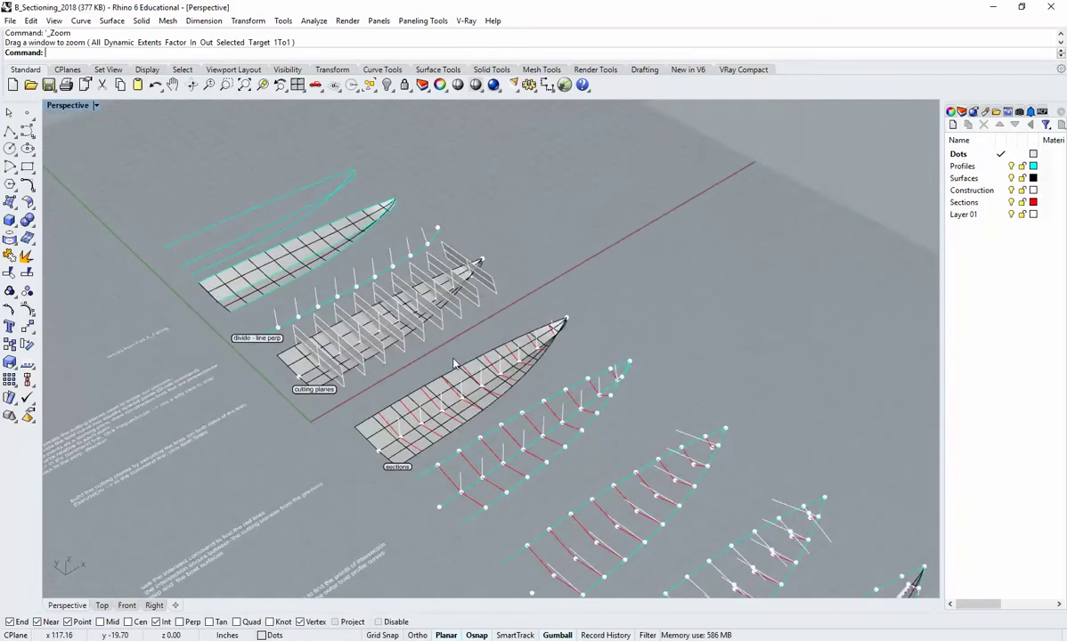
Study the perpendicular lines on the divided curve, the cutting planes and the section lines with their intersection points
key(ctrl+w)
drag(324, 238, 434, 369)
right_drag(463, 393, 502, 391)
scroll(502, 391, down, 4)
shift+right_drag(415, 308, 449, 328)
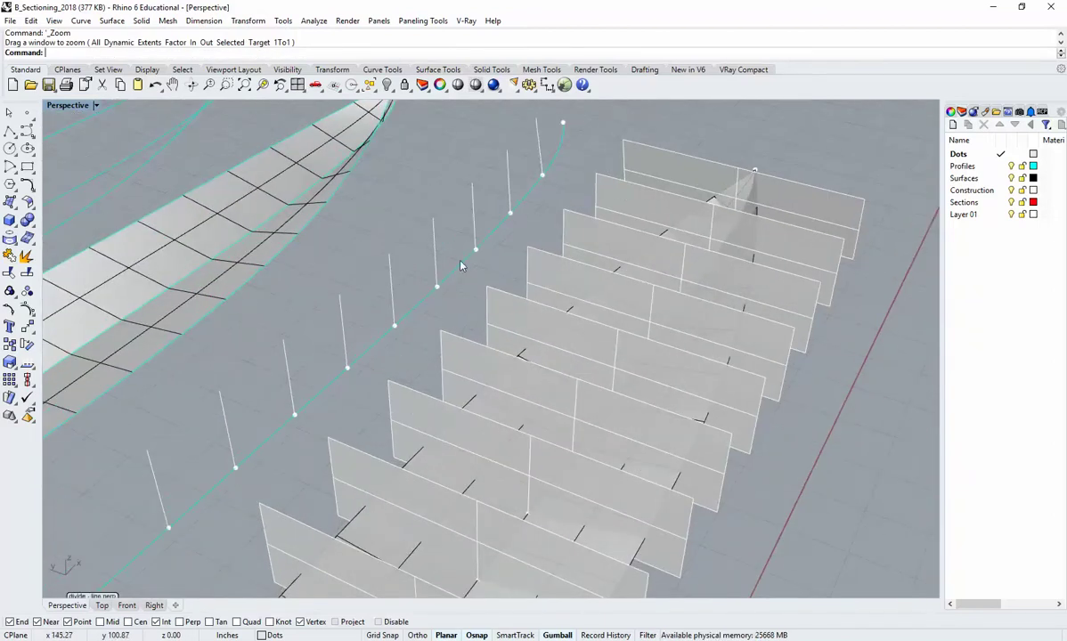
scroll(263, 419, down, 6)
shift+right_drag(541, 467, 470, 297)
right_drag(645, 353, 460, 303)
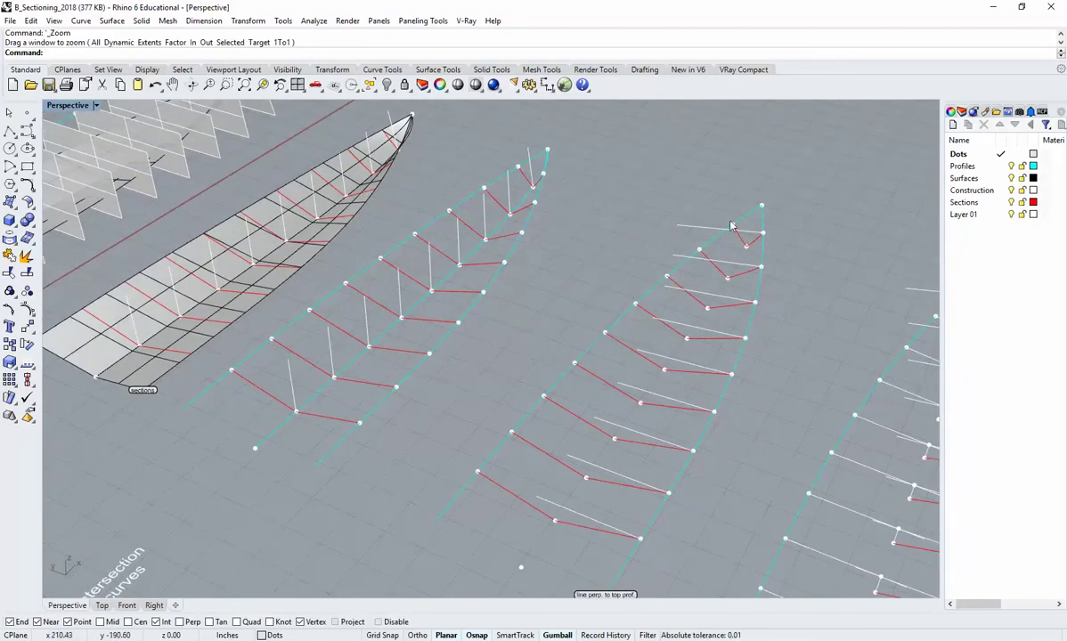
Examine the construction lines joining the intersections to the keel points and the finished frames along the hull
scroll(731, 228, down, 5)
shift+right_drag(780, 313, 531, 300)
right_drag(662, 360, 568, 324)
scroll(616, 383, up, 2)
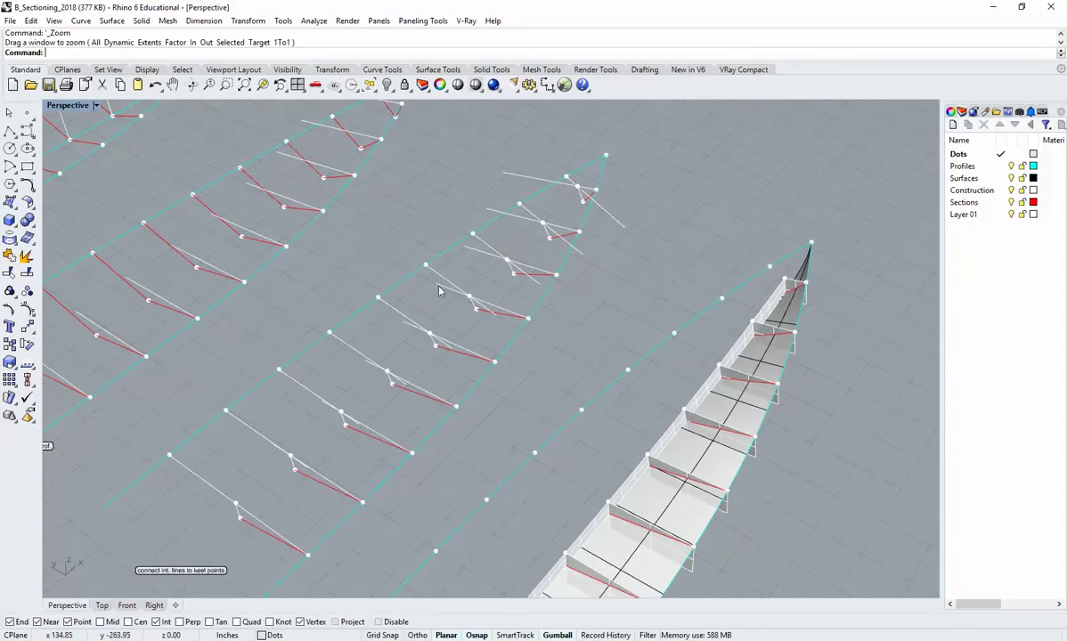
shift+right_drag(786, 405, 687, 311)
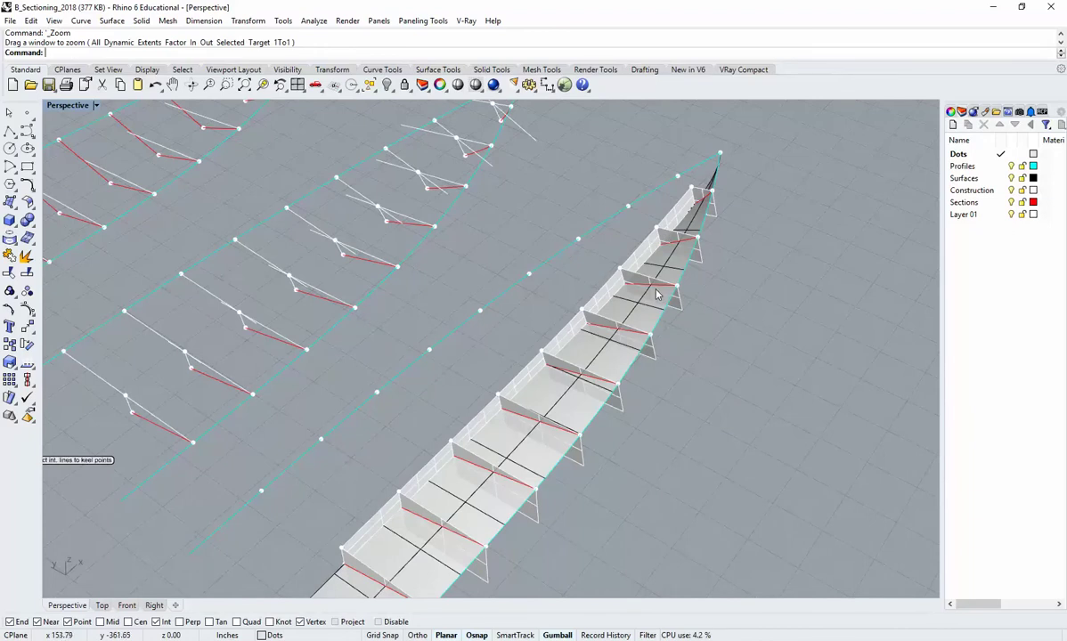
scroll(701, 203, up, 4)
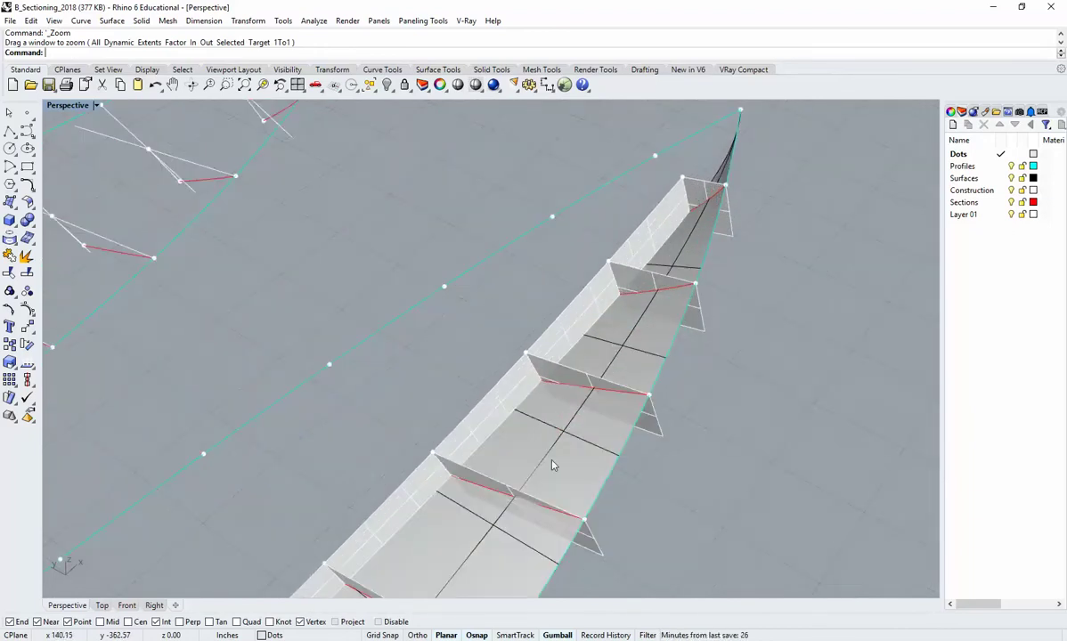
scroll(552, 463, down, 5)
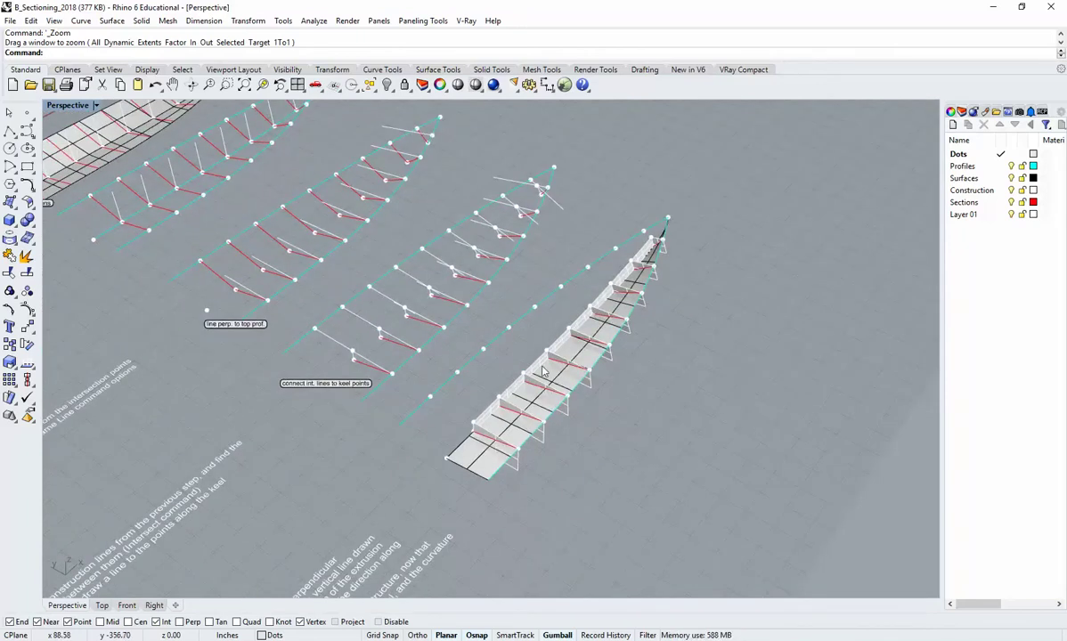
scroll(544, 372, up, 5)
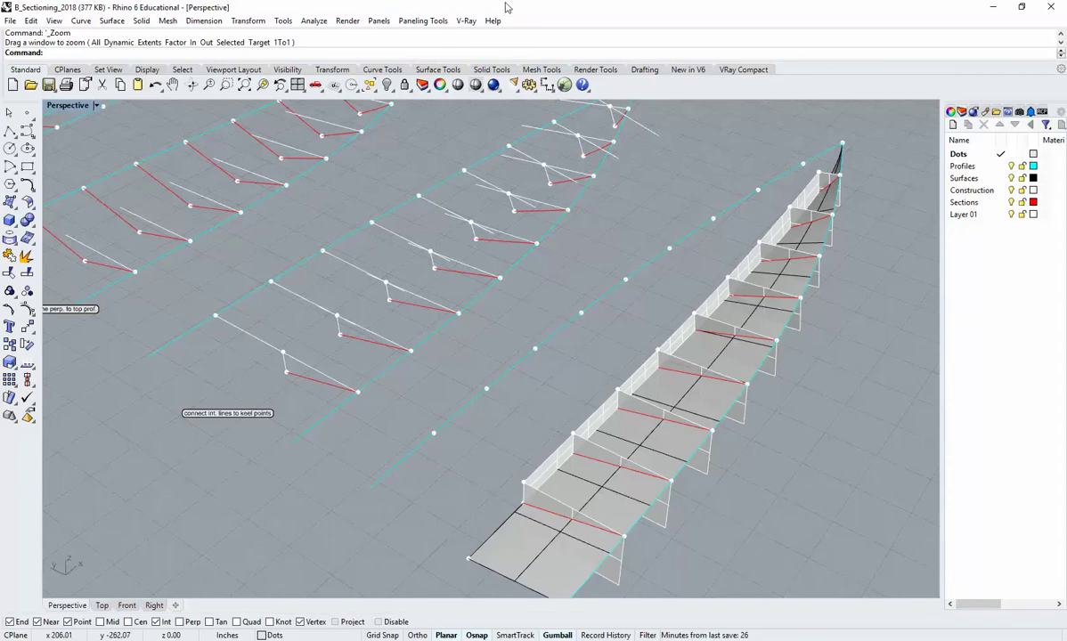
Switch to the other Rhino window containing the single hull model and hide its srf layer
drag(506, 7, 1066, 101)
key(super+Down)
scroll(545, 457, down, 3)
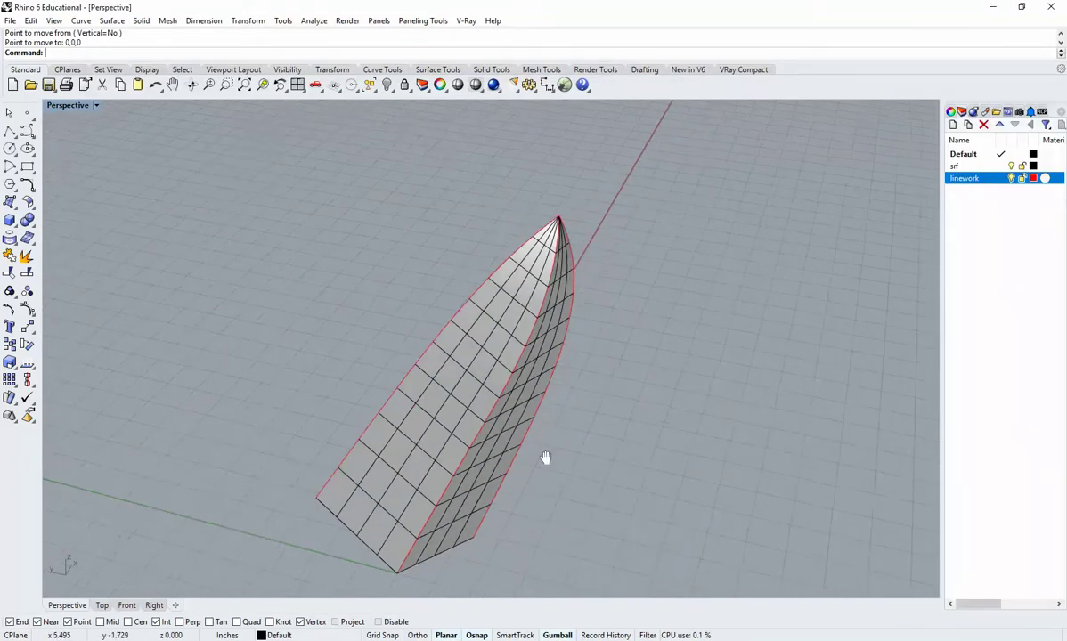
right_drag(565, 484, 467, 450)
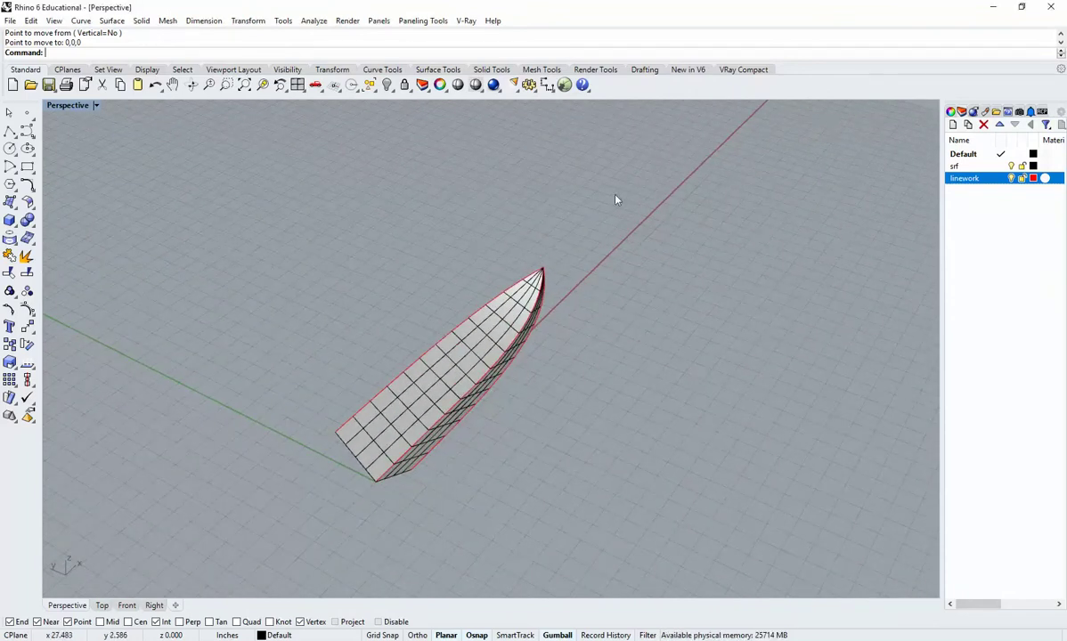
scroll(583, 405, up, 3)
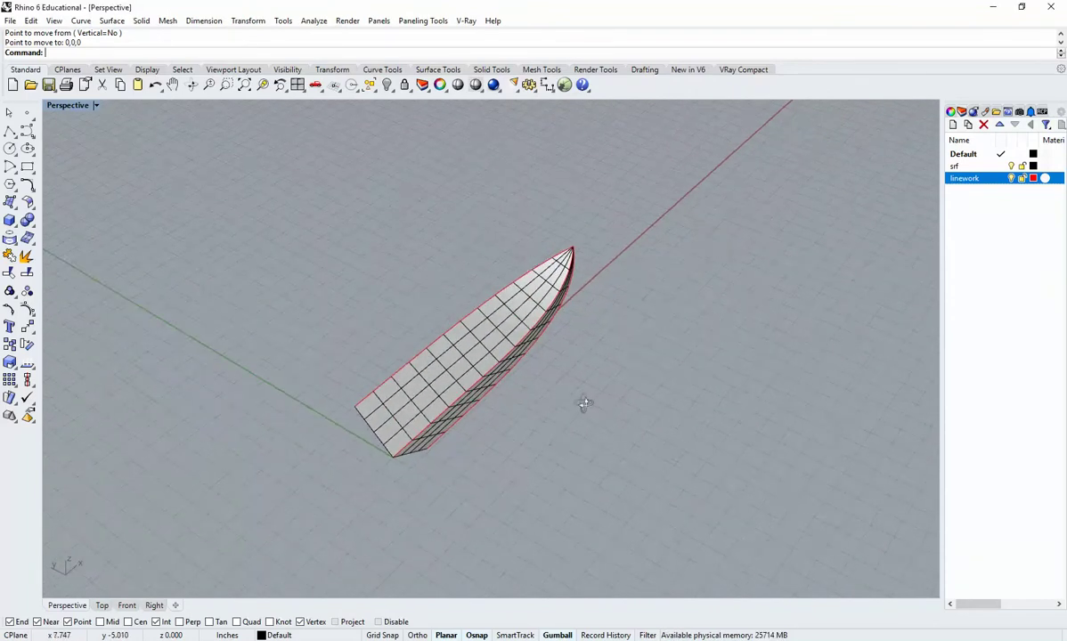
click(1011, 167)
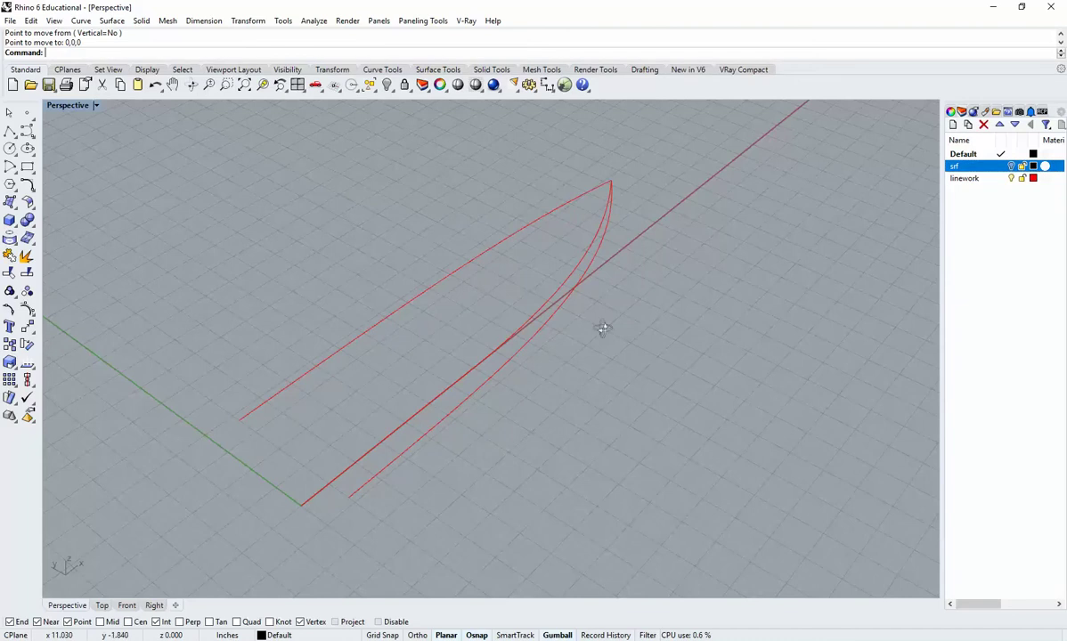
right_drag(604, 329, 627, 303)
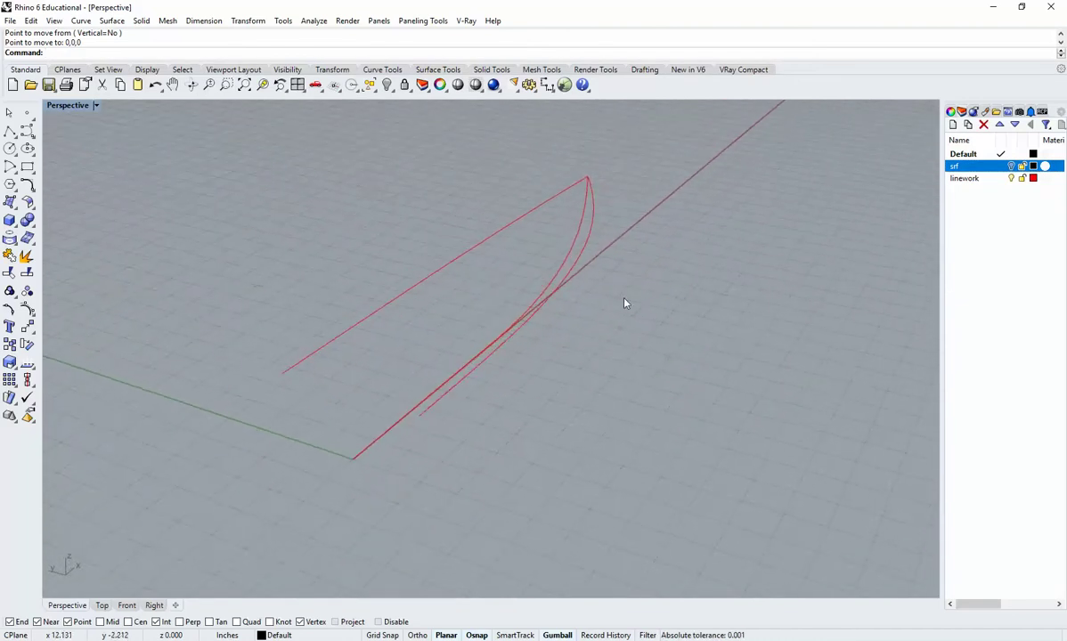
Set the linework layer's color to White
click(1034, 179)
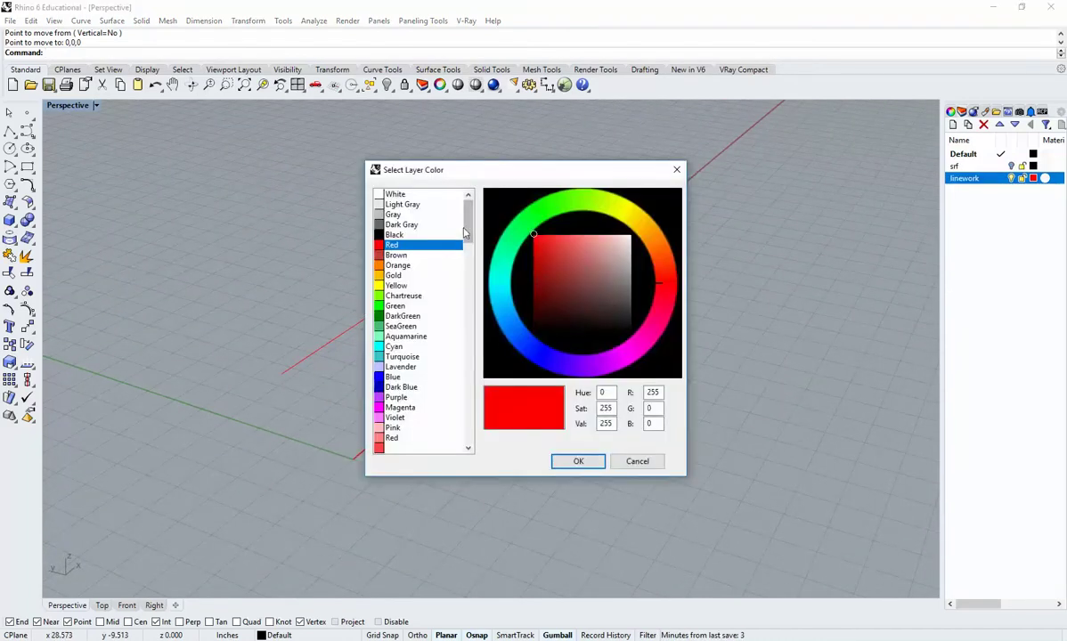
click(414, 194)
click(578, 461)
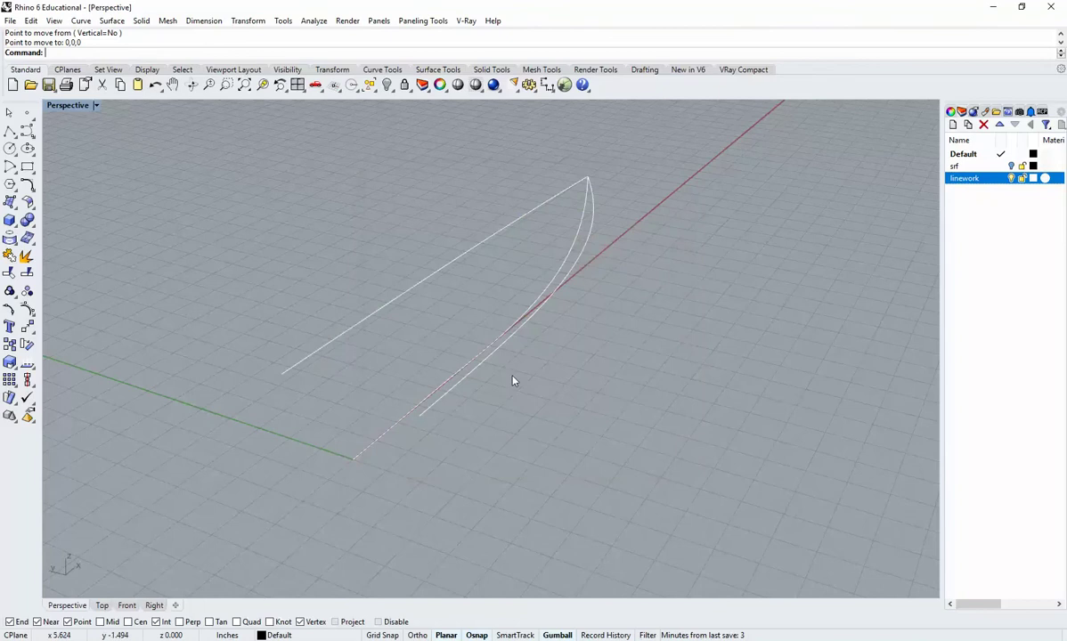
Move the three hull profile curves slightly upward along Z with the gumball and deselect them
right_drag(512, 378, 488, 408)
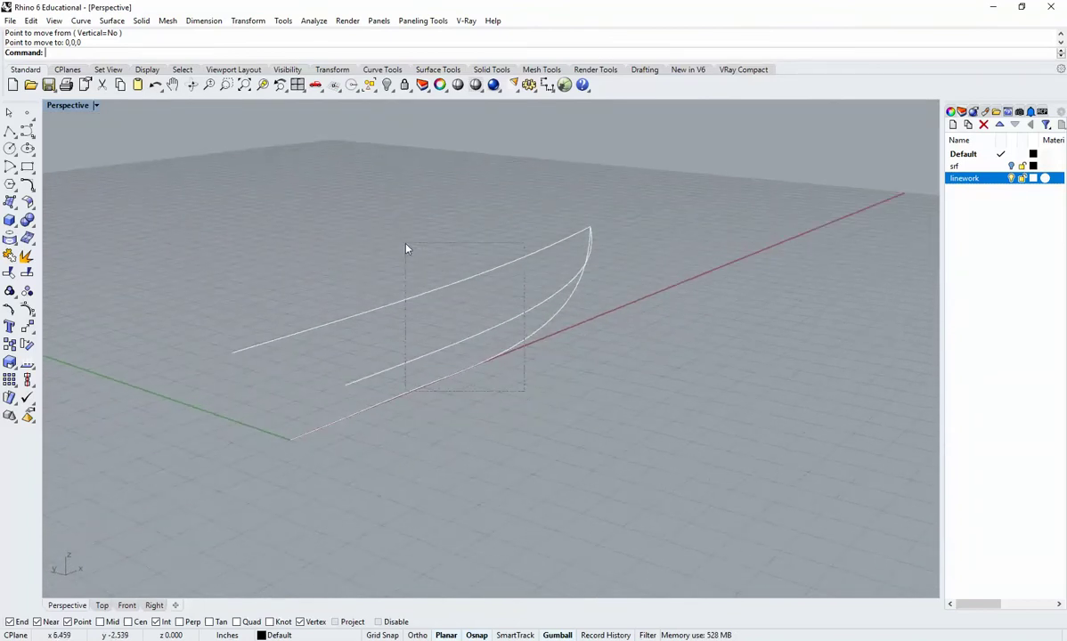
drag(406, 243, 406, 243)
drag(466, 271, 466, 252)
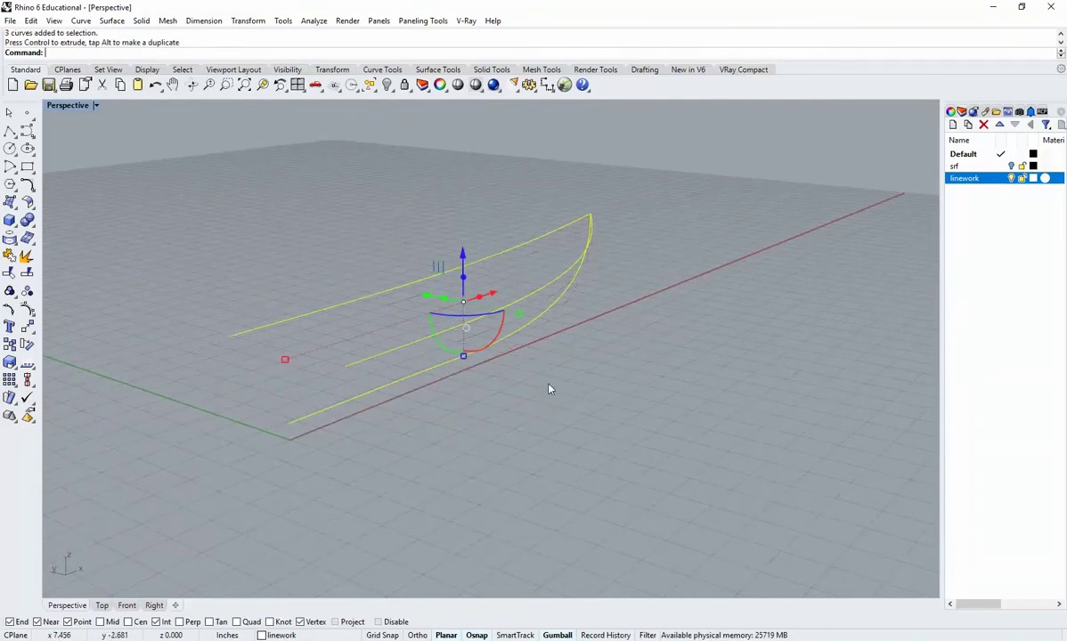
click(549, 390)
right_drag(549, 389, 440, 351)
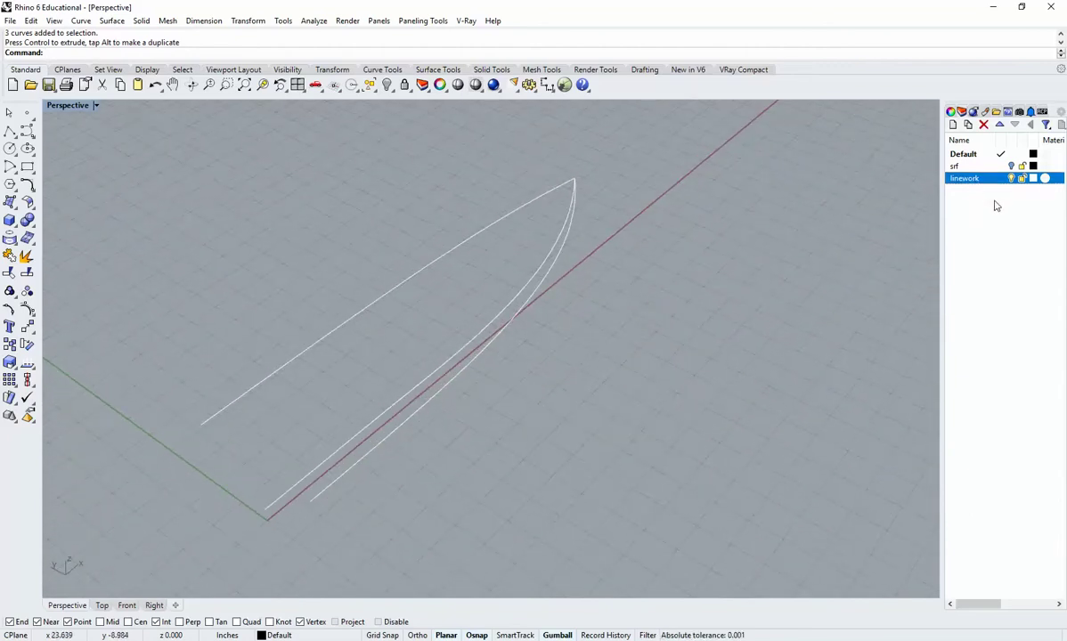
Create a new layer named points
click(996, 200)
click(992, 182)
click(952, 125)
click(998, 214)
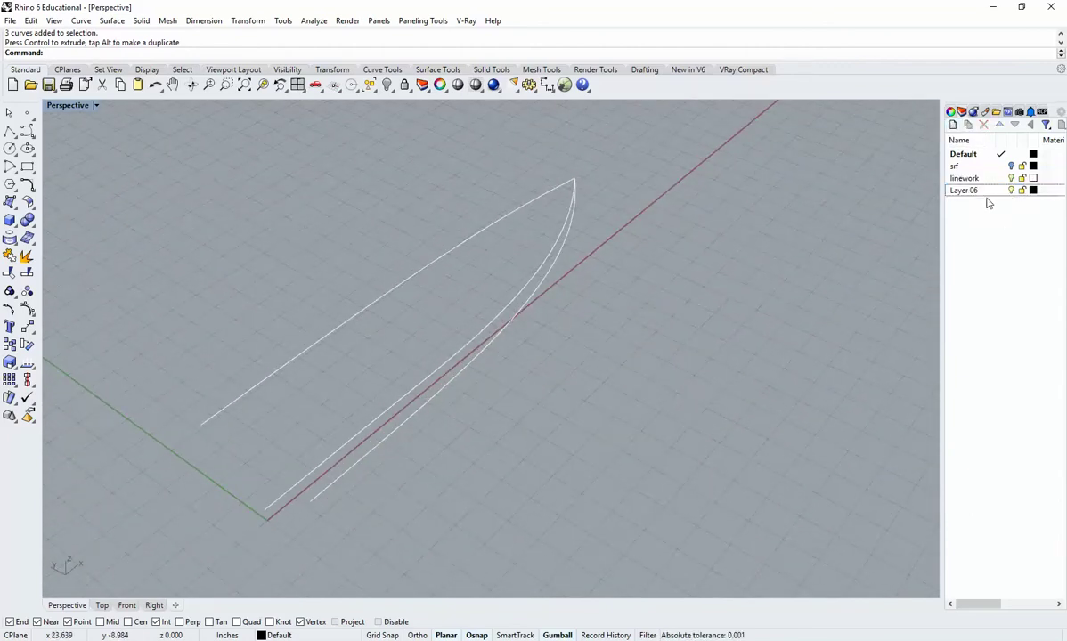
double_click(980, 197)
text(po)
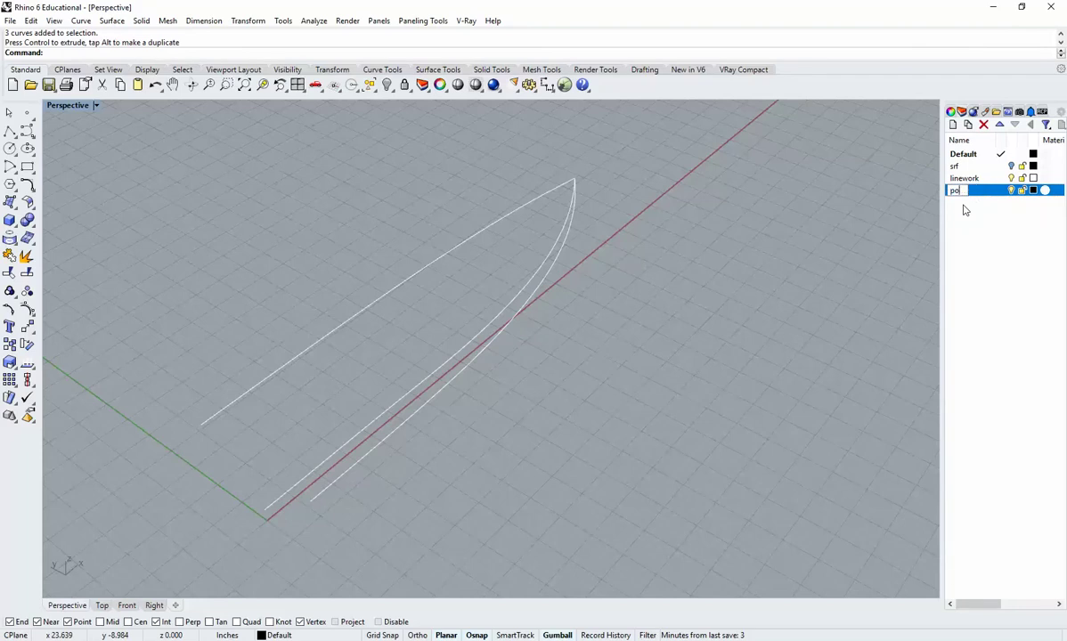
text(ints)
key(Return)
Set the points layer's color to Cyan and make it the current layer
click(1033, 191)
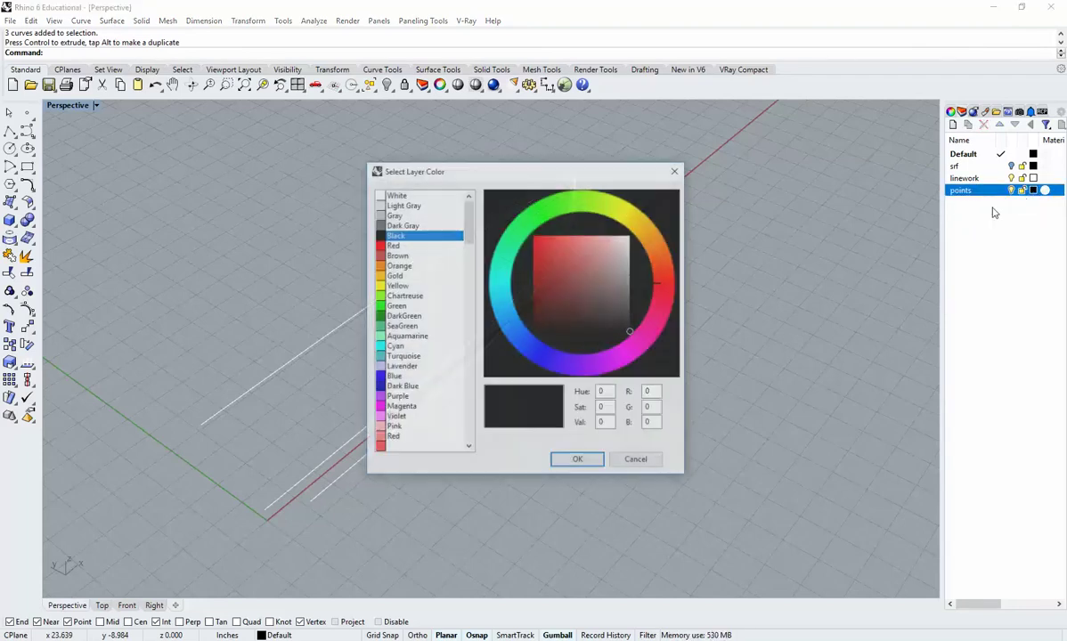
click(397, 245)
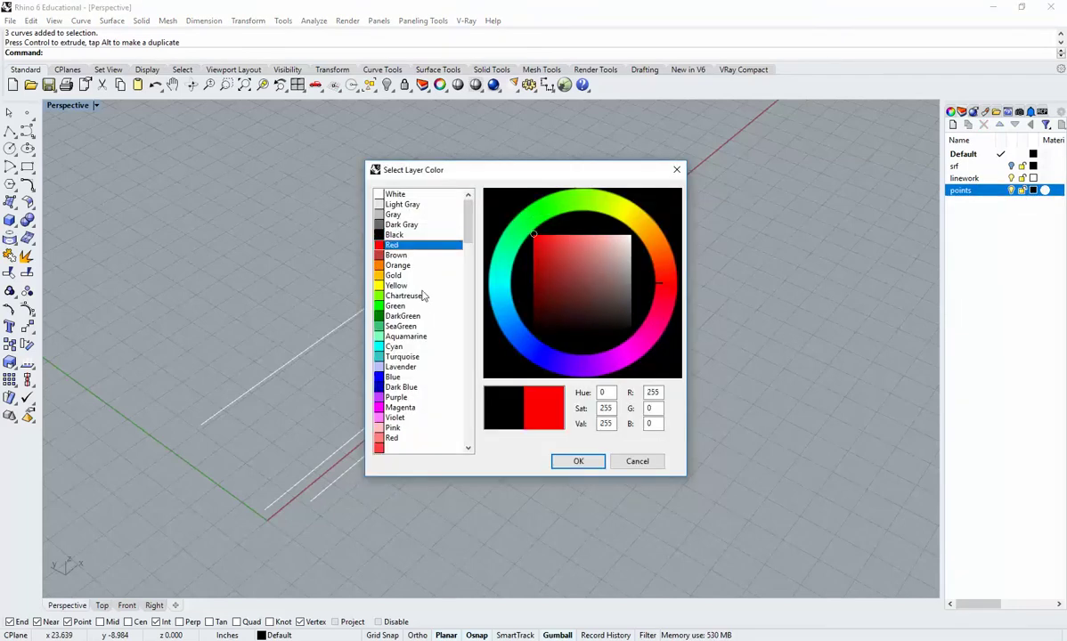
click(402, 347)
click(574, 461)
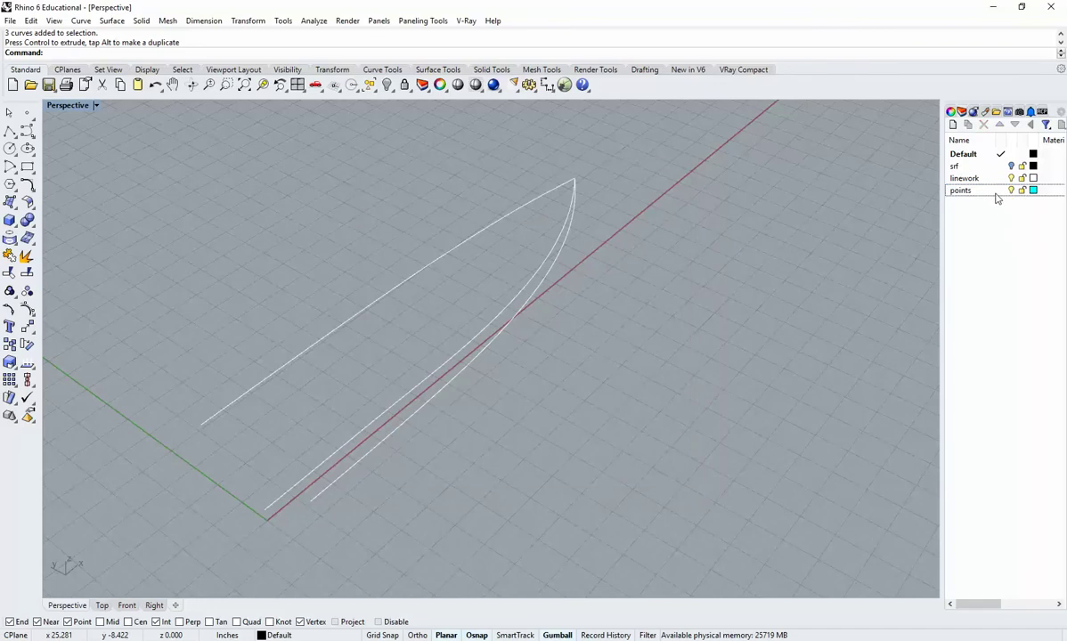
click(999, 192)
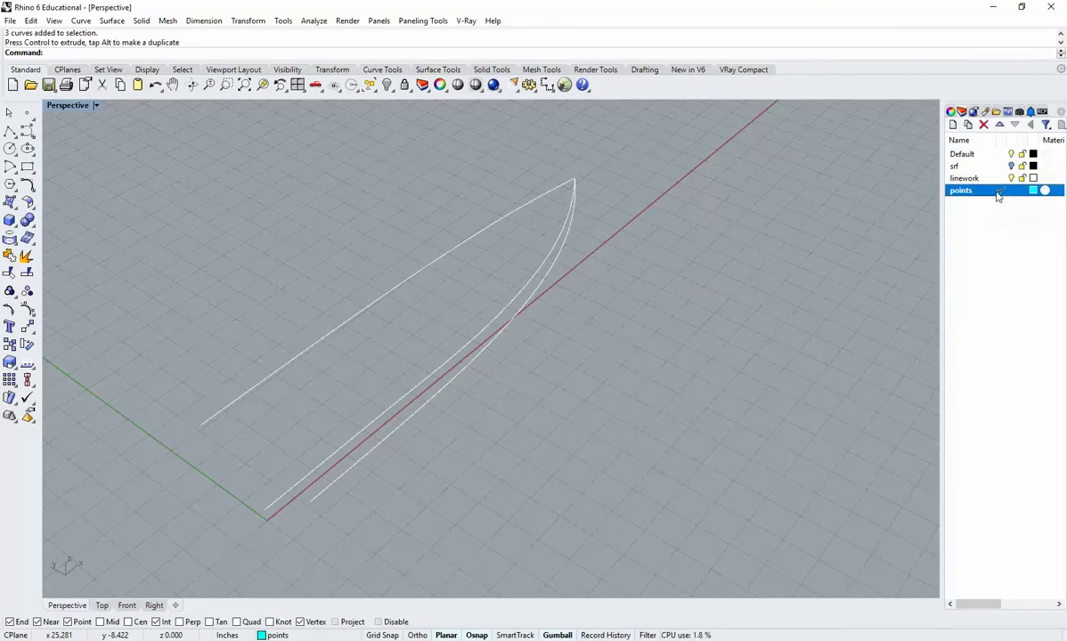
Divide the lower keel profile curve into 10 segments, marking its ends with points, and clear the selection
click(557, 251)
right_drag(557, 251, 611, 255)
right_drag(273, 337, 338, 356)
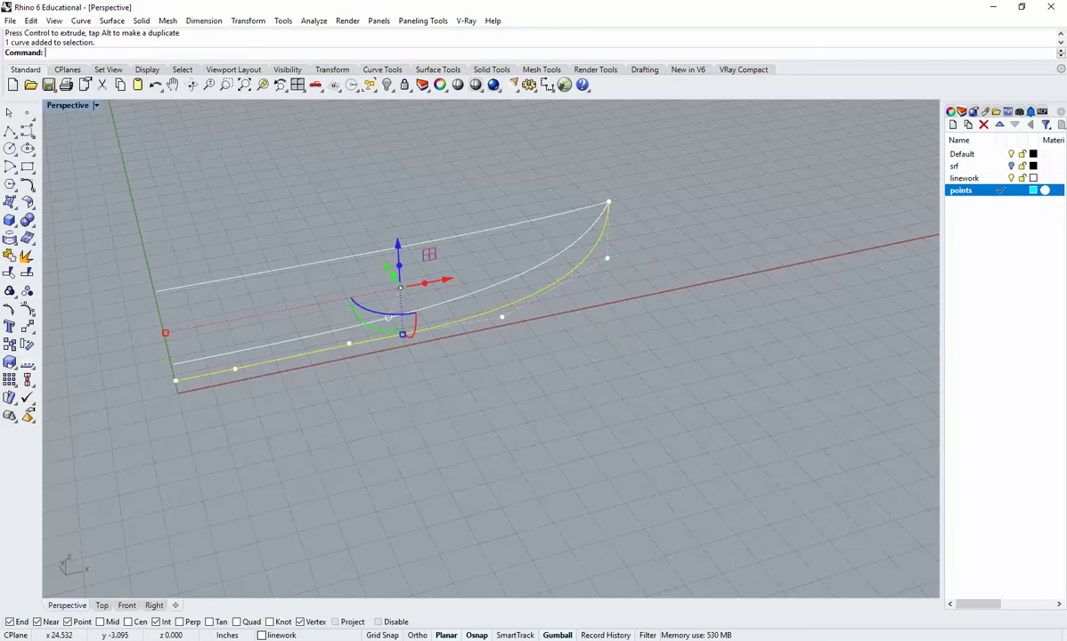
right_drag(683, 301, 561, 386)
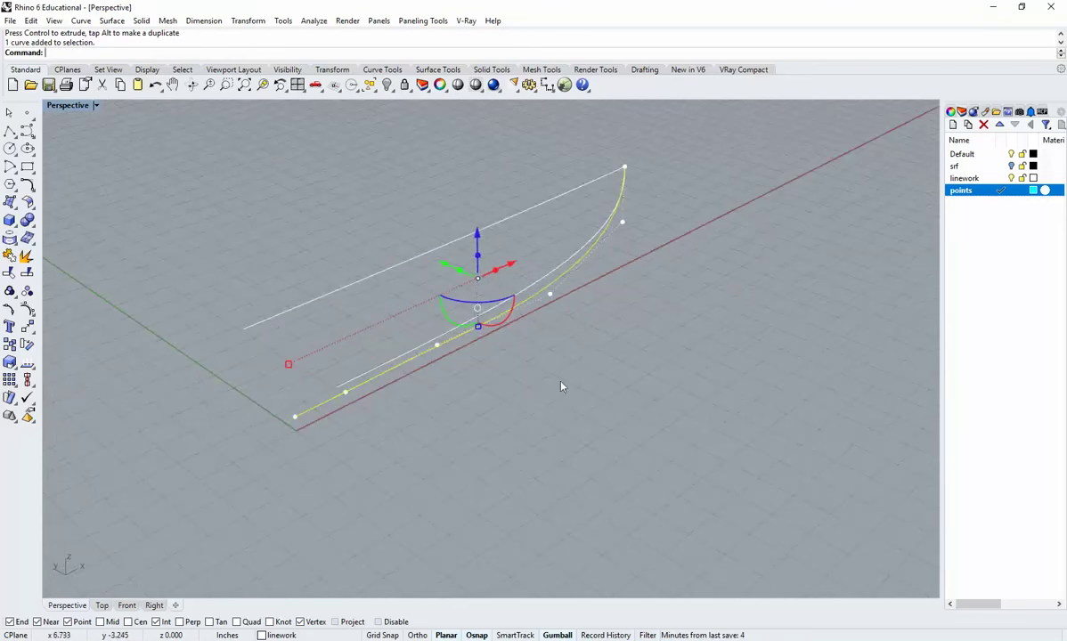
scroll(422, 342, up, 5)
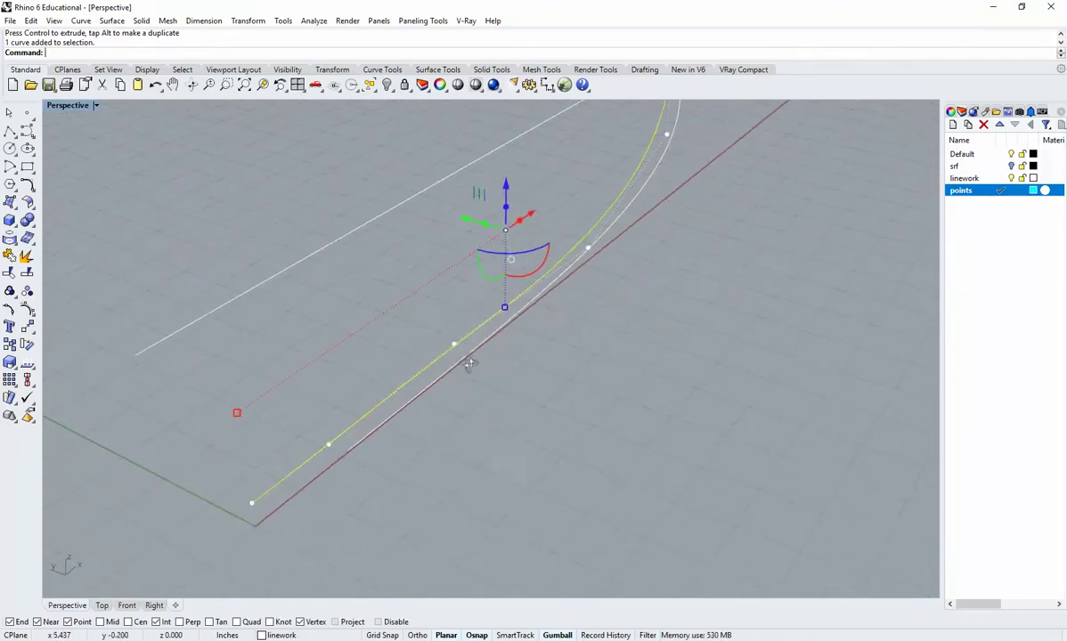
right_drag(470, 365, 478, 360)
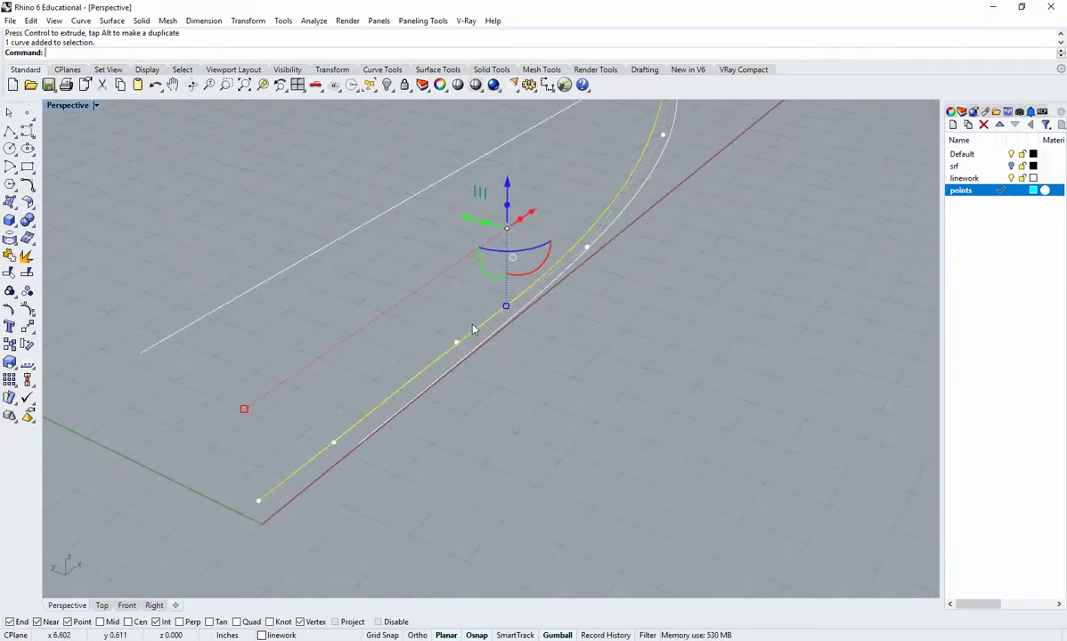
text(Divide)
key(Return)
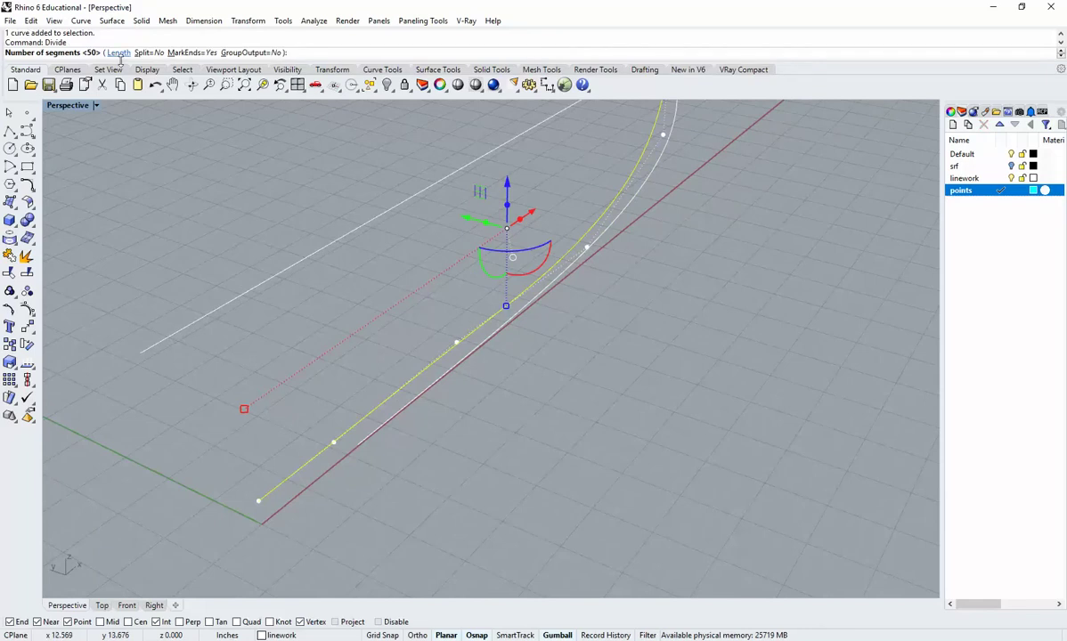
text(10)
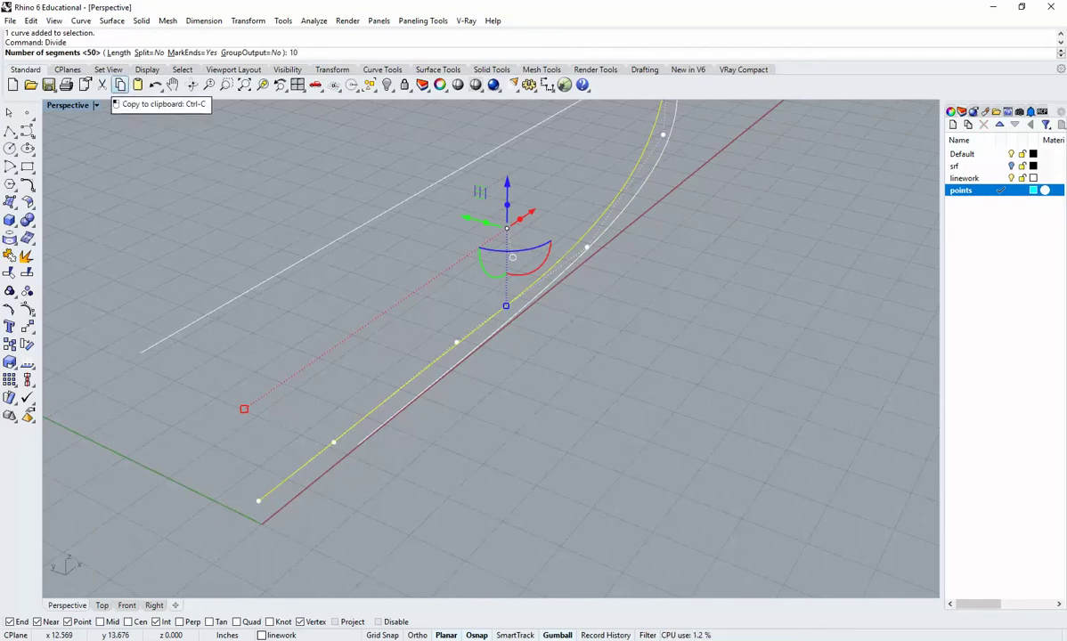
key(Return)
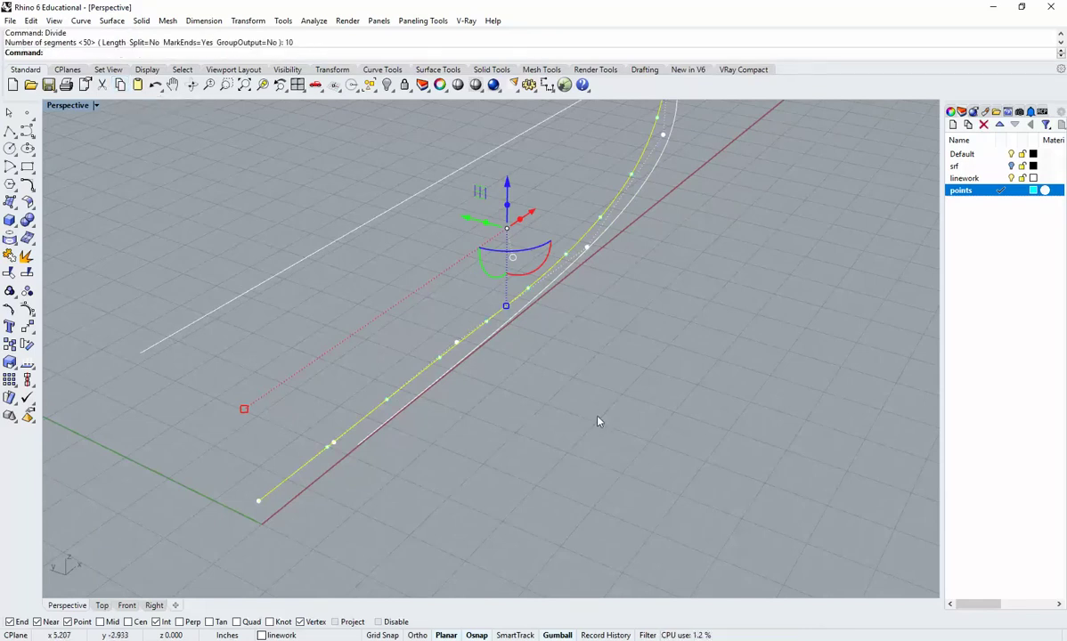
key(Return)
key(Escape)
key(Escape)
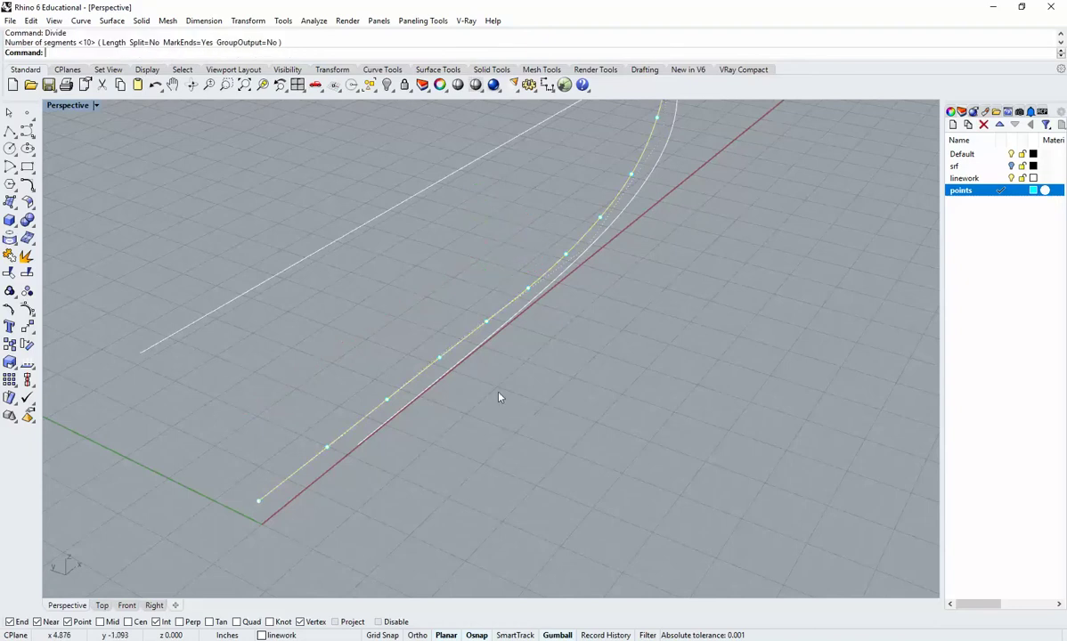
Examine the division points along the keel curve and their spacing toward the bow from several angles
scroll(492, 374, up, 2)
click(488, 310)
key(Escape)
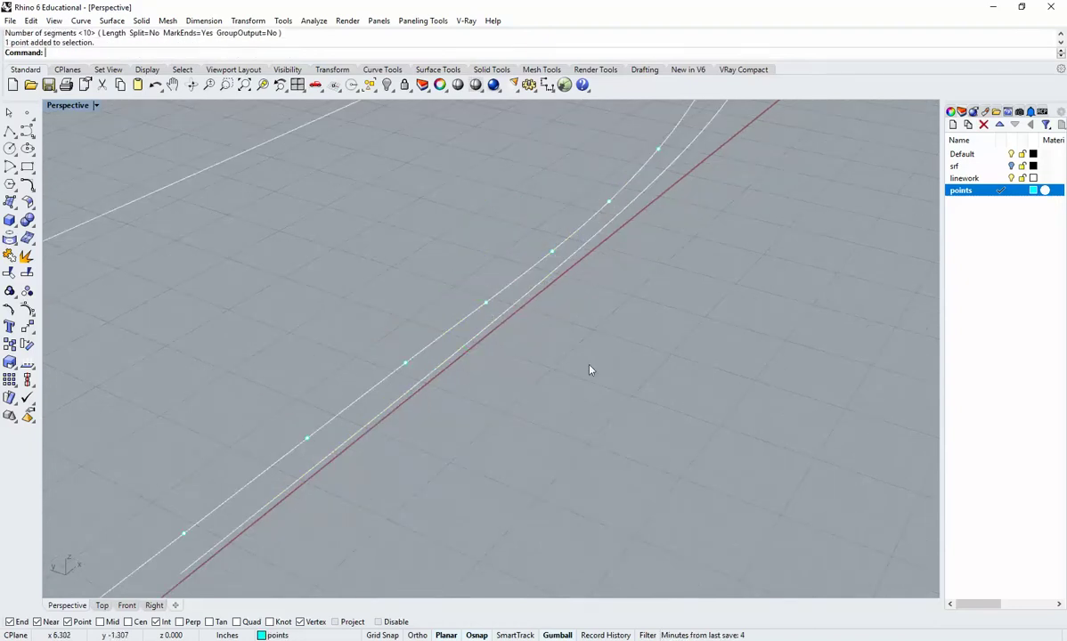
scroll(591, 369, down, 4)
right_drag(590, 368, 578, 376)
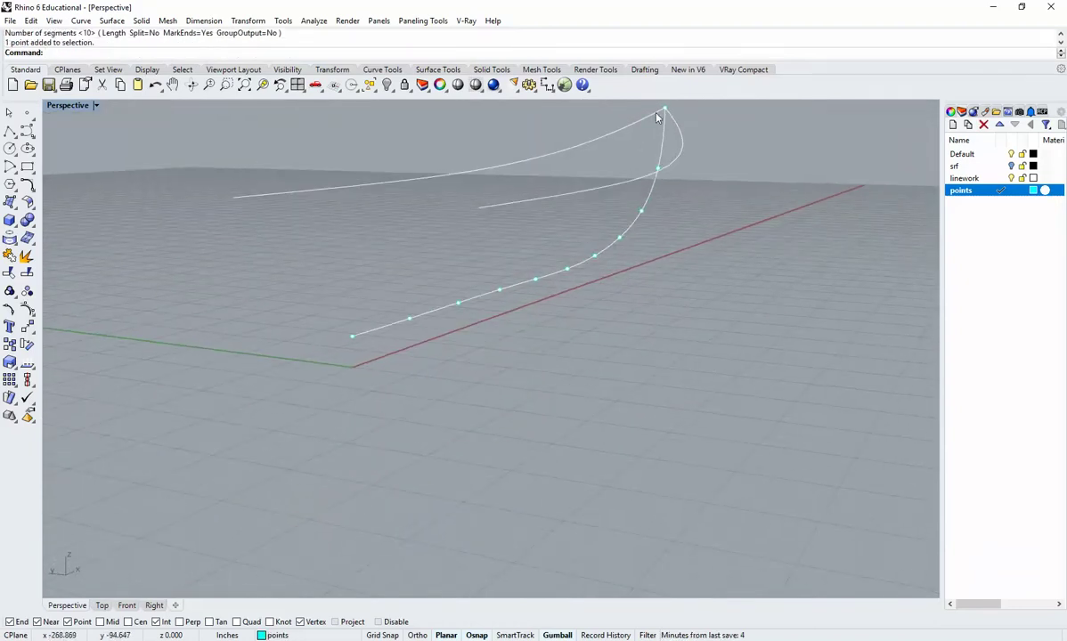
right_drag(644, 205, 606, 223)
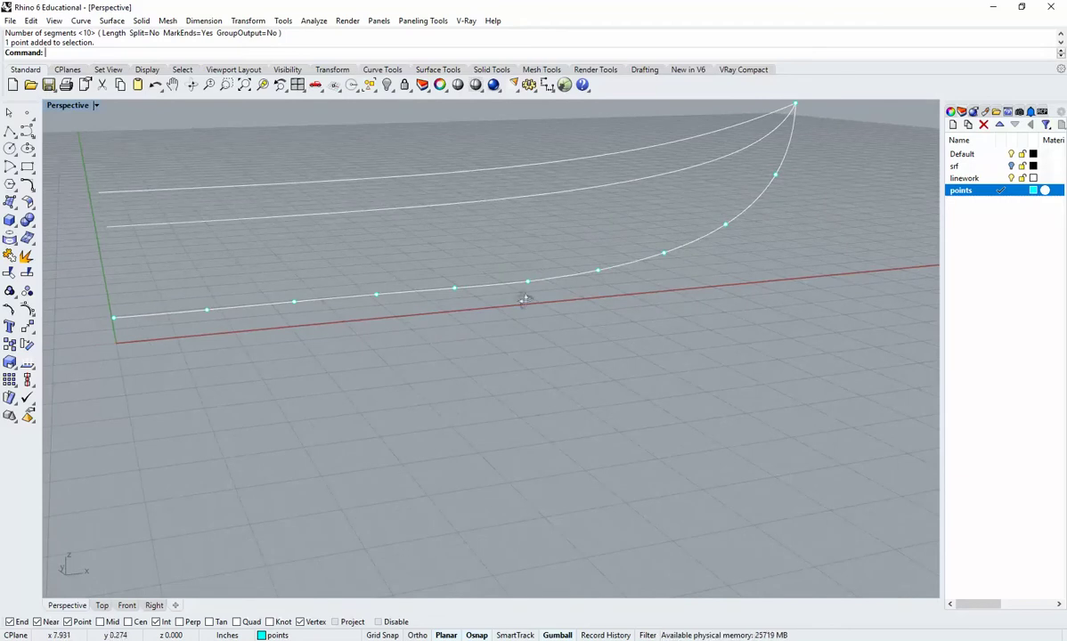
right_drag(524, 296, 535, 379)
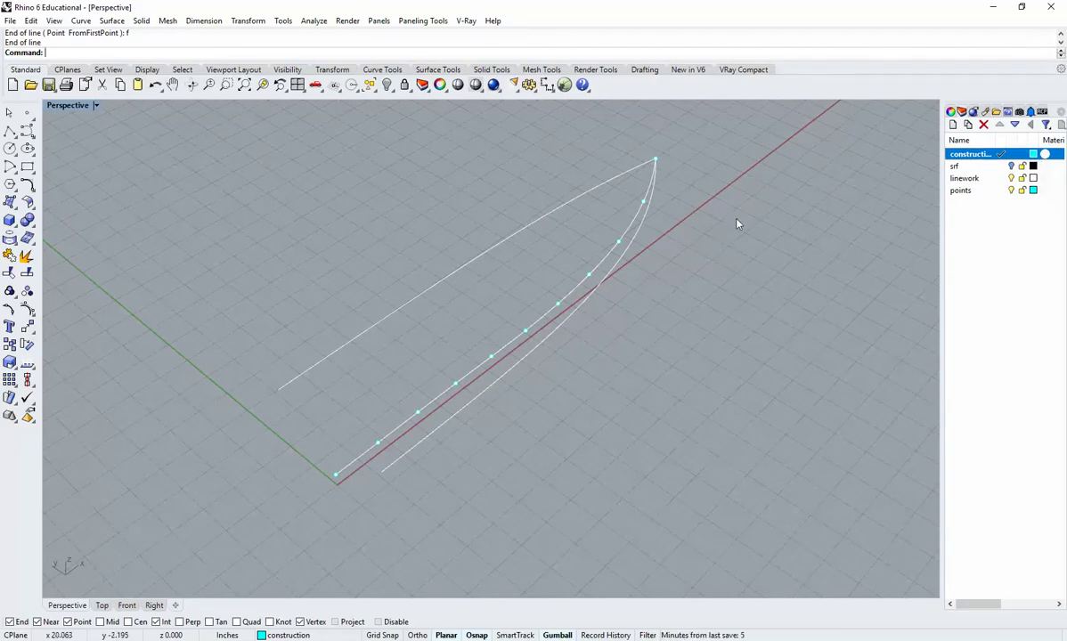
right_drag(584, 360, 603, 418)
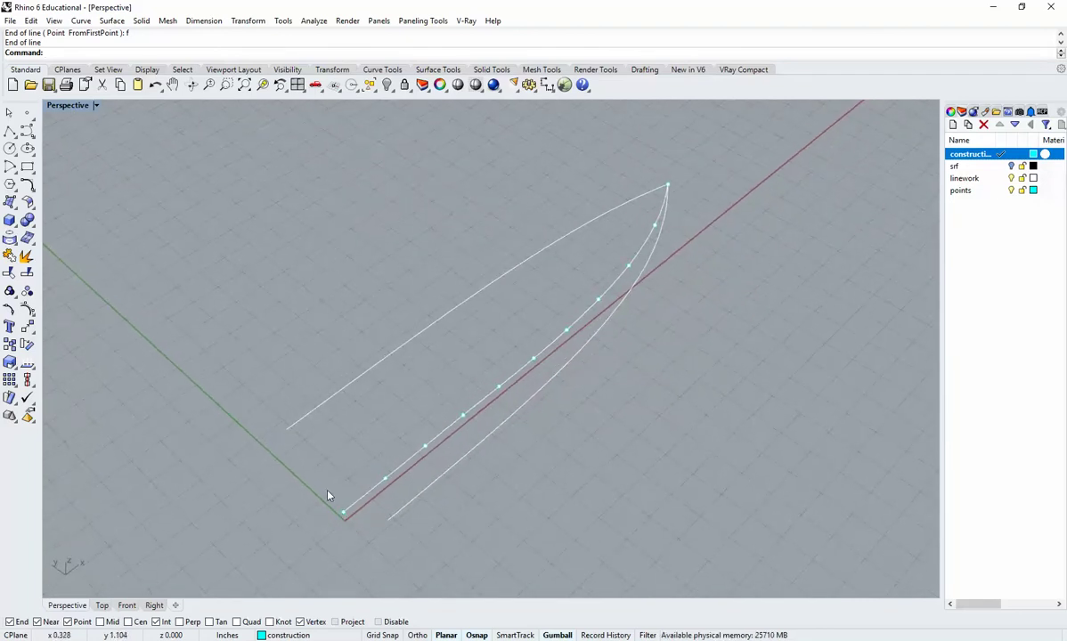
right_drag(438, 455, 604, 319)
right_drag(716, 291, 668, 274)
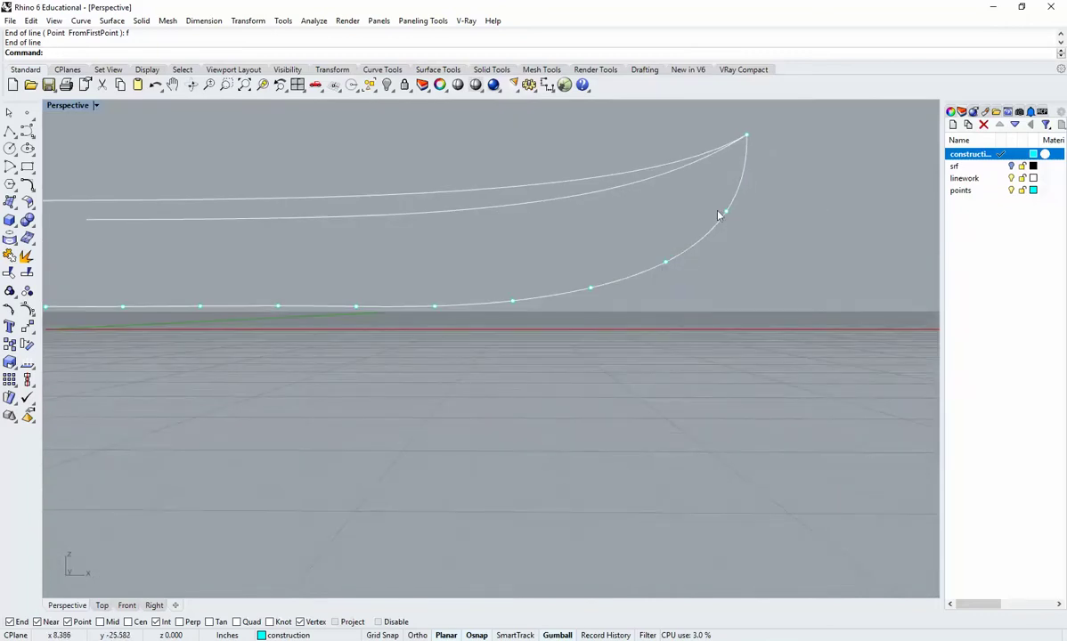
right_drag(729, 208, 577, 351)
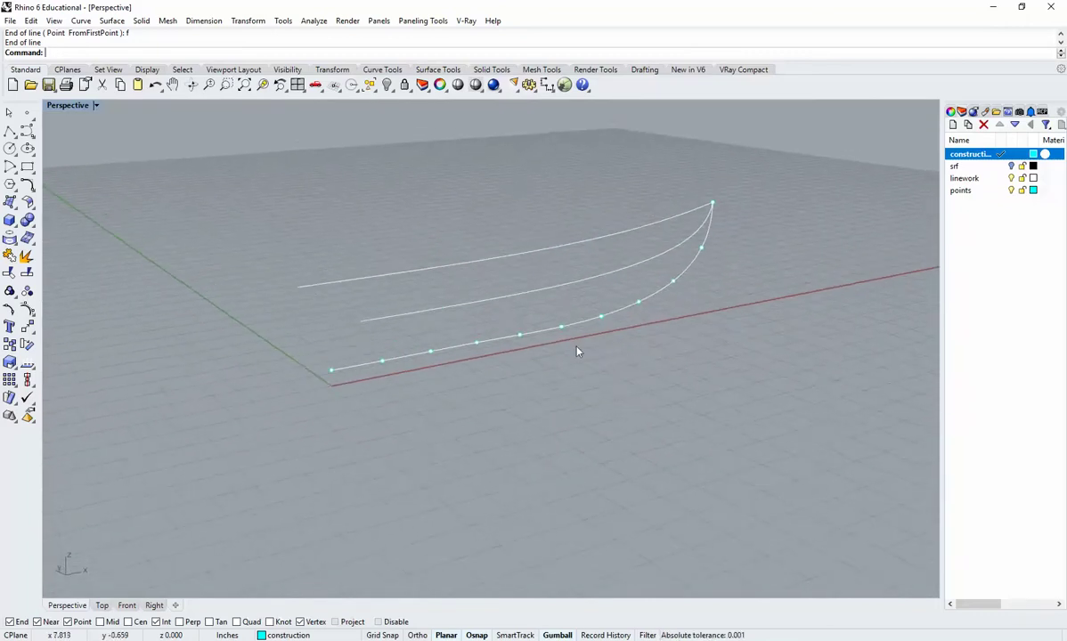
Switch to the four-viewport layout and frame the start of the keel curve in the Front view
double_click(67, 105)
right_drag(338, 421, 282, 445)
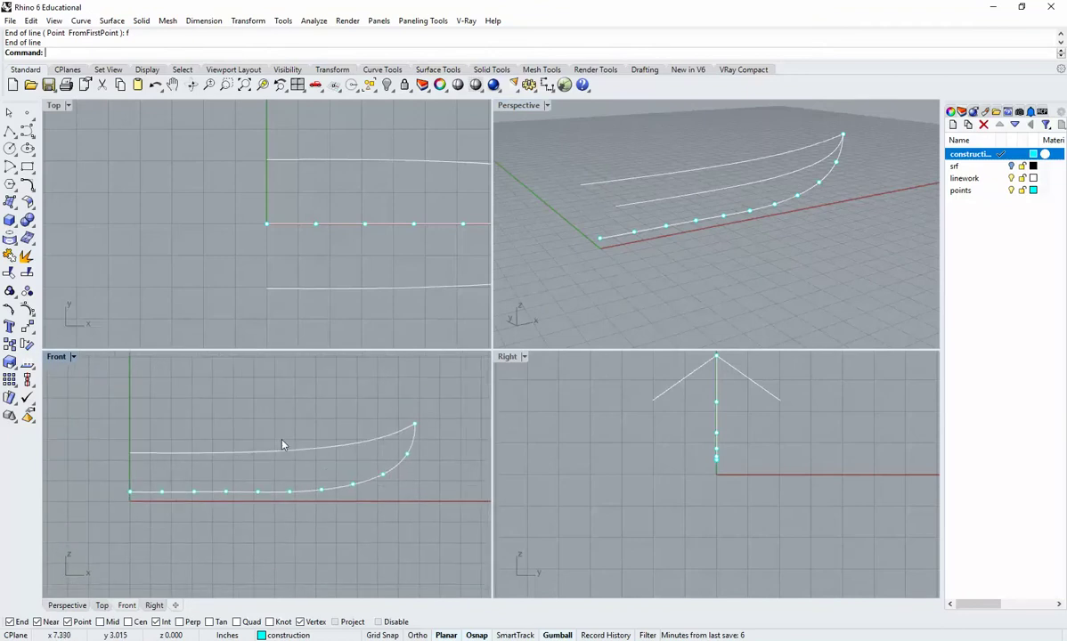
scroll(242, 509, up, 8)
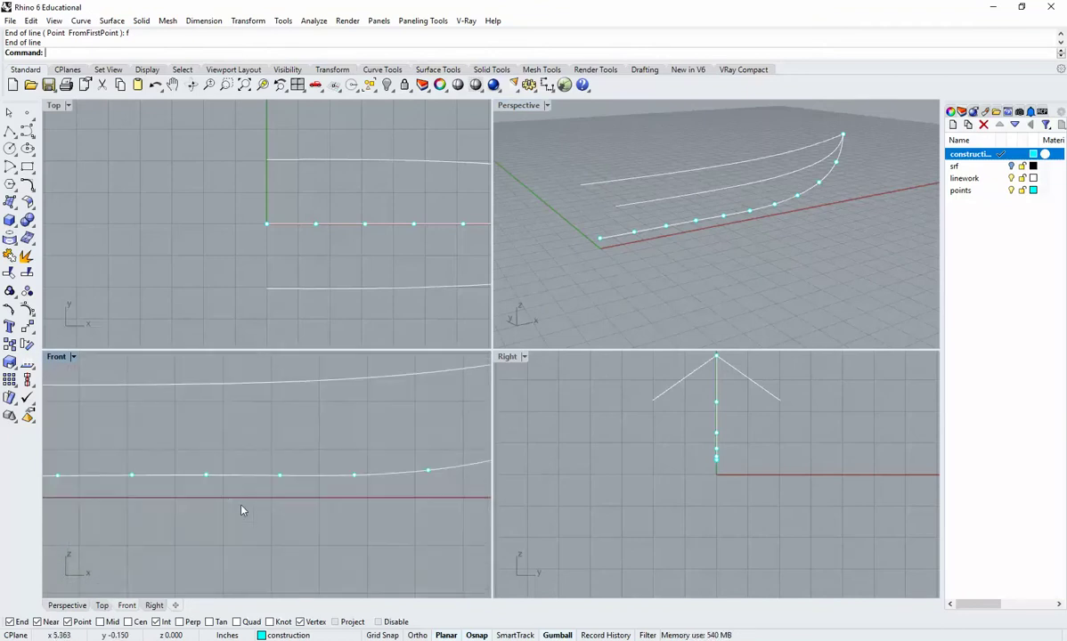
scroll(223, 491, down, 4)
scroll(336, 480, down, 2)
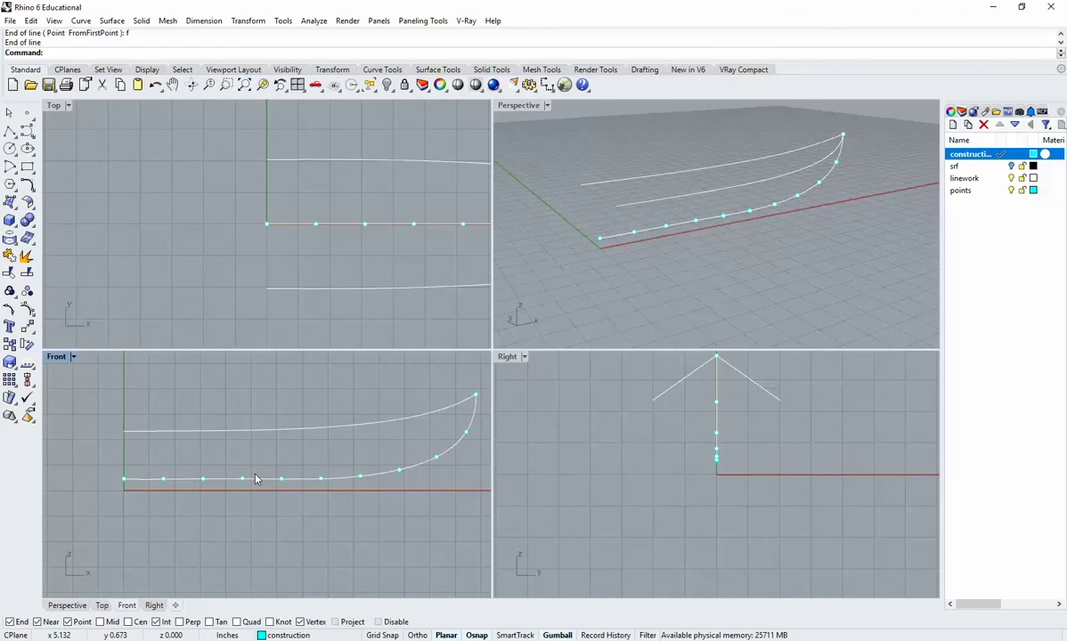
scroll(221, 482, up, 2)
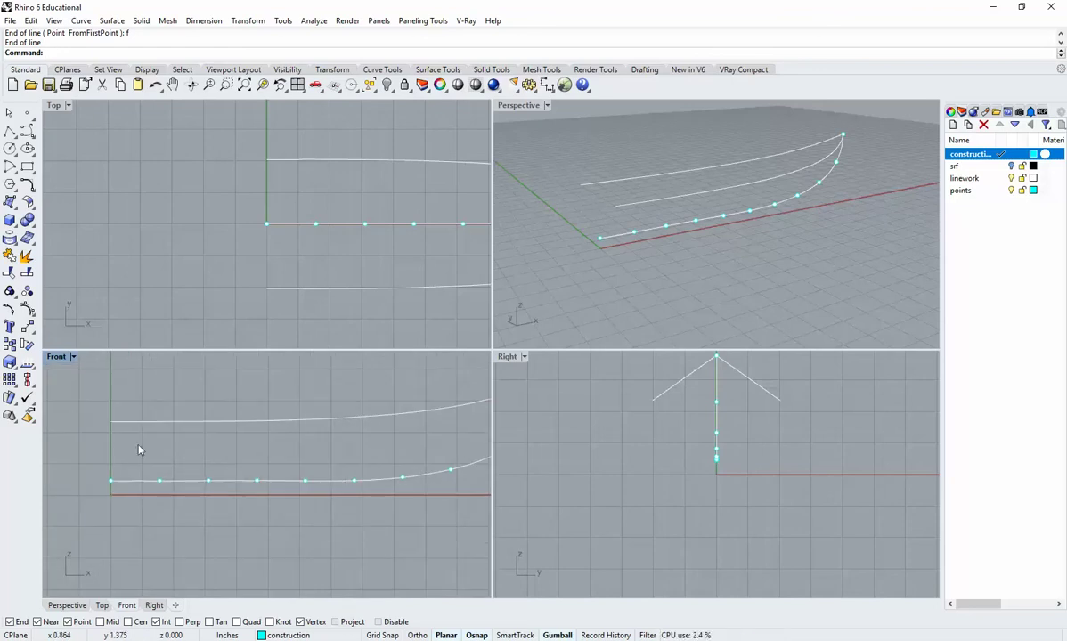
Draw a perpendicular line from the keel curve's starting endpoint, using FromFirstPoint, up past the upper hull curve in the Front view
text(line)
key(Return)
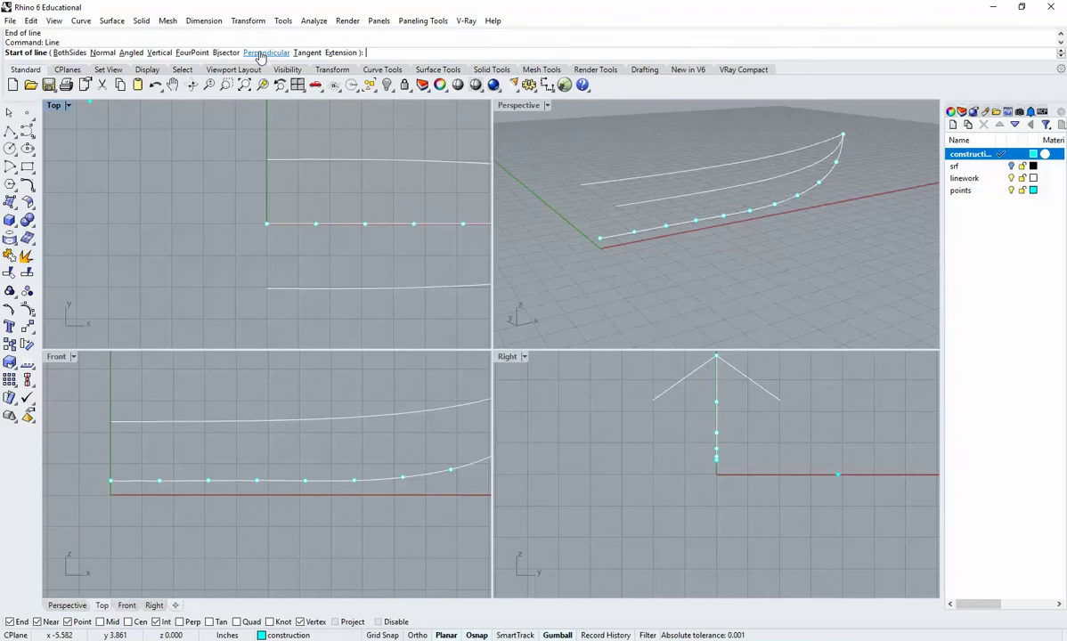
click(261, 54)
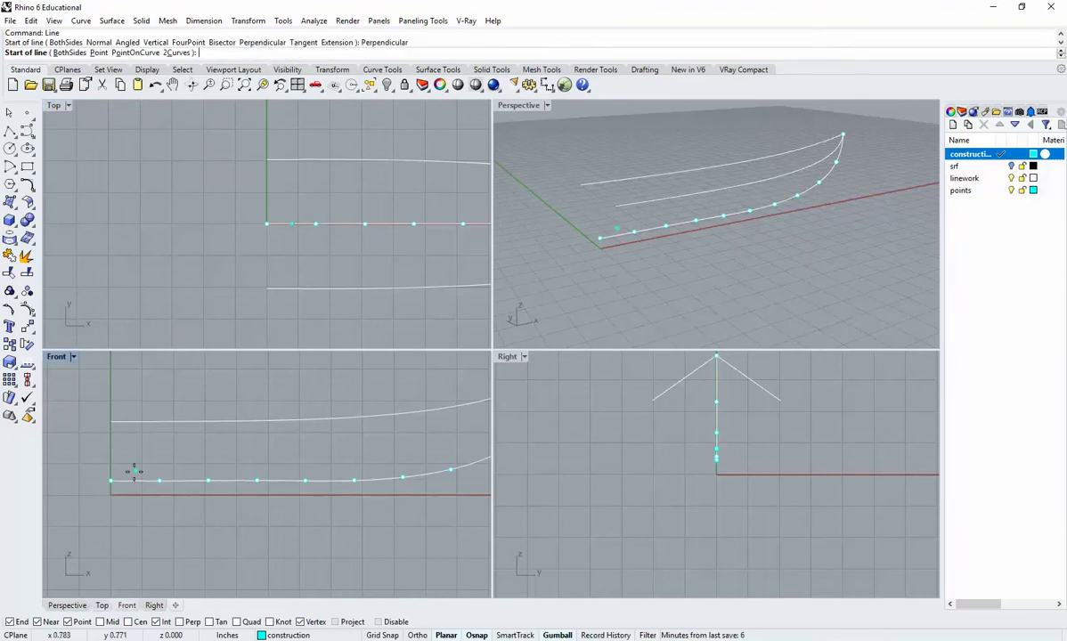
click(112, 478)
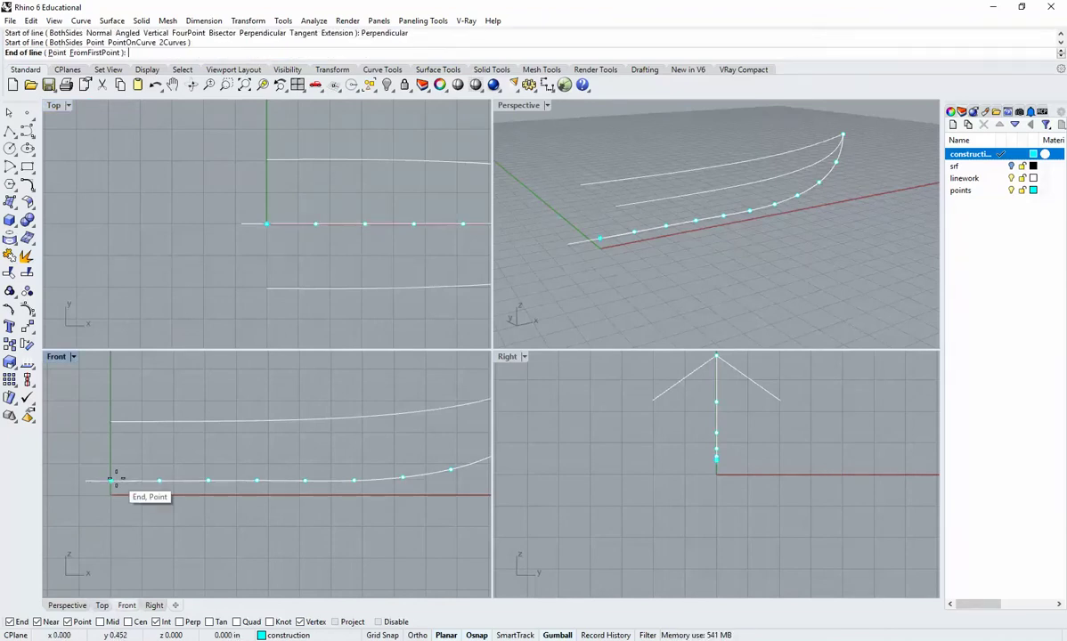
scroll(125, 441, up, 3)
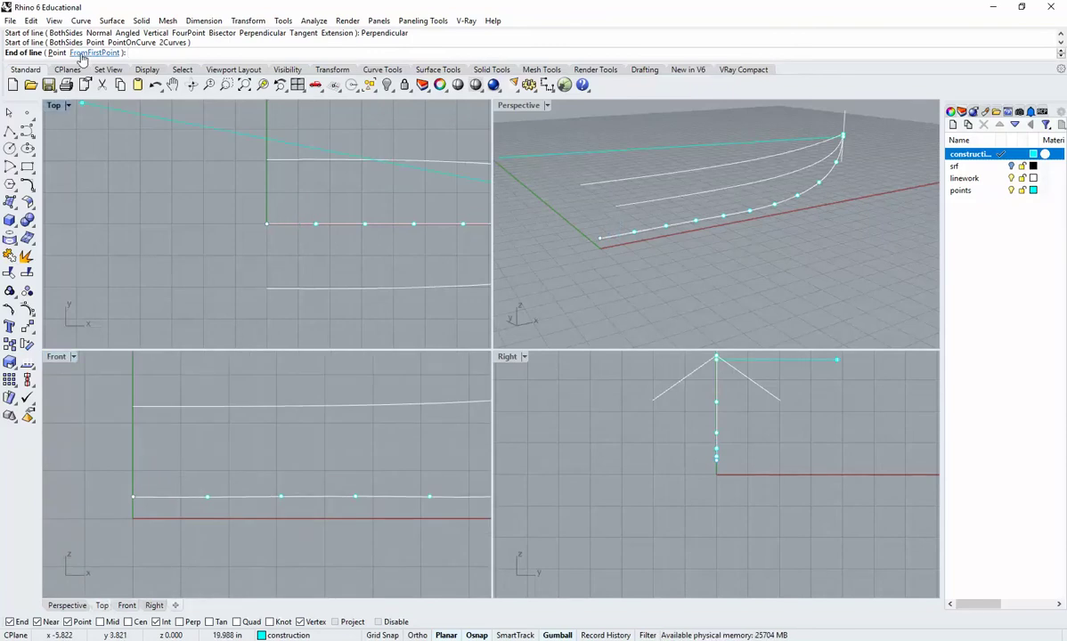
text(f)
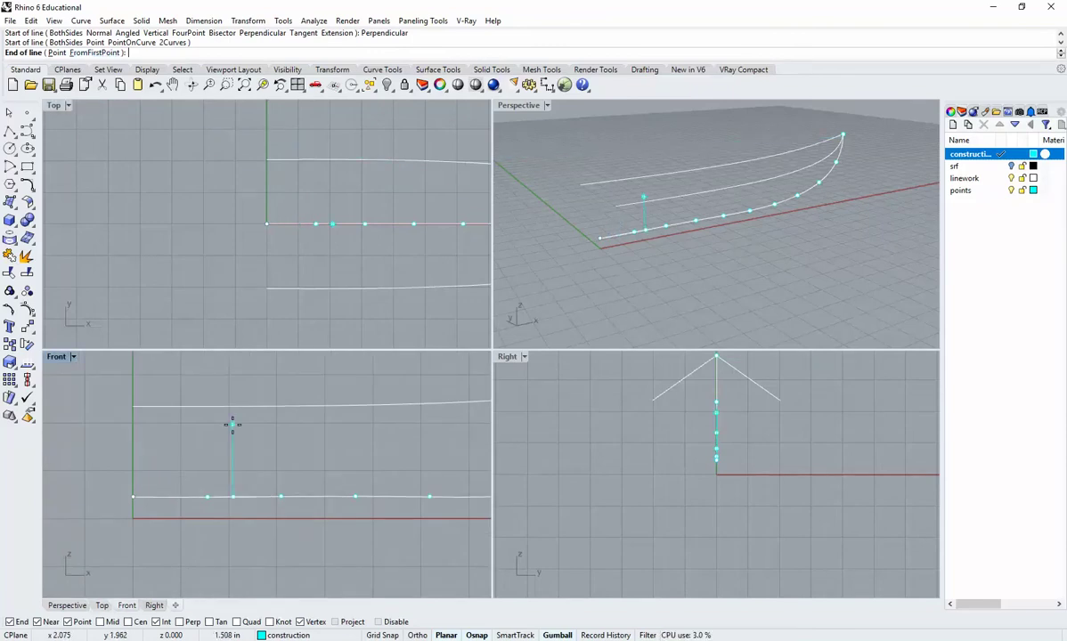
key(Return)
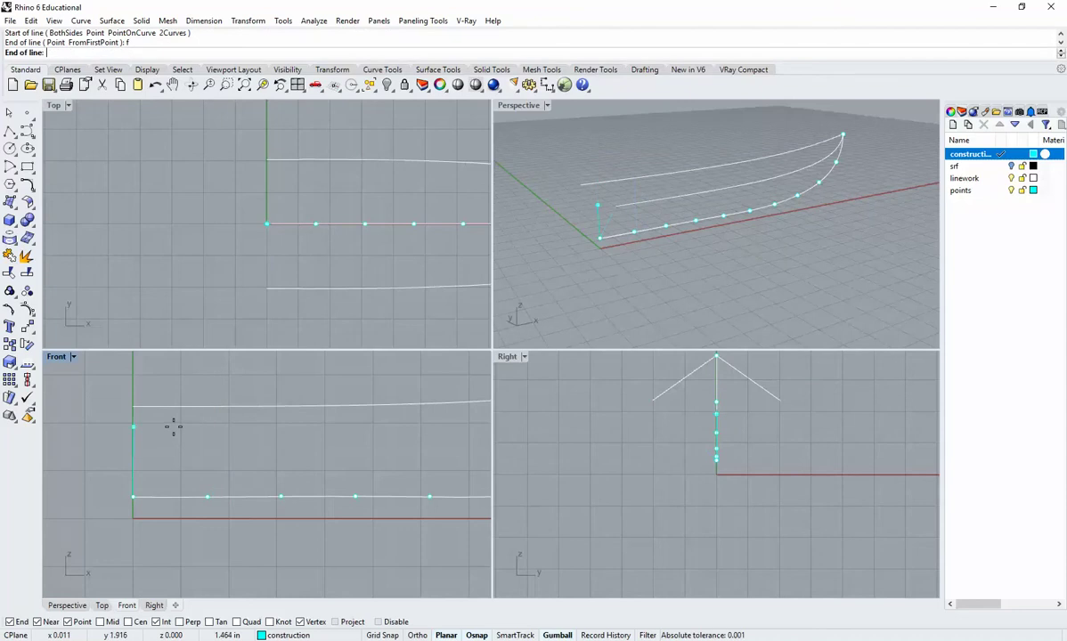
scroll(196, 428, down, 1)
scroll(232, 454, down, 1)
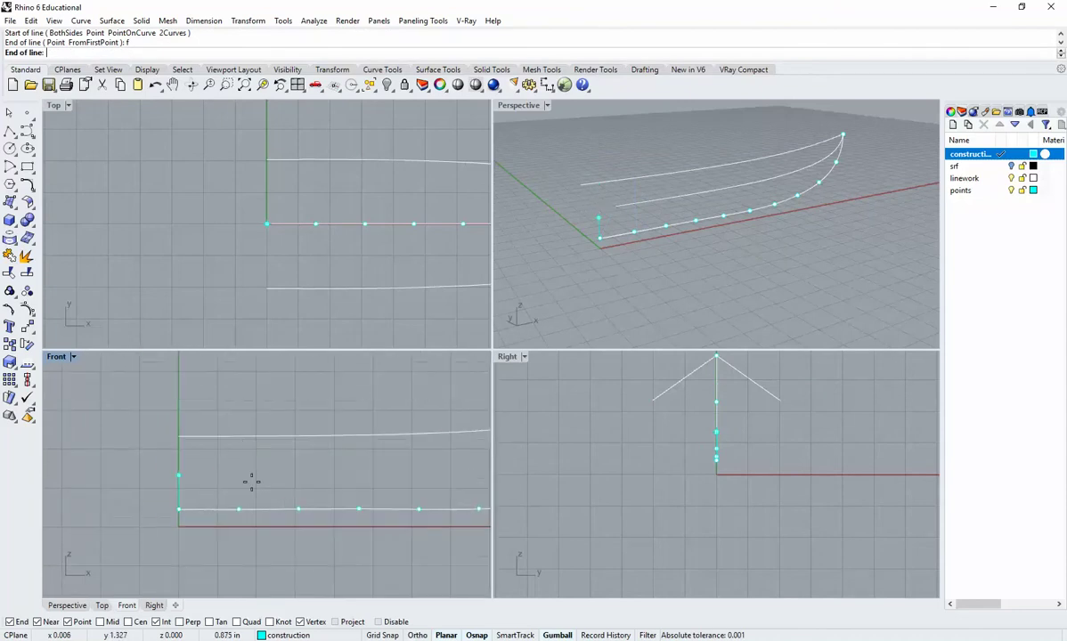
click(235, 401)
right_drag(271, 474, 247, 428)
Draw a perpendicular line with FromFirstPoint from the keel curve's second division point up past the upper hull curve
right_click(245, 415)
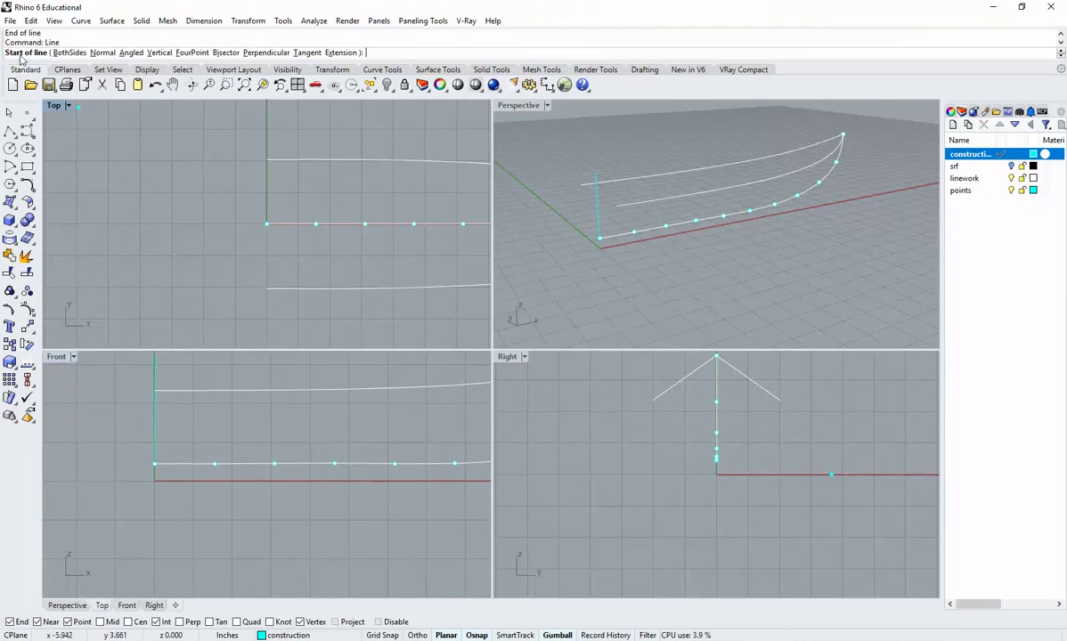
click(259, 53)
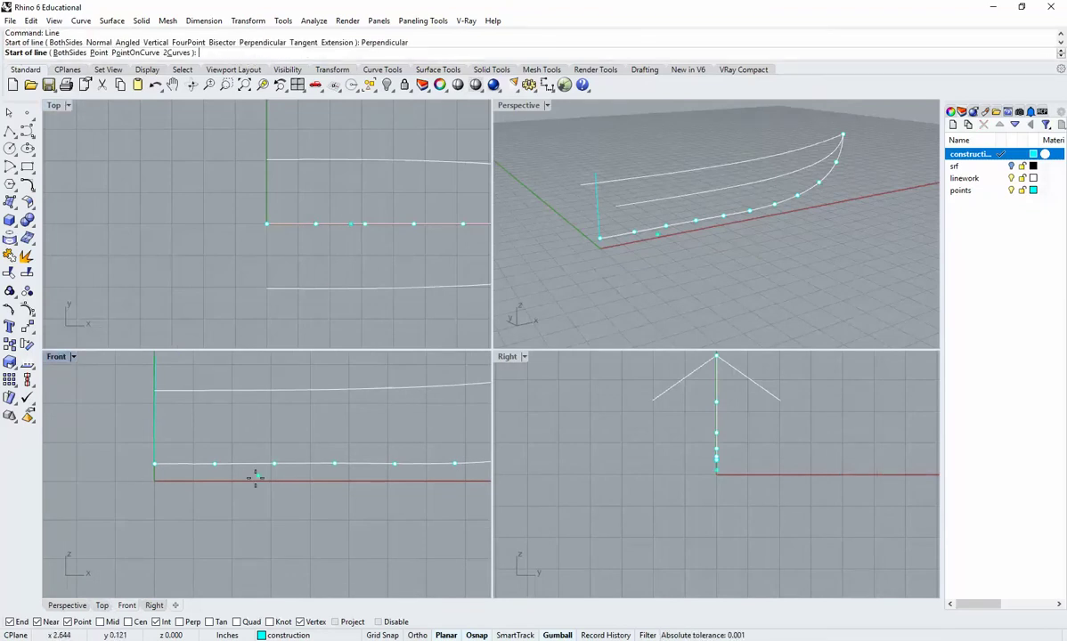
click(228, 464)
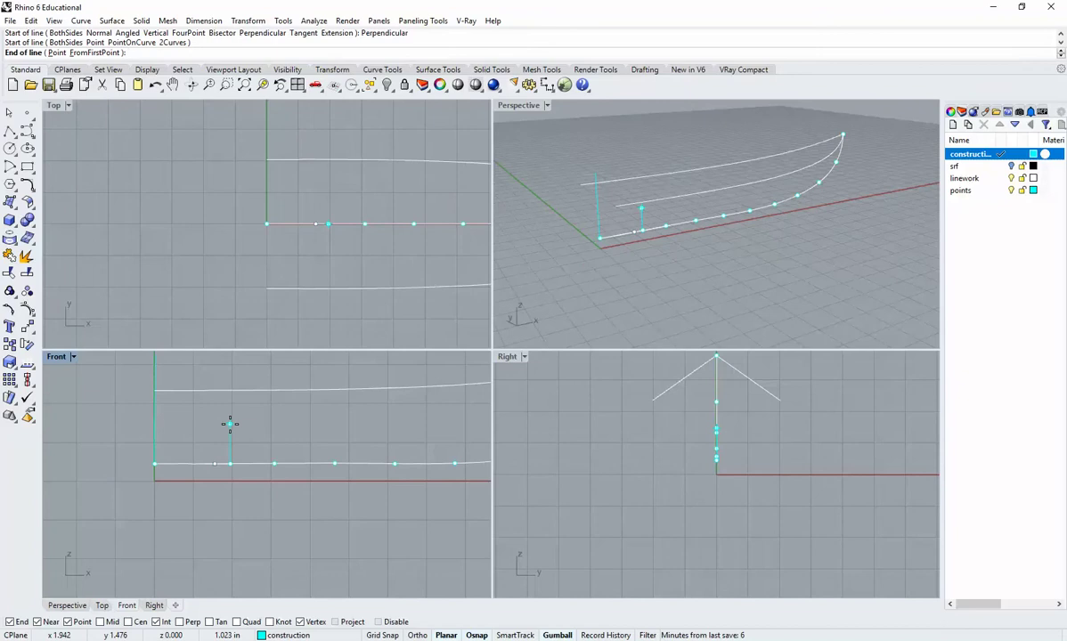
text(f)
key(Return)
click(220, 392)
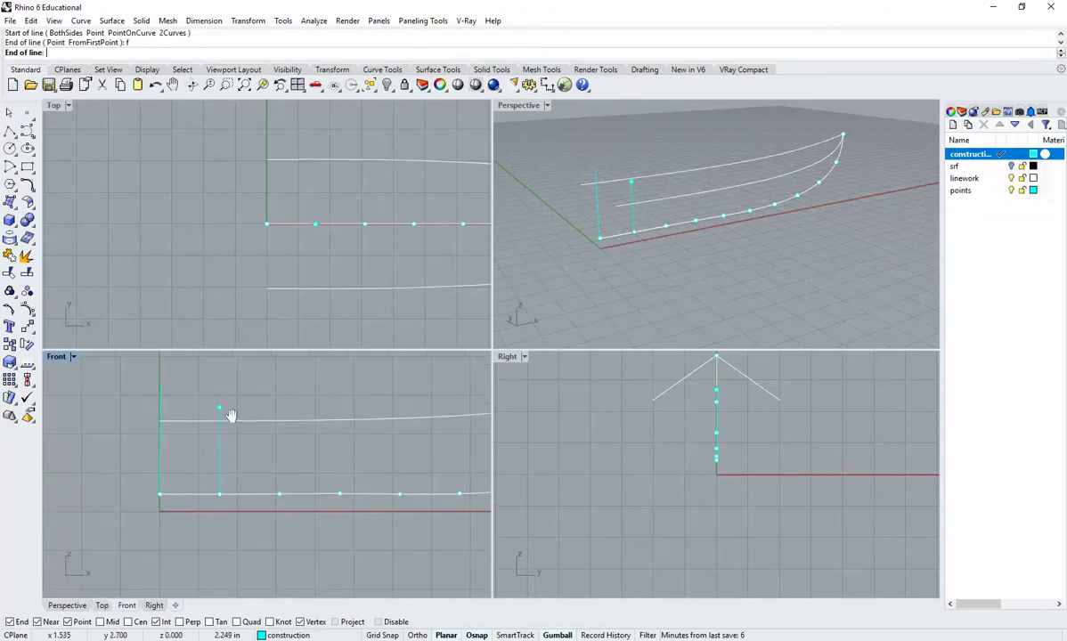
right_drag(267, 479, 226, 444)
Draw a perpendicular line with FromFirstPoint from the keel curve's third division point up past the upper hull curve
right_click(226, 443)
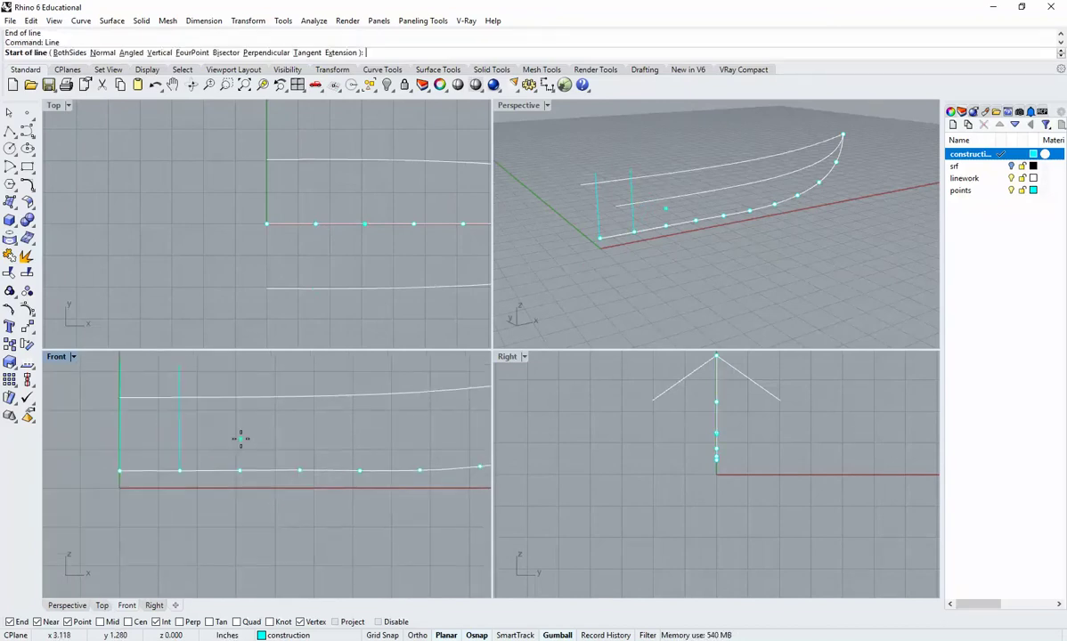
click(269, 53)
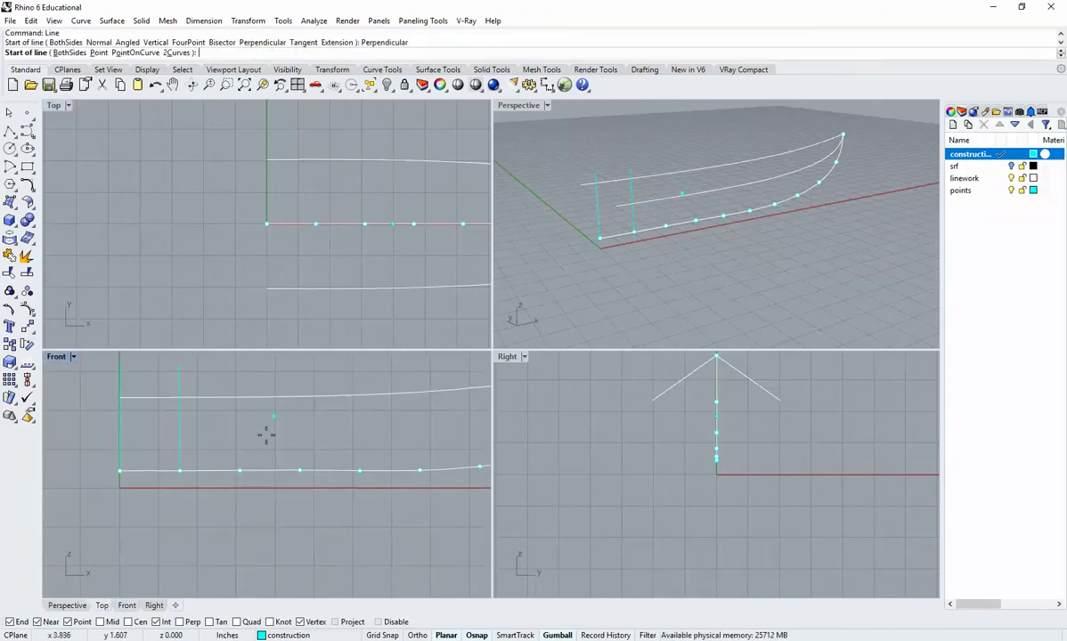
click(247, 467)
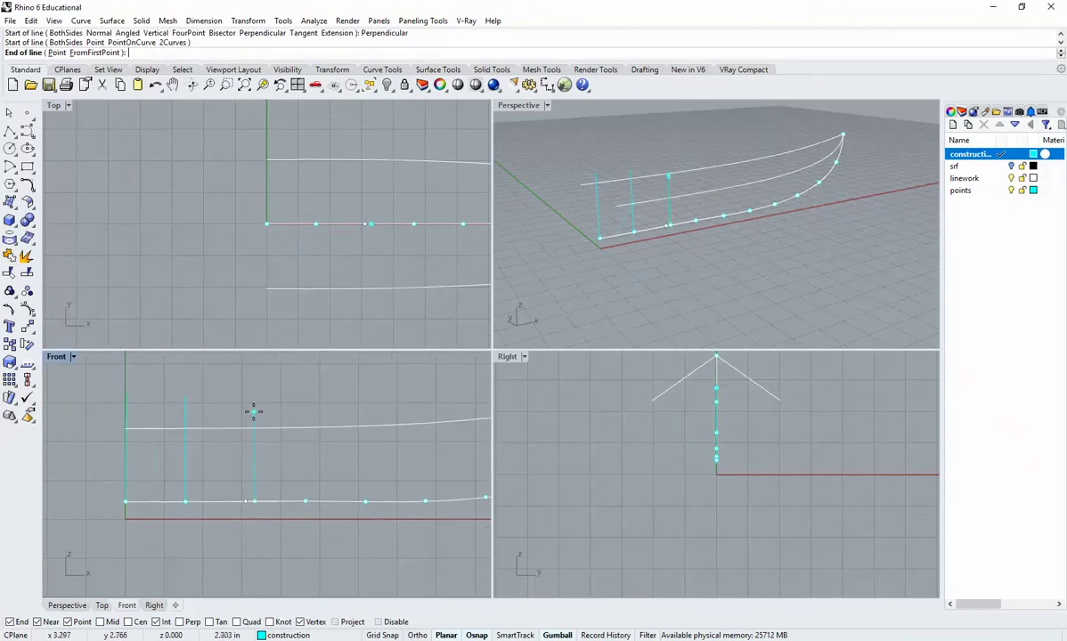
text(f)
key(Return)
click(249, 397)
right_drag(329, 441, 267, 411)
Draw a perpendicular line with FromFirstPoint from the keel curve's fourth division point up past the upper hull curve
right_click(272, 453)
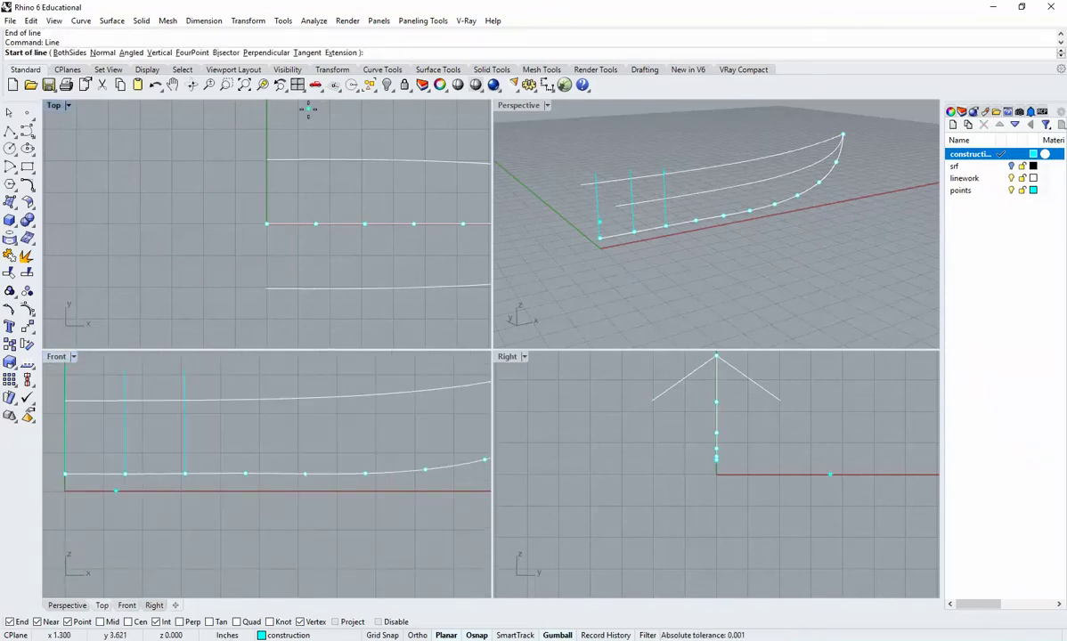
click(265, 53)
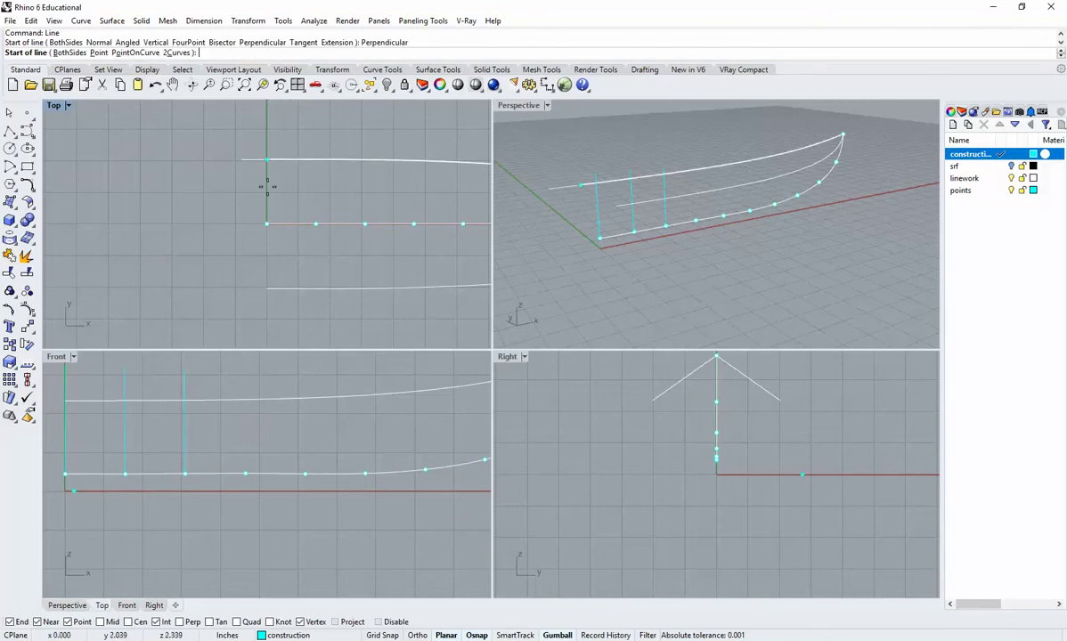
click(251, 470)
right_drag(271, 435, 272, 465)
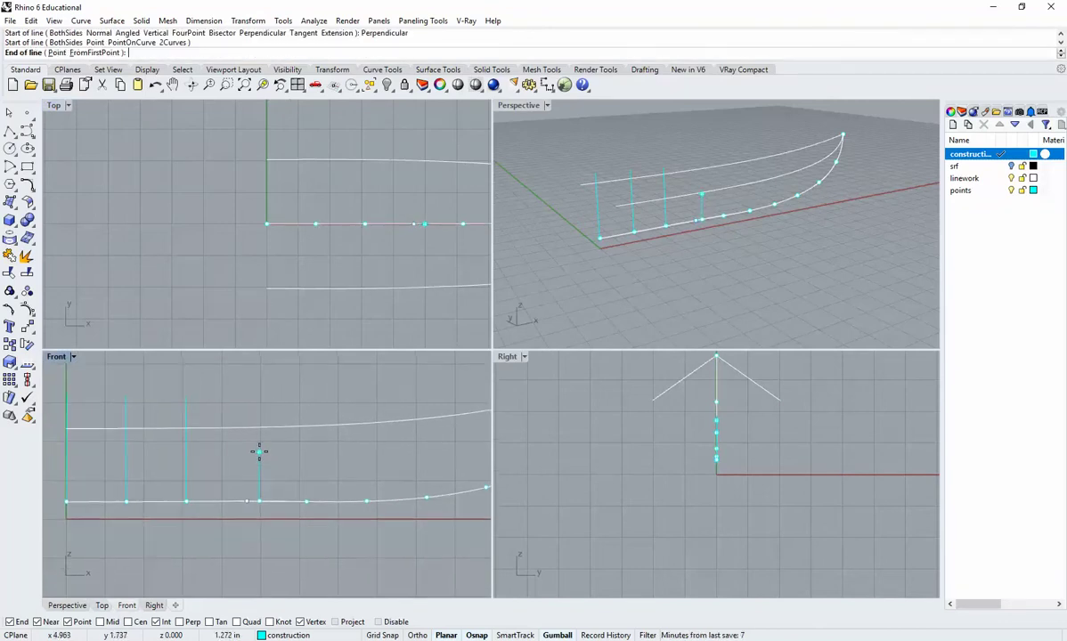
text(f)
key(Return)
key(Return)
click(244, 405)
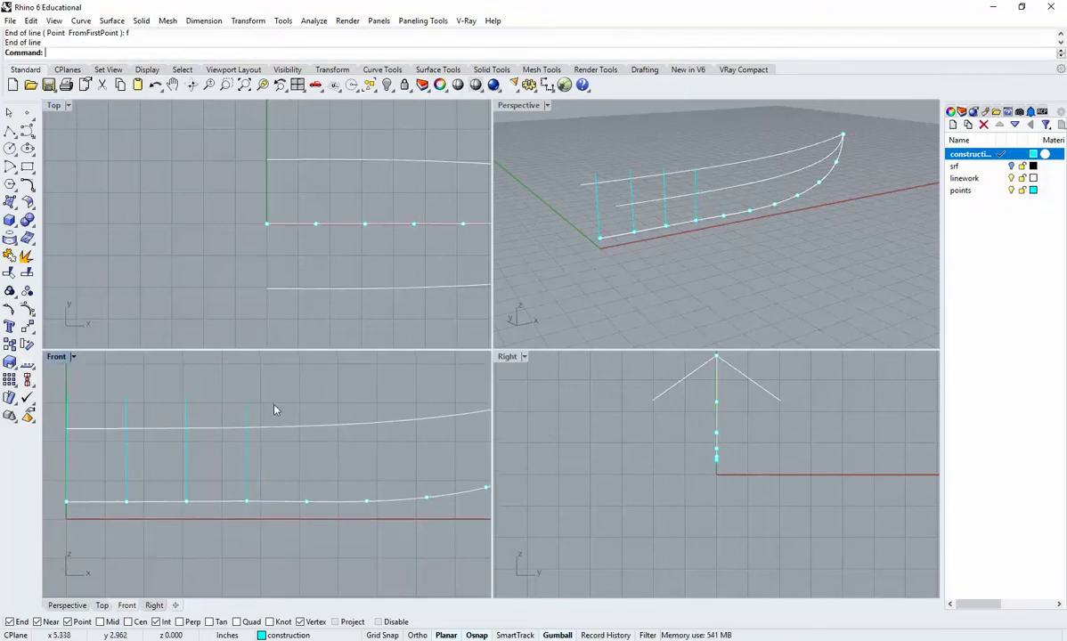
Maximize the Front view and draw a perpendicular line with FromFirstPoint from the keel curve's fifth division point past the upper hull curve
double_click(56, 358)
scroll(290, 434, down, 3)
key(Return)
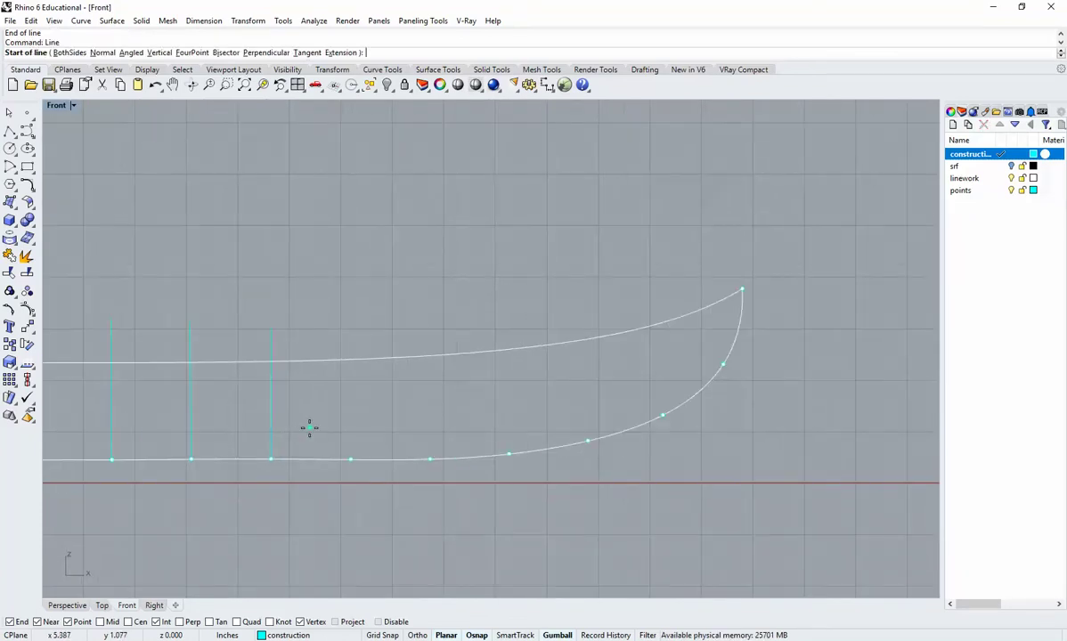
click(263, 53)
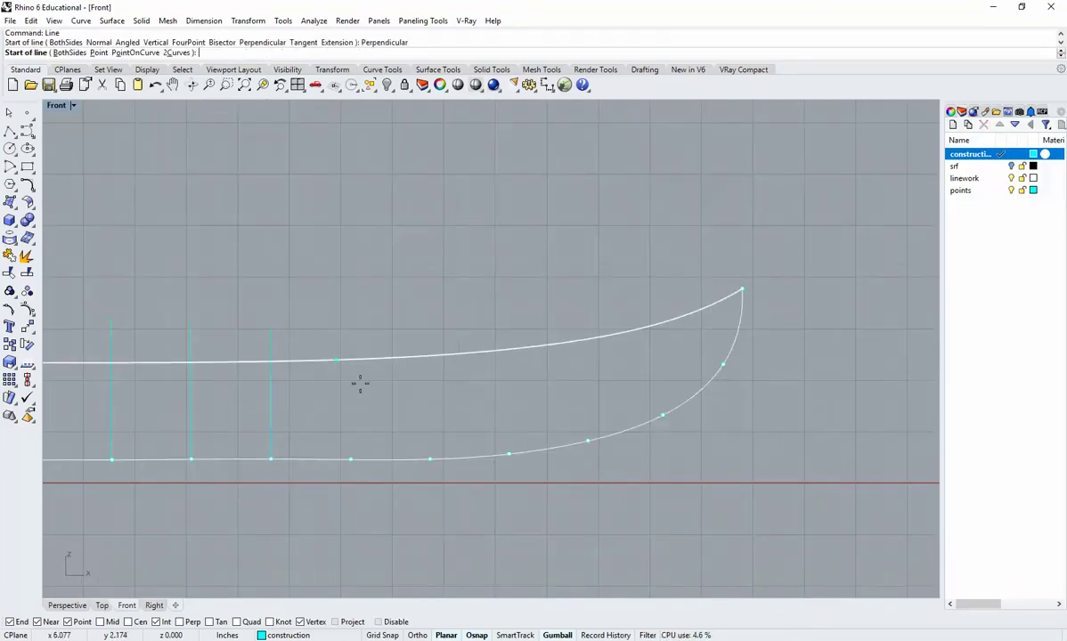
click(352, 461)
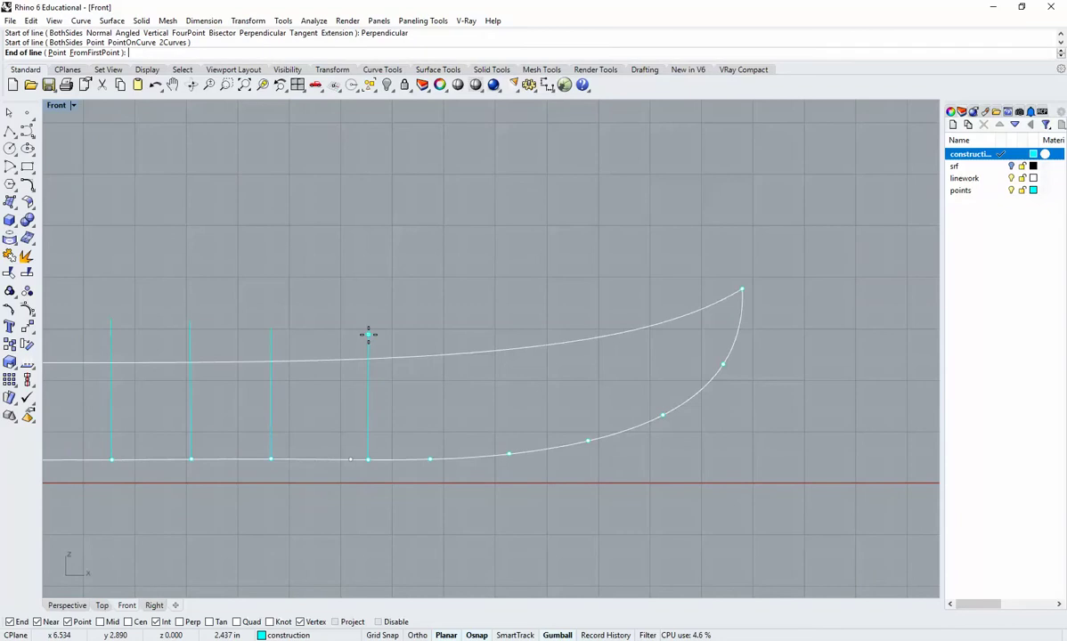
text(f)
key(Return)
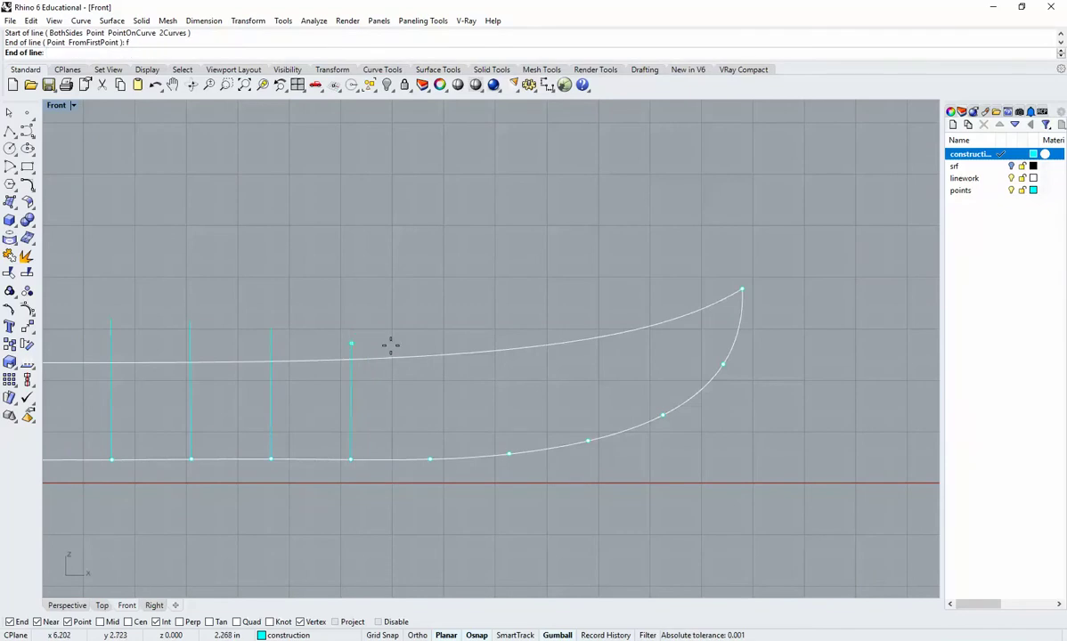
click(379, 327)
Draw a perpendicular line with FromFirstPoint from the keel curve's sixth division point up past the upper hull curve
key(Return)
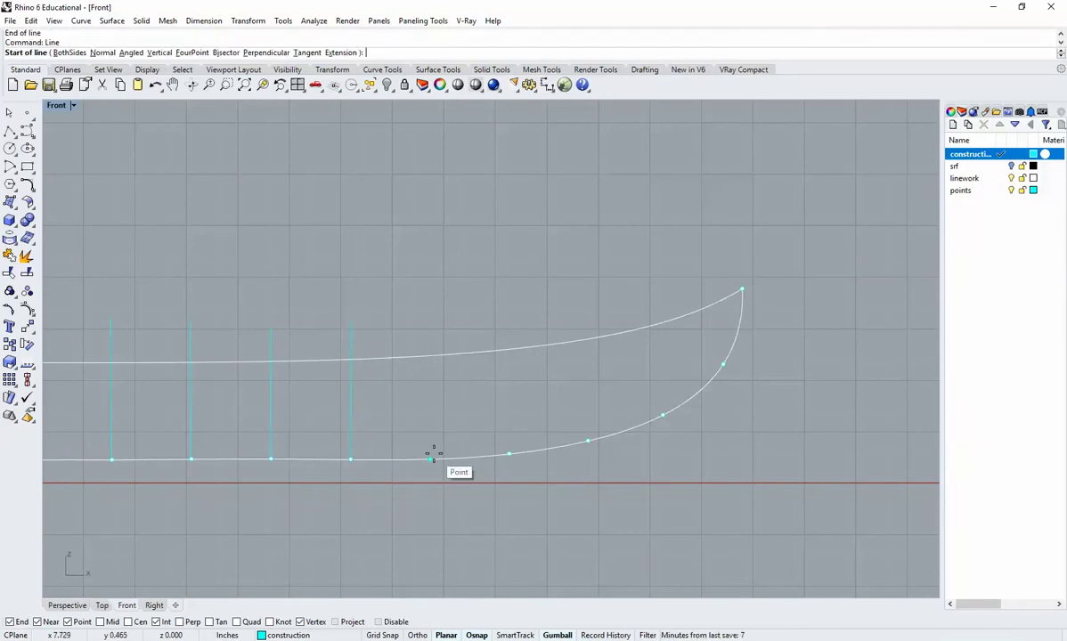
click(271, 53)
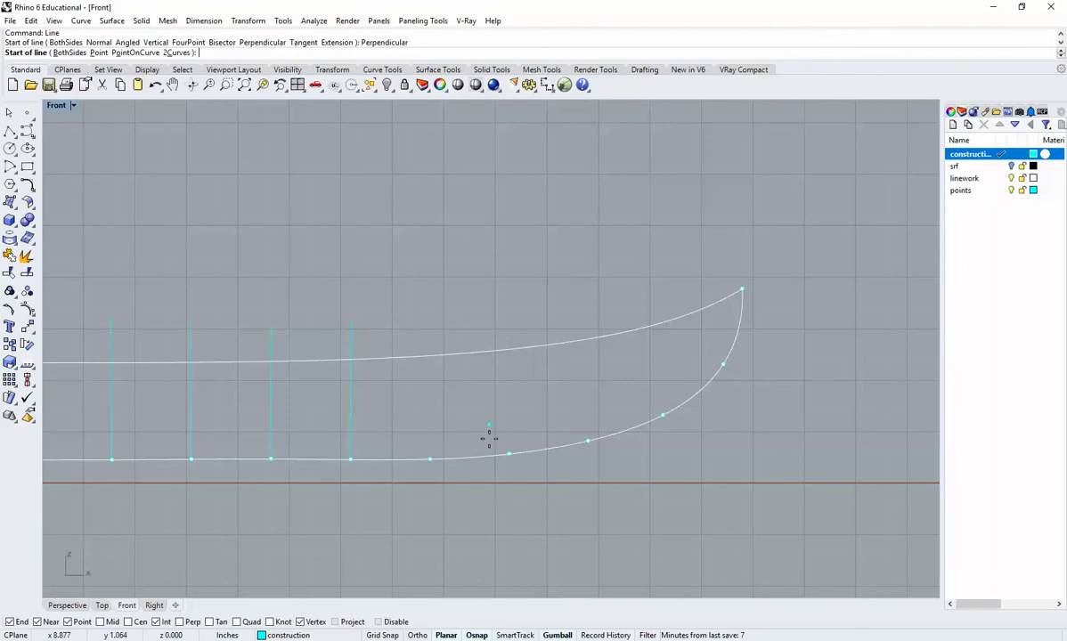
click(430, 458)
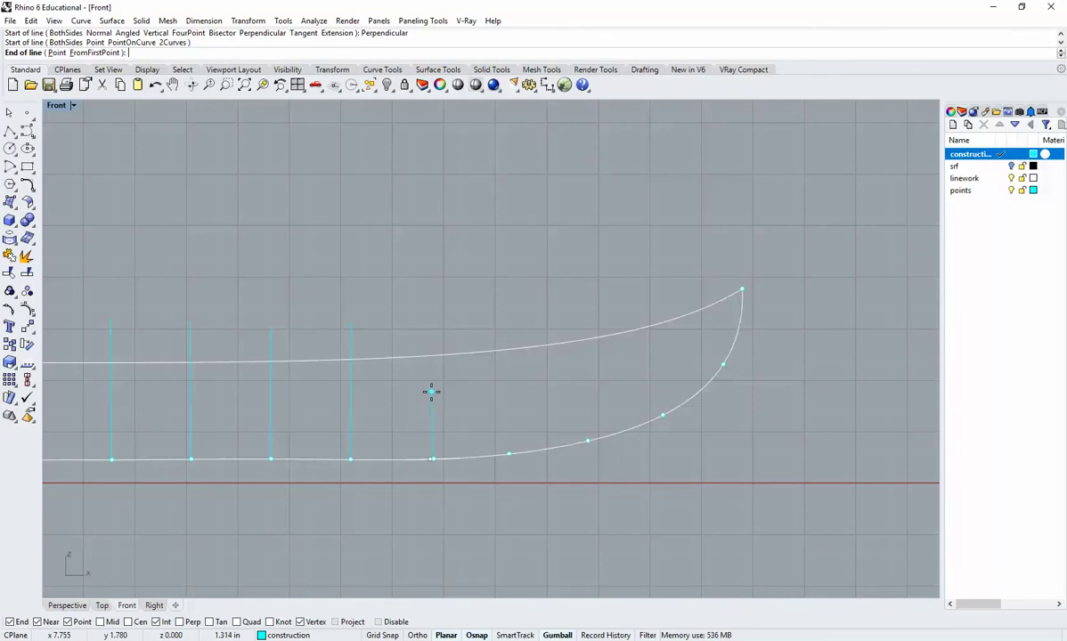
text(f)
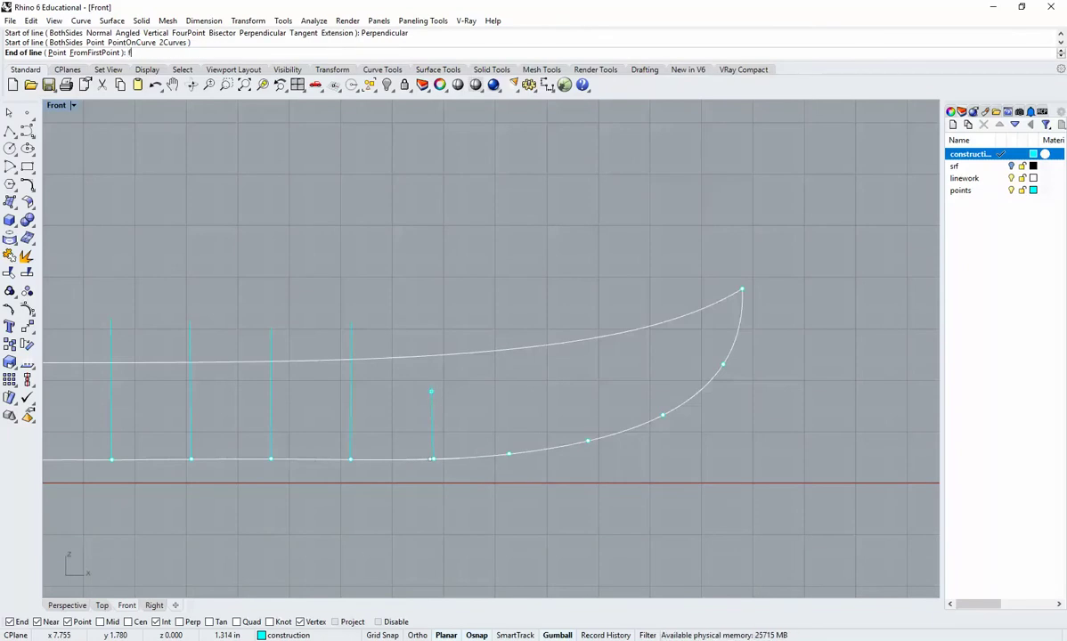
key(Return)
click(432, 325)
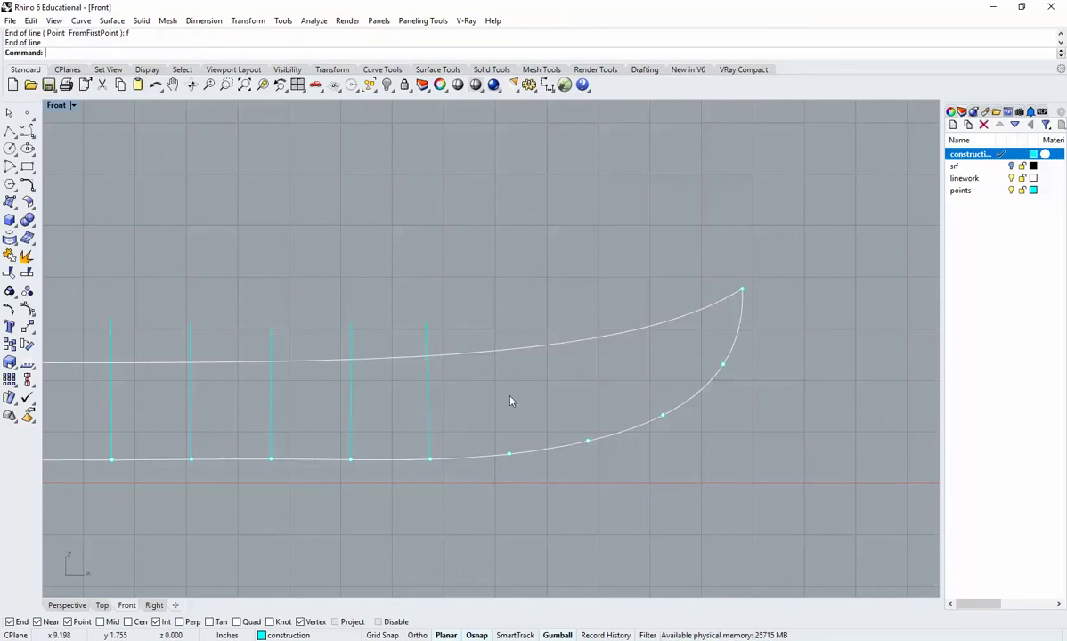
Draw a perpendicular line with FromFirstPoint from the keel curve's seventh division point up past the upper hull curve
key(Return)
click(266, 53)
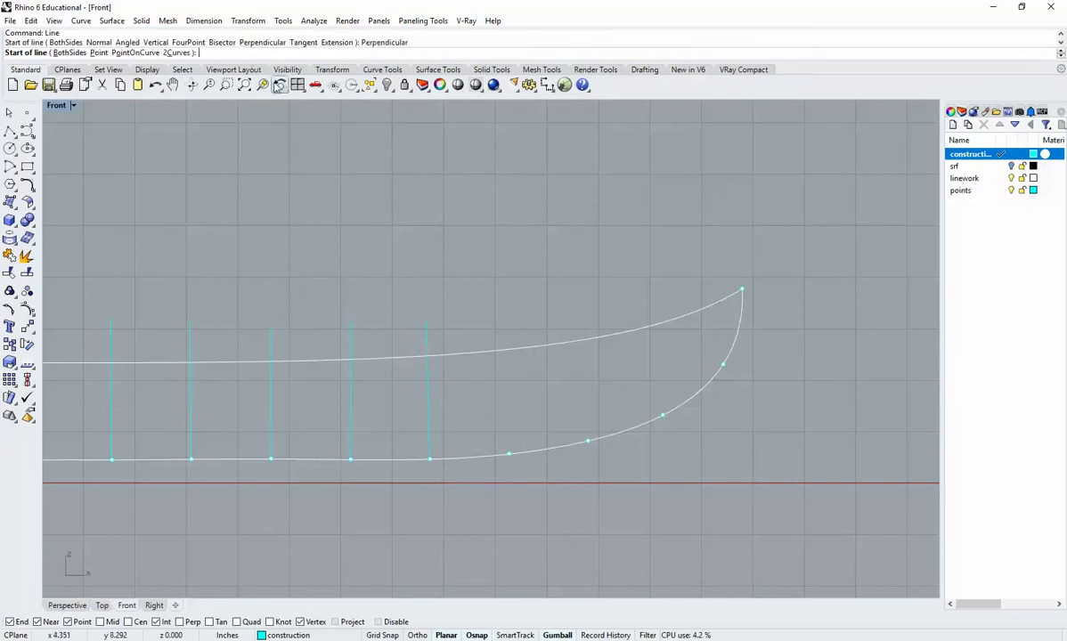
click(503, 451)
text(f)
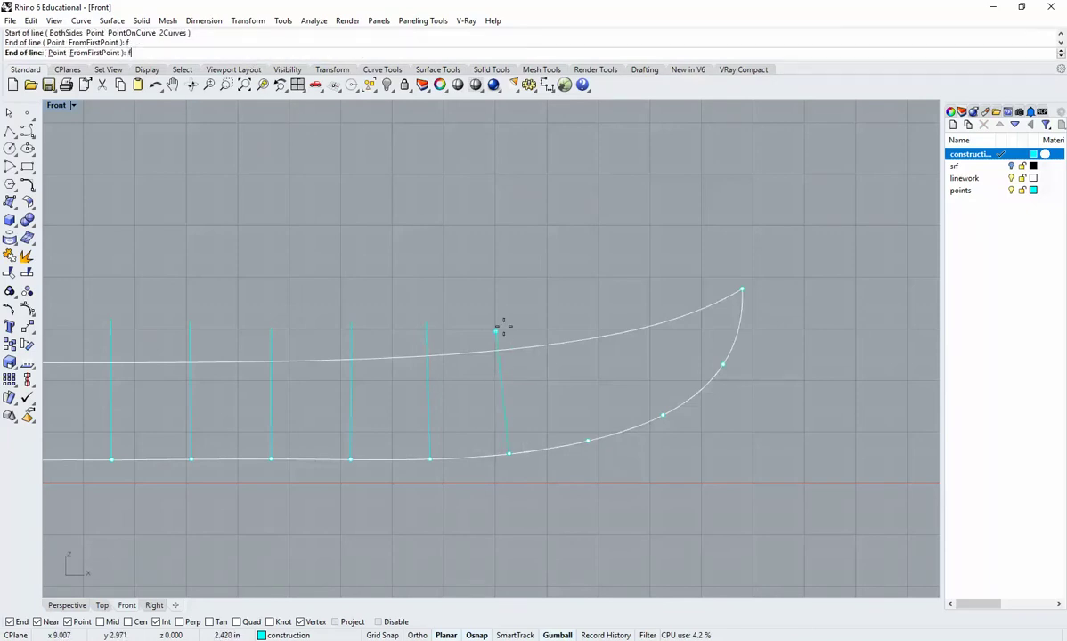
key(Return)
click(505, 319)
Draw a perpendicular line with FromFirstPoint from the keel curve's eighth division point up past the upper hull curve
key(Return)
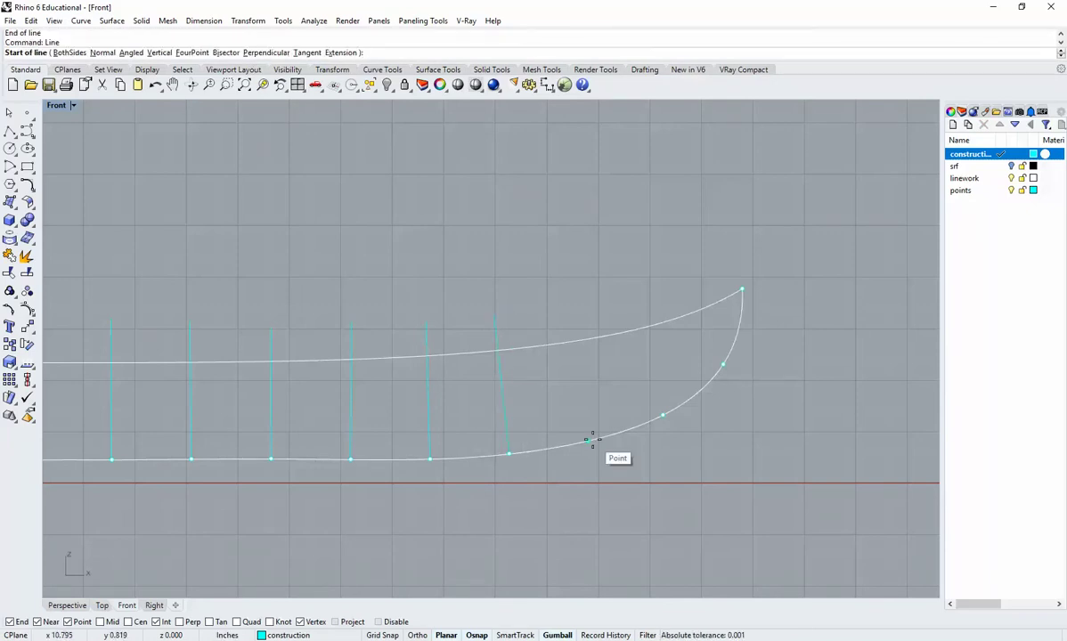
text(p)
key(Return)
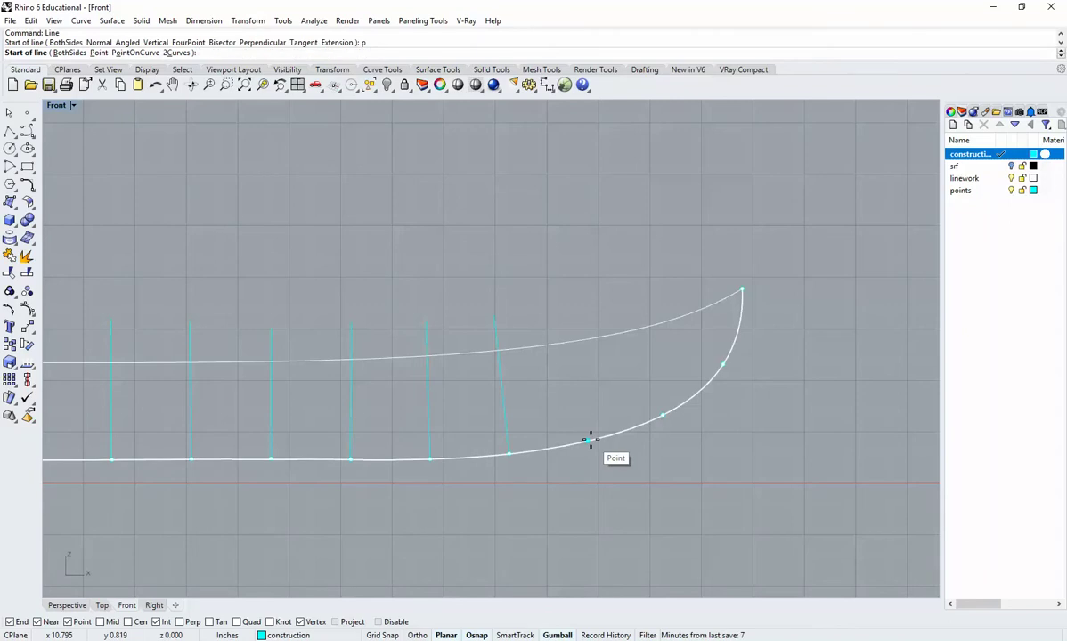
click(589, 441)
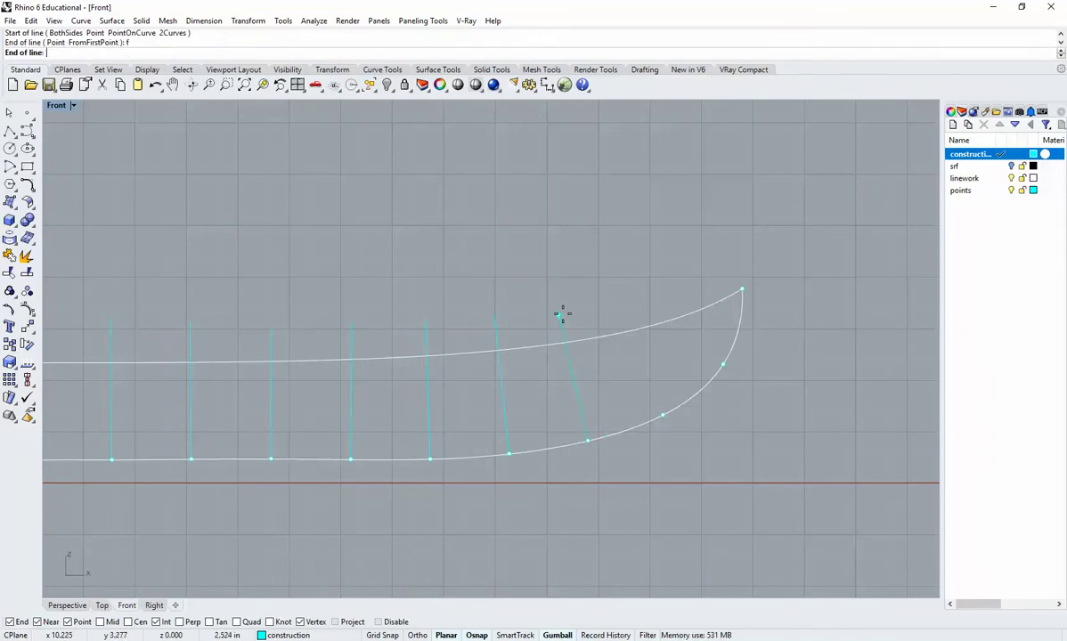
click(562, 315)
Draw a perpendicular line with FromFirstPoint from the keel curve's ninth division point up past the upper hull curve
key(Return)
click(272, 52)
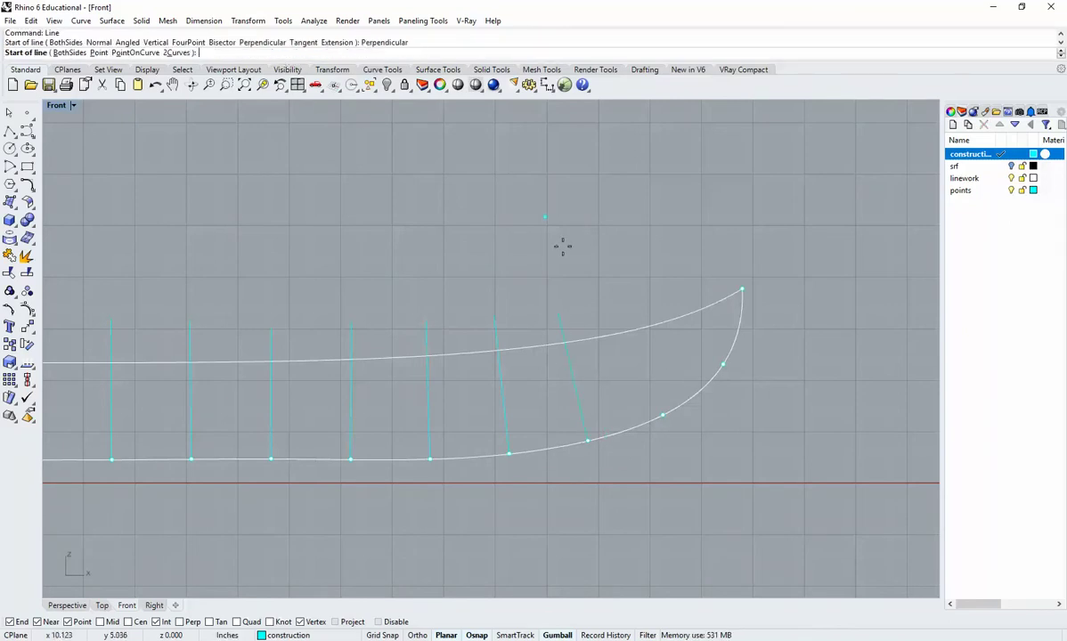
click(662, 416)
text(f)
key(Return)
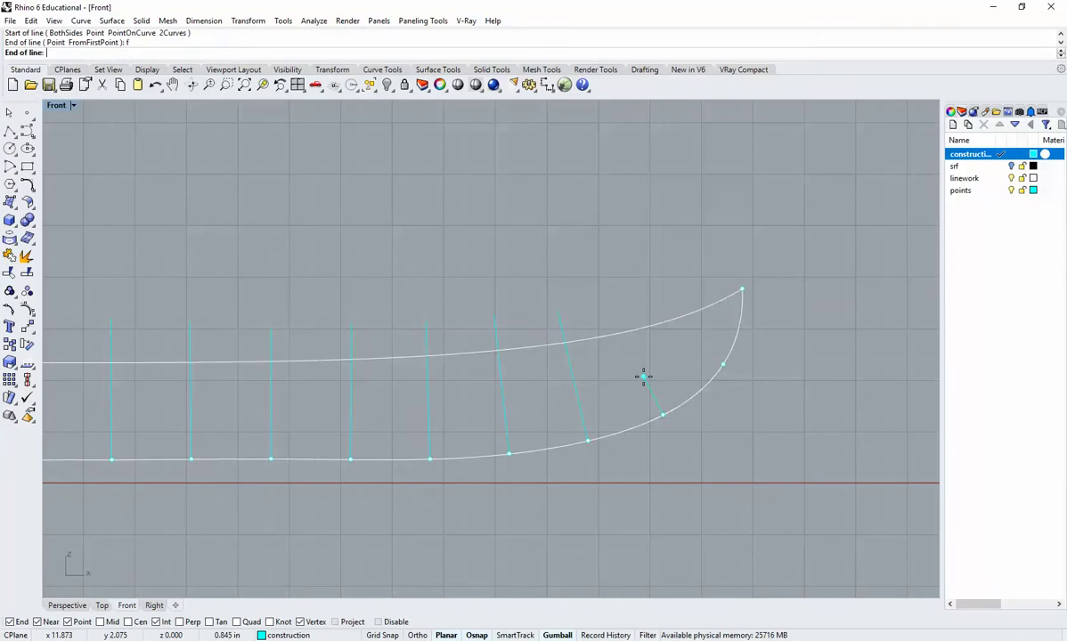
click(623, 302)
Draw a perpendicular line with FromFirstPoint from the keel curve's tenth division point, just before the bow tip, past the upper hull curve
key(Return)
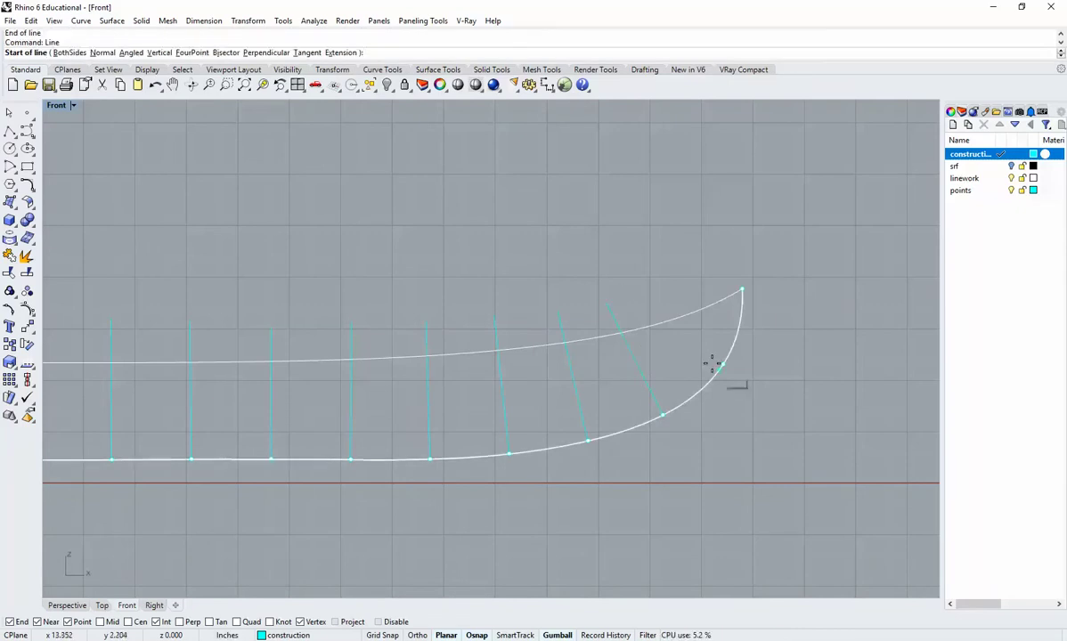
click(270, 53)
click(719, 360)
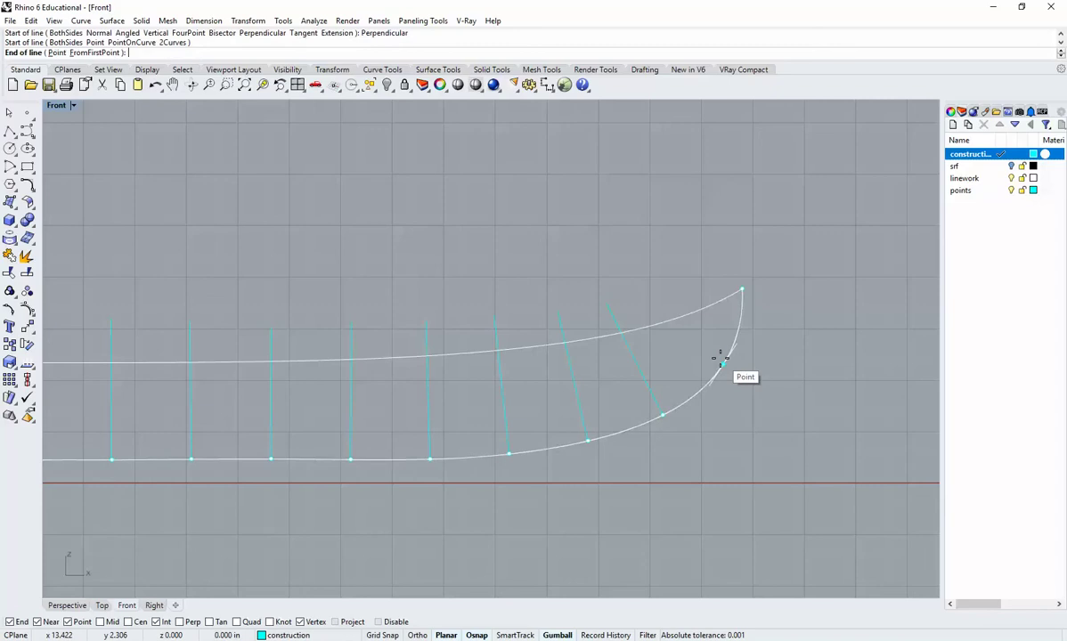
text(f)
key(Return)
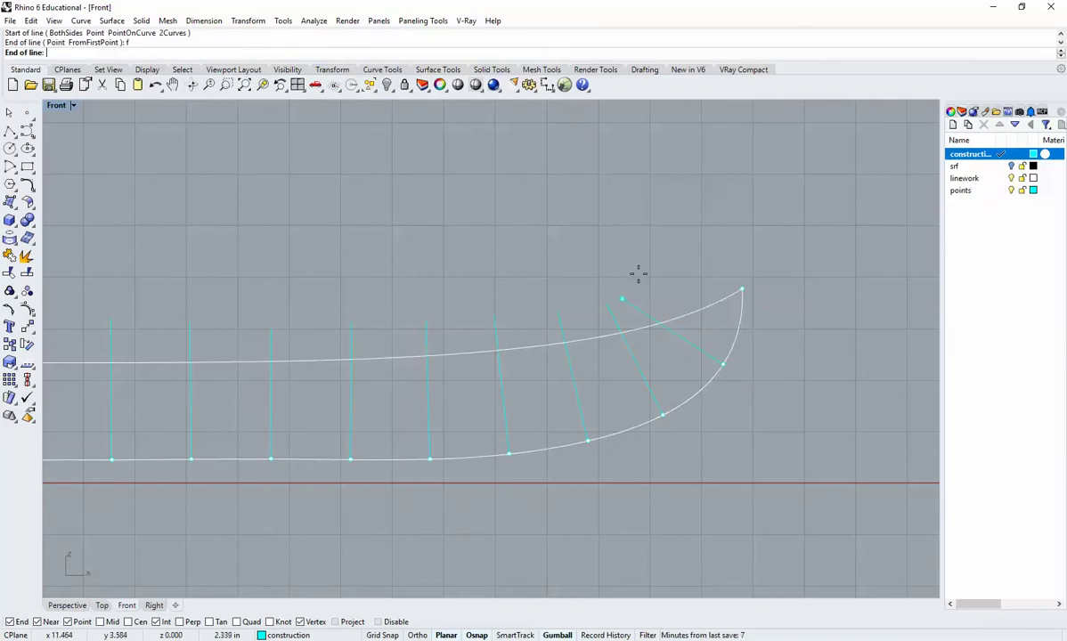
click(637, 272)
Return to the four-viewport layout and maximize the Perspective view to frame the hull curves and construction lines
scroll(534, 441, down, 2)
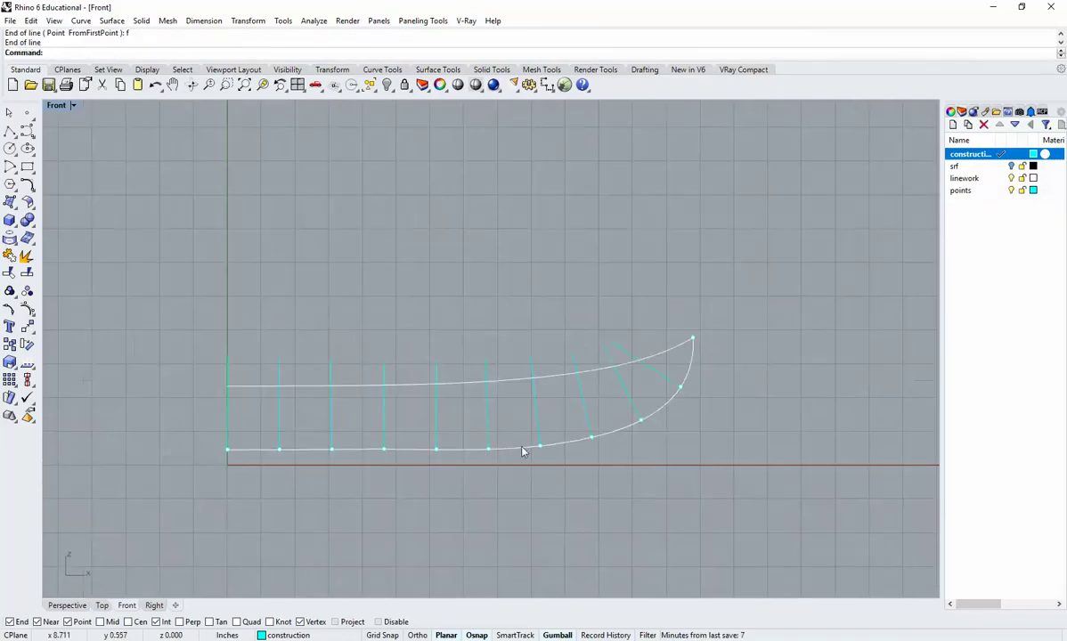
double_click(59, 105)
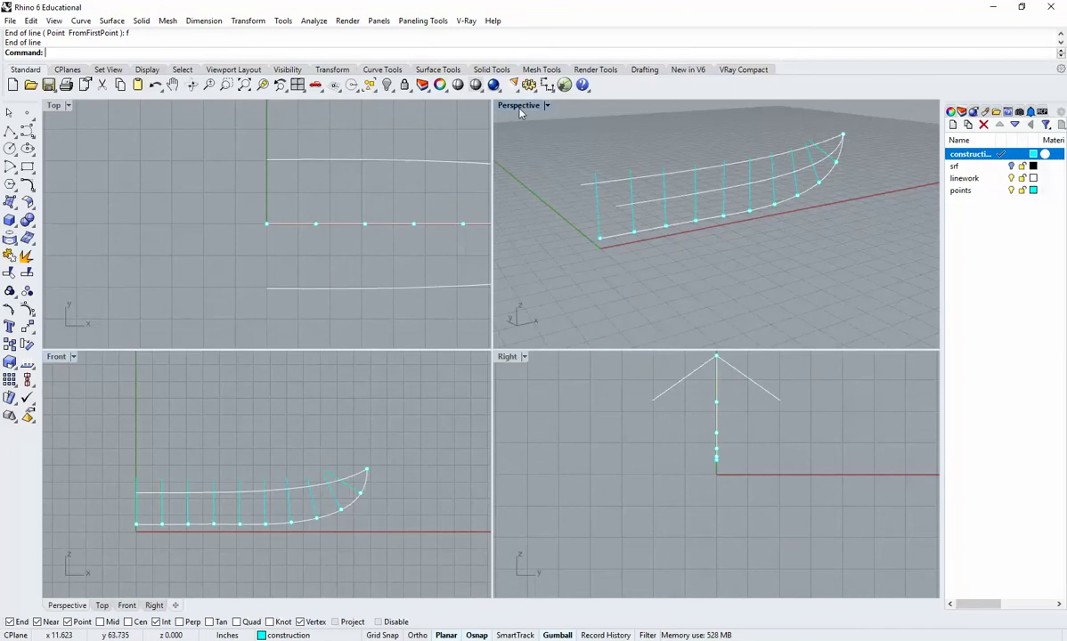
double_click(506, 105)
scroll(524, 347, down, 2)
right_drag(500, 368, 552, 321)
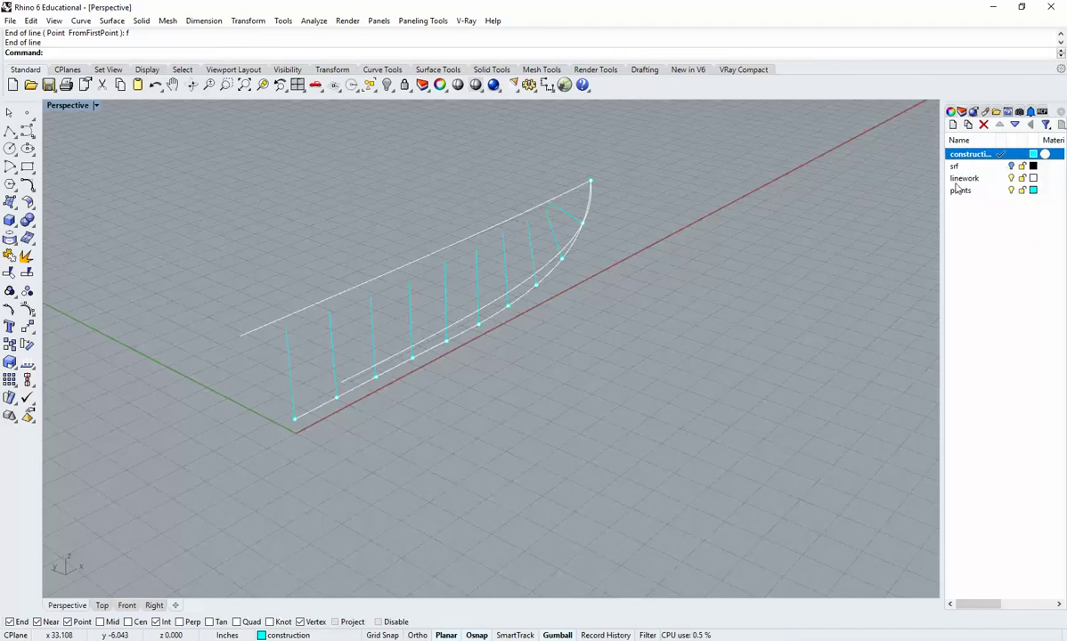
right_drag(615, 294, 540, 395)
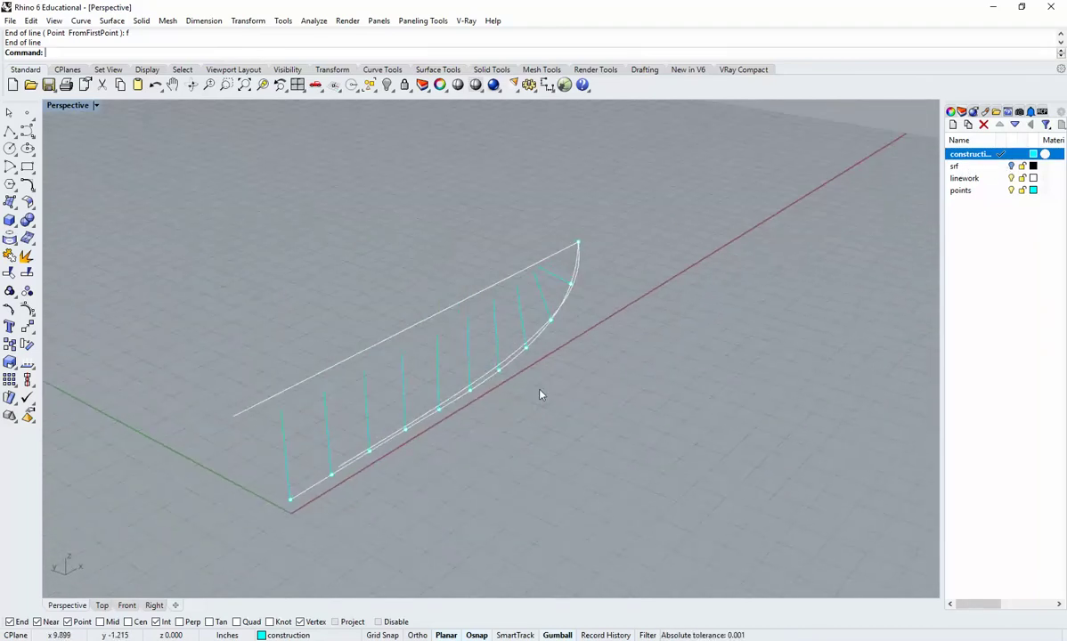
Show the srf layer to move the hull surface onto the hull curves, and hide the layer again
click(960, 168)
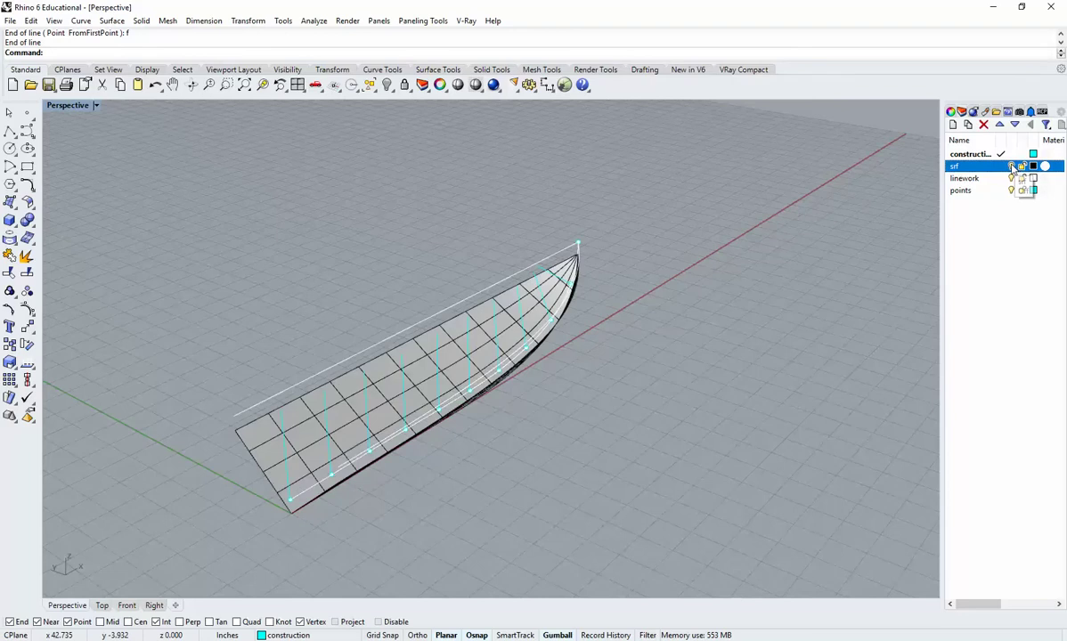
click(1012, 167)
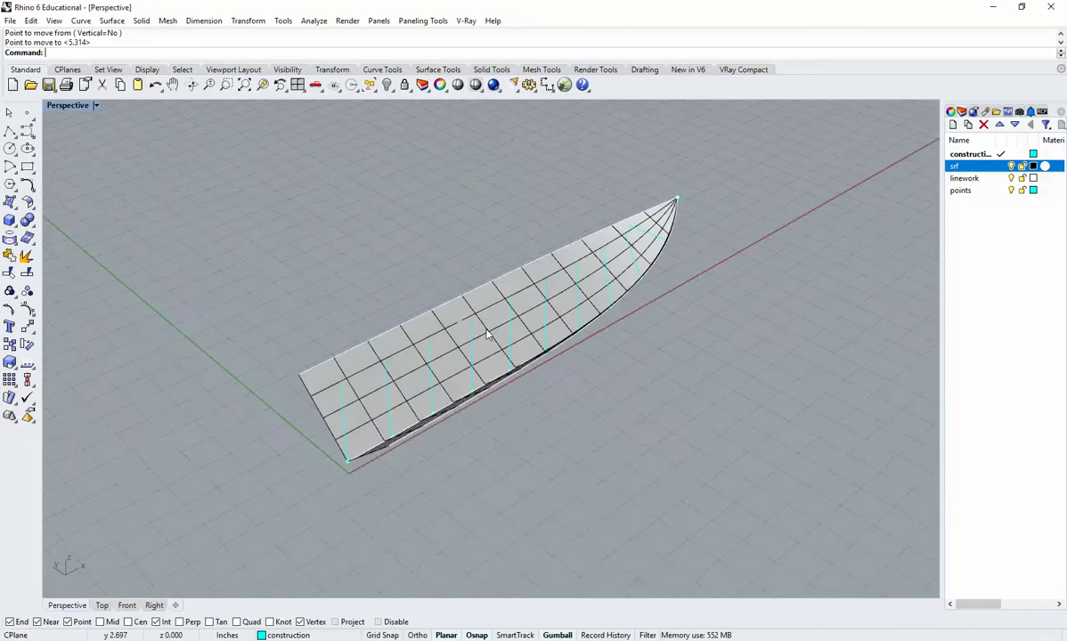
right_drag(488, 336, 481, 391)
scroll(481, 391, up, 2)
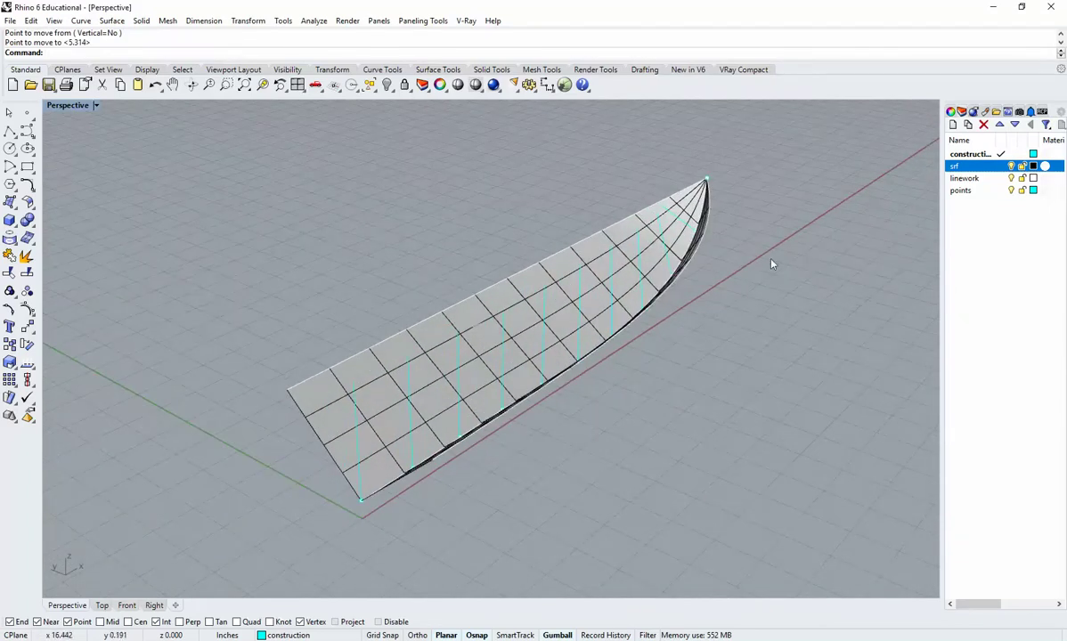
click(1011, 166)
Create a new layer named "cutting planes" and make it the current layer
click(977, 155)
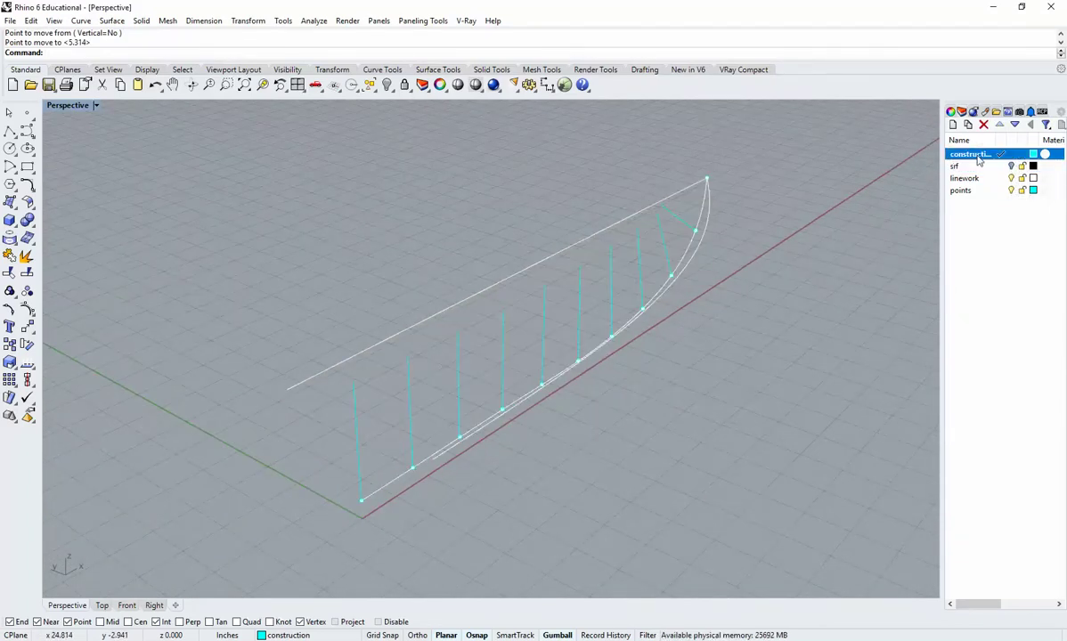
key(ctrl+n)
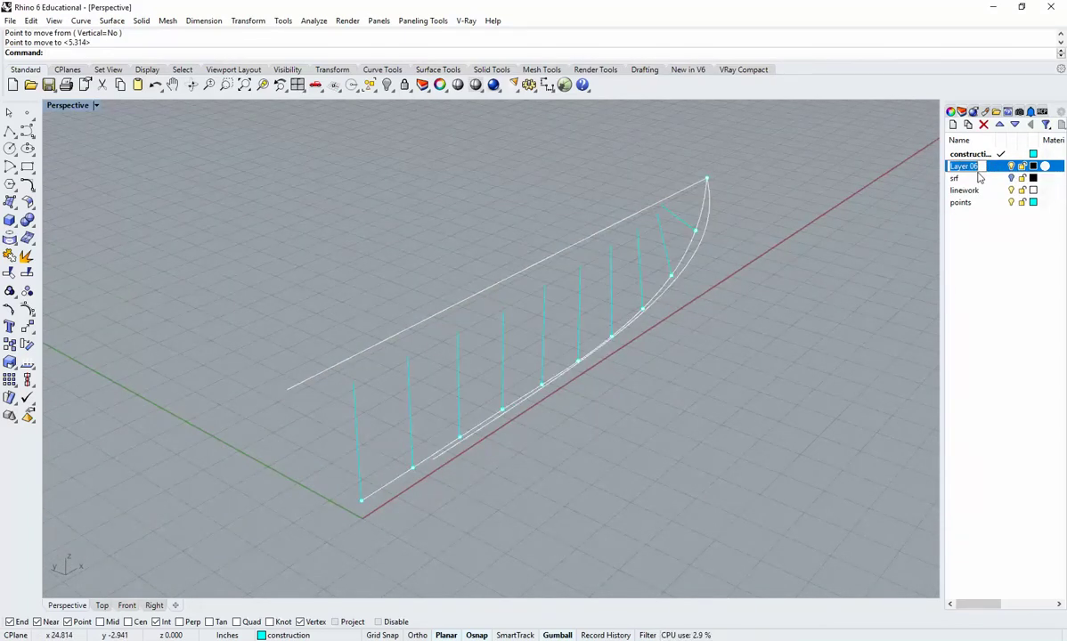
text(cutting planes)
key(Return)
click(997, 167)
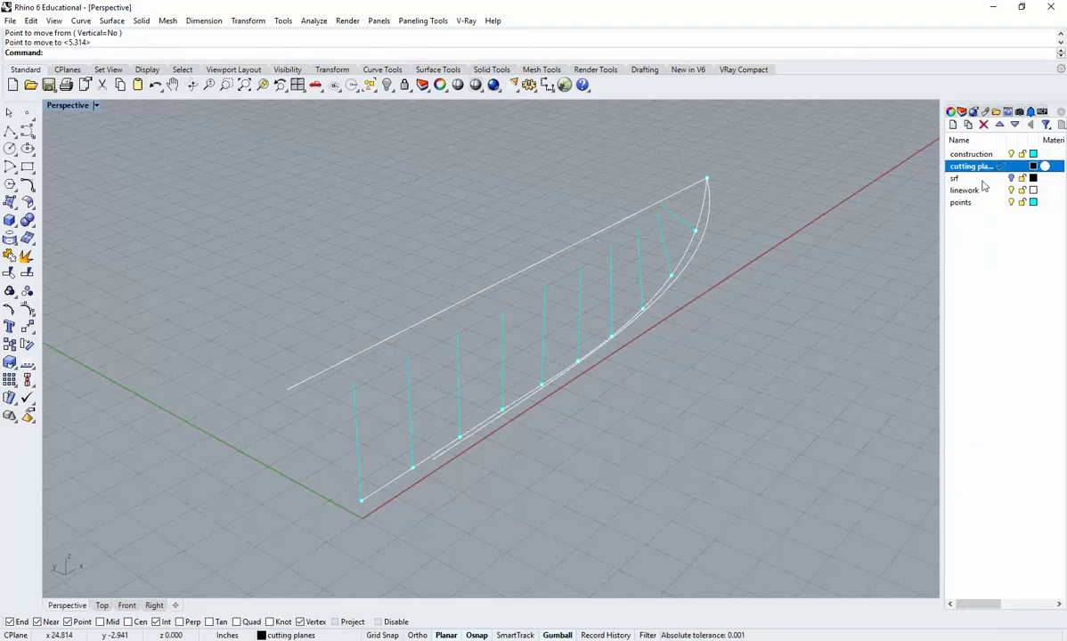
Start ExtrudeCrv on the construction line at the keel's first division point, with the extrusion direction set sideways along the Y axis
shift+right_drag(697, 357, 669, 384)
shift+right_drag(603, 422, 587, 379)
right_drag(371, 415, 370, 383)
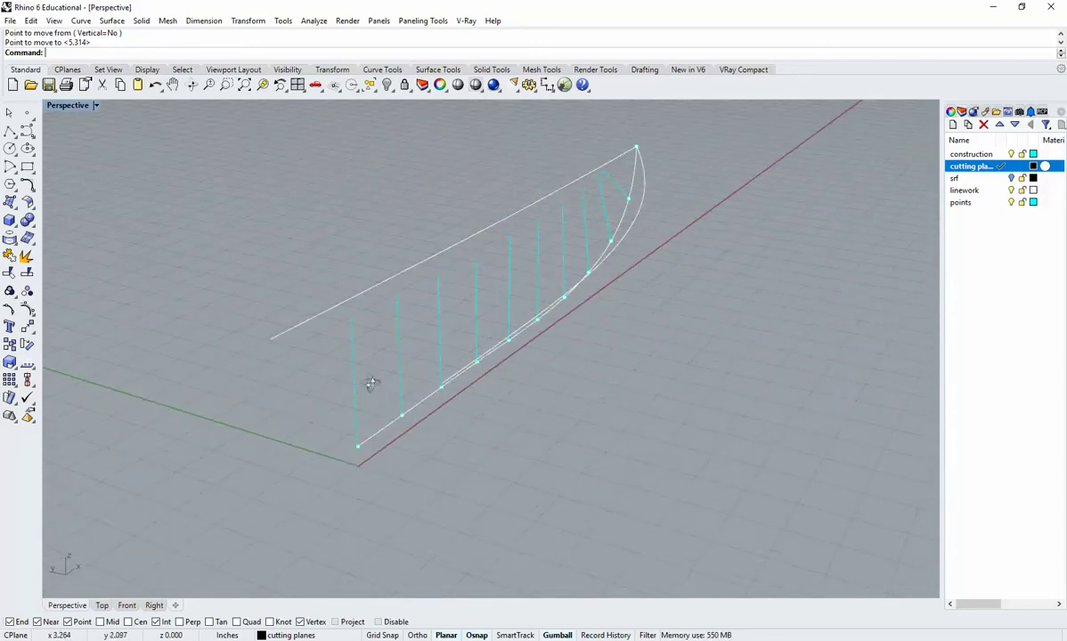
text(Extr)
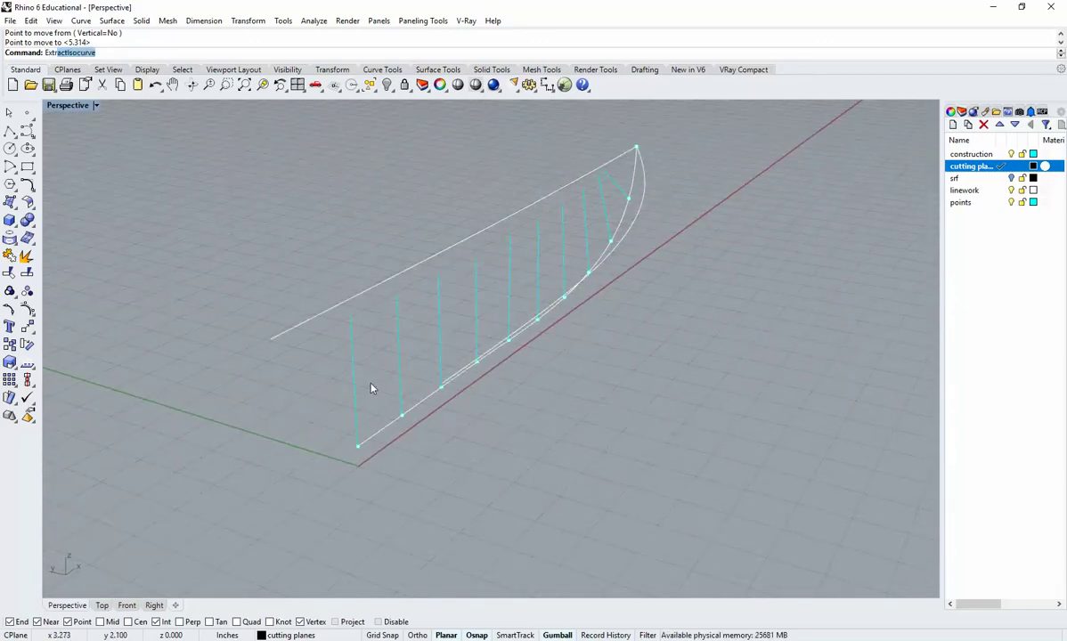
text(udeCrv)
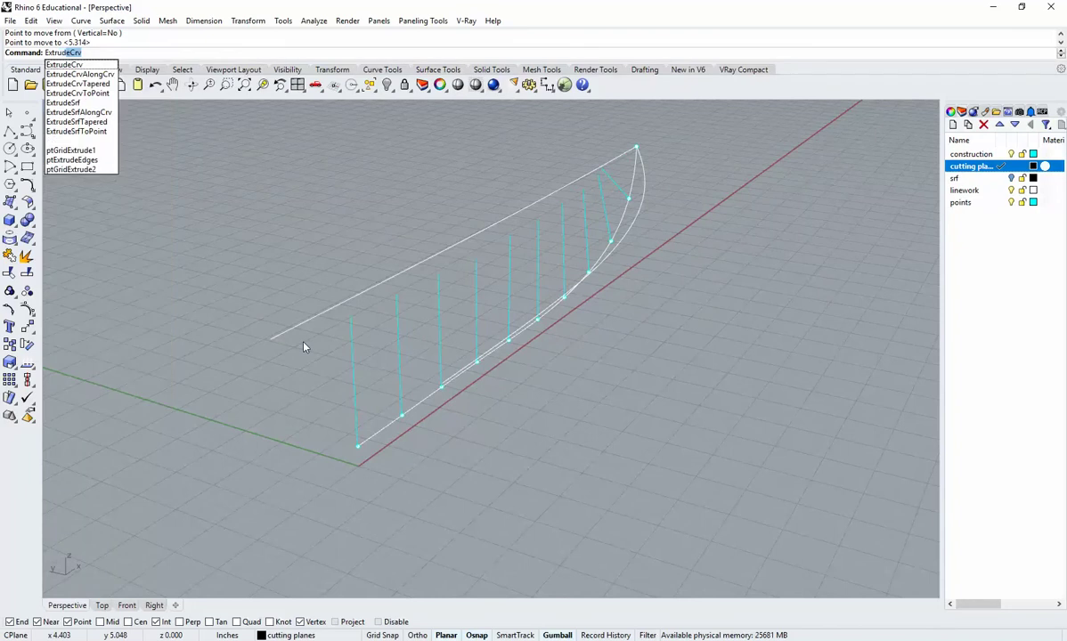
key(Return)
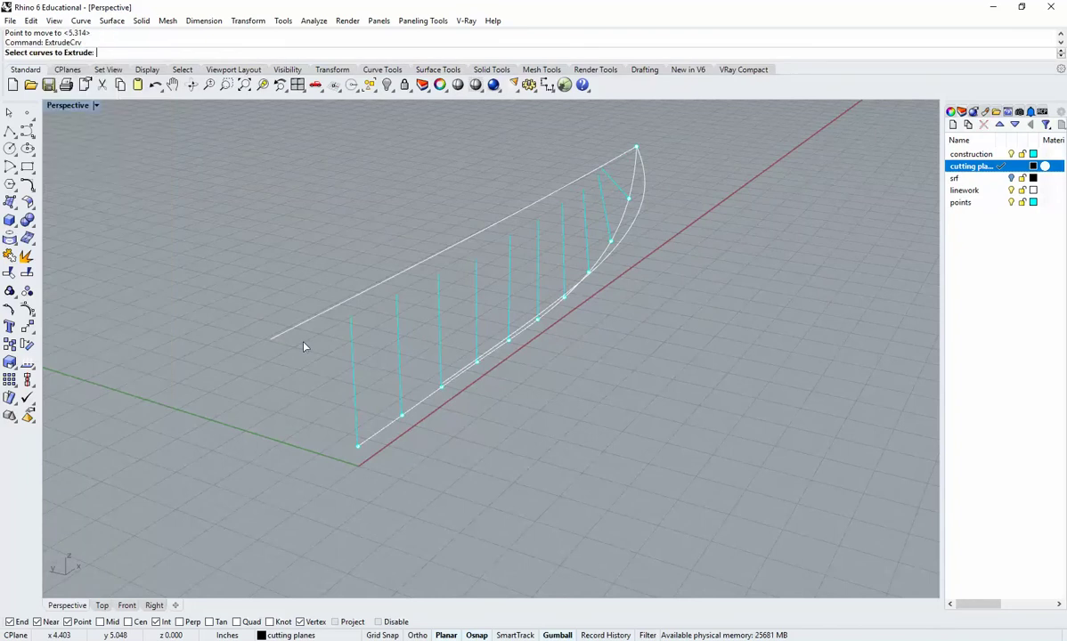
click(351, 361)
key(Return)
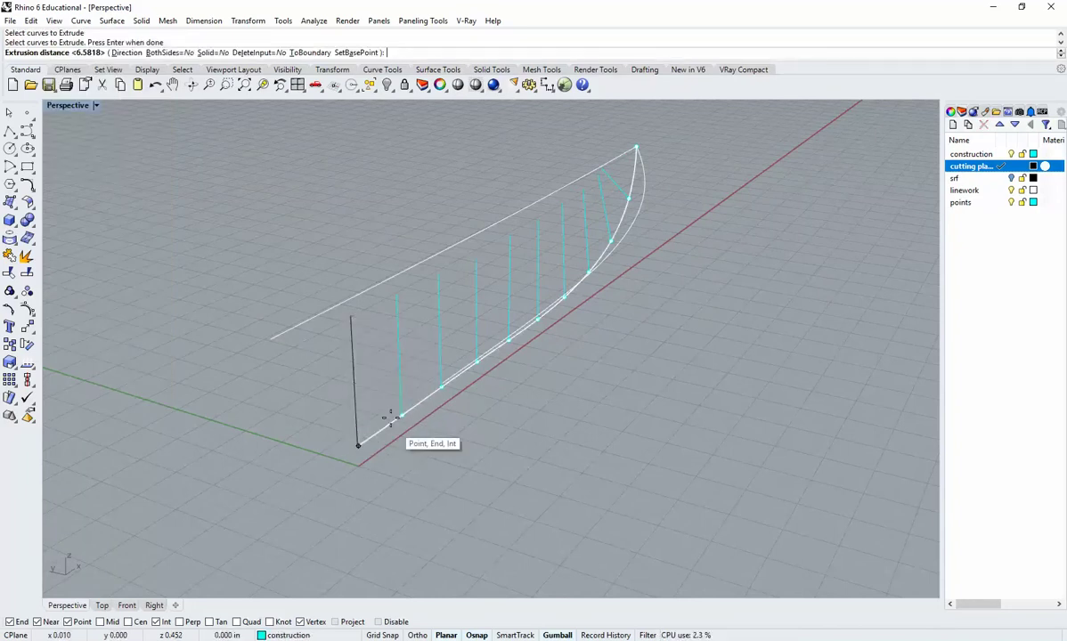
click(127, 53)
click(358, 448)
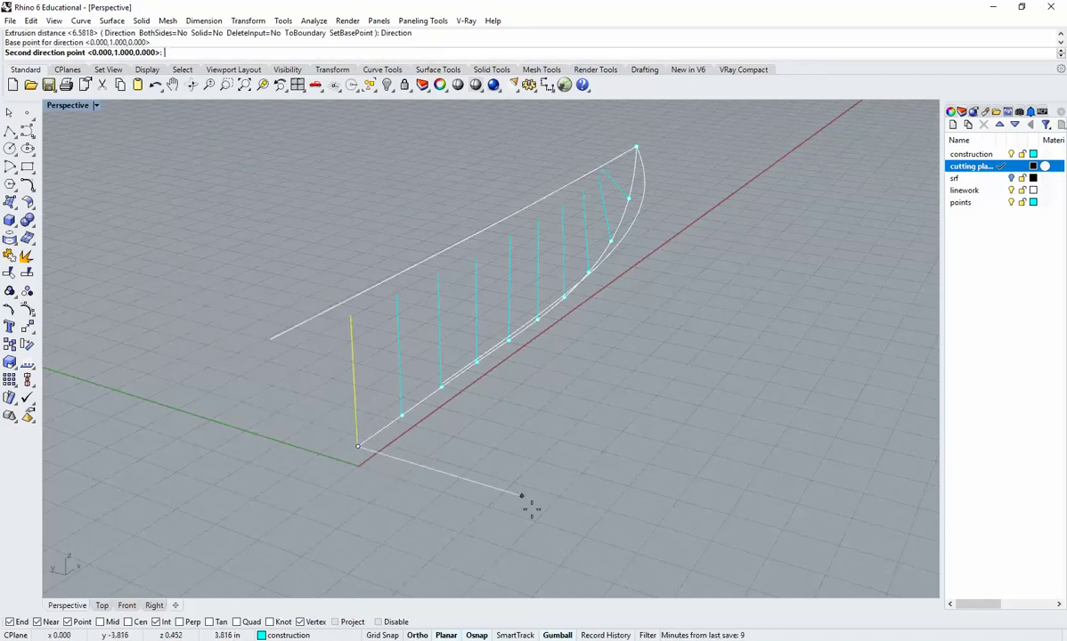
click(583, 512)
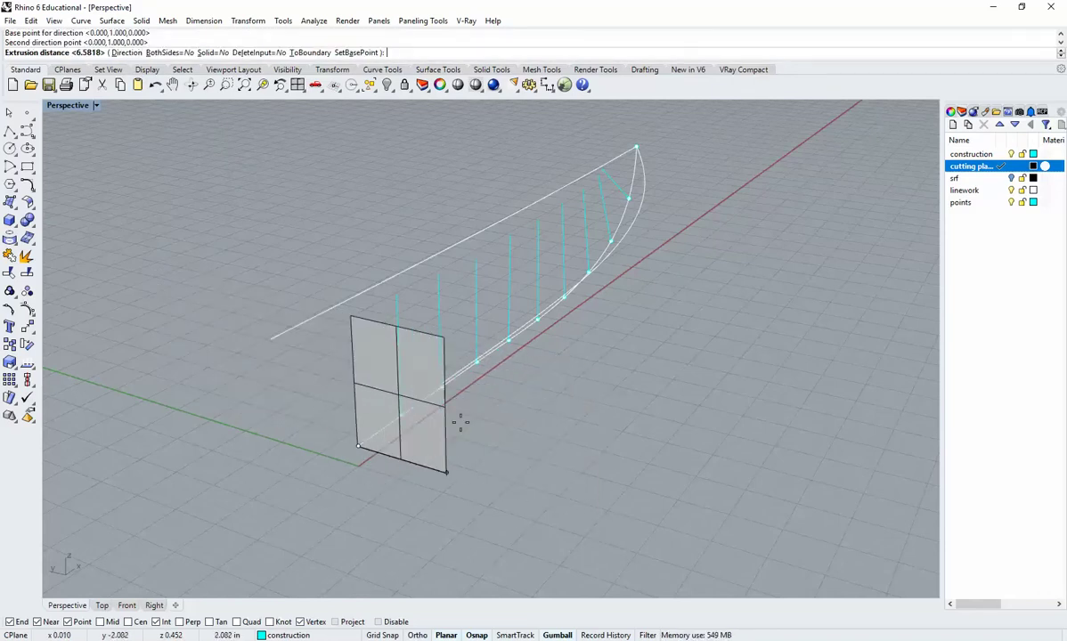
Extrude the first construction line to both sides by about 3.54 inches, past the two upper hull curves
right_drag(460, 419, 472, 365)
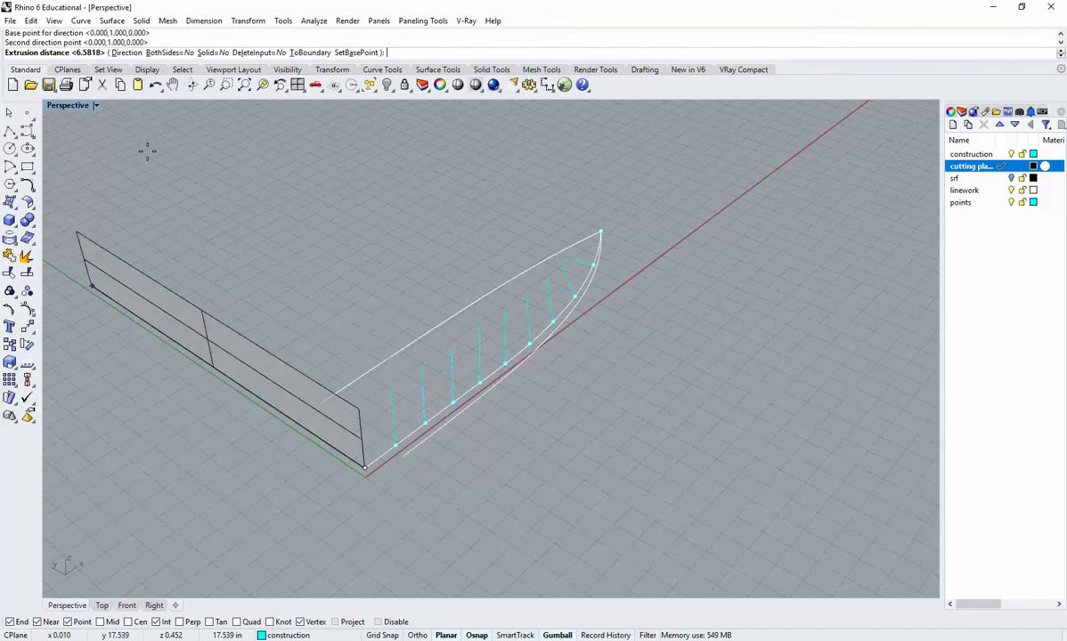
click(170, 53)
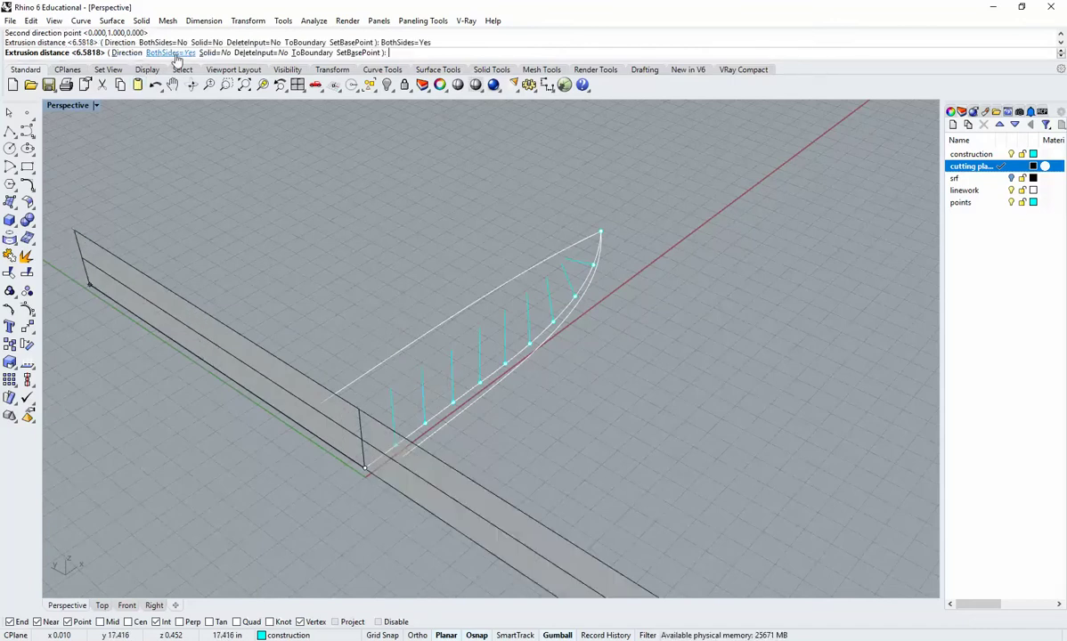
scroll(272, 329, up, 3)
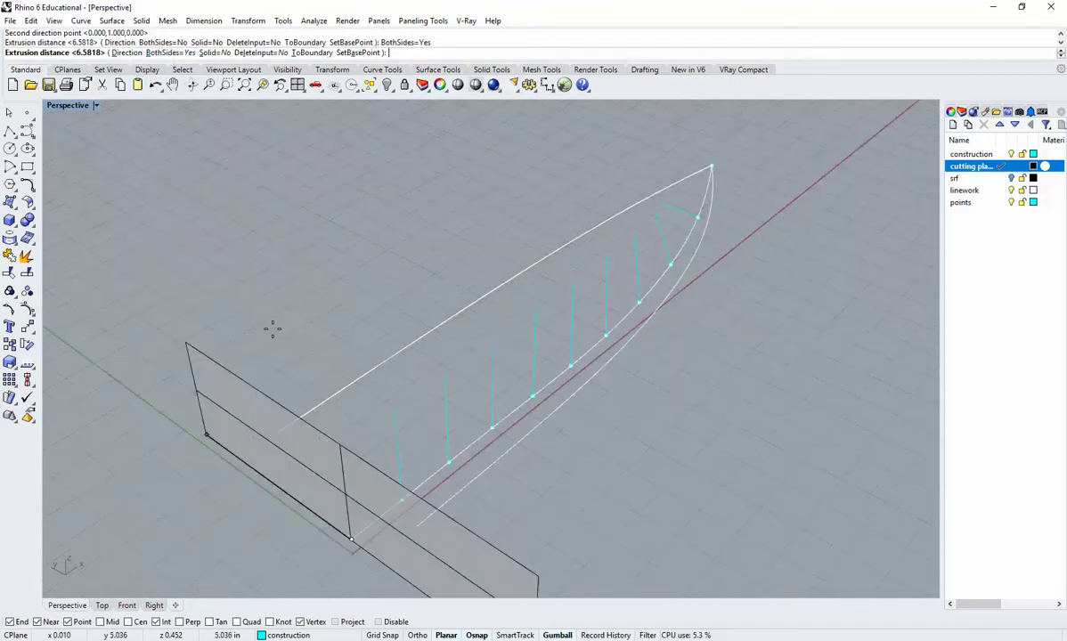
scroll(319, 412, down, 2)
scroll(330, 419, up, 1)
scroll(344, 412, up, 1)
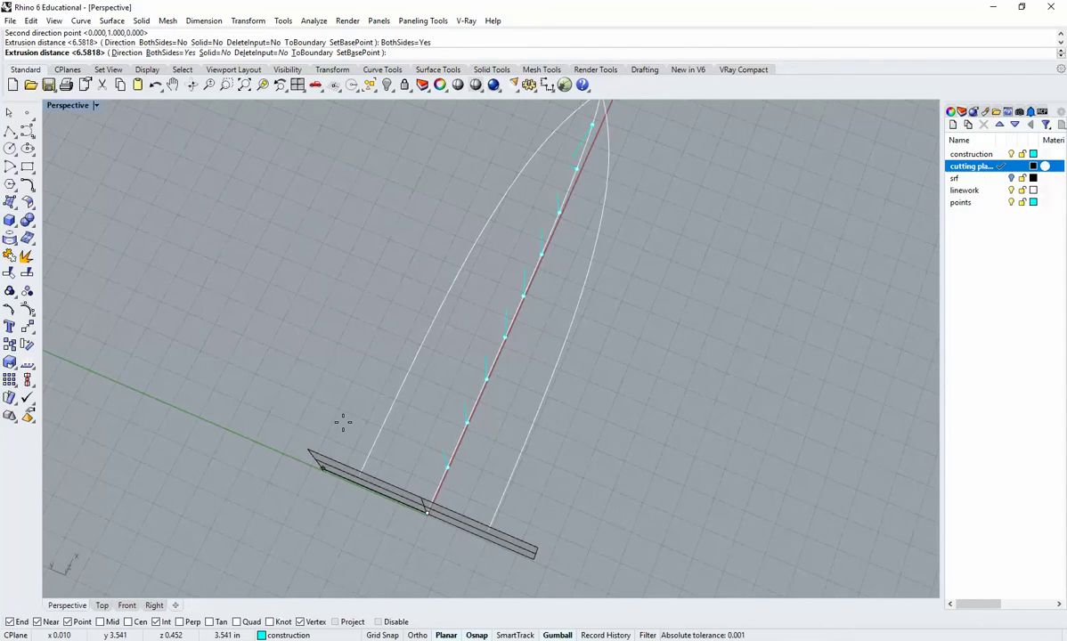
click(343, 424)
right_drag(346, 429, 431, 403)
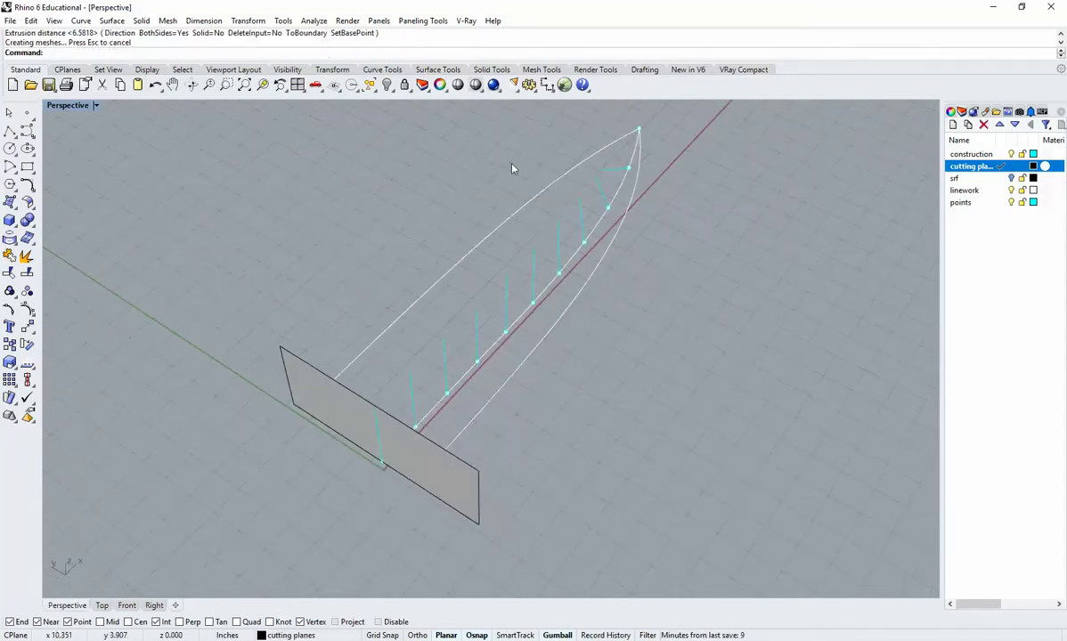
Extrude the second construction line to both sides, snapping the distance to the first cutting plane's corner
right_drag(482, 274, 427, 356)
click(412, 346)
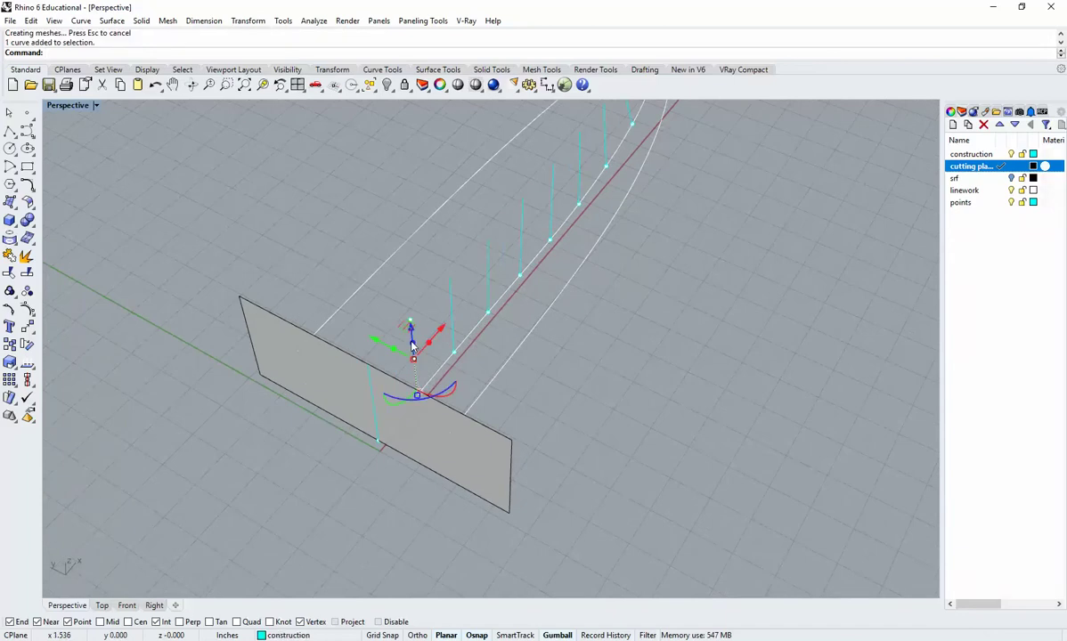
right_click(417, 353)
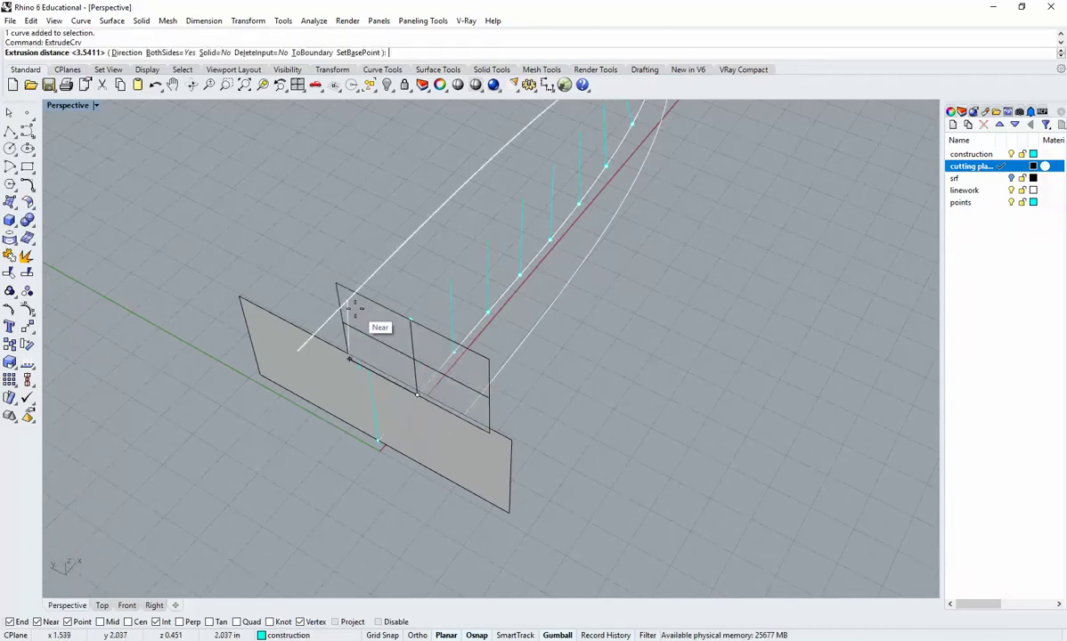
click(239, 298)
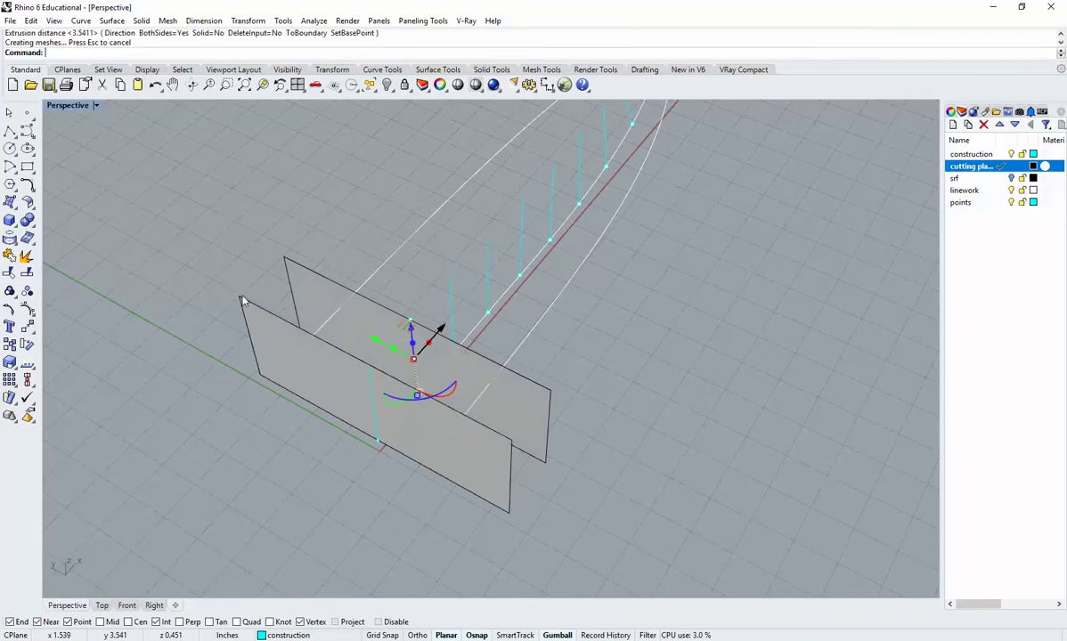
right_drag(454, 320, 494, 354)
key(Escape)
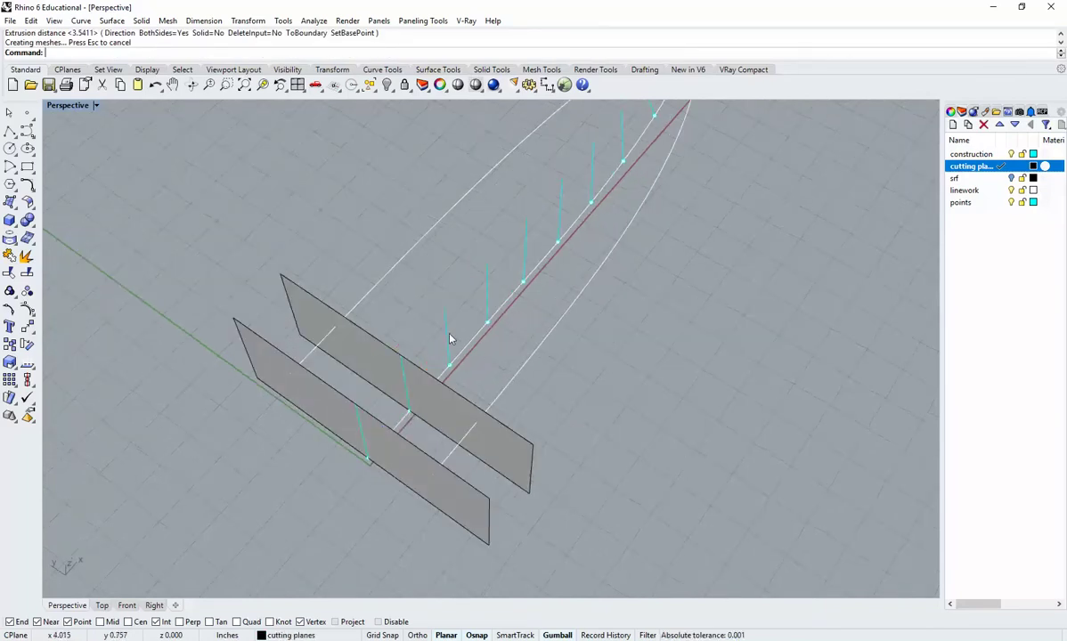
Extrude the third and fourth construction lines together to both sides, matching the existing cutting planes' width
click(447, 337)
right_click(489, 284)
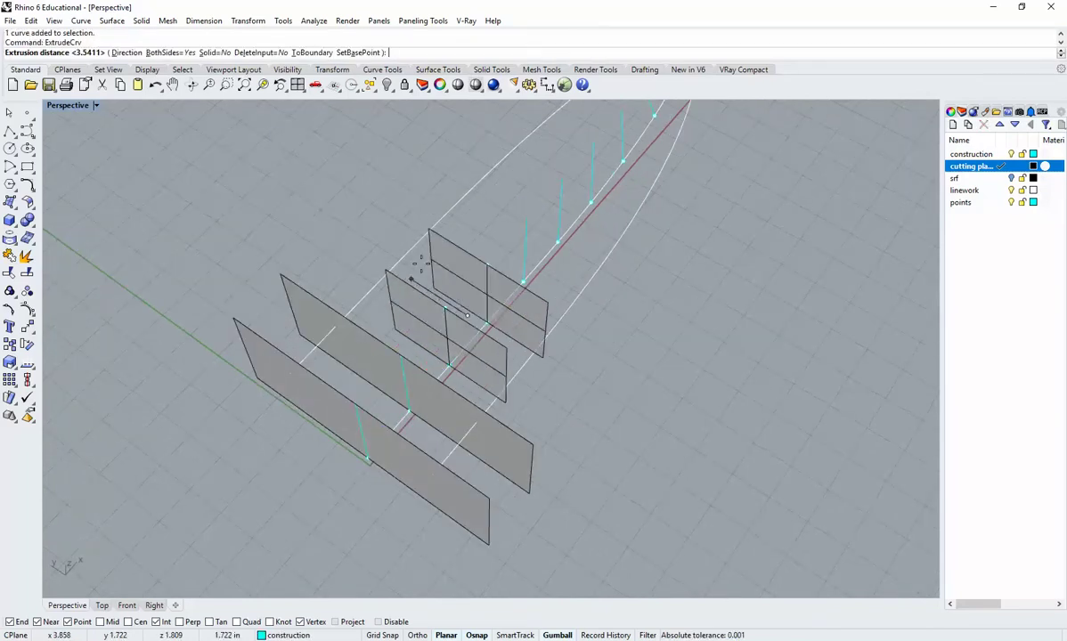
click(290, 282)
Extrude the remaining six construction lines toward the bow together, snapping the distance to an existing cutting plane's corner
right_drag(290, 282, 543, 253)
drag(545, 254, 744, 199)
shift+click(758, 193)
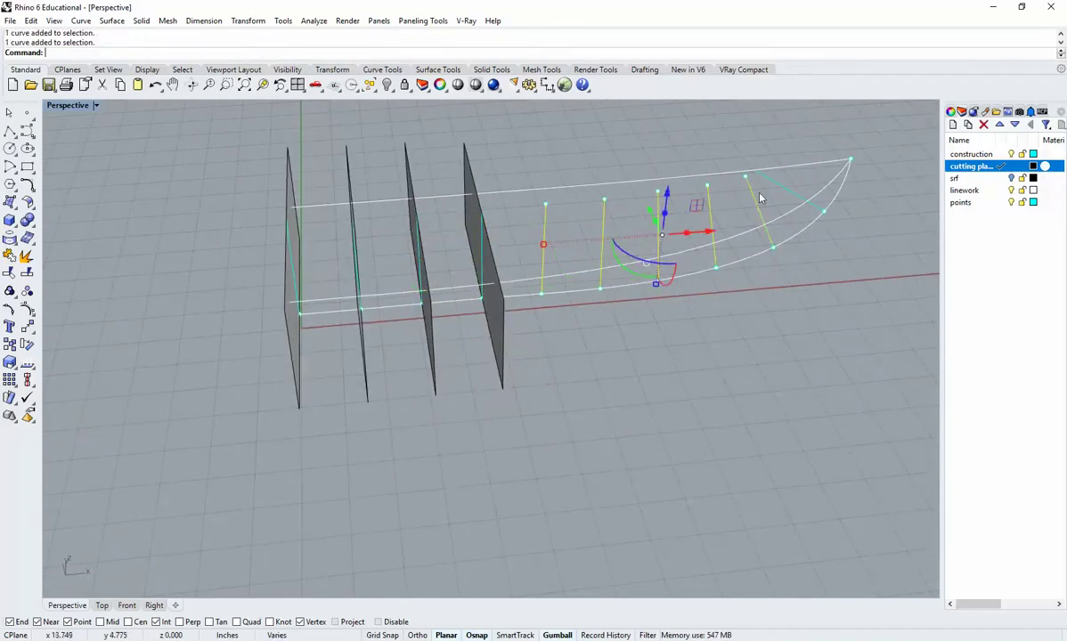
shift+click(770, 182)
right_drag(626, 333, 684, 393)
right_click(684, 393)
right_drag(563, 294, 519, 357)
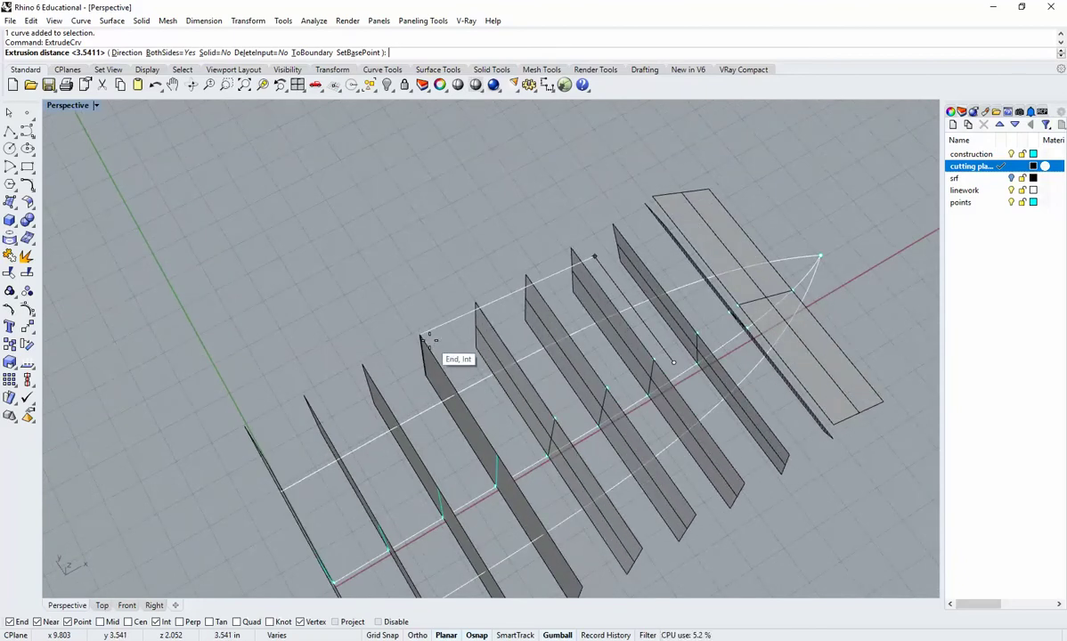
click(426, 339)
Create a new layer named "sections", set its color to Red, and make it the current layer
right_drag(766, 450, 726, 410)
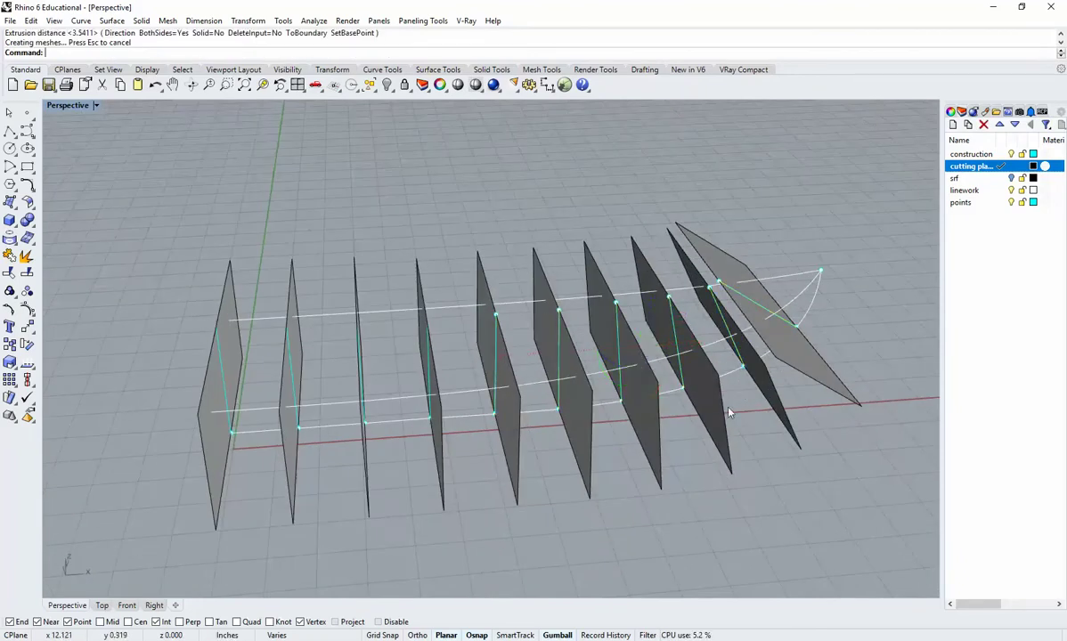
scroll(704, 446, down, 3)
right_drag(697, 460, 676, 430)
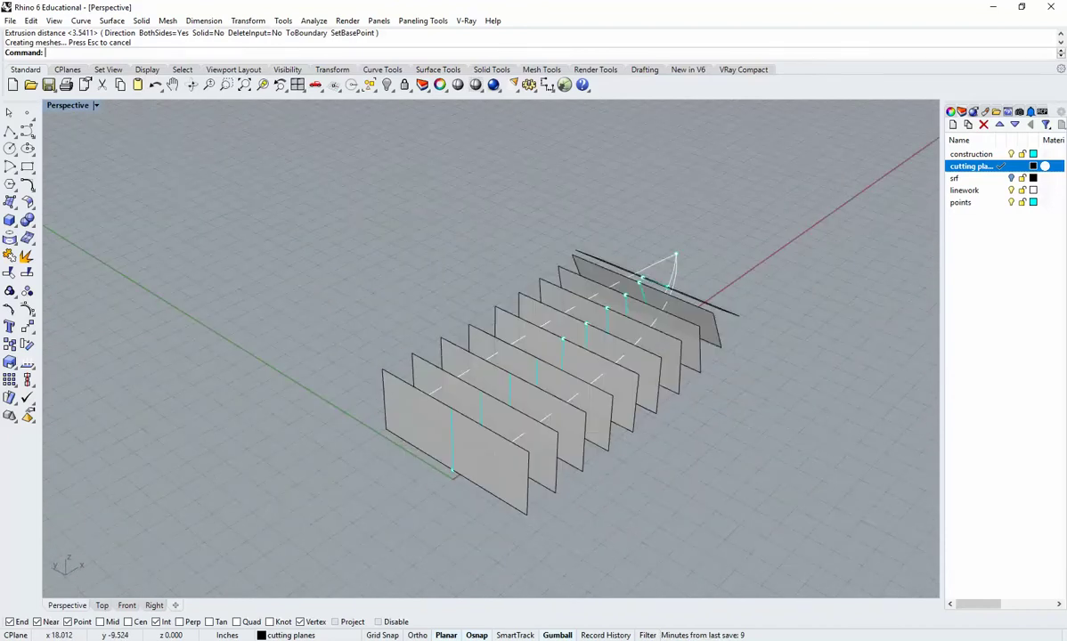
shift+right_drag(775, 296, 752, 305)
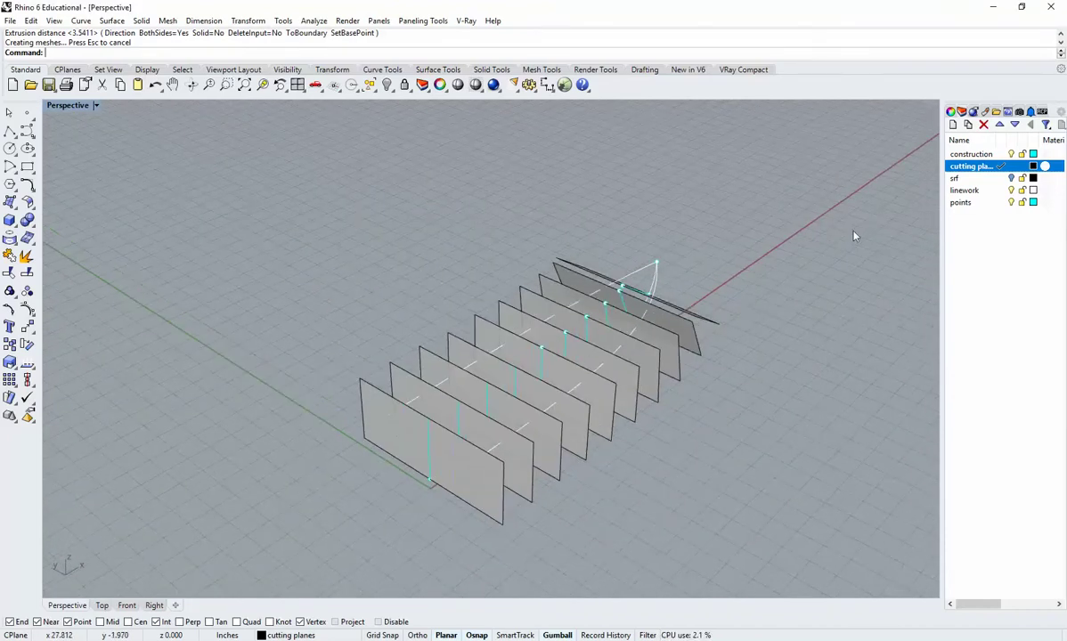
click(975, 202)
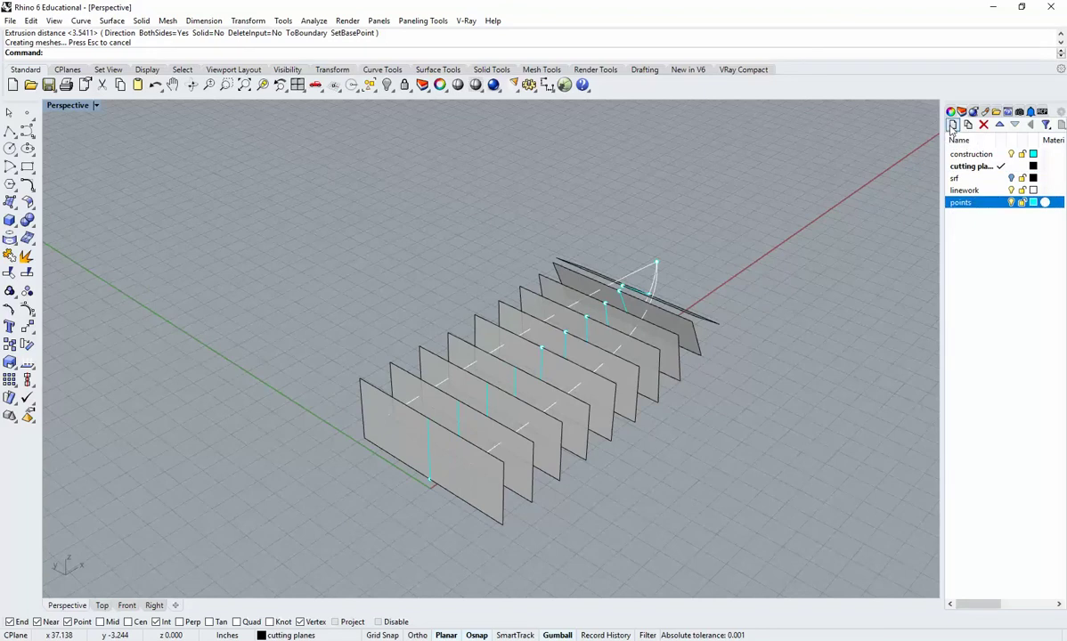
click(953, 124)
text(sections)
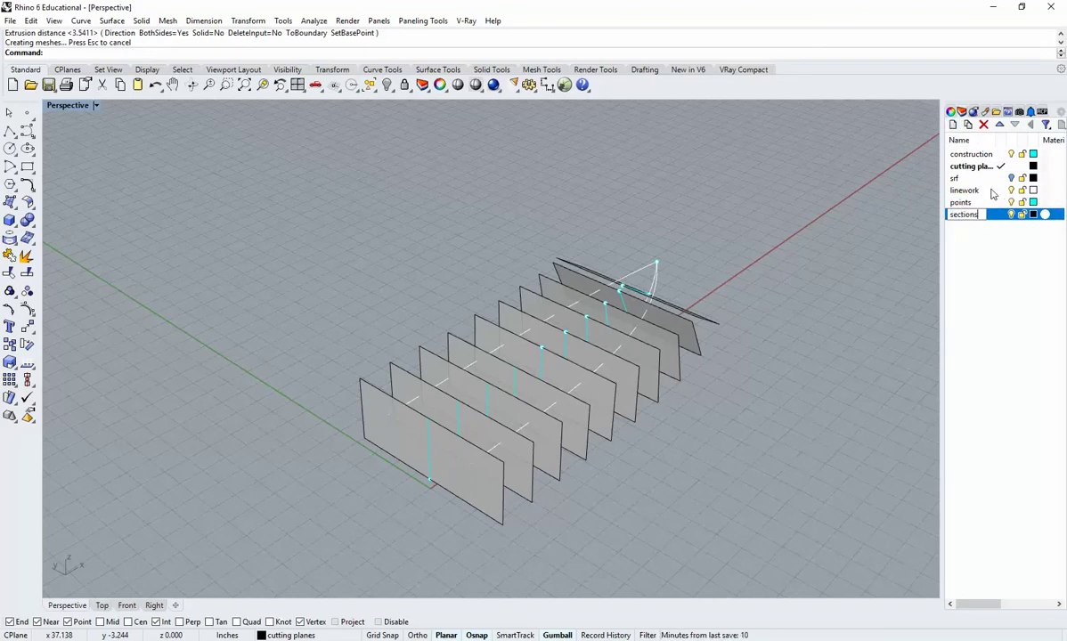
click(1004, 249)
click(1032, 214)
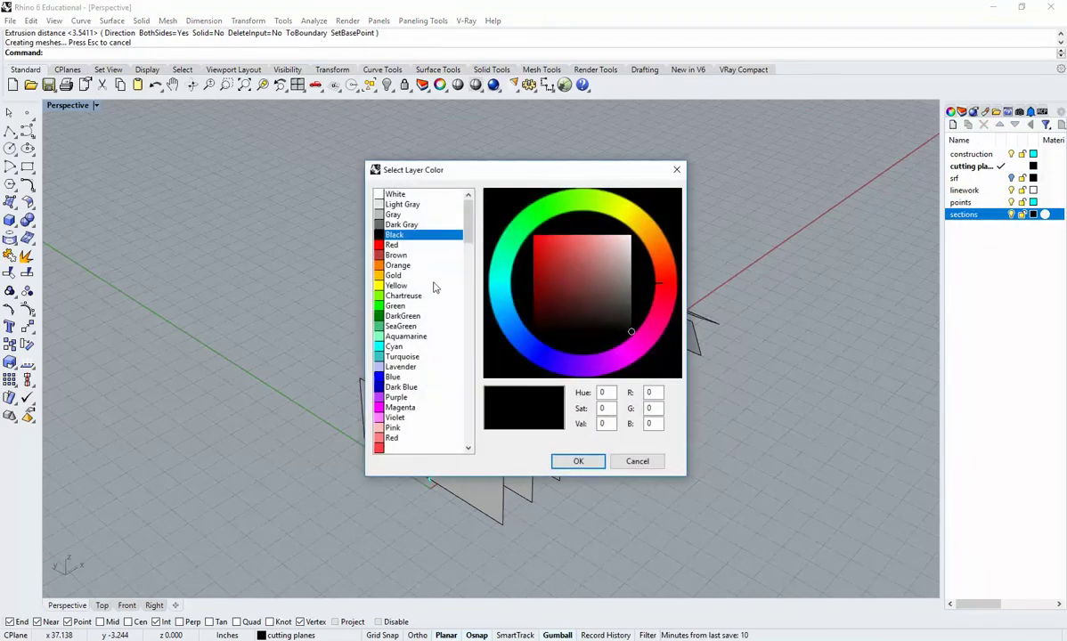
click(393, 246)
click(595, 462)
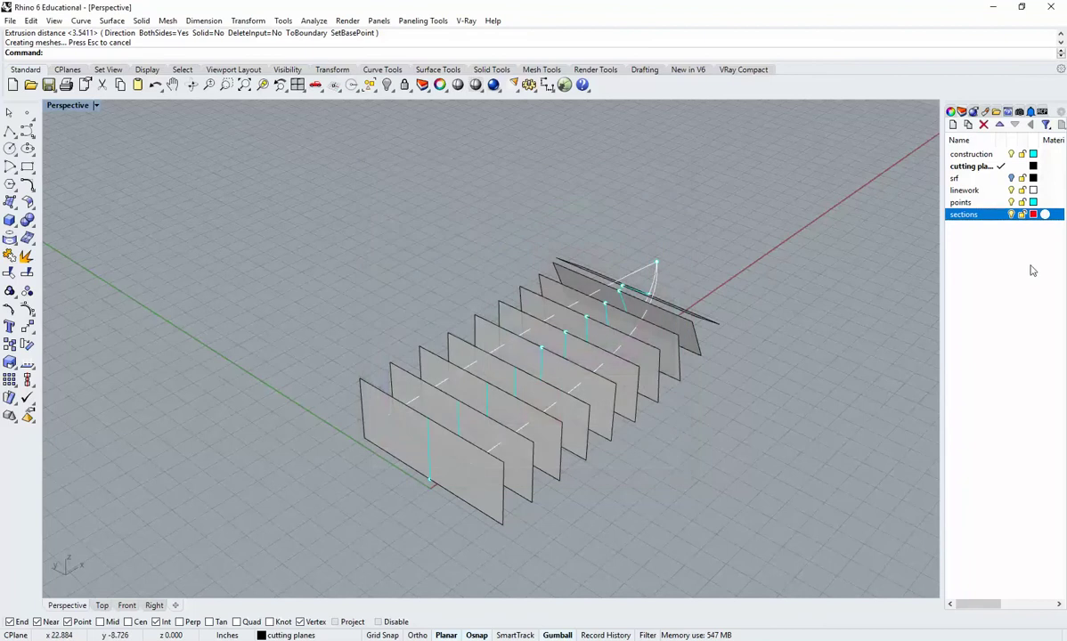
click(1000, 215)
Show the srf layer and examine how the cutting planes pass through the hull surface
right_drag(588, 456, 634, 428)
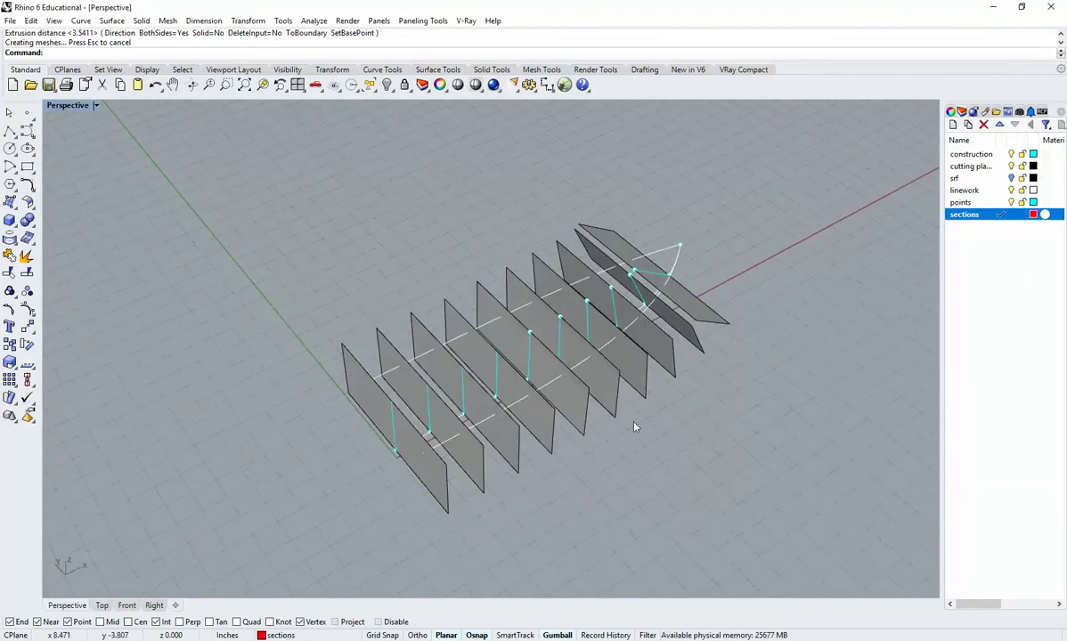
click(1012, 178)
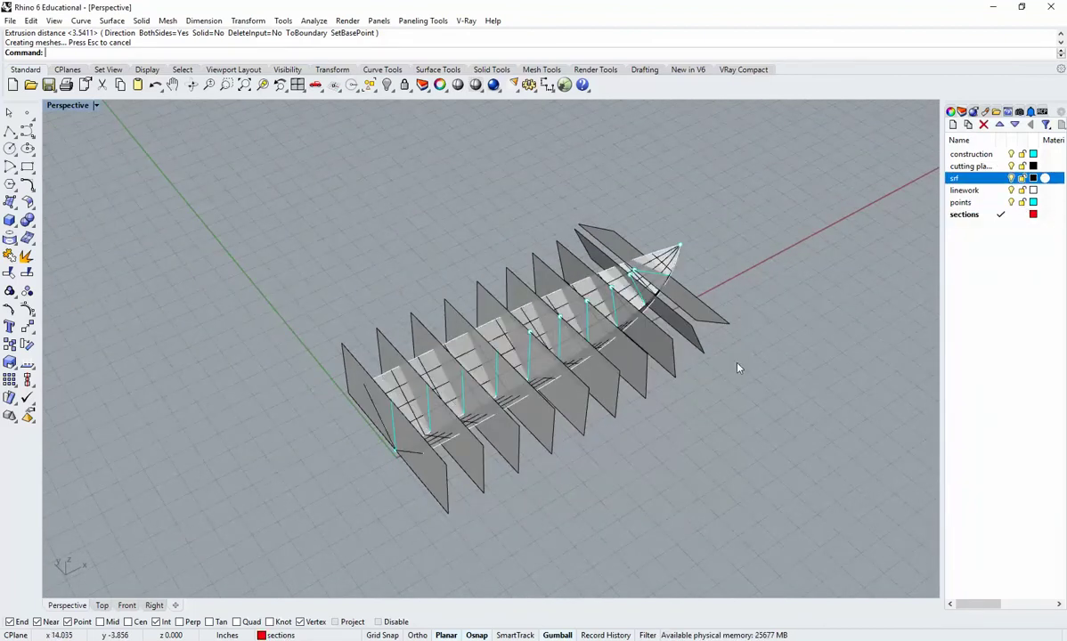
right_drag(730, 365, 586, 401)
right_drag(729, 314, 641, 414)
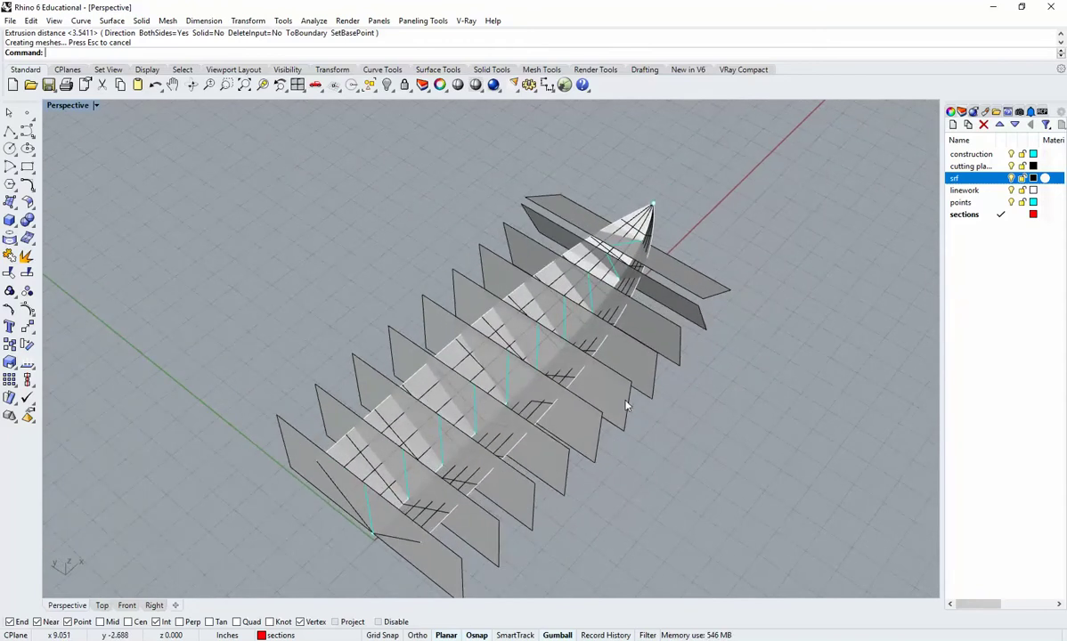
right_drag(710, 313, 626, 277)
right_drag(629, 339, 462, 319)
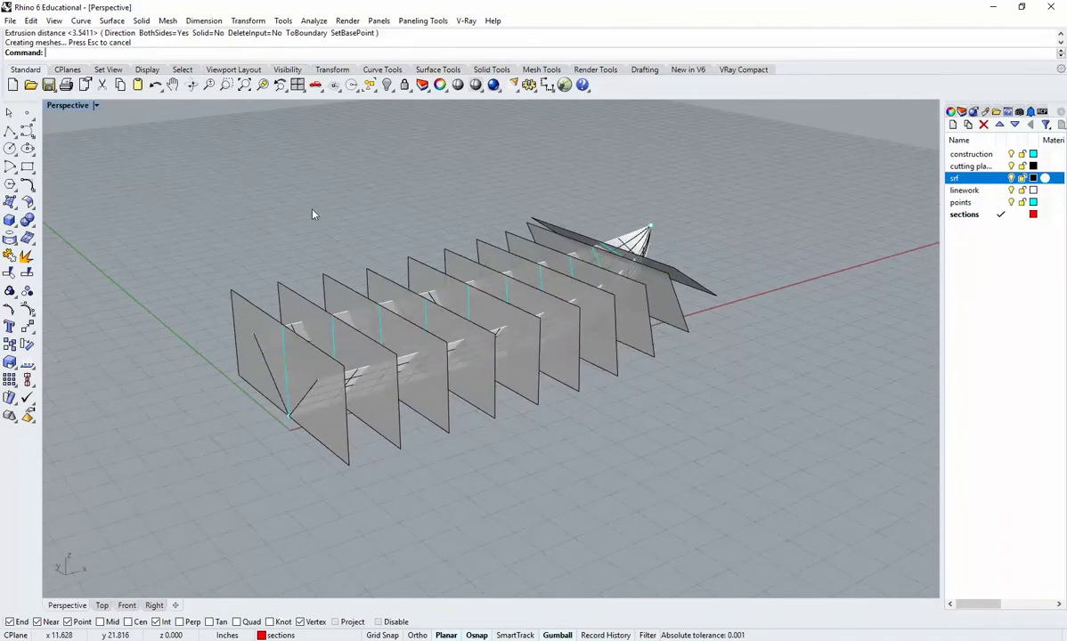
right_drag(385, 268, 422, 364)
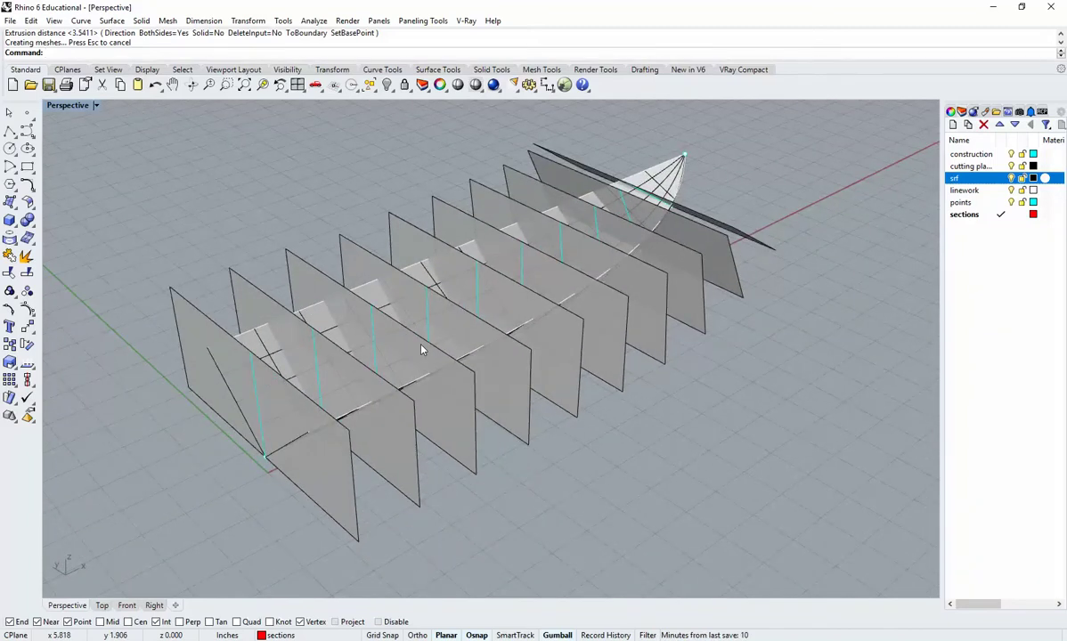
Intersect the hull surface with all ten cutting planes to create the section curves on the sections layer
text(Inter)
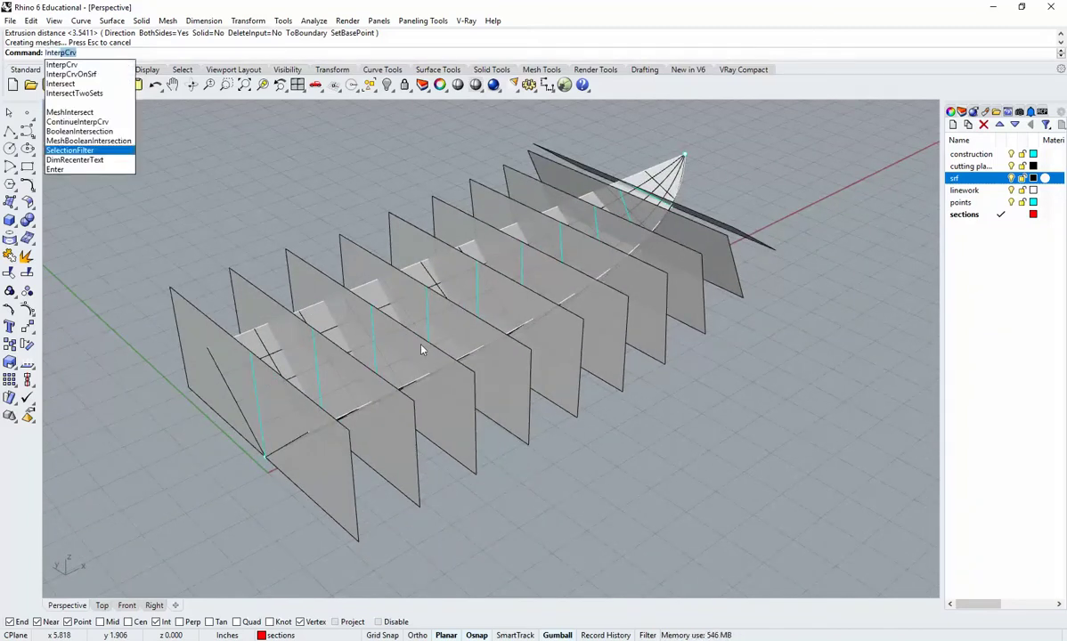
text(sect)
key(Return)
right_drag(357, 375, 595, 421)
click(336, 359)
drag(548, 497, 499, 186)
right_drag(652, 386, 529, 339)
key(Return)
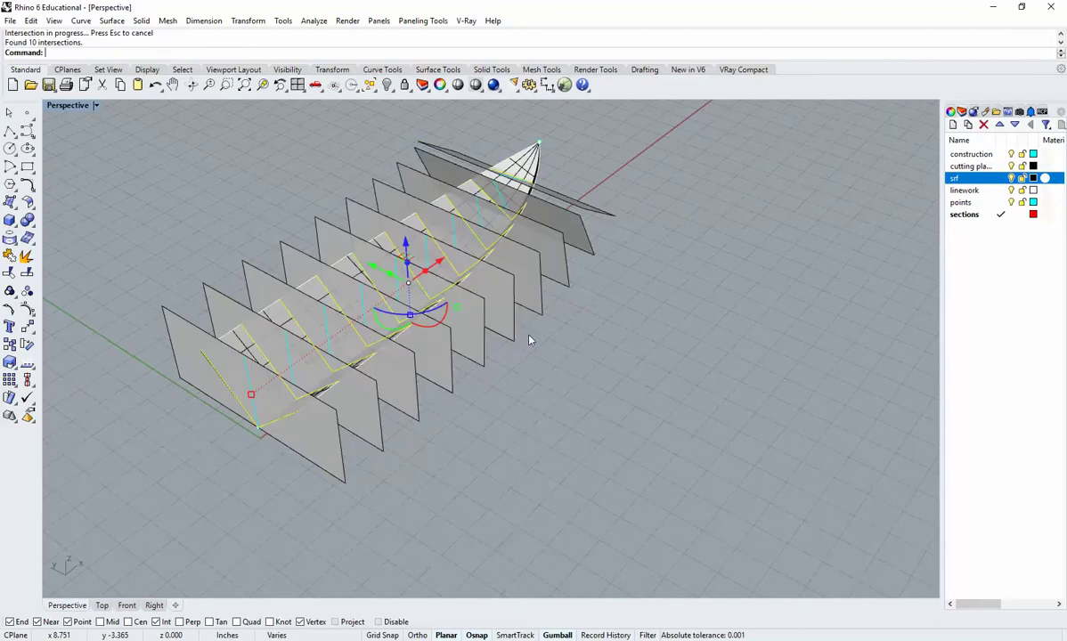
shift+right_drag(517, 379, 506, 431)
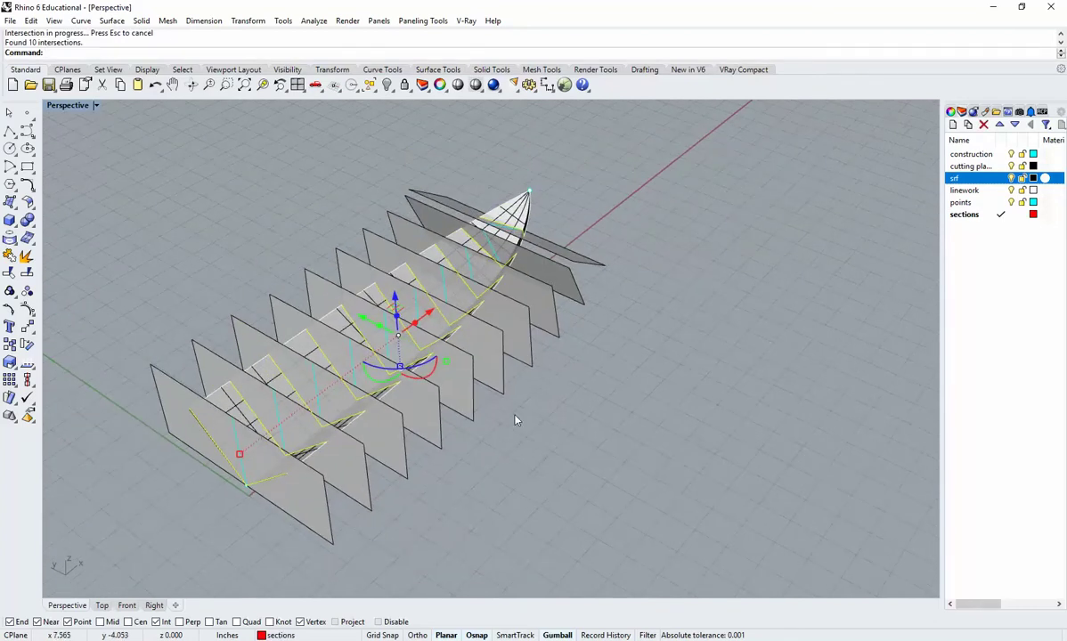
key(Escape)
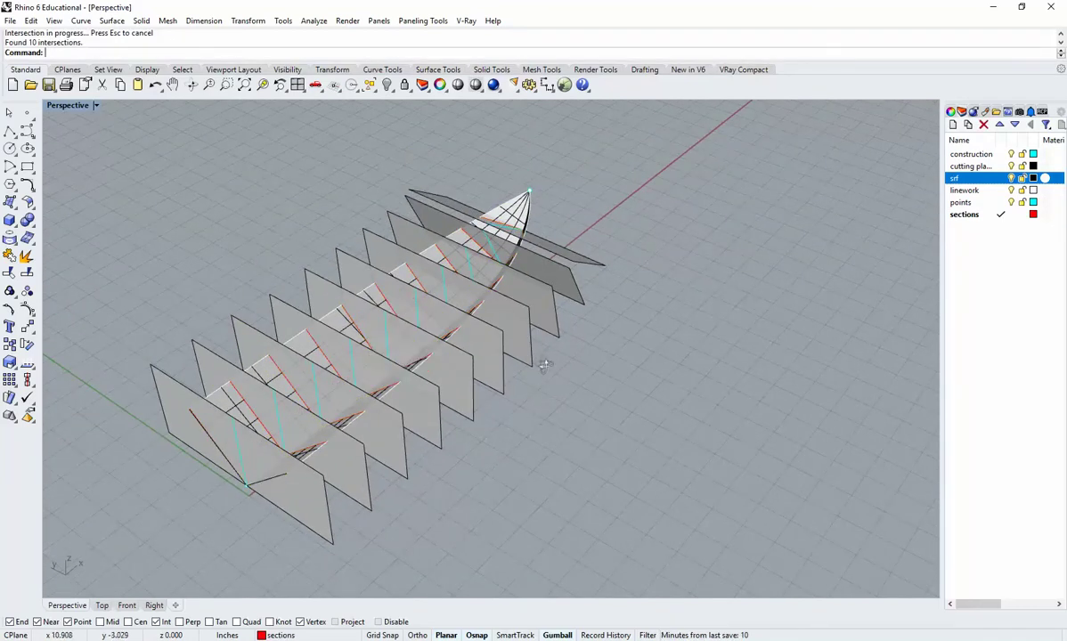
Hide the cutting planes layer and examine how the red section curves run across the hull surface from several angles
right_drag(543, 364, 529, 386)
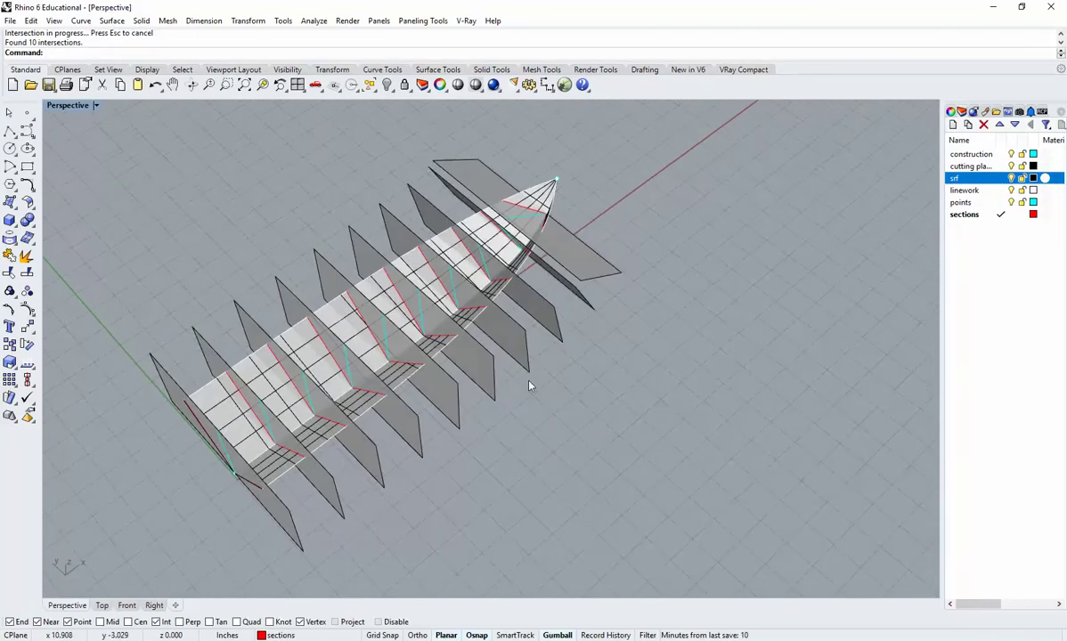
click(1011, 166)
right_drag(612, 436, 567, 398)
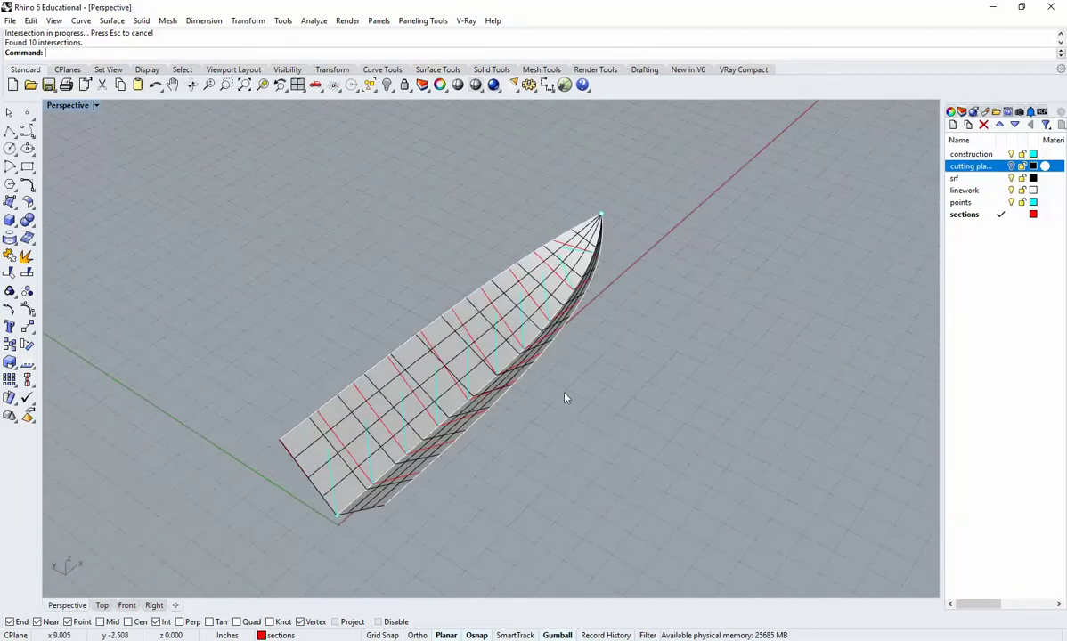
scroll(534, 406, up, 5)
right_drag(497, 416, 734, 291)
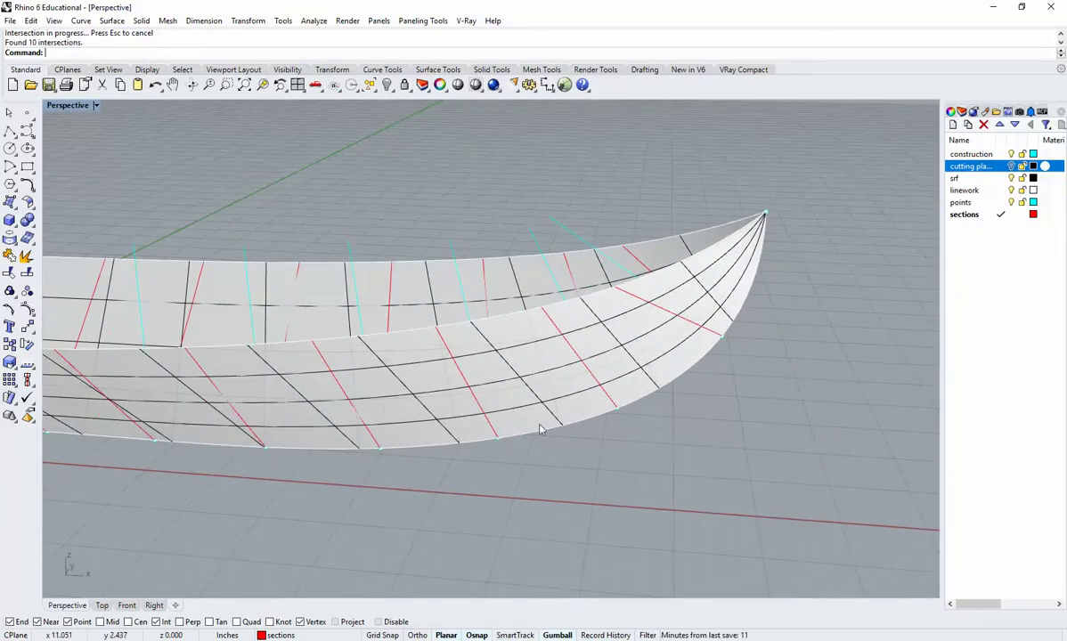
right_drag(432, 359, 460, 322)
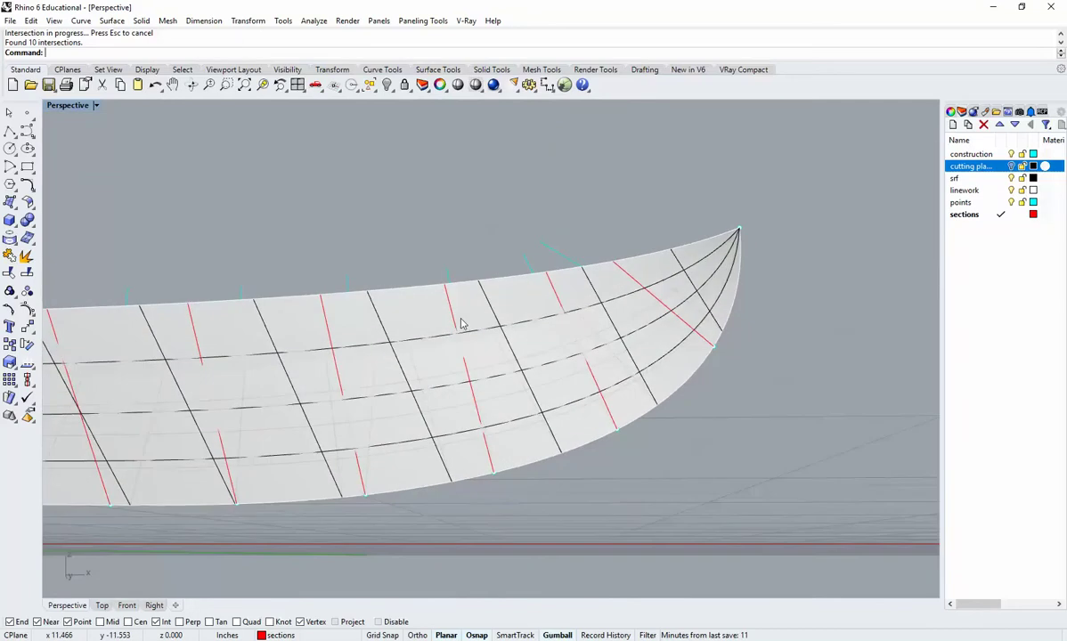
right_drag(470, 389, 467, 295)
right_drag(406, 416, 425, 392)
right_drag(469, 339, 427, 346)
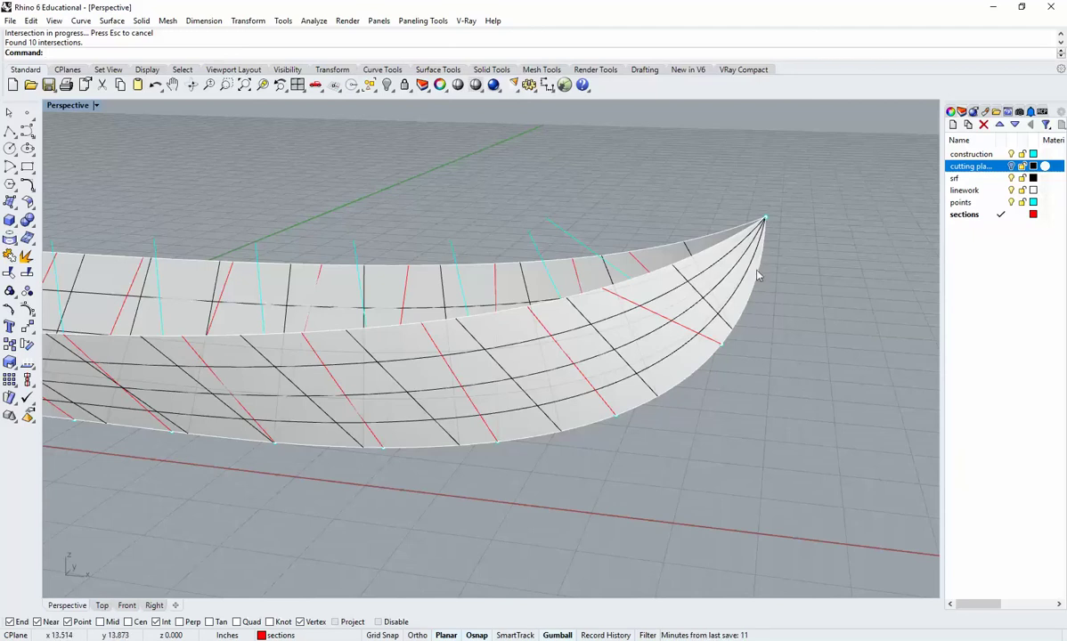
right_drag(758, 277, 598, 415)
right_drag(642, 348, 545, 397)
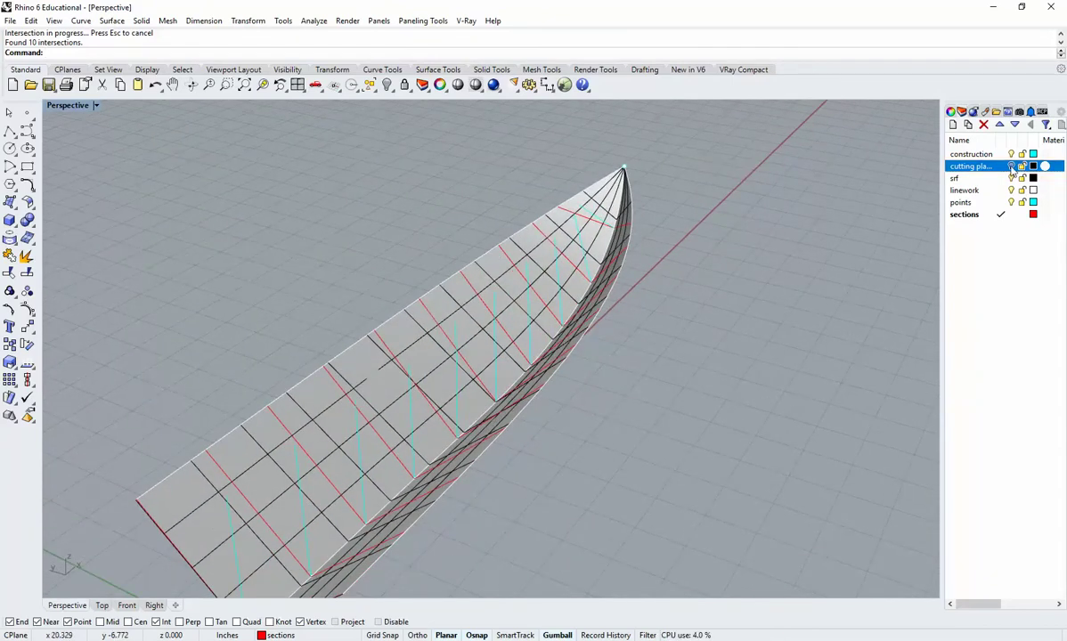
scroll(565, 398, down, 4)
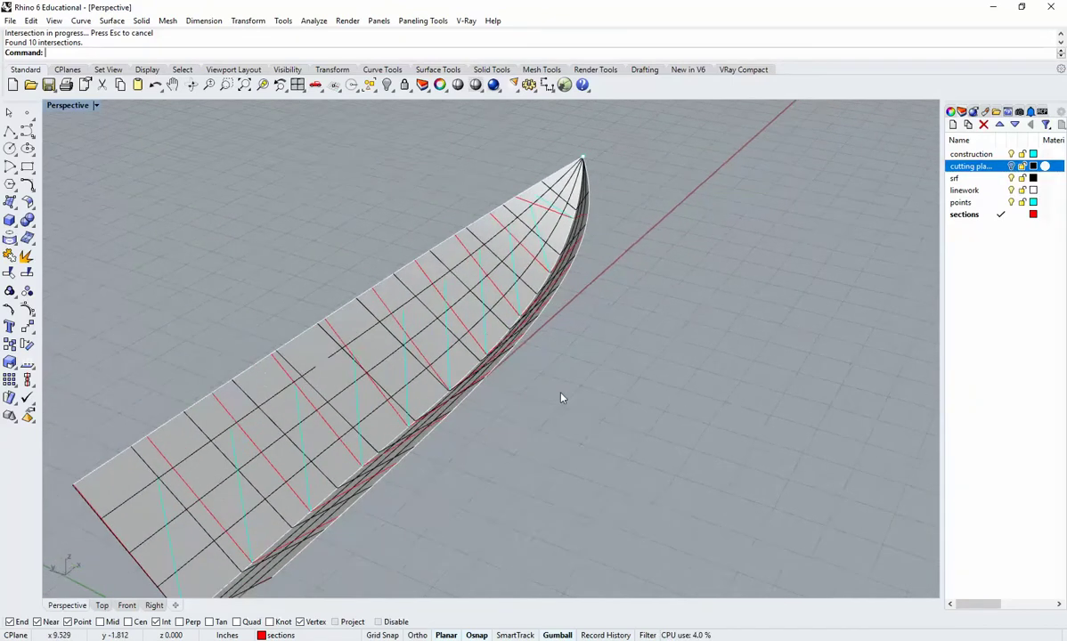
Show the cutting planes layer and undo the intersection that created the section curves
click(1011, 167)
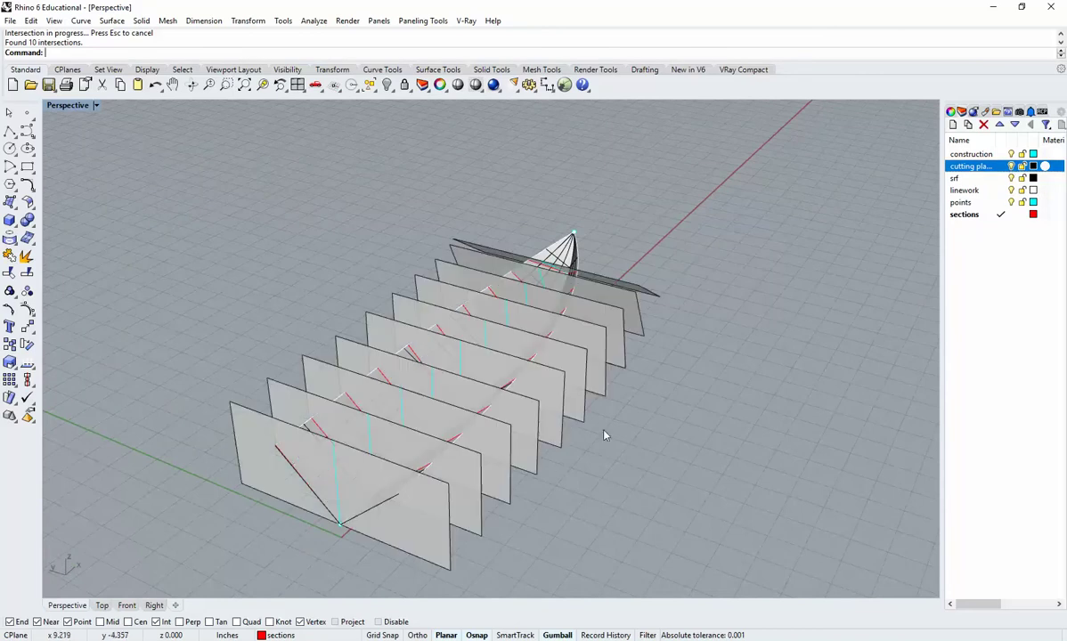
key(ctrl+z)
key(ctrl+z)
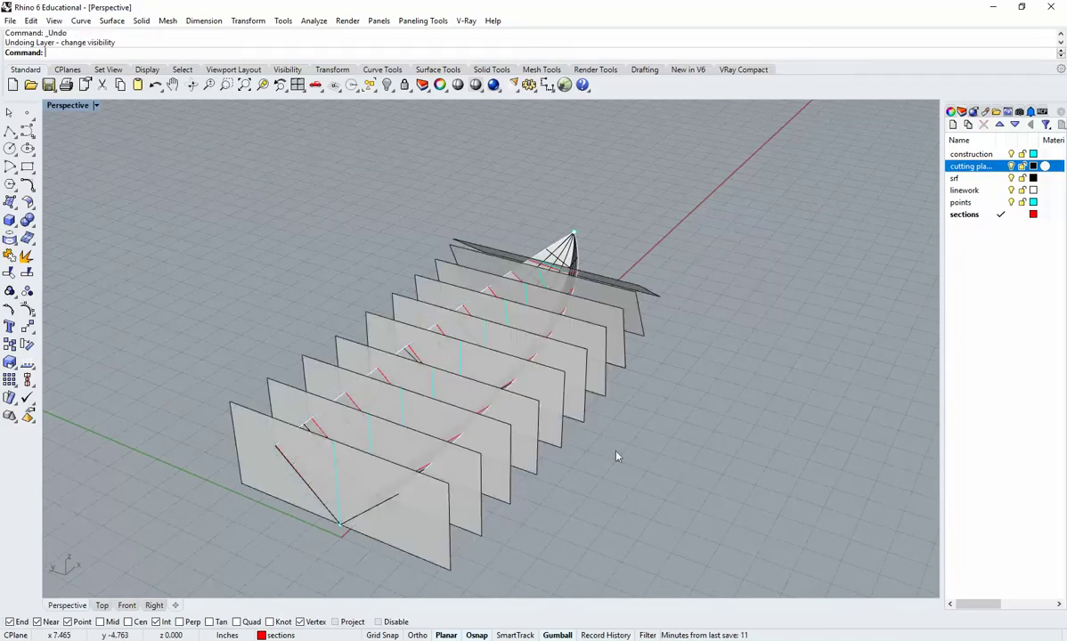
key(ctrl+z)
right_drag(595, 505, 343, 286)
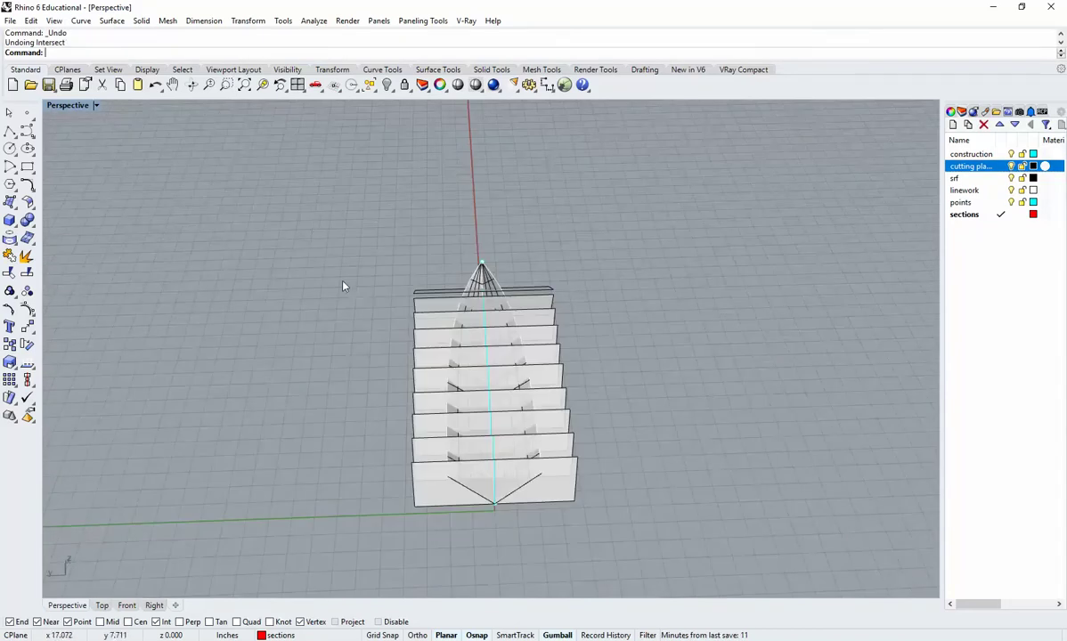
Duplicate the whole boat with its cutting planes, lines and points, placing the copy beside the original
drag(643, 502, 665, 558)
right_drag(665, 558, 403, 277)
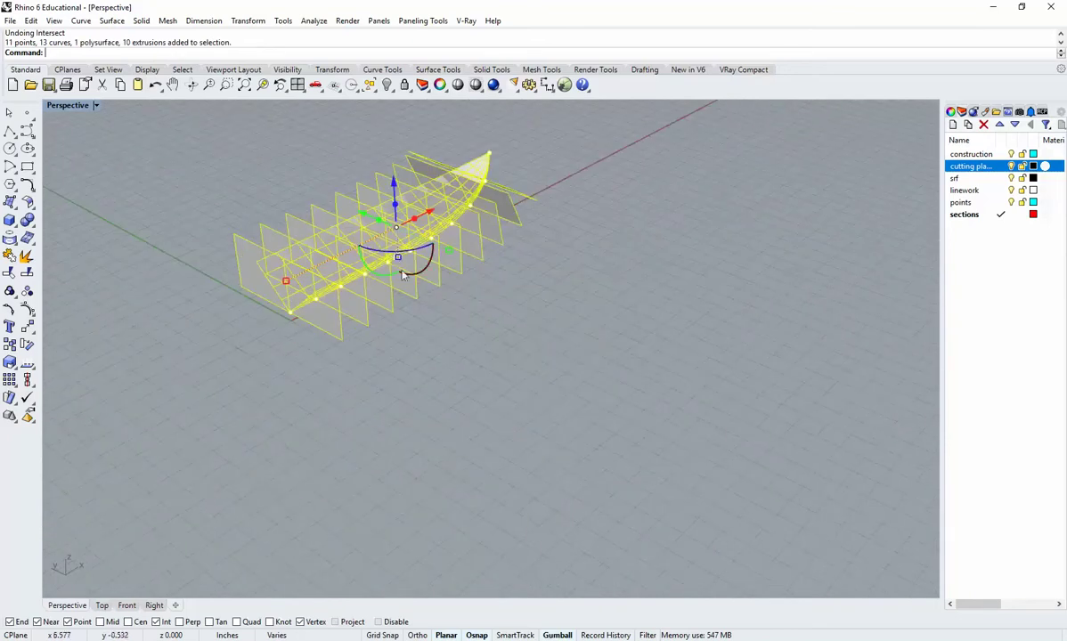
drag(396, 259, 526, 336)
click(672, 451)
shift+right_drag(668, 400, 311, 158)
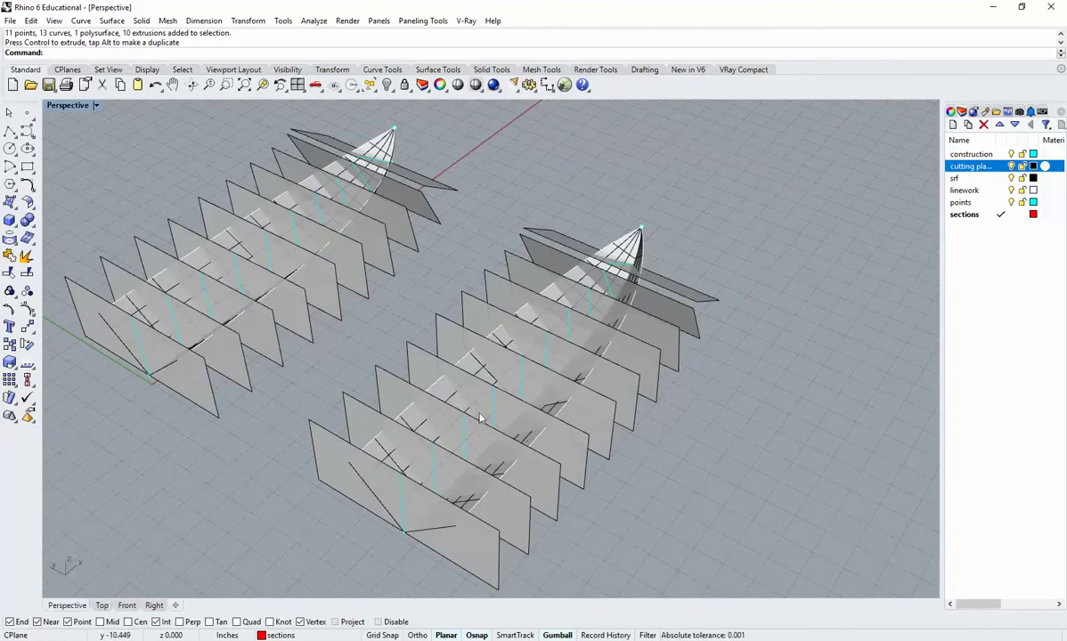
right_drag(602, 439, 623, 414)
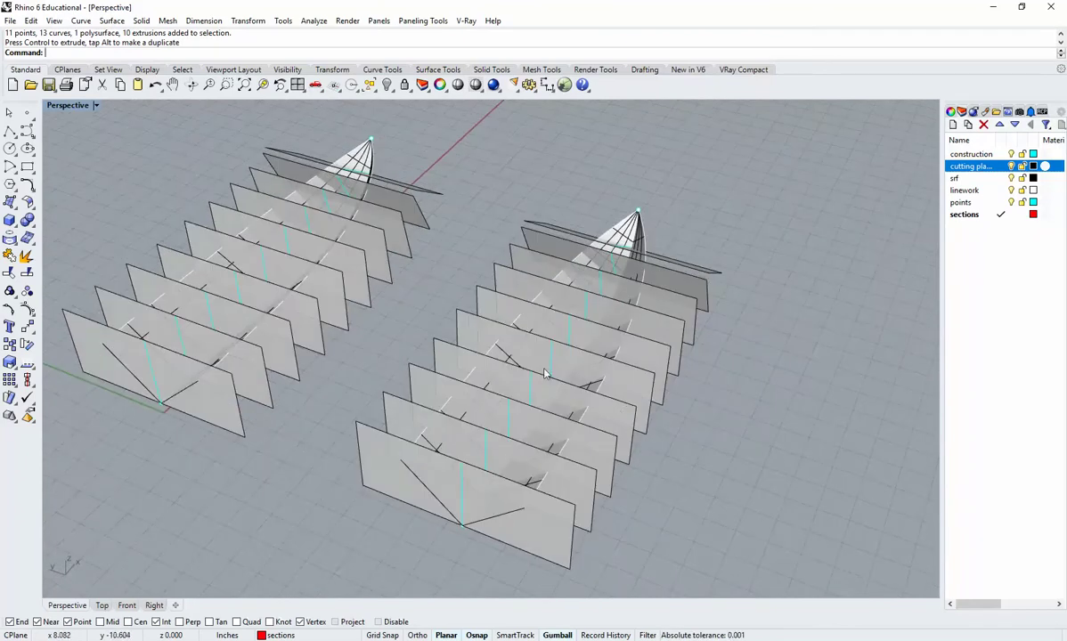
right_drag(546, 374, 649, 399)
right_drag(686, 335, 636, 353)
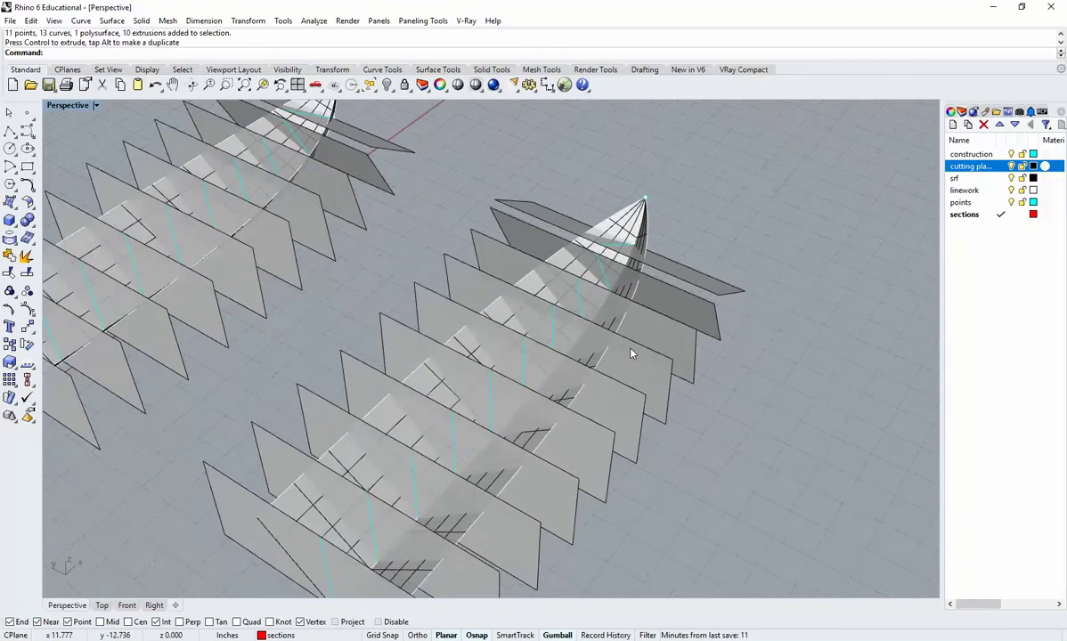
text(Intersect)
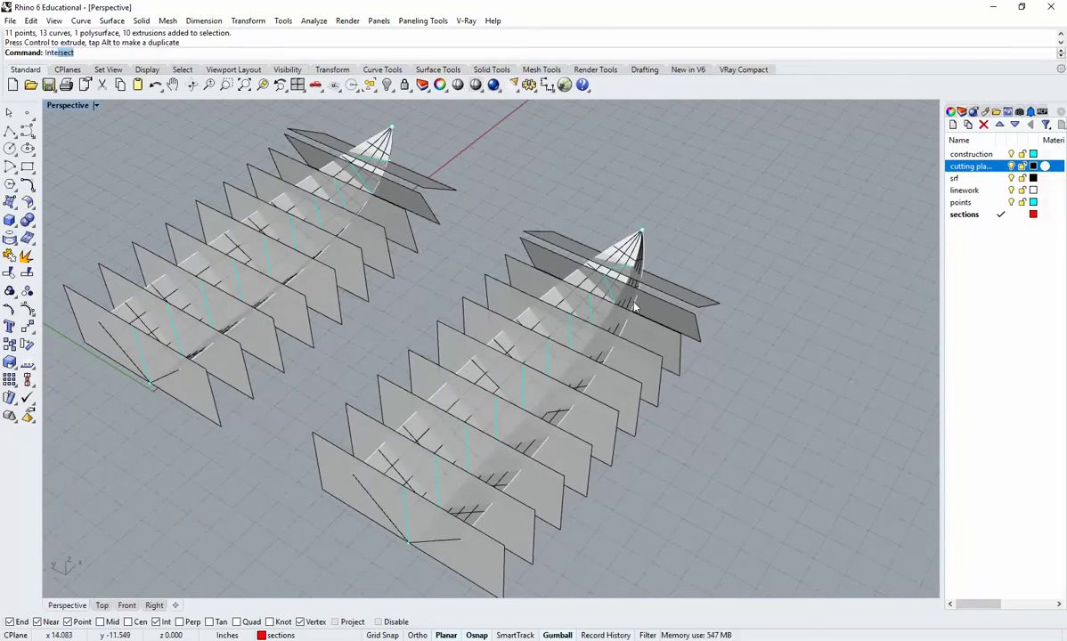
key(Return)
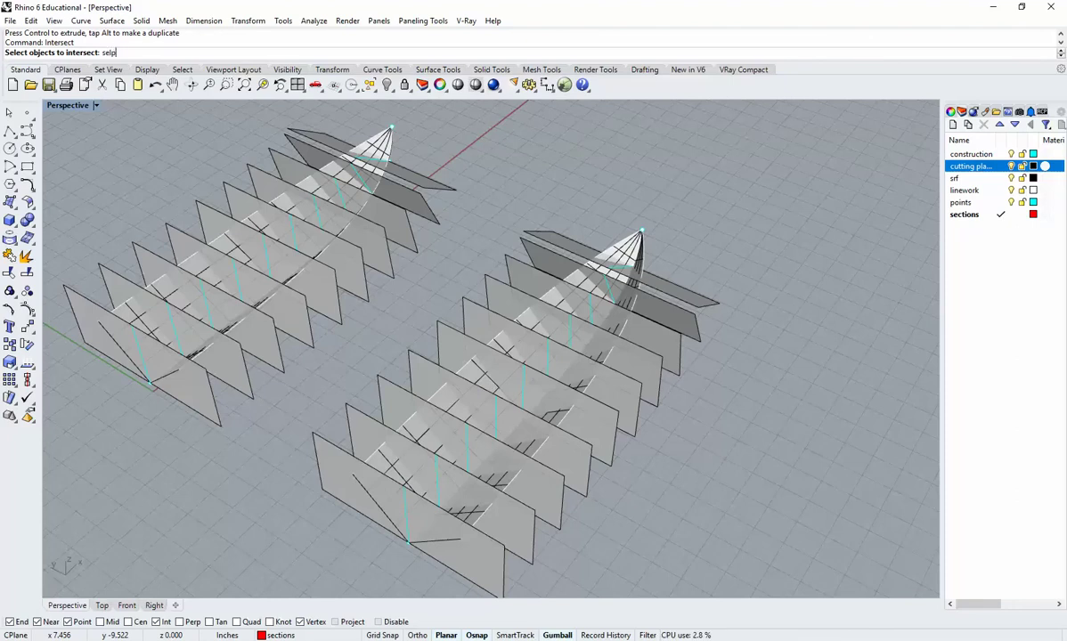
key(BackSpace)
text(srf)
key(Return)
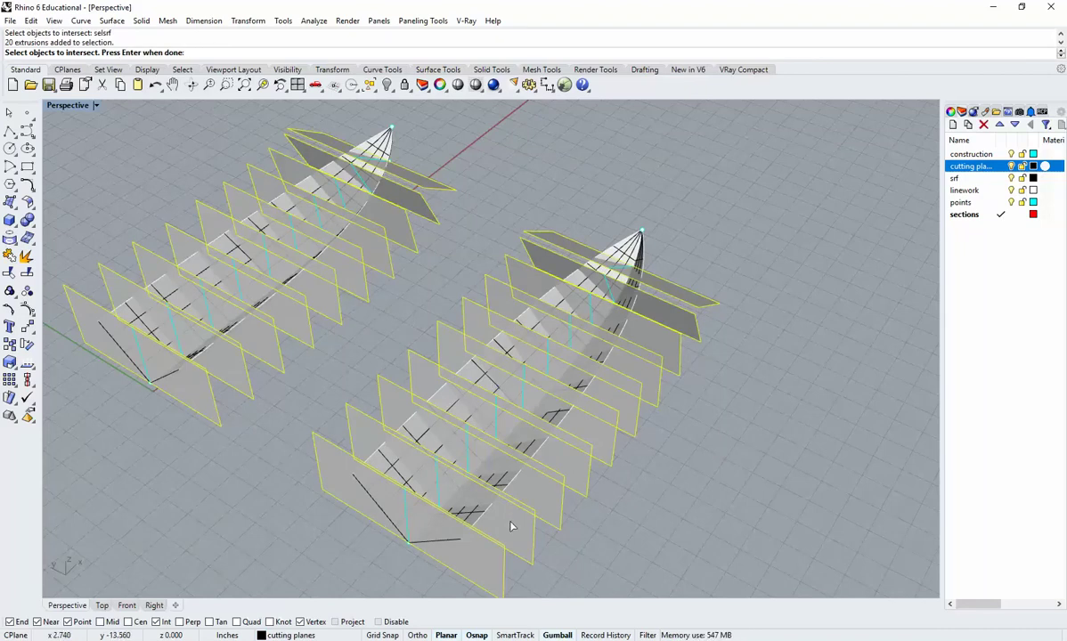
key(Return)
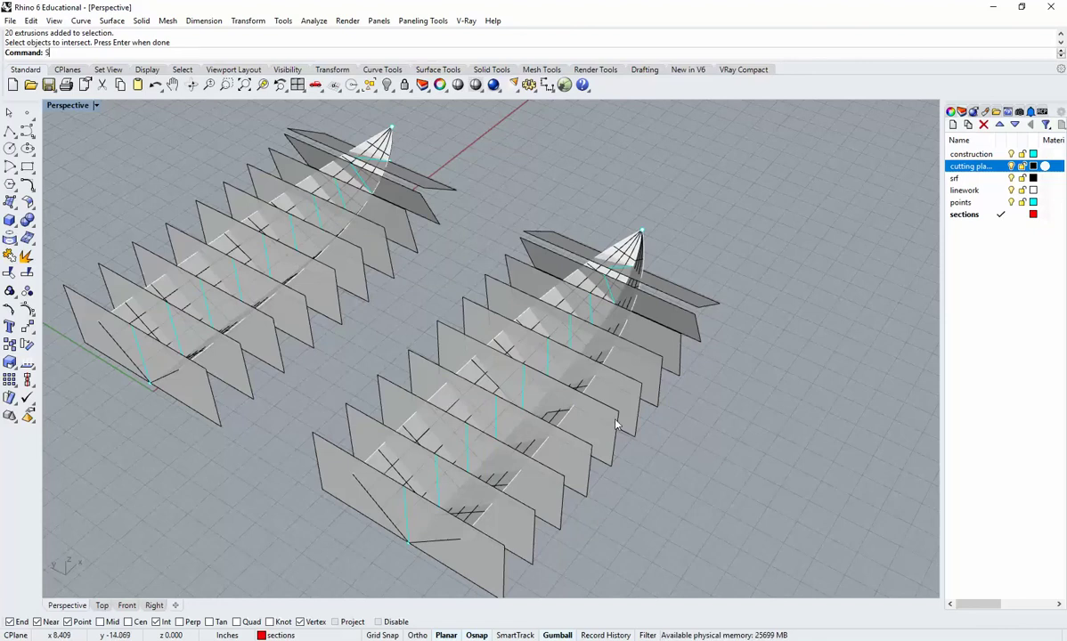
key(Delete)
Intersect everything on the cutting planes layer with everything on the srf layer, picking the objects by layer with SelLayer
text(intersect)
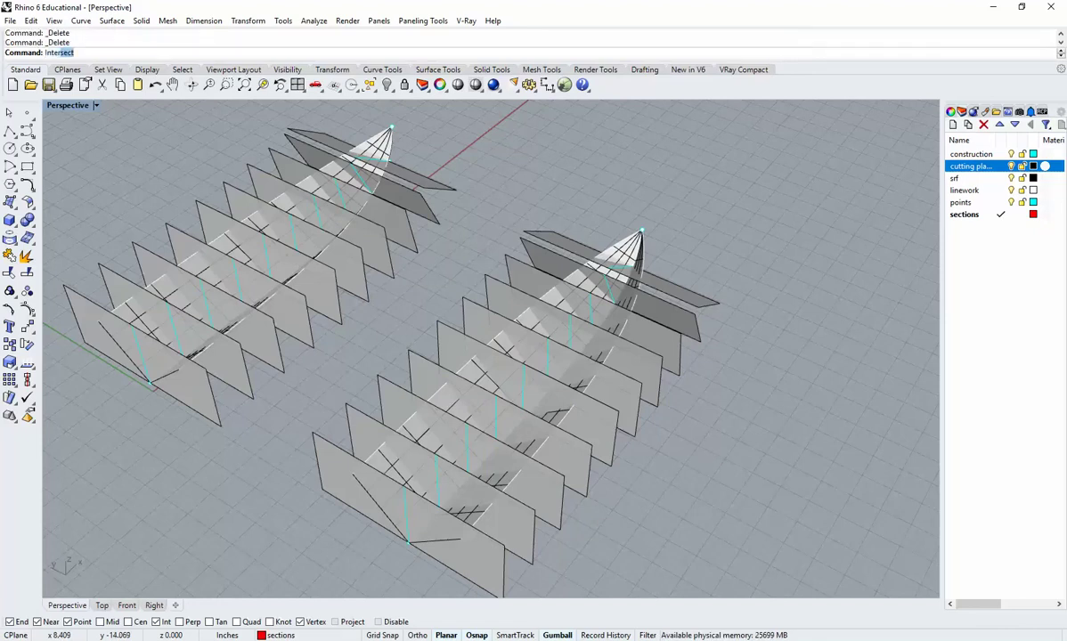
key(Return)
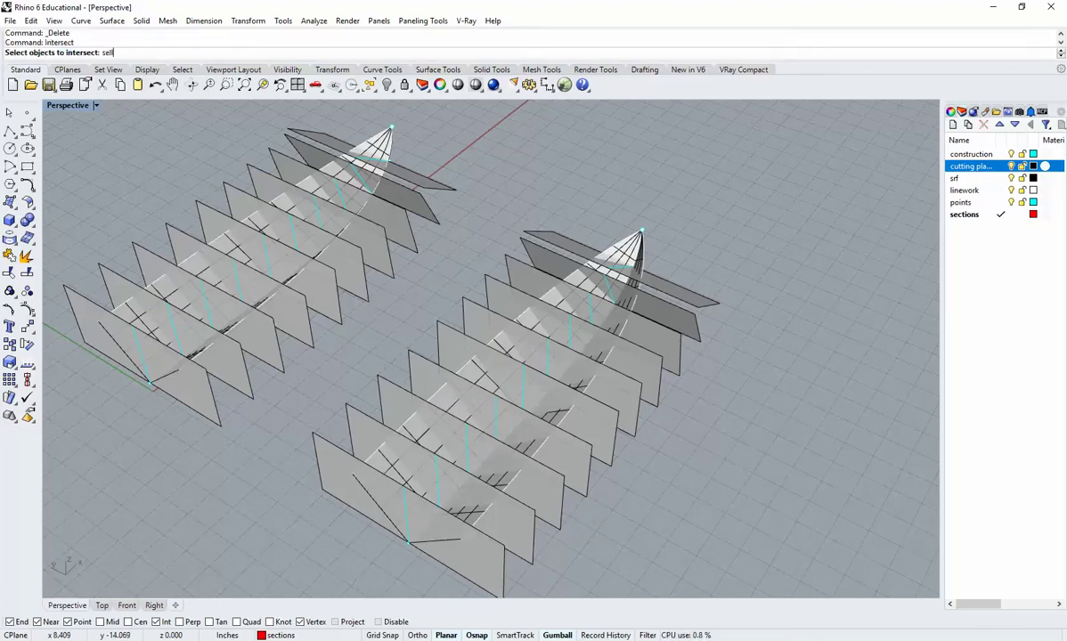
text(sellayer)
key(Return)
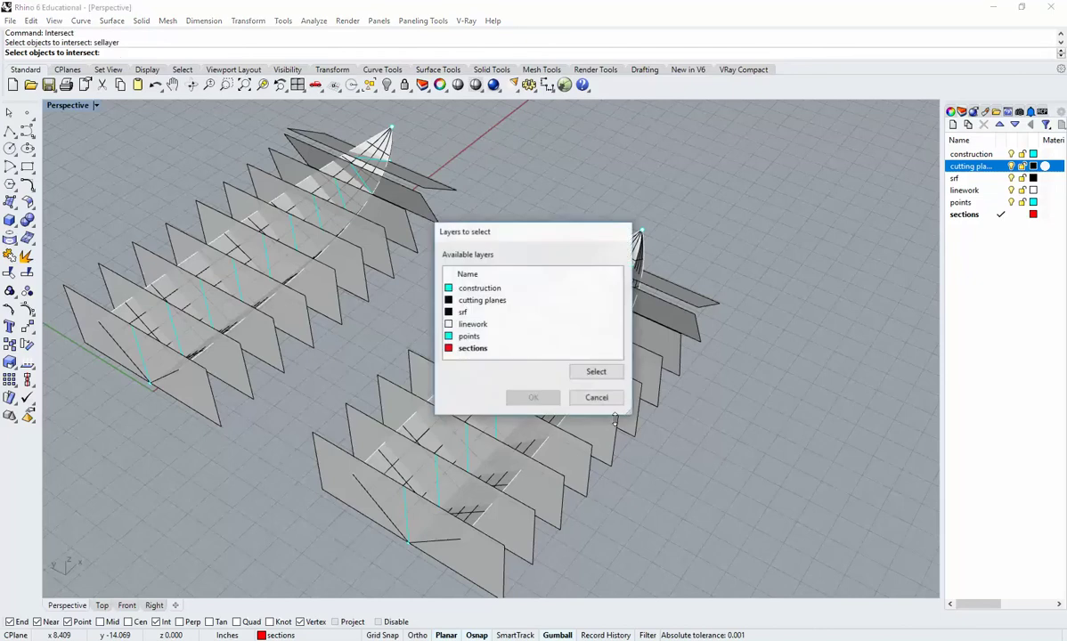
click(497, 305)
click(532, 397)
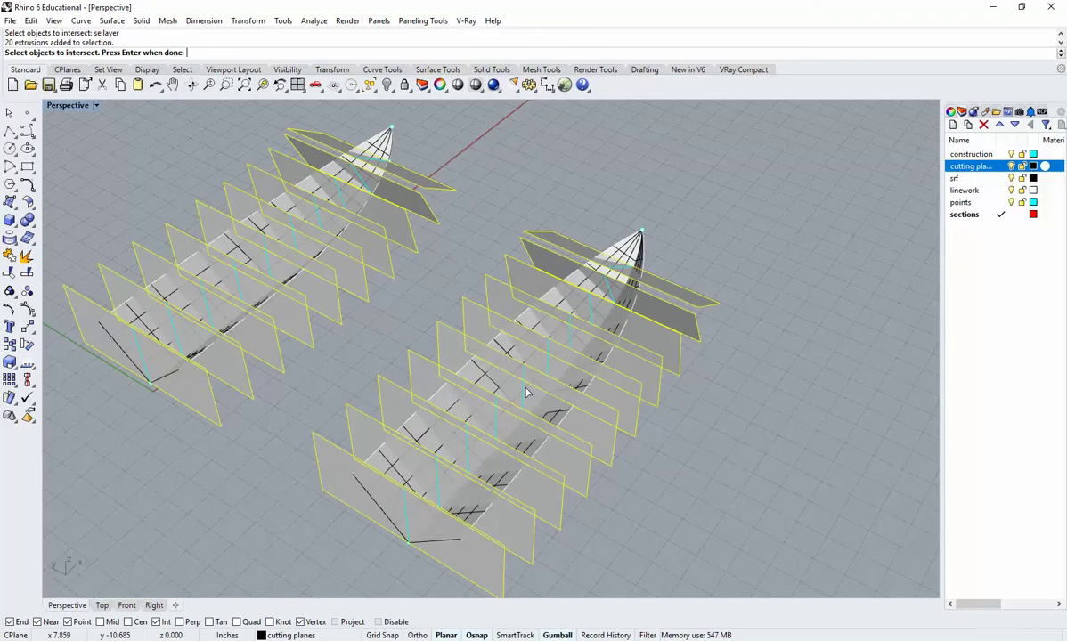
text(sellayer)
key(Return)
click(469, 312)
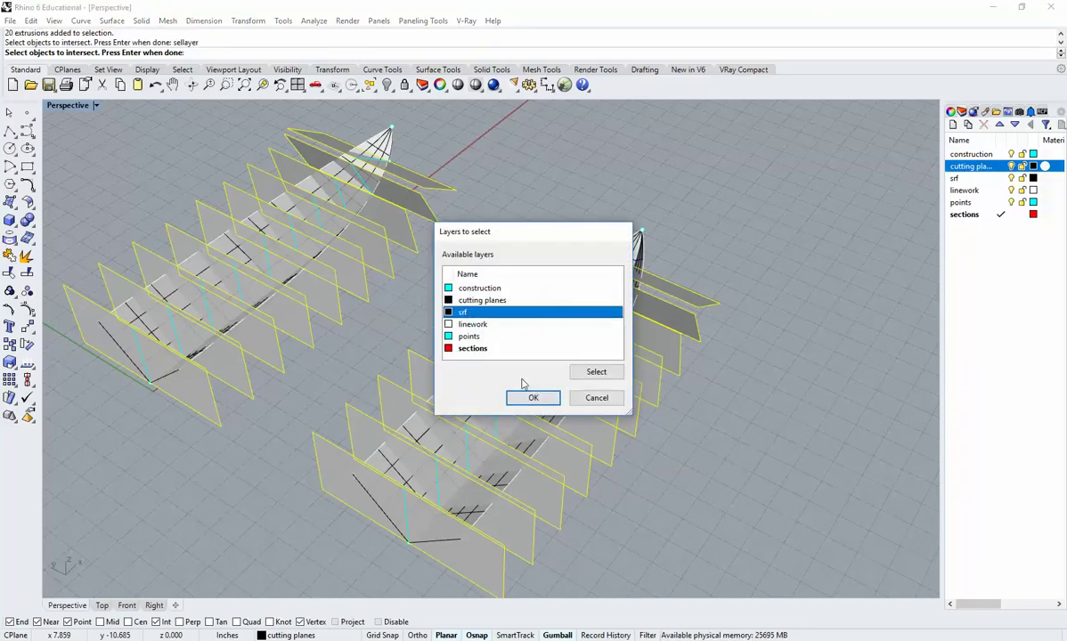
click(532, 398)
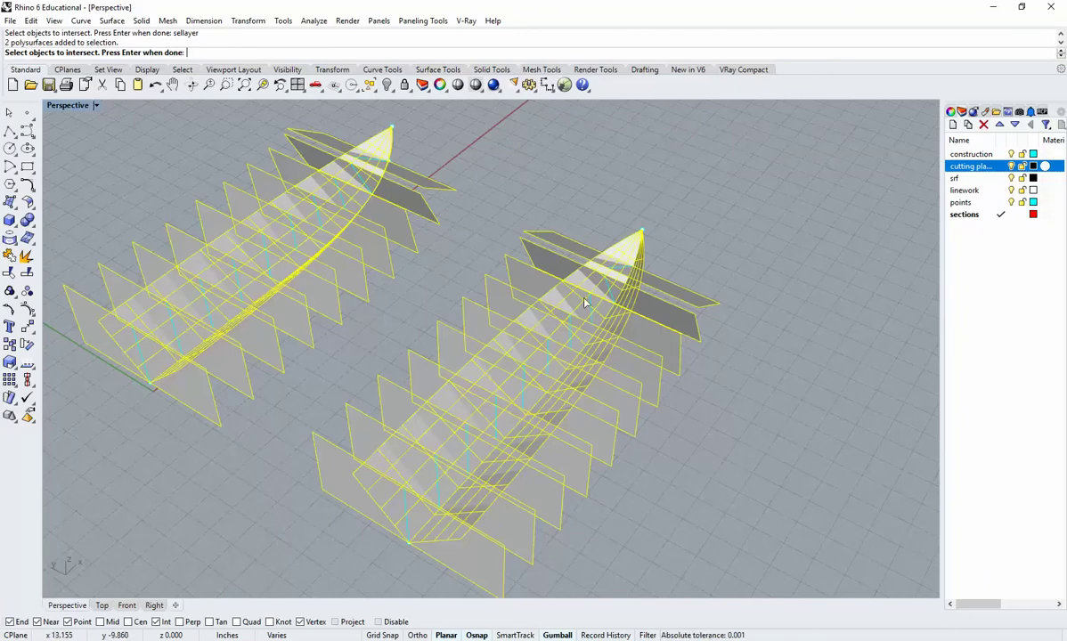
key(Return)
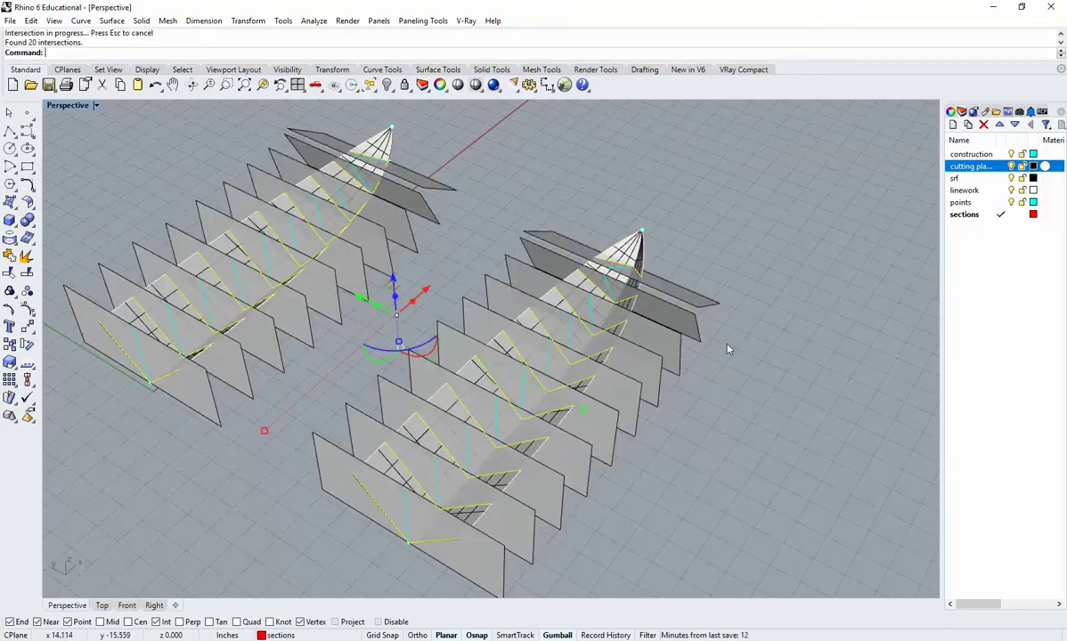
Delete the duplicated boat together with its cutting planes and section curves
right_drag(729, 351, 546, 222)
drag(537, 187, 726, 485)
text(De)
key(Return)
right_drag(725, 485, 502, 416)
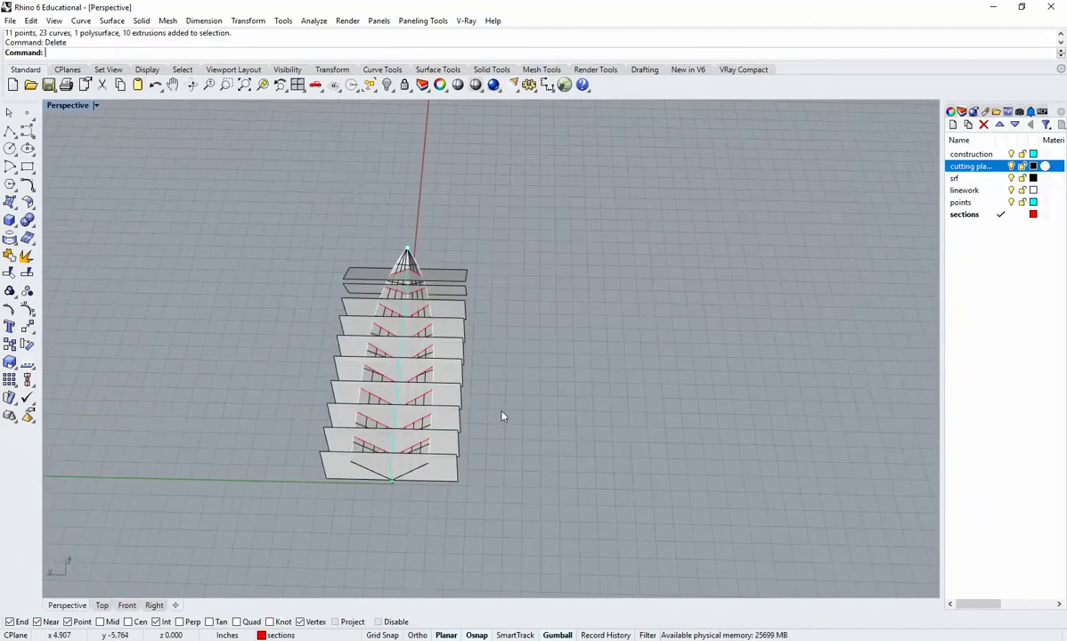
Frame the original boat, hide the cutting planes layer and examine the section curves on both sides of the hull
key(ctrl+w)
drag(502, 437, 376, 298)
right_drag(526, 384, 508, 314)
scroll(453, 346, down, 5)
scroll(476, 311, up, 4)
scroll(474, 311, down, 2)
click(1011, 166)
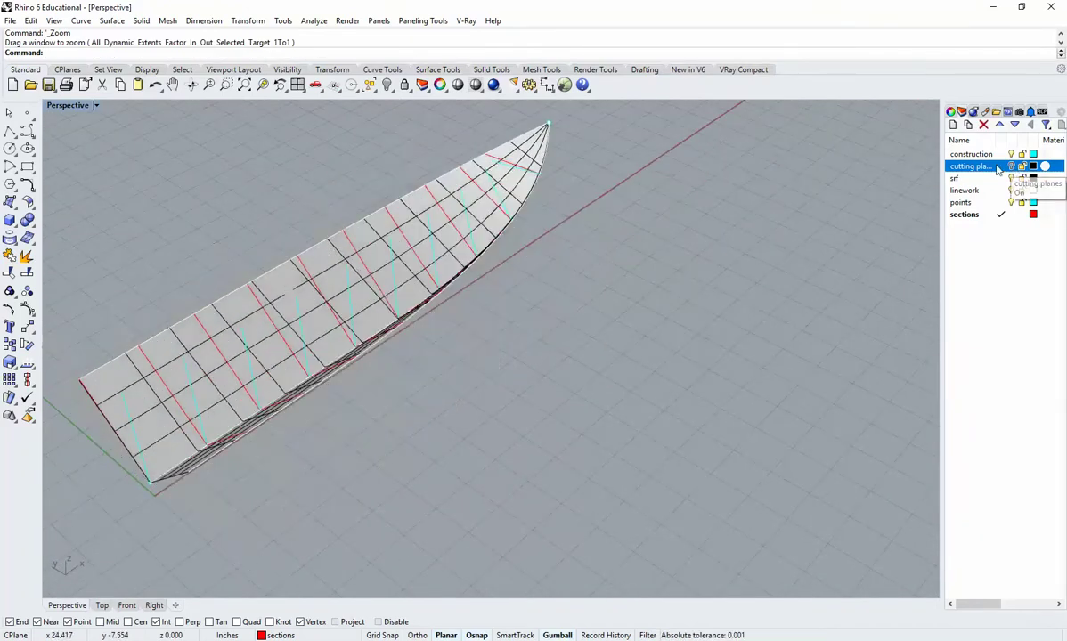
right_drag(891, 232, 570, 379)
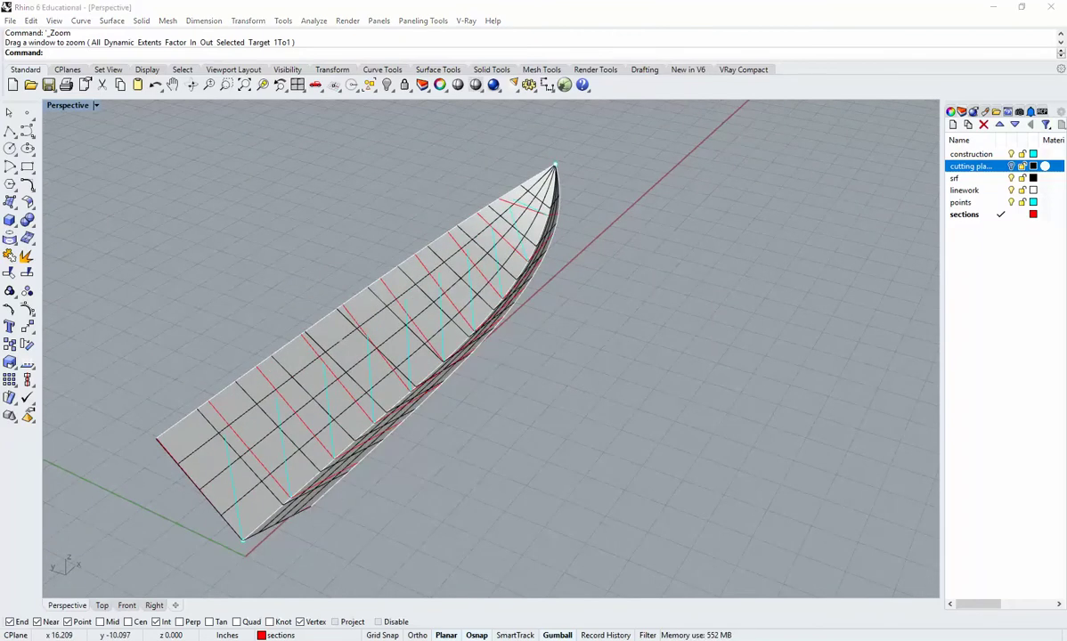
right_drag(443, 400, 528, 396)
scroll(528, 396, up, 2)
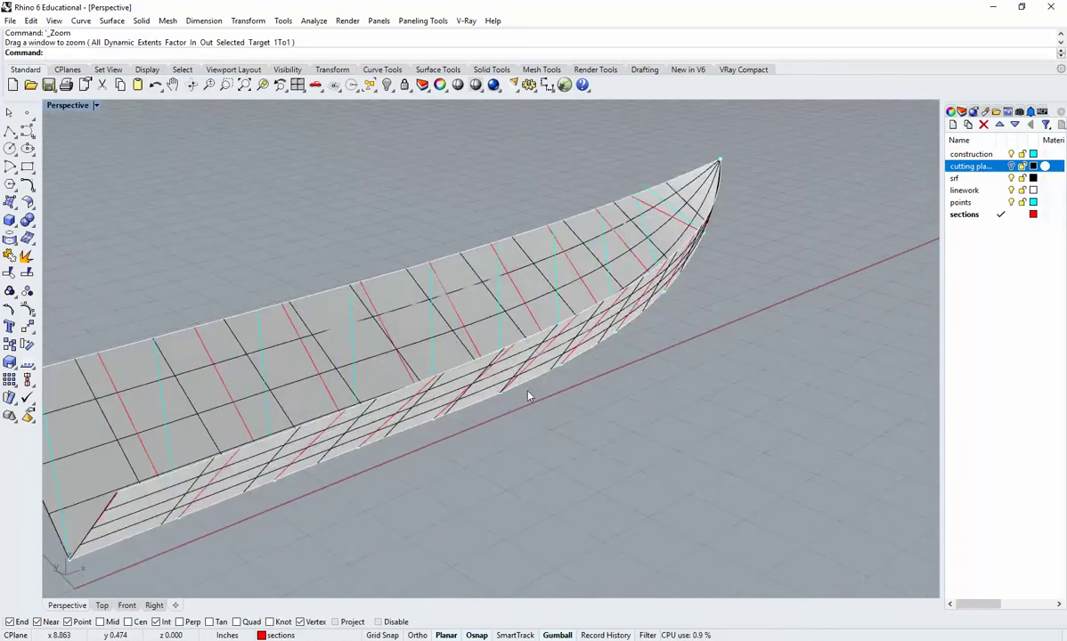
scroll(528, 396, down, 2)
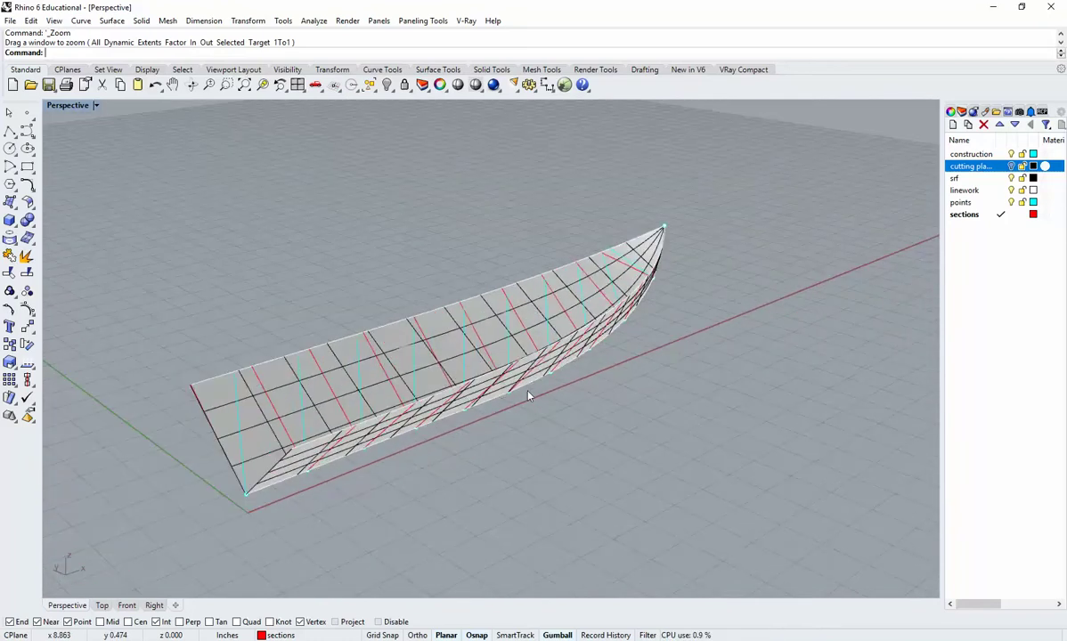
Hide the srf layer and examine the section curves against the hull linework and construction lines
click(1012, 179)
scroll(579, 372, up, 5)
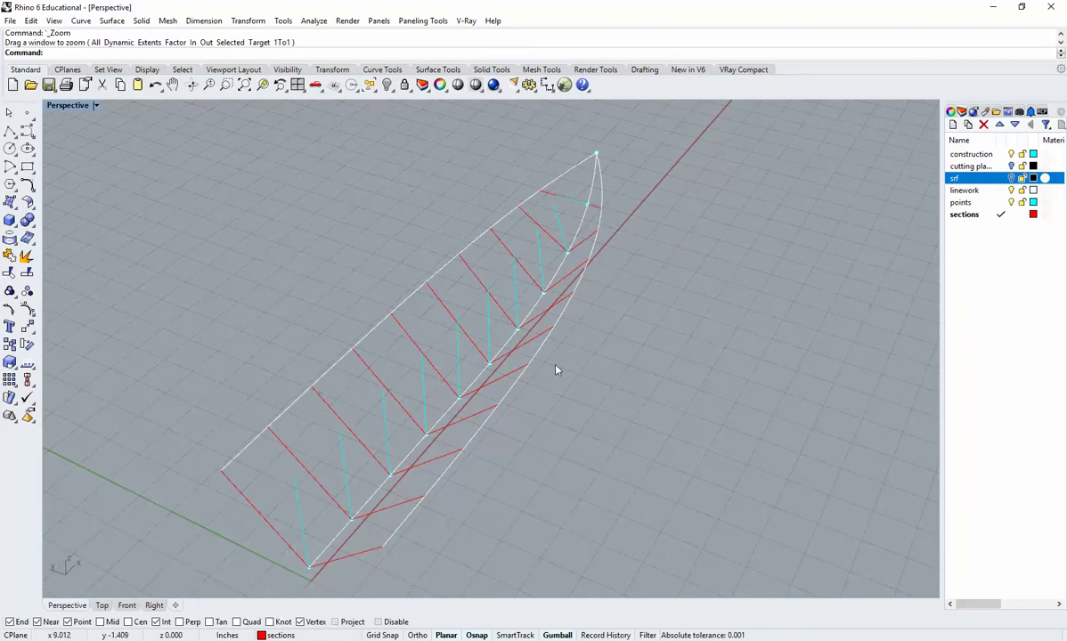
shift+right_drag(493, 373, 485, 390)
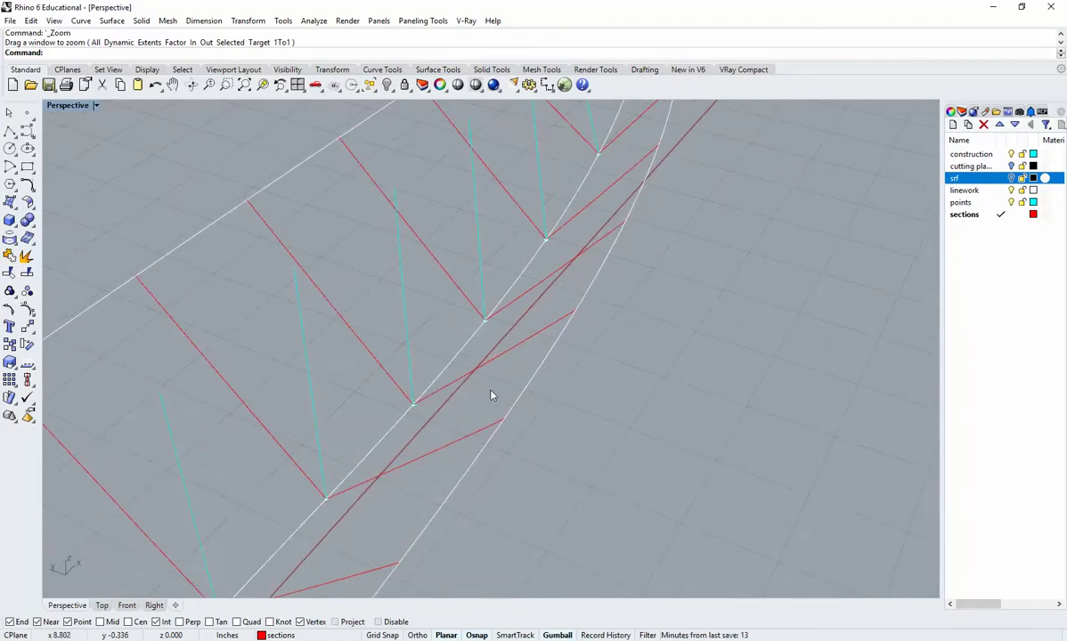
right_drag(626, 286, 598, 329)
scroll(789, 385, down, 4)
right_drag(790, 385, 769, 362)
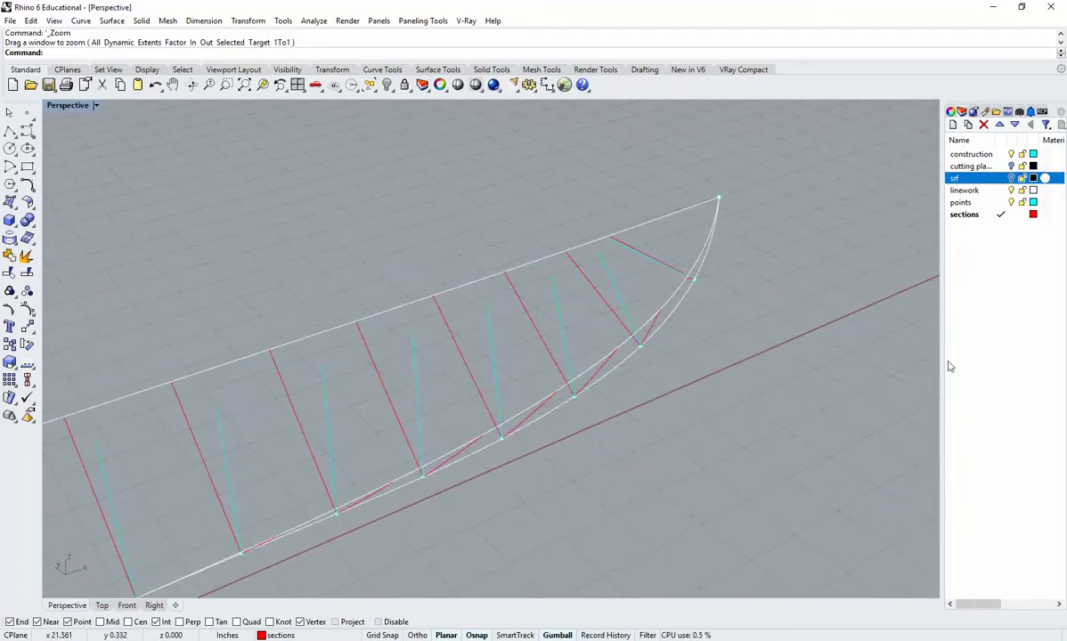
scroll(614, 416, down, 4)
right_drag(526, 355, 575, 356)
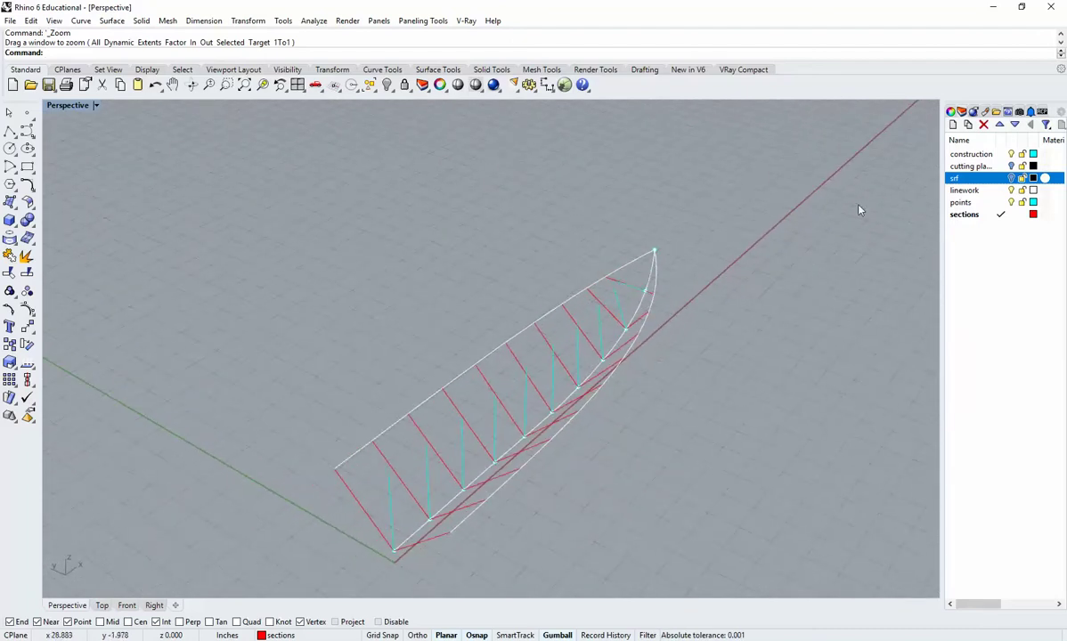
Show the cutting planes layer, select the two upper hull profile curves and examine where they cross the planes
click(1012, 166)
scroll(674, 362, up, 6)
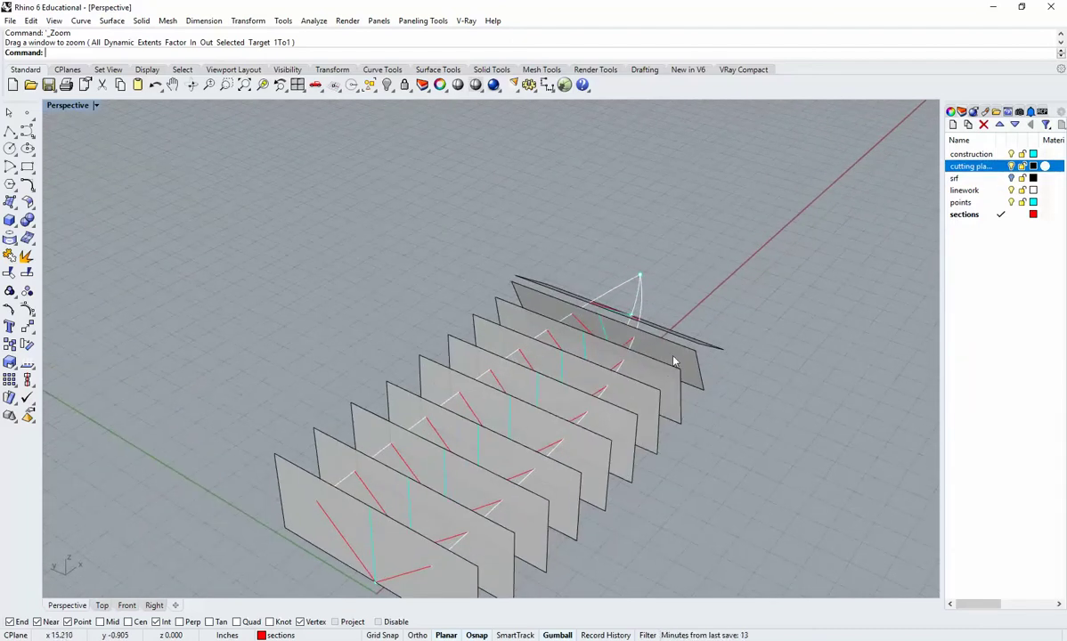
scroll(604, 409, up, 2)
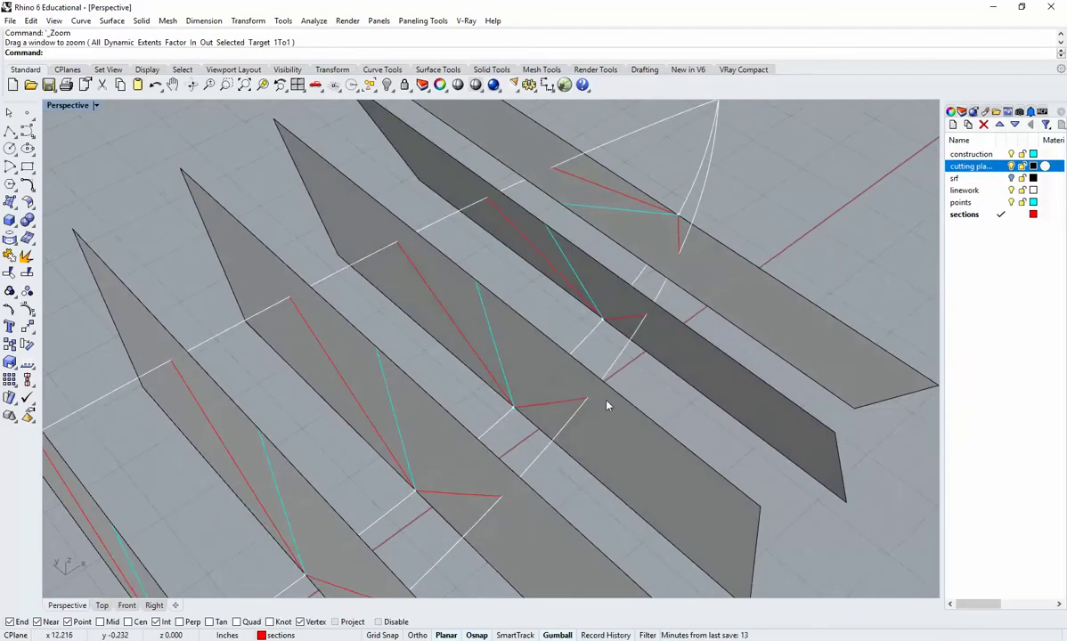
click(559, 436)
shift+click(344, 268)
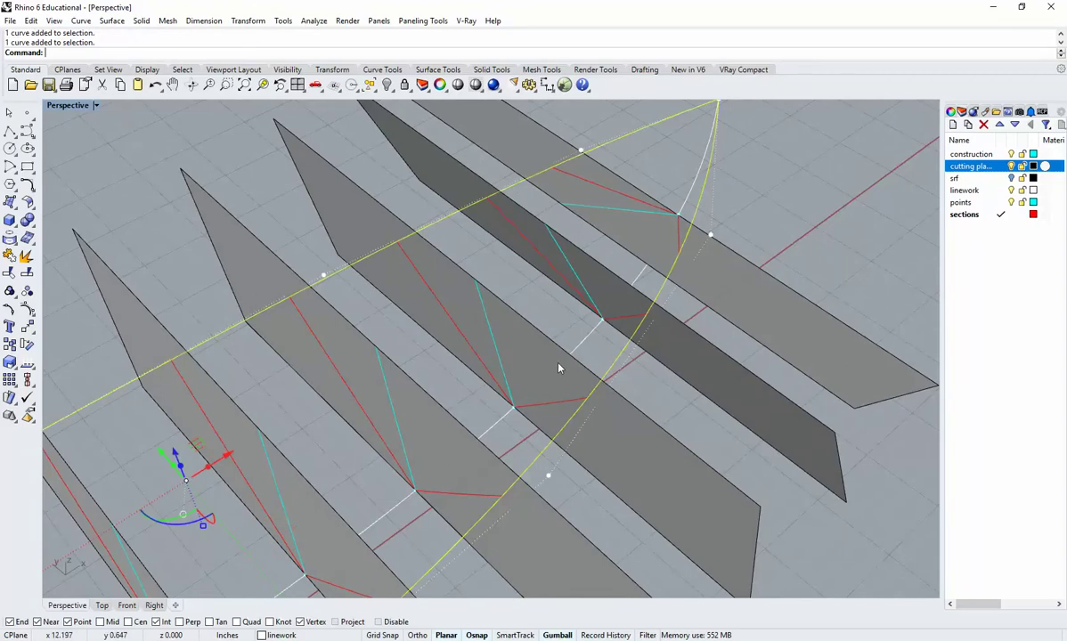
right_drag(558, 362, 502, 363)
scroll(505, 369, down, 5)
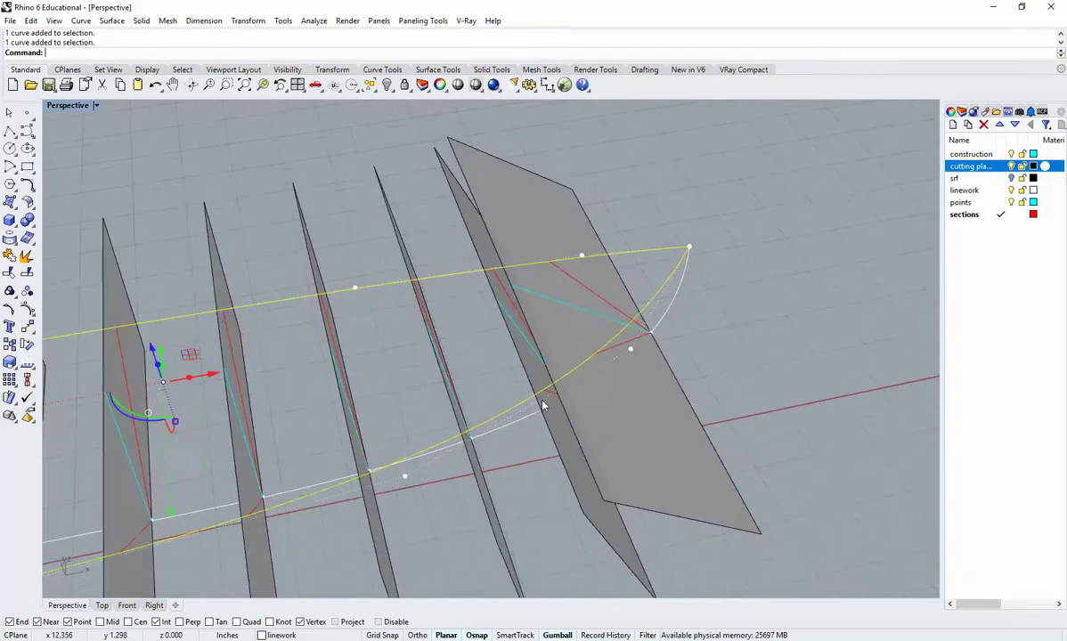
mouse_move(586, 327)
right_down()
mouse_move(579, 302)
mouse_move(600, 311)
right_up()
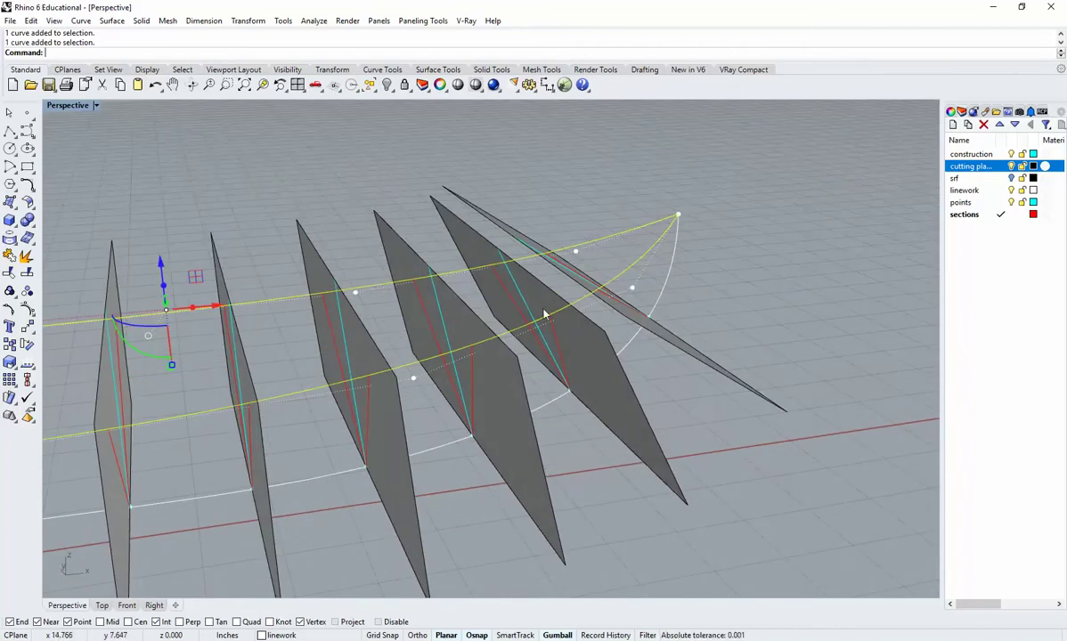
right_drag(439, 364, 736, 320)
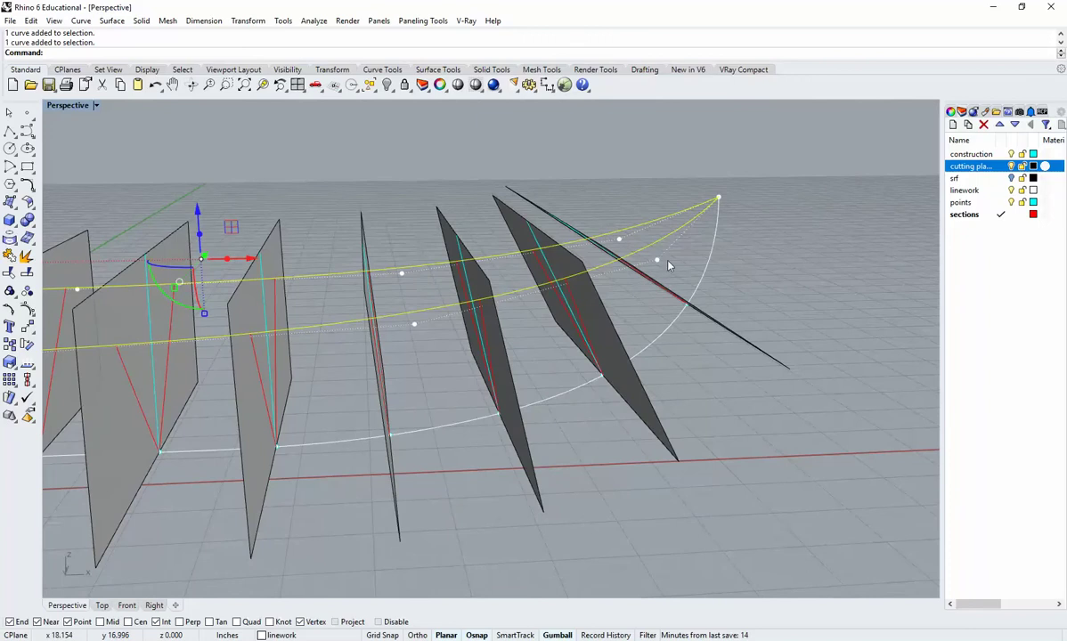
right_drag(210, 338, 531, 364)
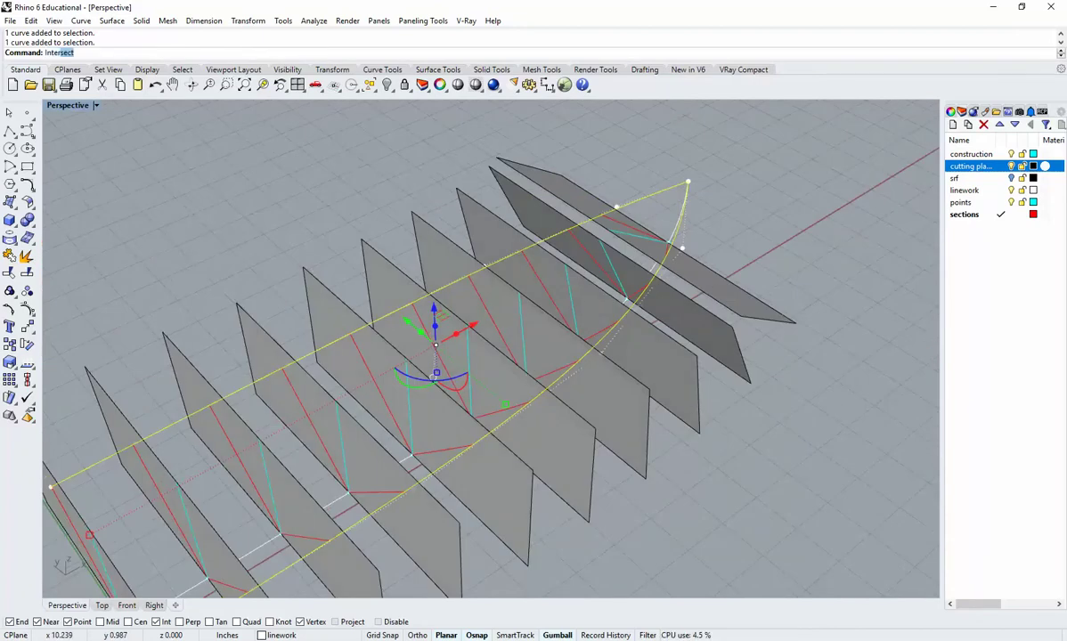
Try to intersect only the two selected upper profile curves, and undo the intersection
key(Return)
scroll(531, 356, down, 2)
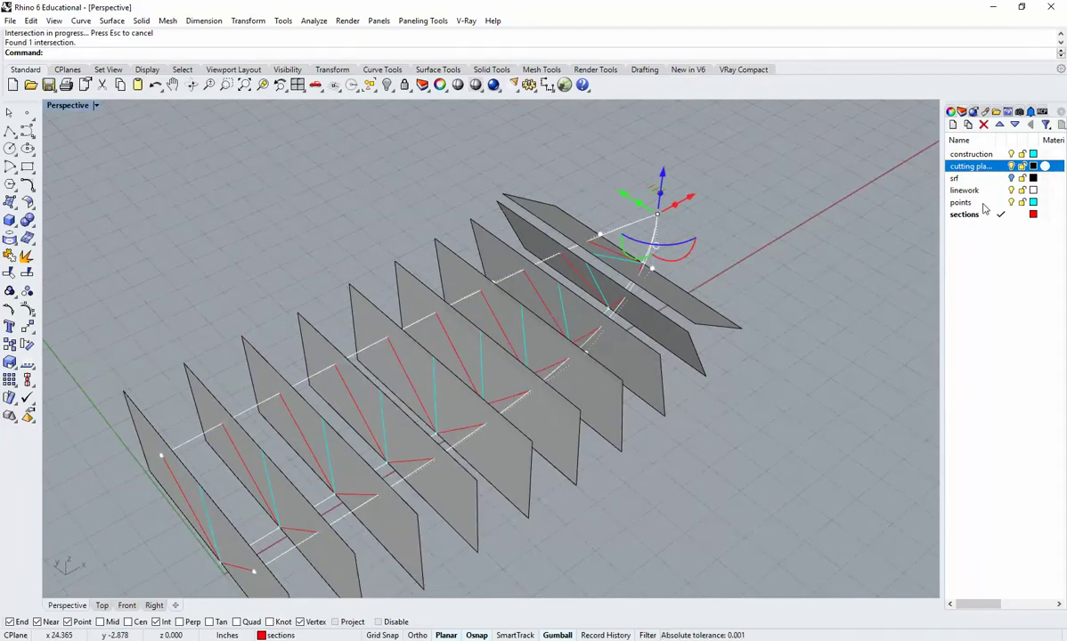
key(Escape)
key(ctrl+z)
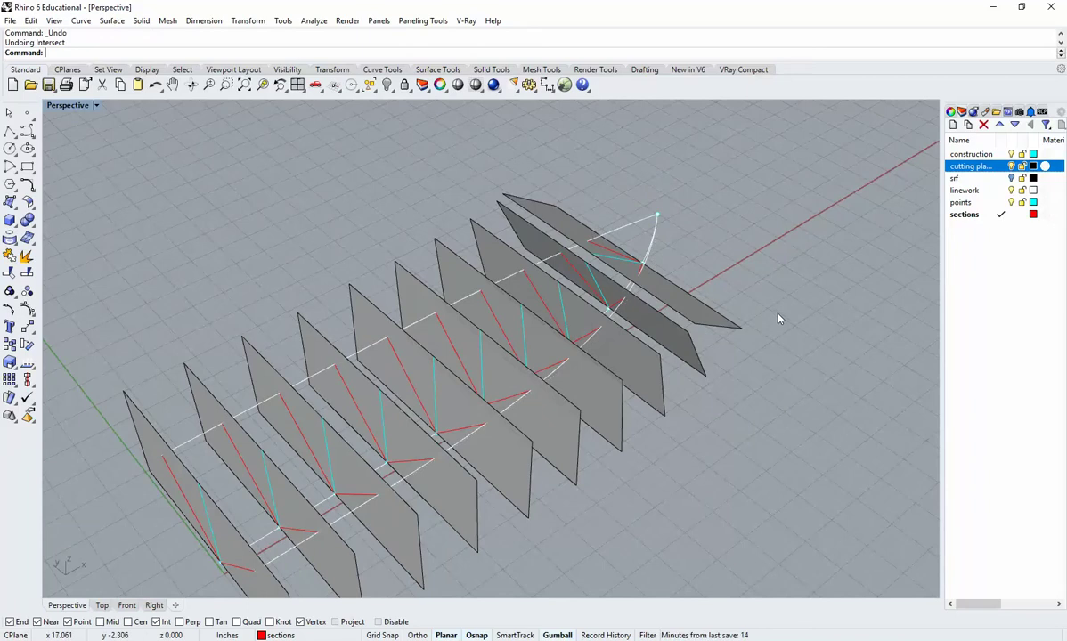
Make the points layer current and intersect the cutting planes with the two upper hull profile curves
double_click(985, 204)
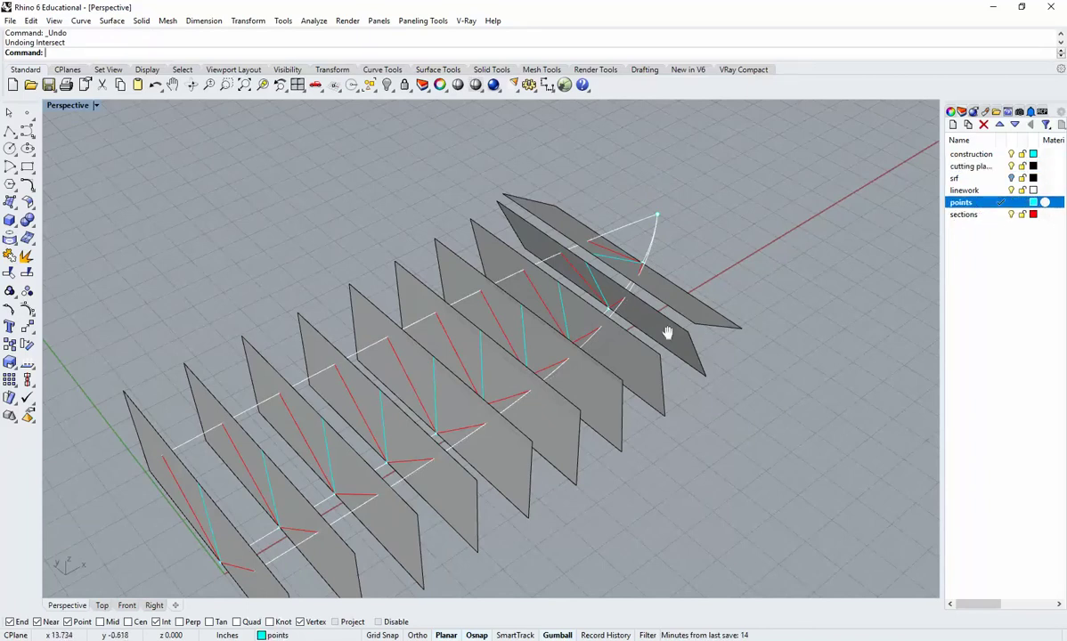
right_drag(668, 334, 643, 510)
key(Return)
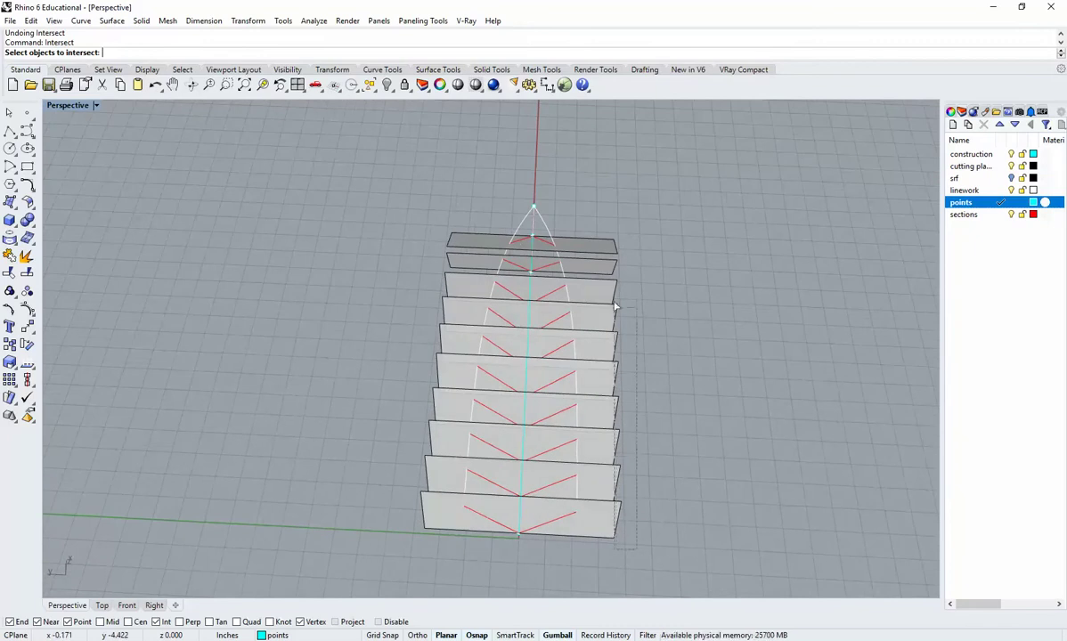
drag(615, 307, 615, 306)
right_drag(644, 305, 612, 285)
key(Return)
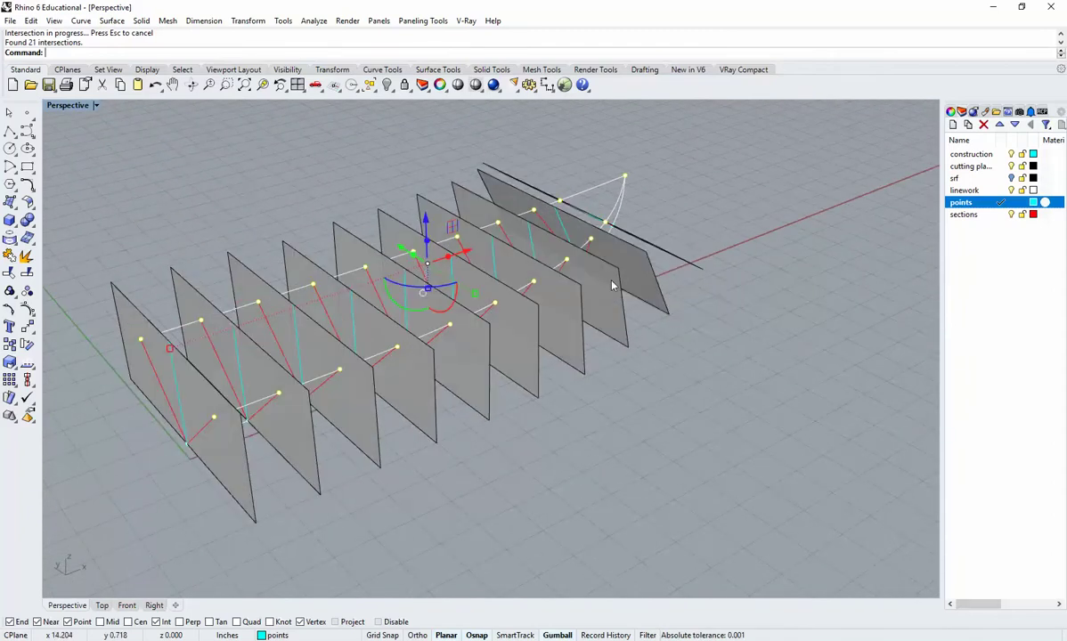
key(Escape)
Hide the cutting planes layer and examine the intersection points along both upper profile curves
right_drag(779, 269, 670, 285)
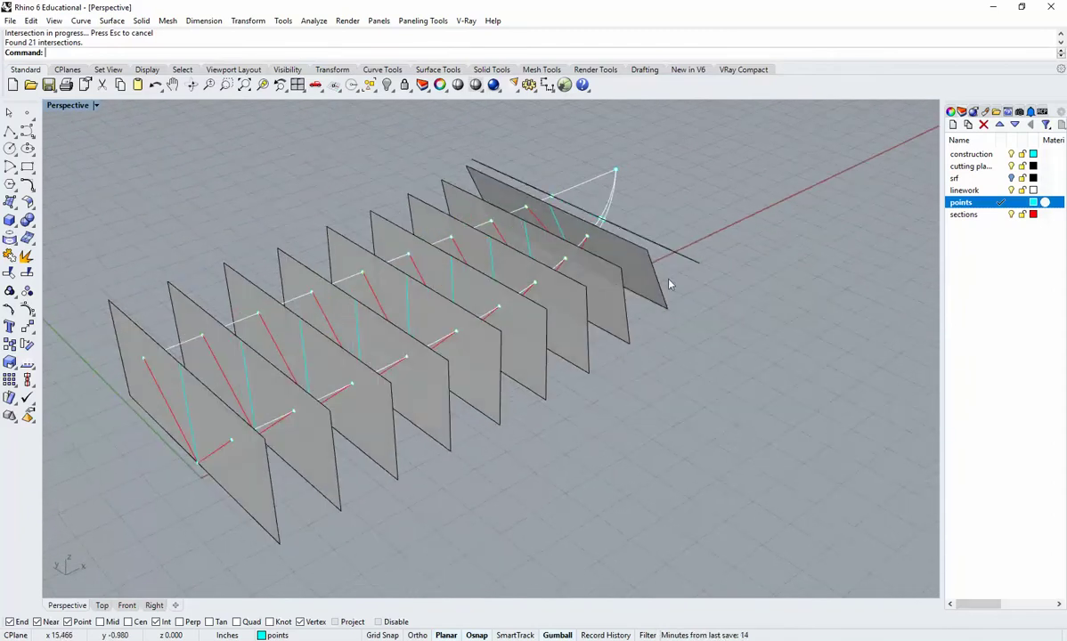
click(1012, 166)
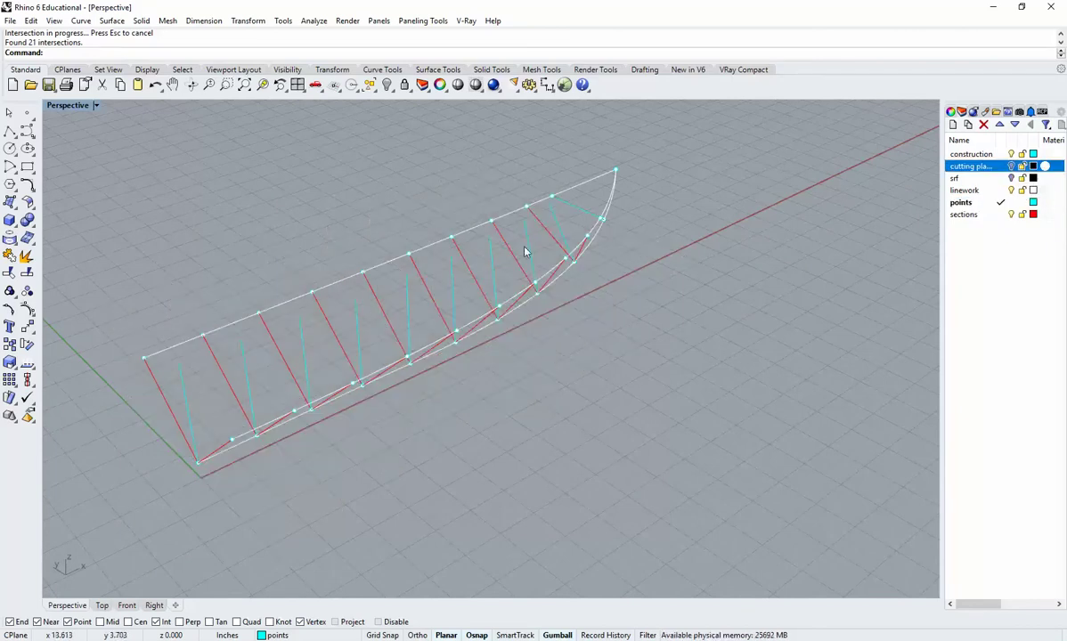
shift+right_drag(540, 305, 588, 341)
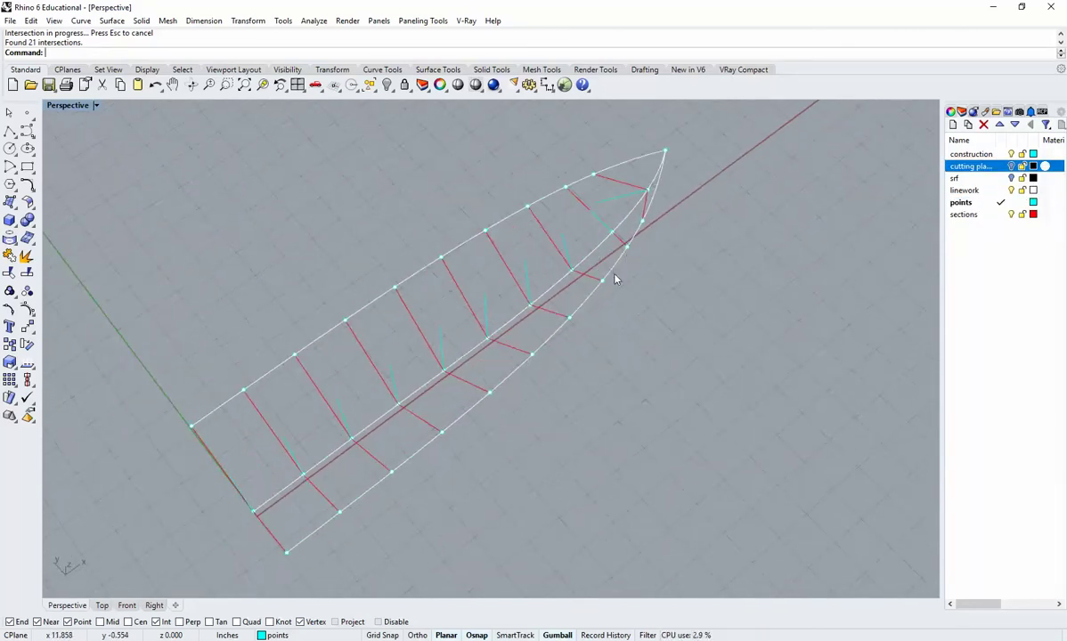
scroll(616, 278, up, 6)
scroll(644, 239, down, 8)
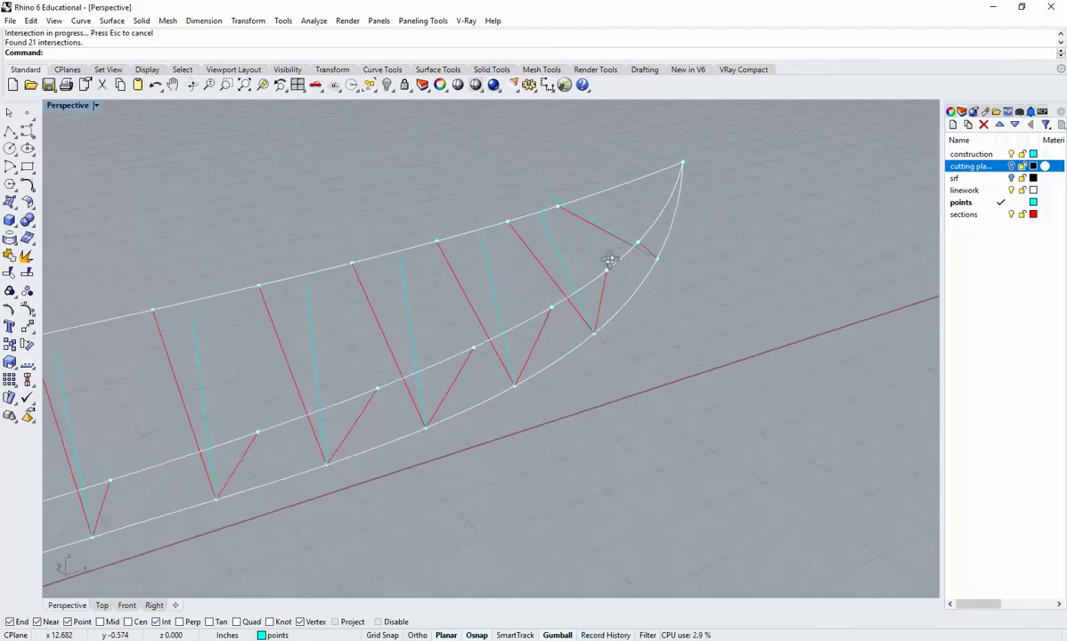
right_drag(646, 257, 717, 269)
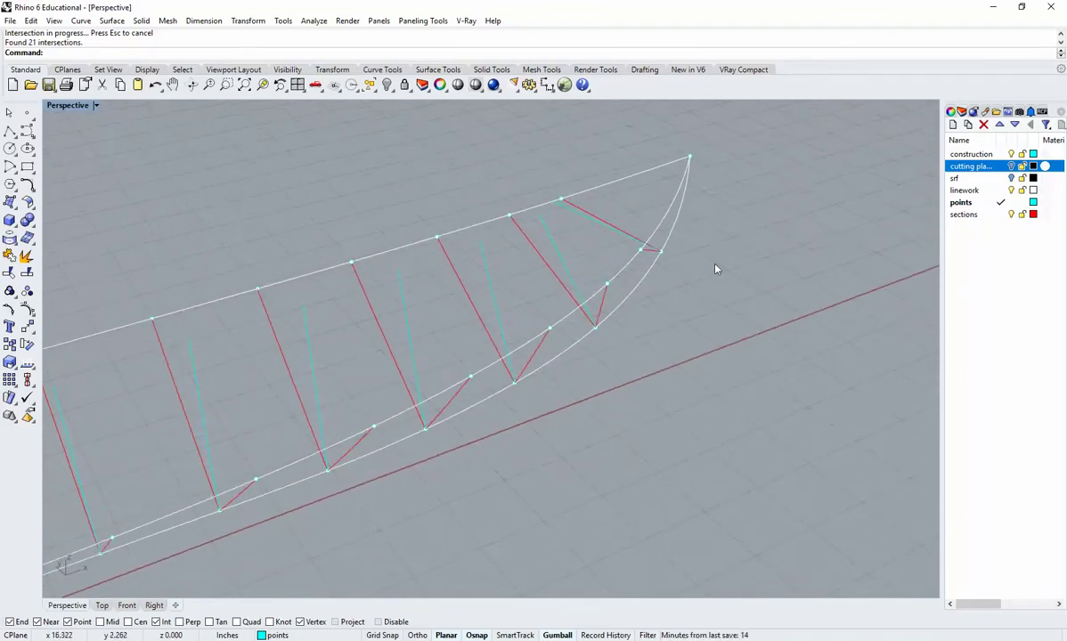
Bring up the B_Sectioning_2018 reference file, examine its remaining sectioning stages, and move its window out of the way
drag(1066, 105, 429, 40)
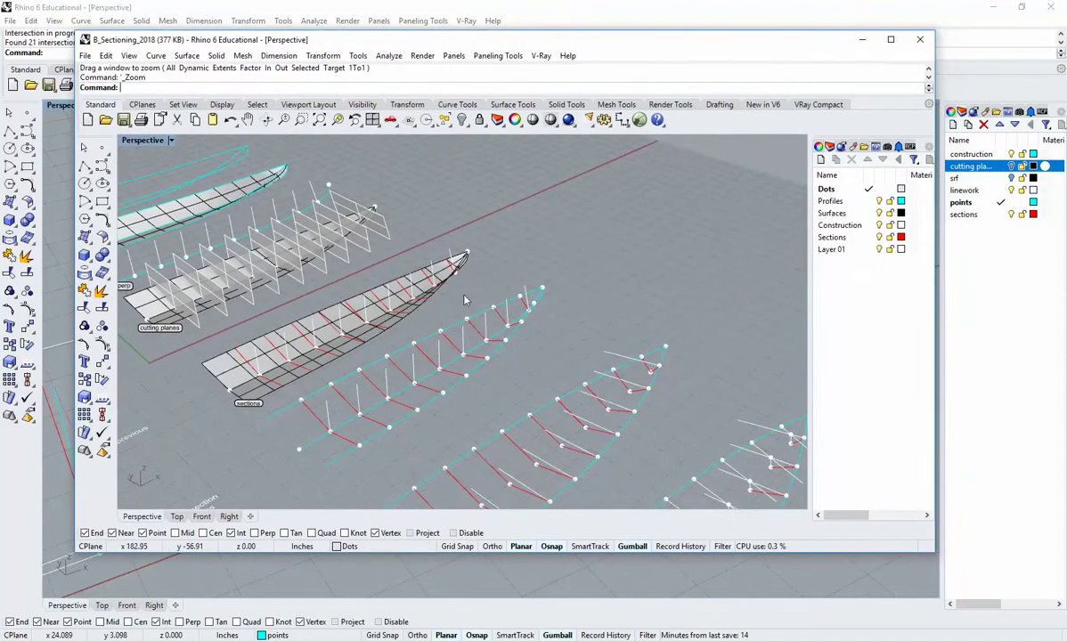
shift+right_drag(465, 376, 429, 294)
scroll(429, 294, down, 3)
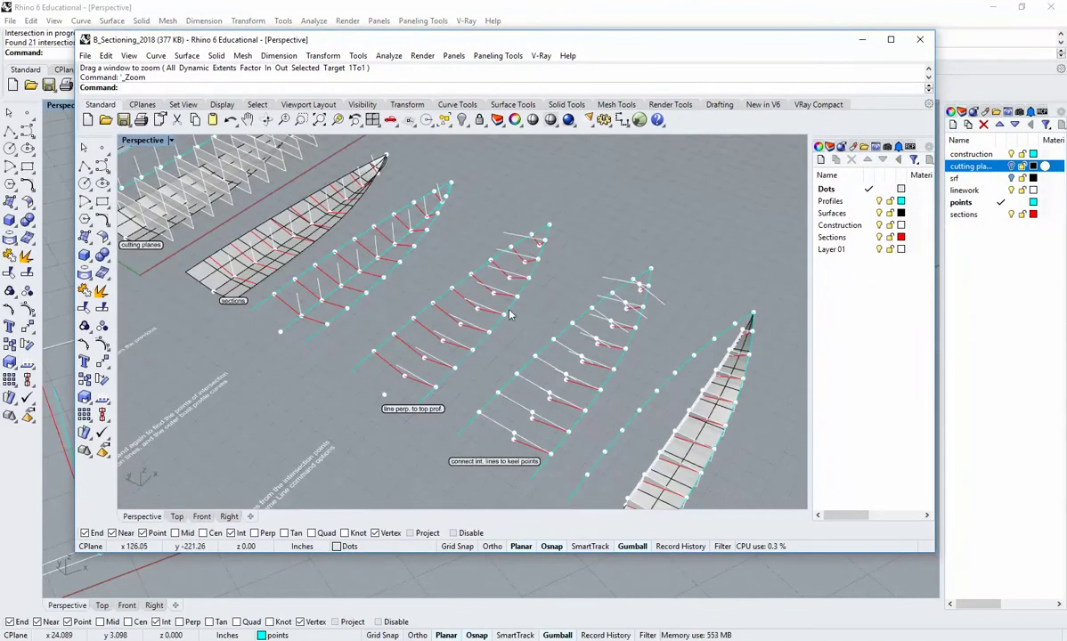
scroll(421, 379, up, 2)
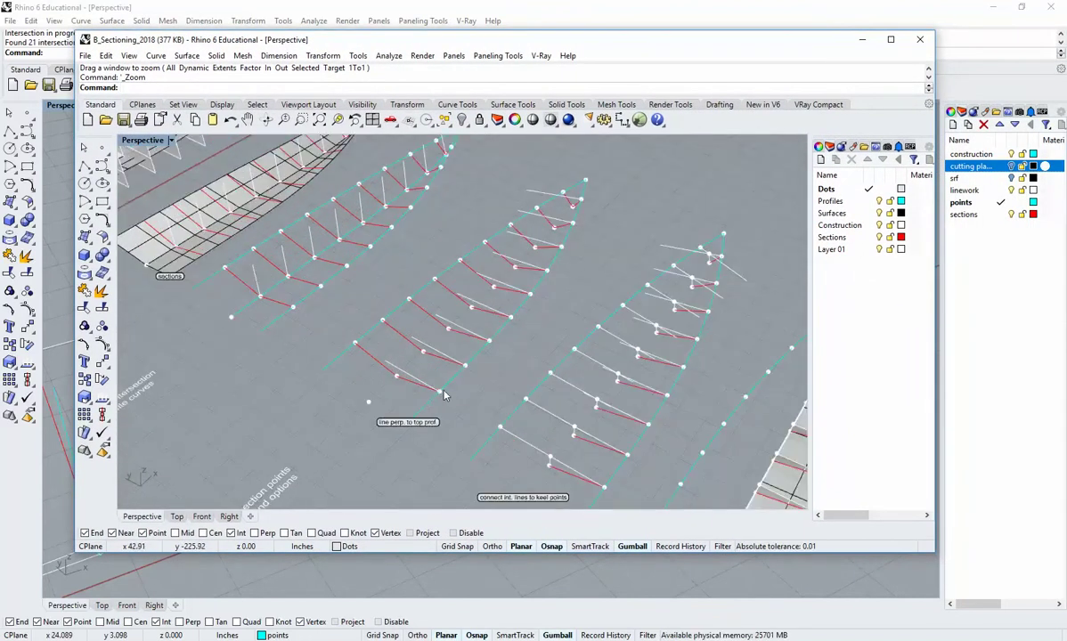
right_drag(486, 343, 522, 250)
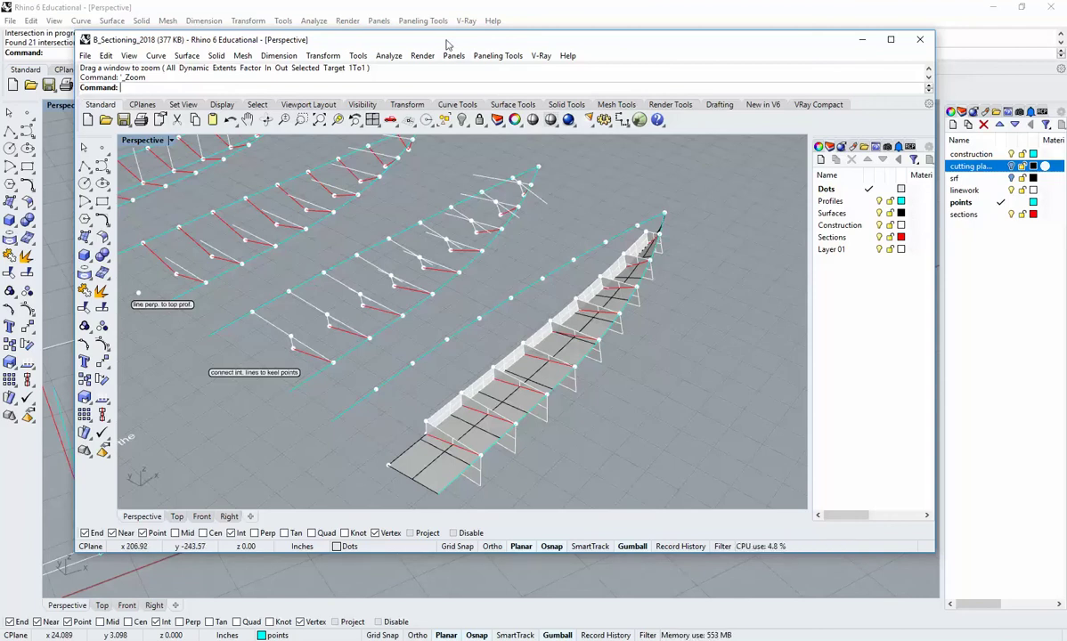
drag(441, 42, 1066, 116)
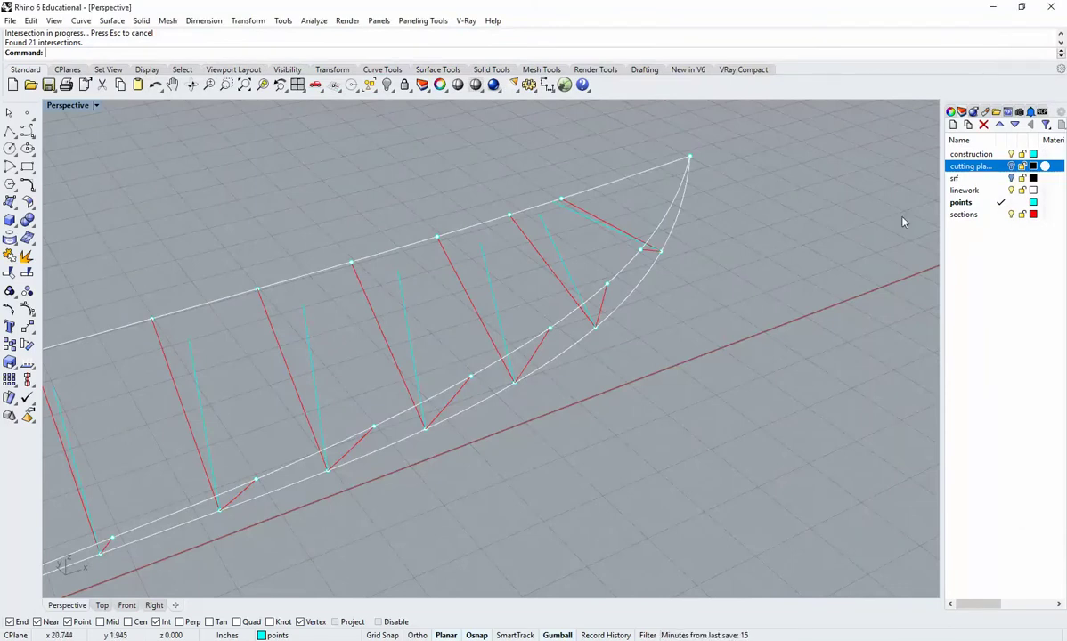
Make the construction layer current and turn on the srf and cutting planes layers
double_click(973, 155)
right_drag(603, 250, 487, 411)
scroll(487, 411, down, 3)
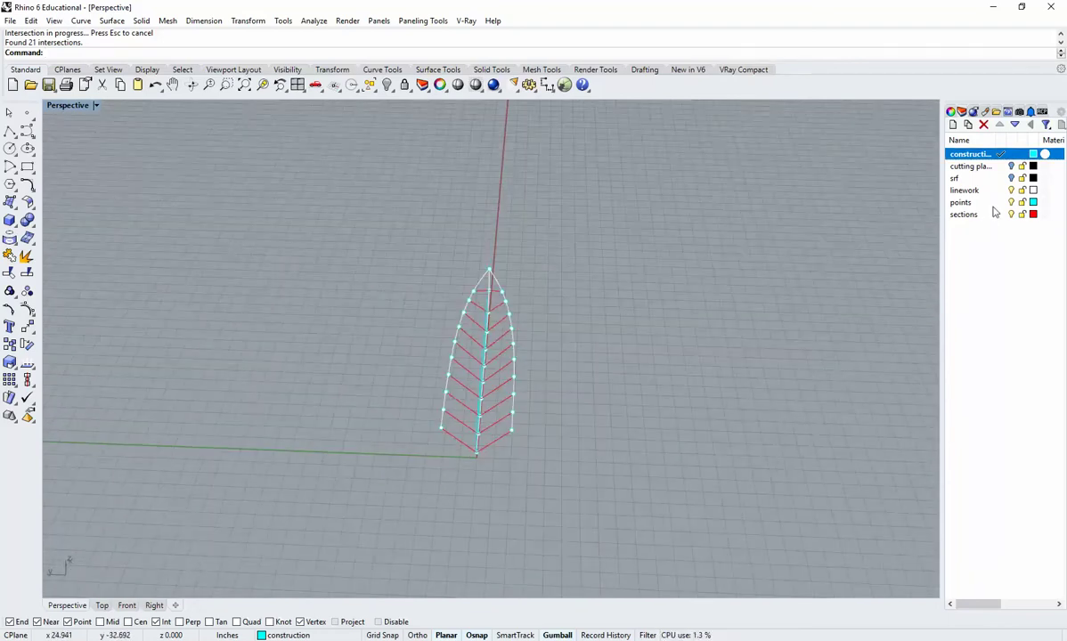
click(1012, 178)
click(1011, 167)
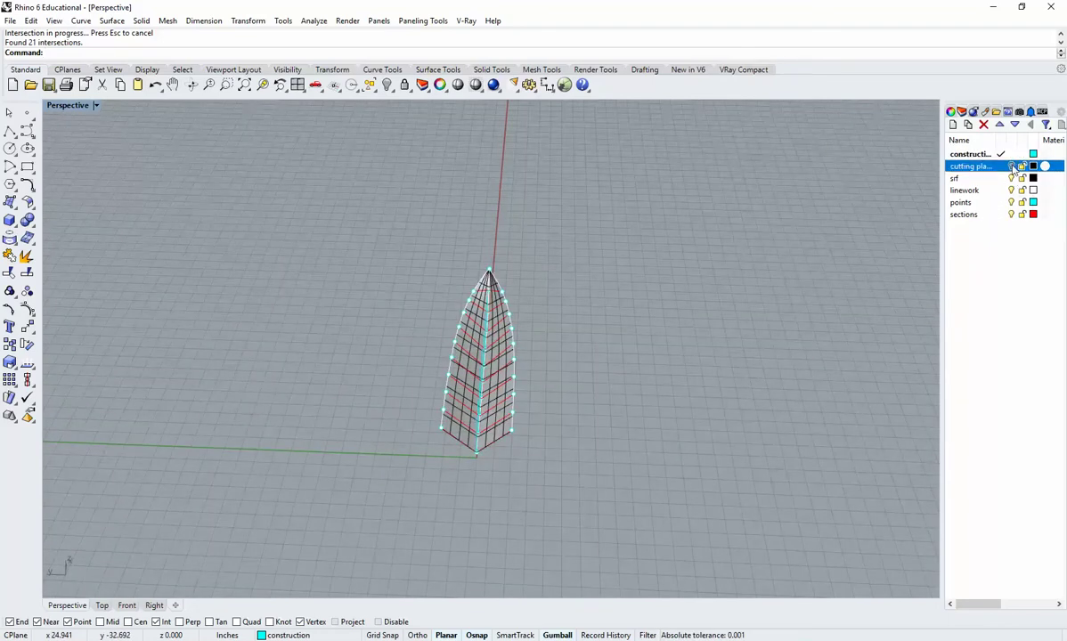
Copy the whole boat, including its surface, cutting planes, curves and points, sideways next to the original
drag(360, 230, 627, 529)
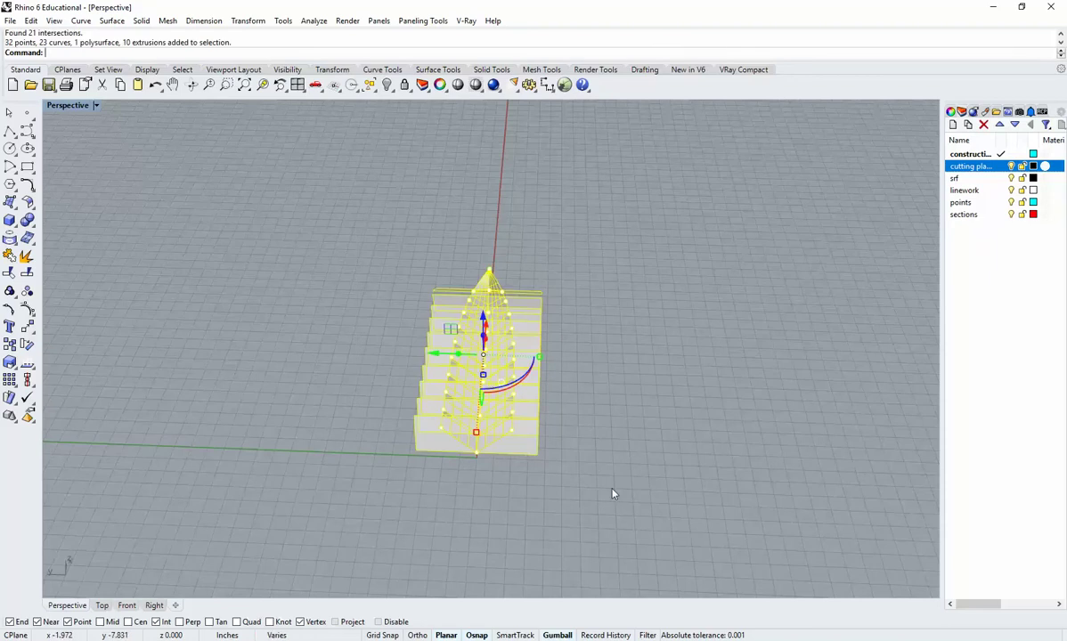
text(copy)
key(Return)
click(575, 490)
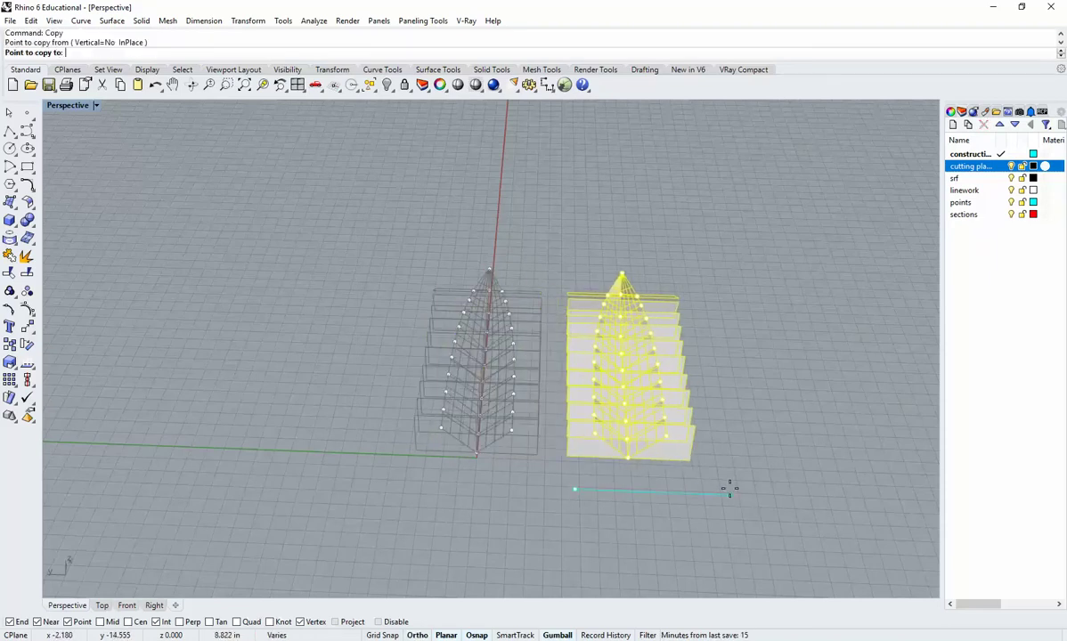
click(817, 563)
key(Return)
Hide the cutting planes and srf layers and frame the copied boat's linework
right_drag(851, 479, 1045, 169)
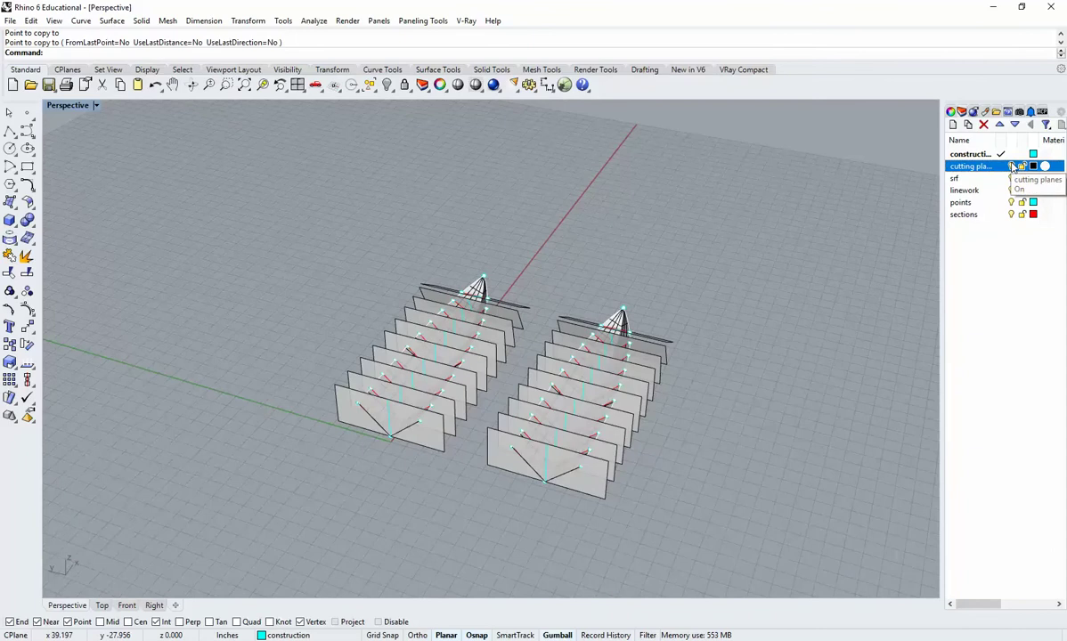
click(1012, 167)
click(1011, 178)
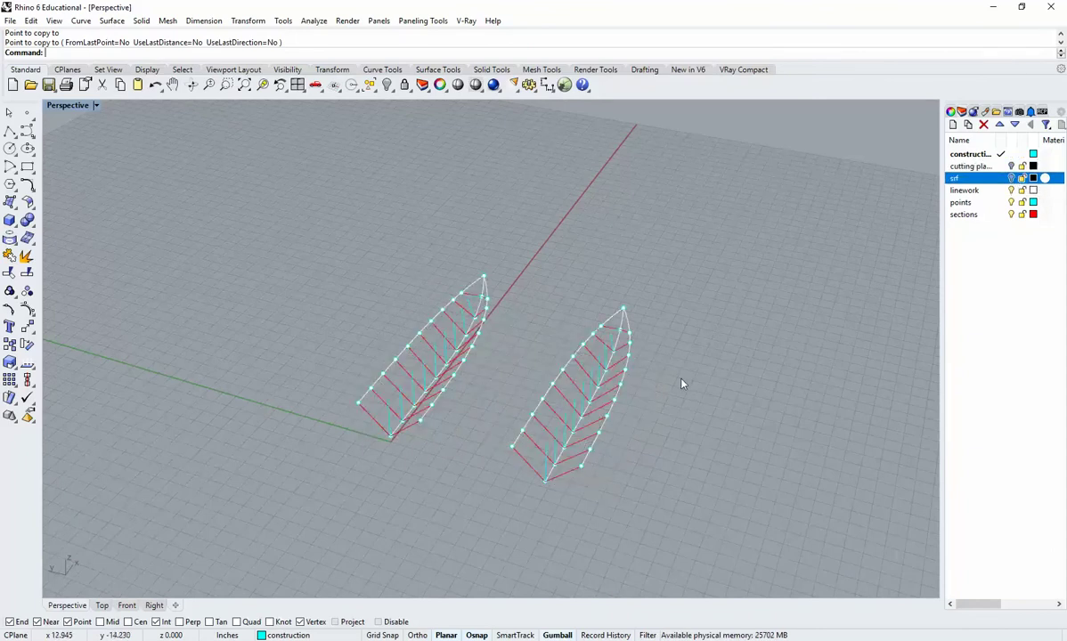
scroll(682, 384, up, 5)
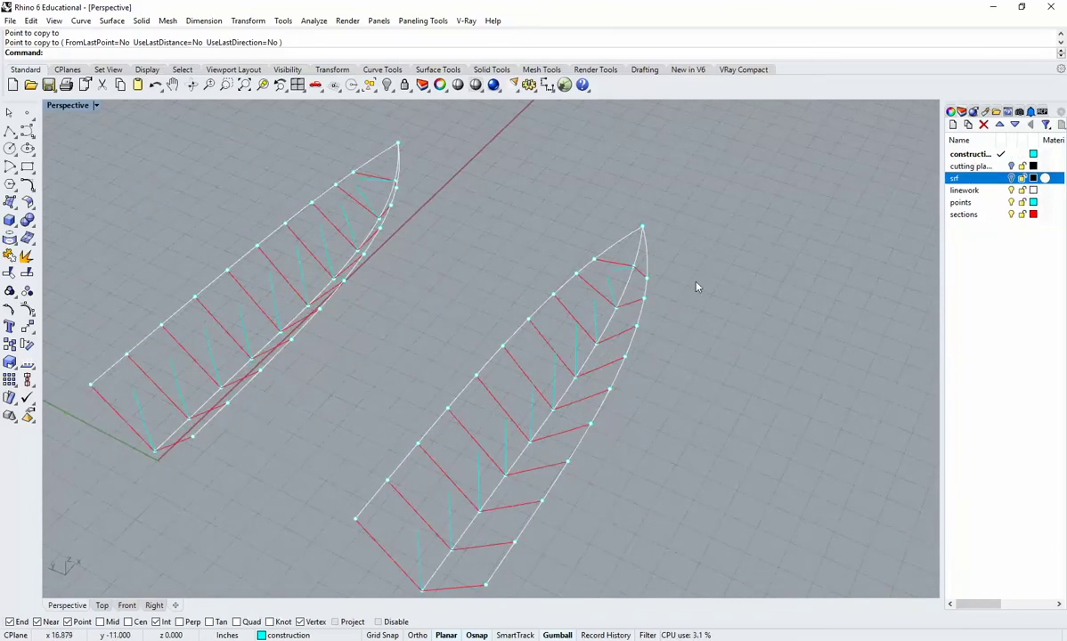
scroll(697, 287, up, 3)
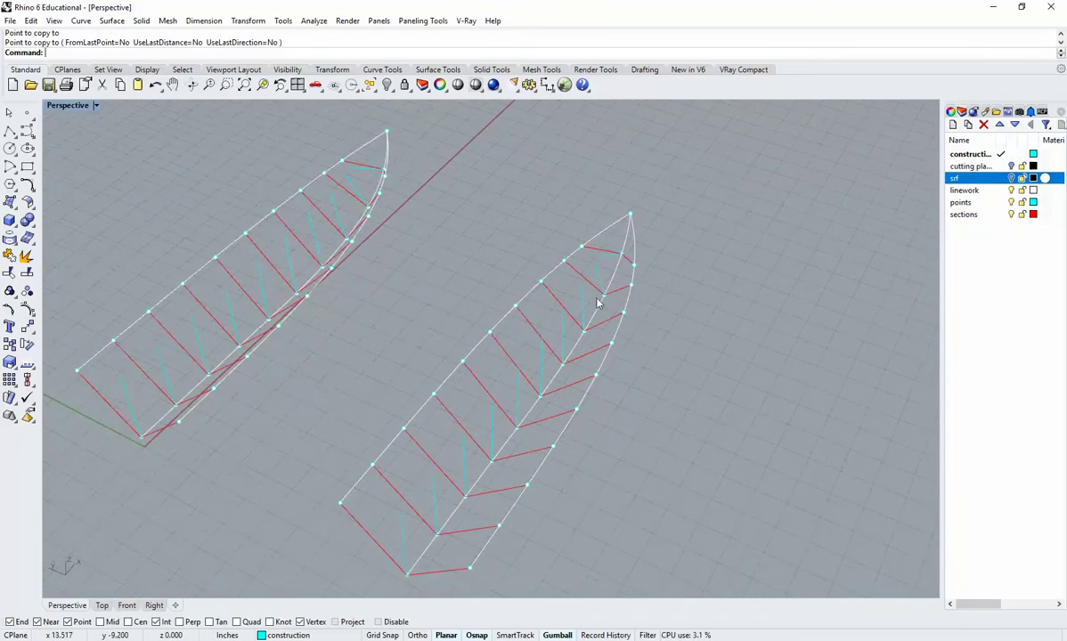
Start a perpendicular line on the construction layer and hide the sections layer to clear the copied boat's stern
click(971, 154)
scroll(613, 414, up, 2)
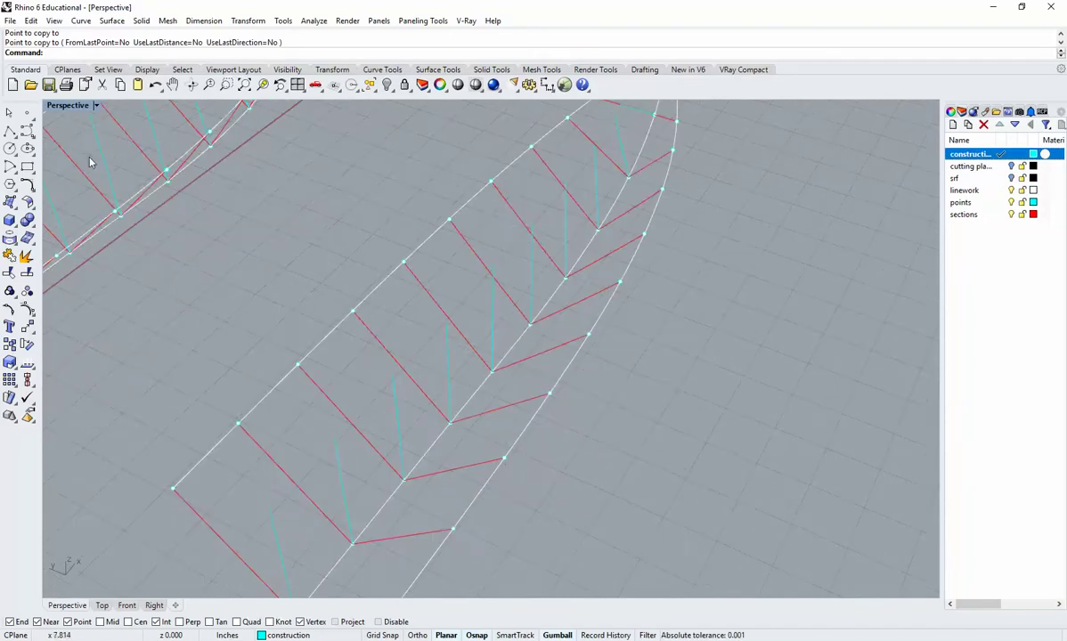
key(Return)
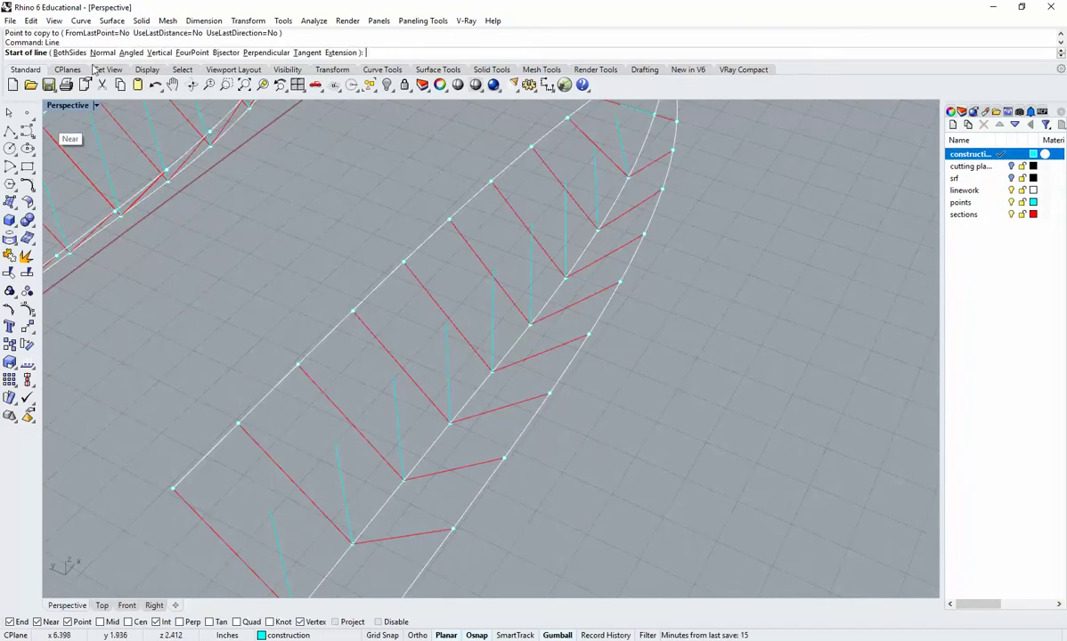
click(265, 52)
scroll(476, 357, up, 3)
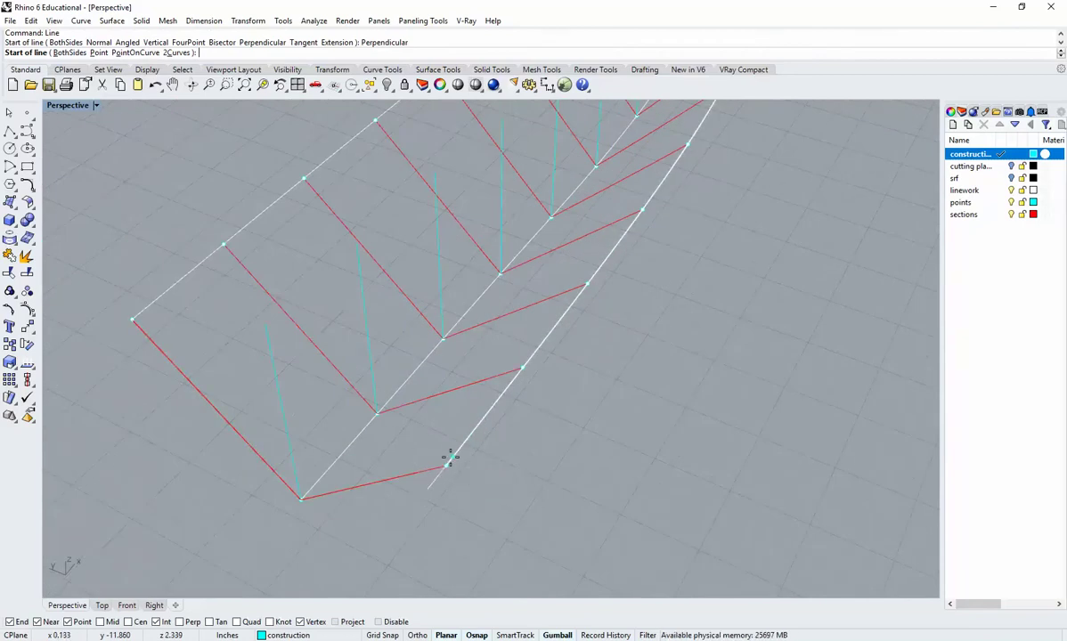
scroll(453, 457, up, 3)
scroll(779, 317, down, 2)
scroll(799, 302, down, 2)
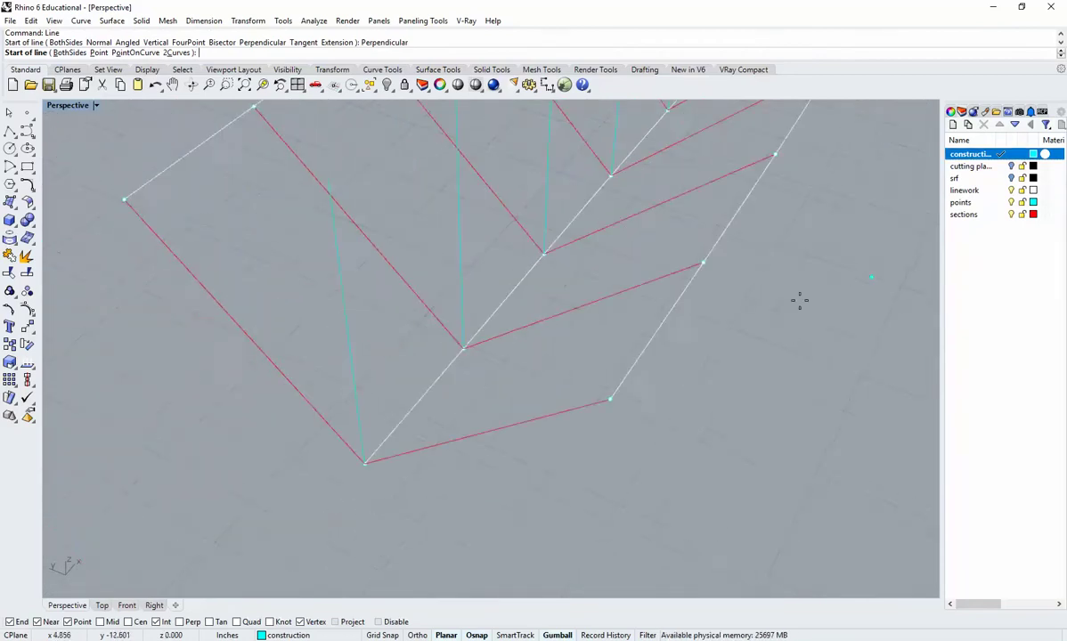
shift+right_drag(621, 377, 527, 442)
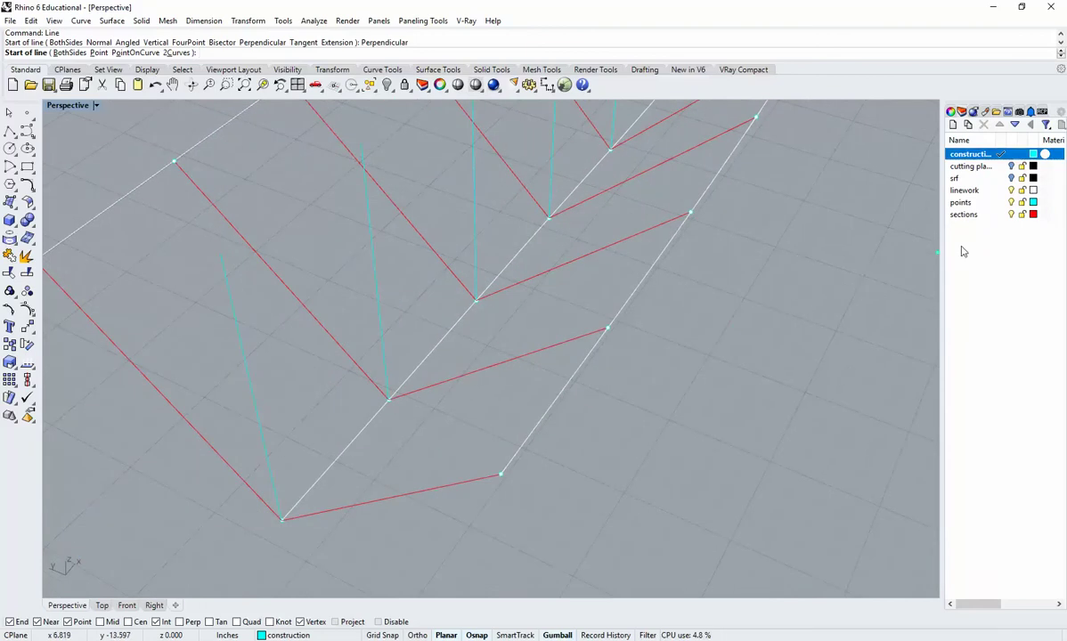
click(1012, 215)
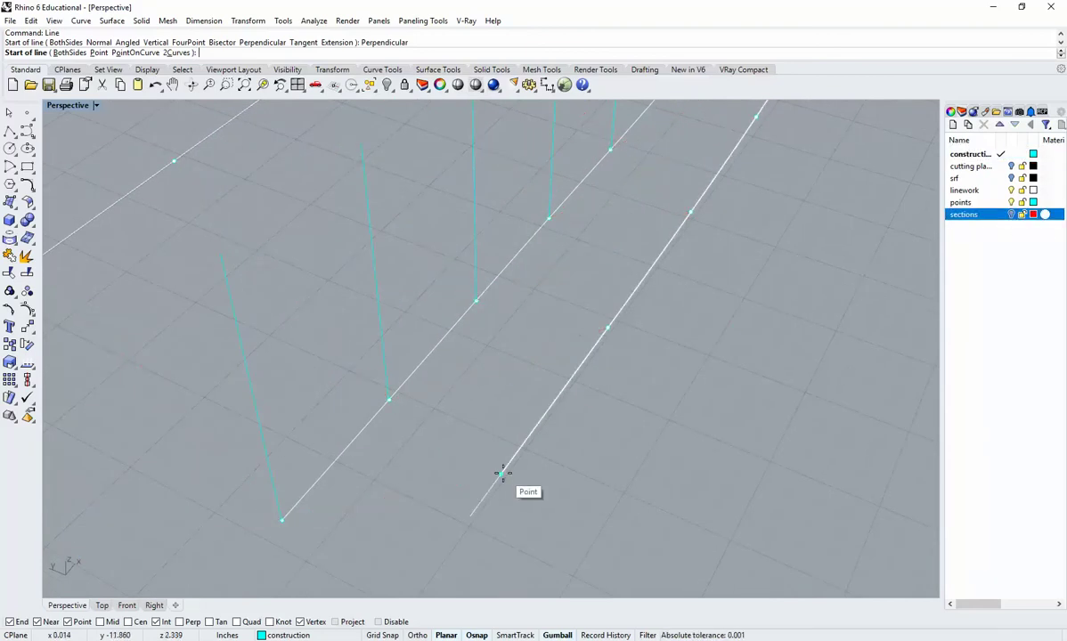
Anchor the perpendicular line at the stern end of the copied boat's near edge curve, using the FromFirstPoint option
scroll(500, 473, down, 4)
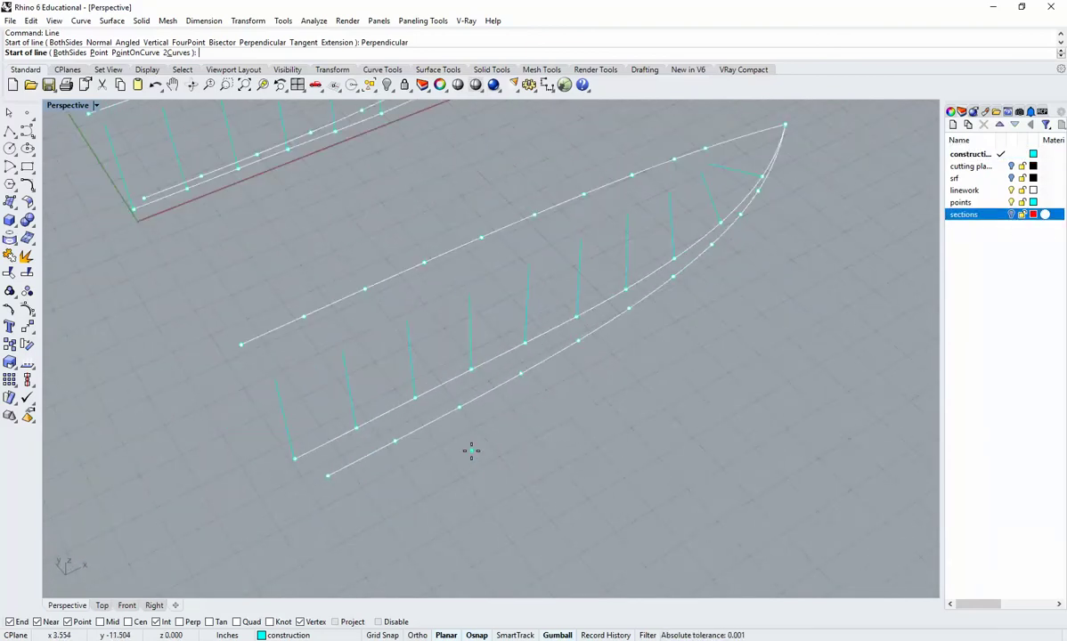
shift+right_drag(471, 451, 496, 442)
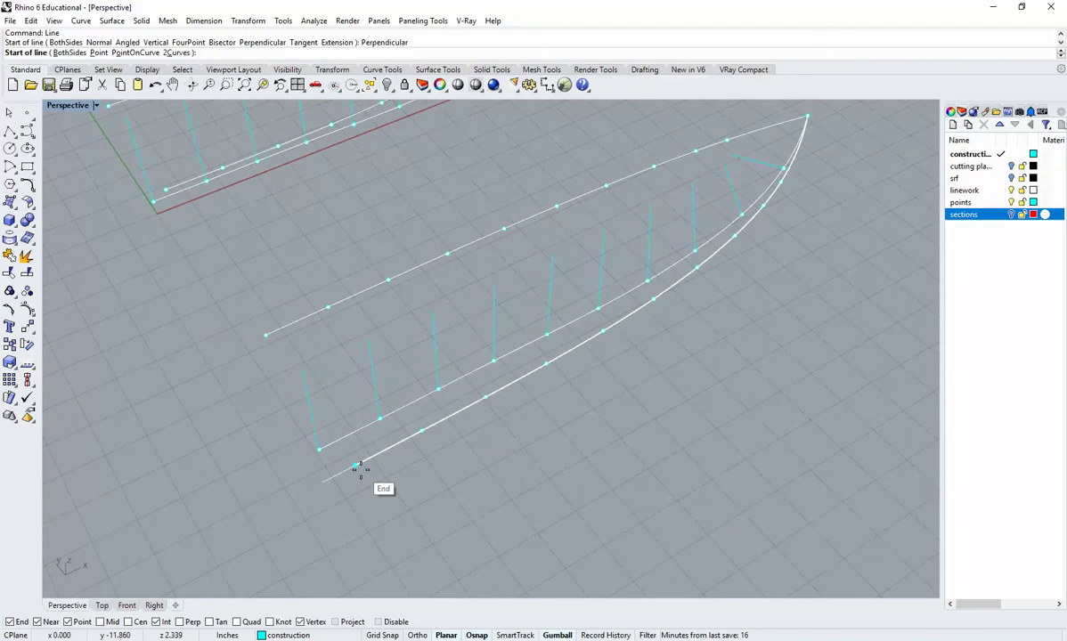
right_drag(357, 466, 393, 483)
click(405, 485)
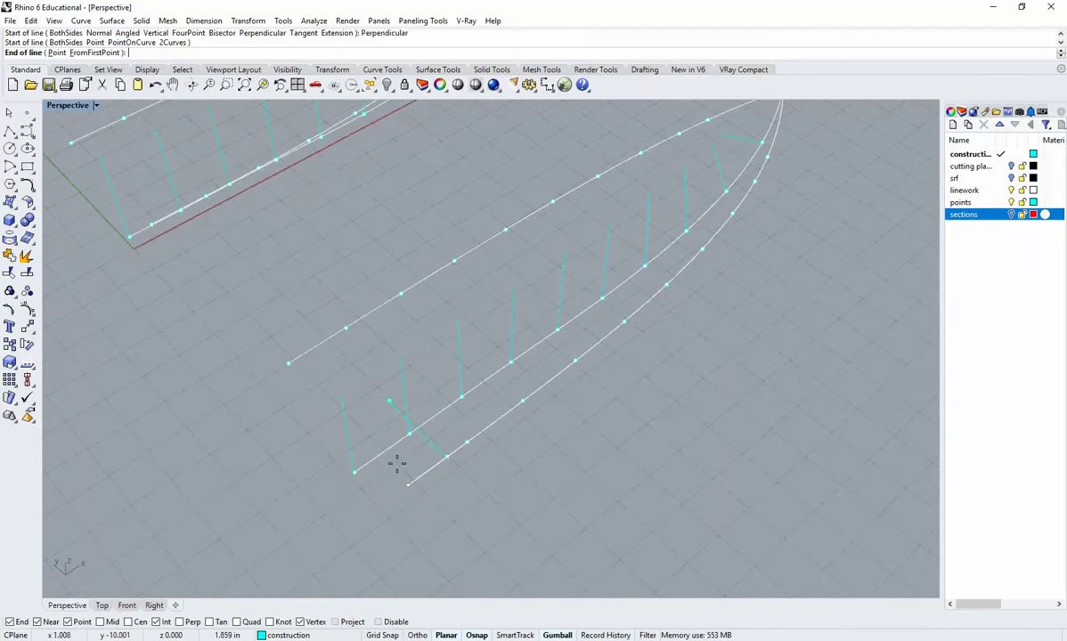
text(f)
key(Return)
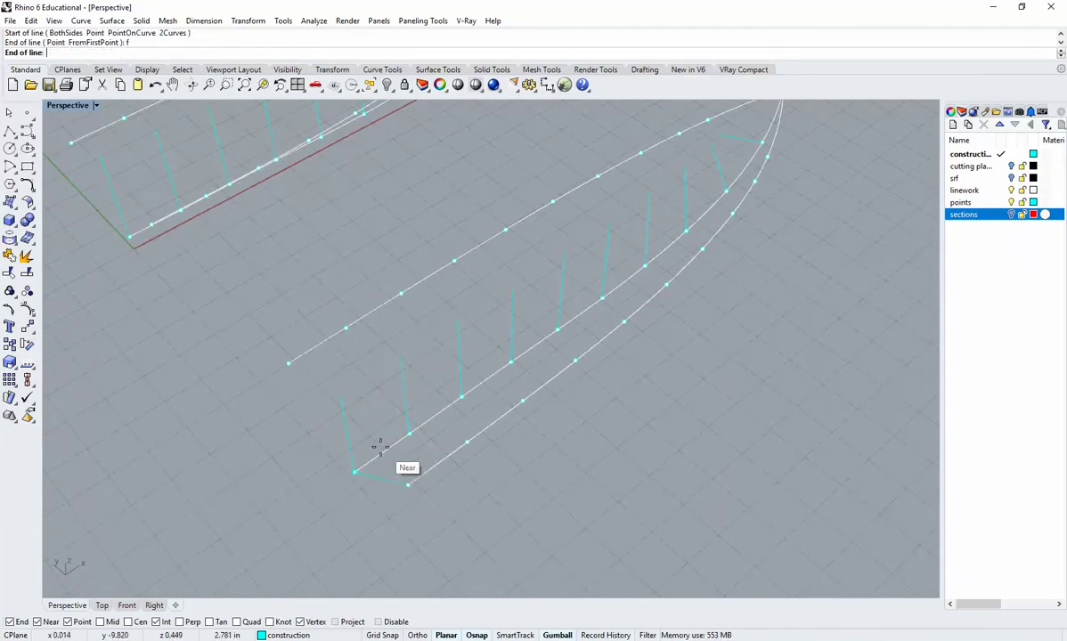
Check the line's direction in the Top view and finish it in Perspective, running inward across the boat past the keel curve
right_drag(377, 420, 492, 405)
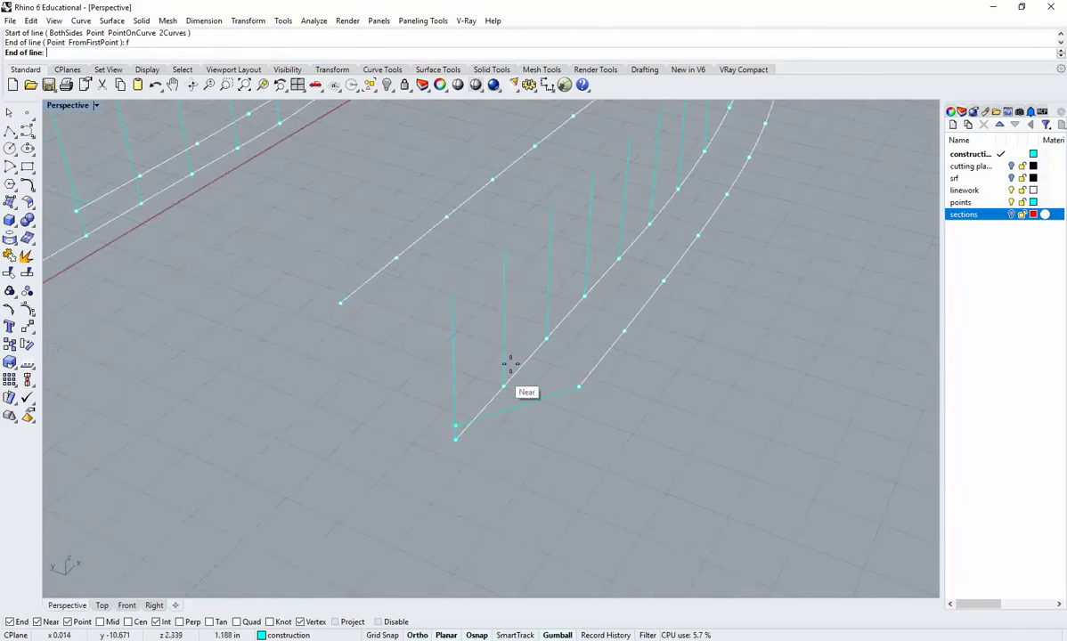
right_drag(383, 334, 360, 398)
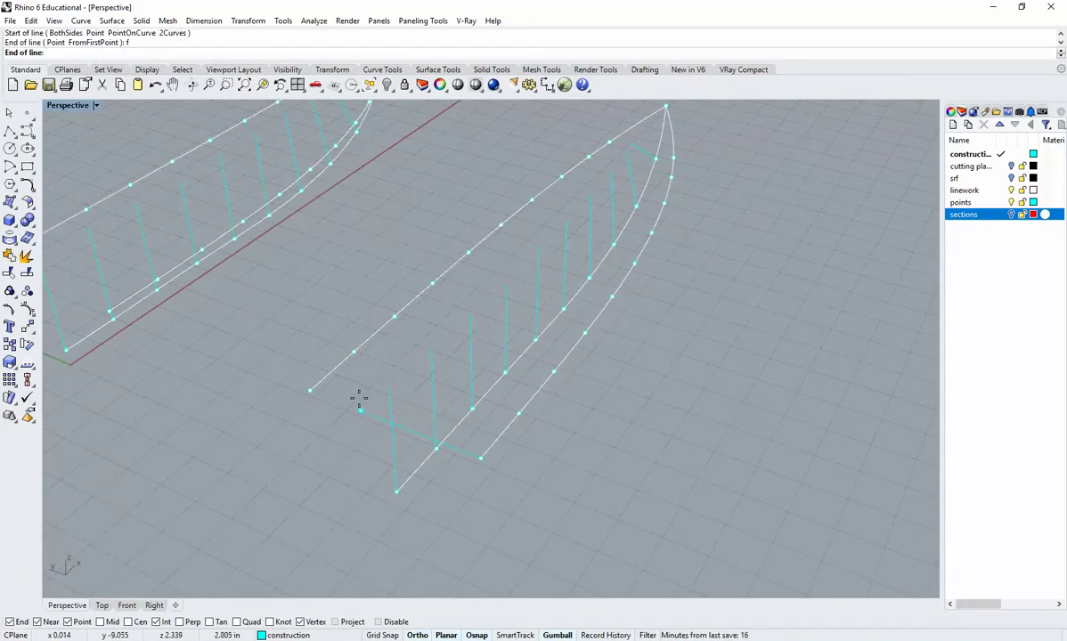
double_click(61, 105)
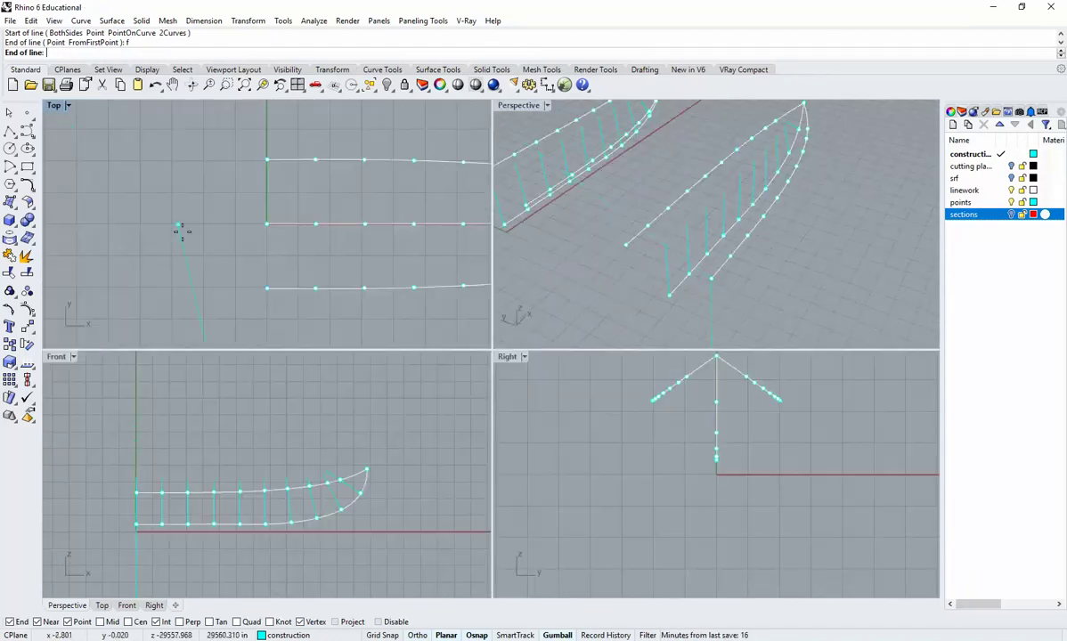
scroll(262, 202, down, 4)
scroll(233, 237, up, 5)
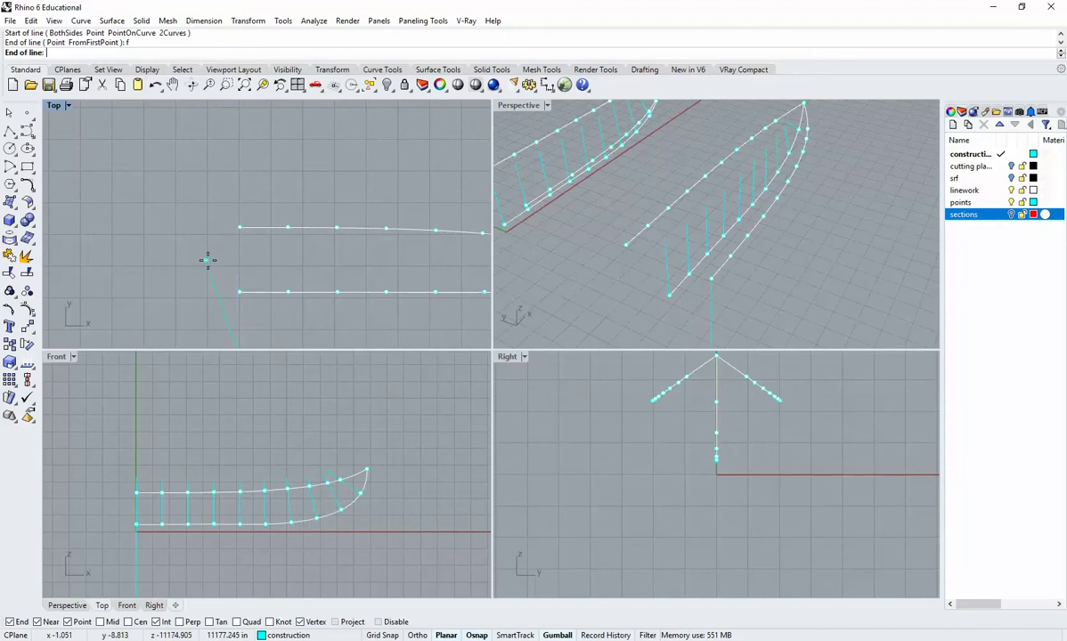
scroll(253, 210, up, 2)
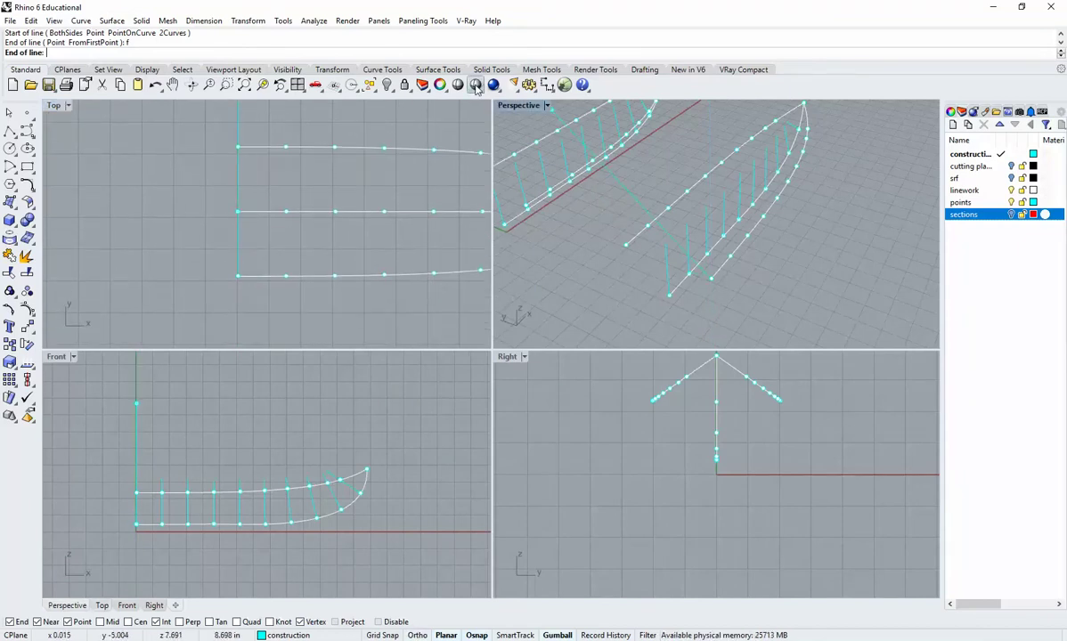
double_click(511, 107)
scroll(567, 429, down, 5)
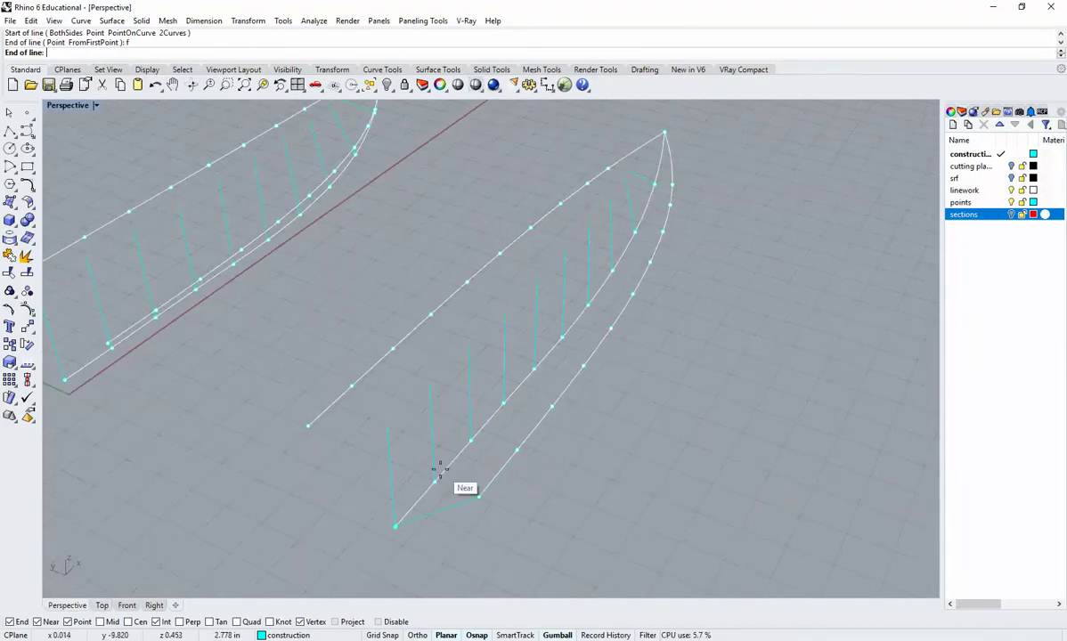
scroll(376, 464, up, 2)
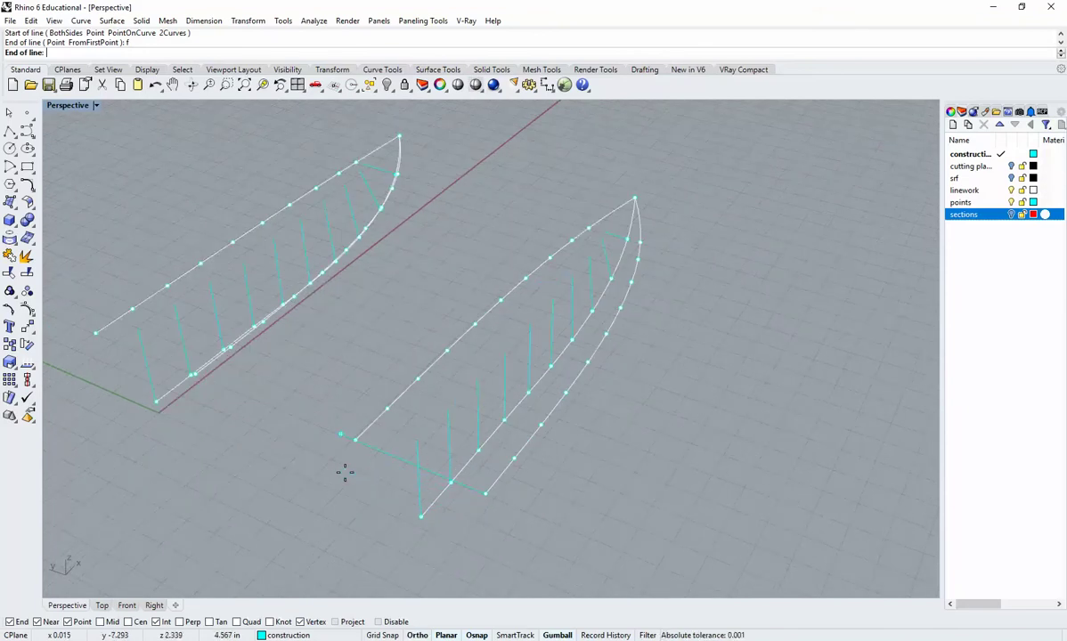
scroll(402, 460, up, 3)
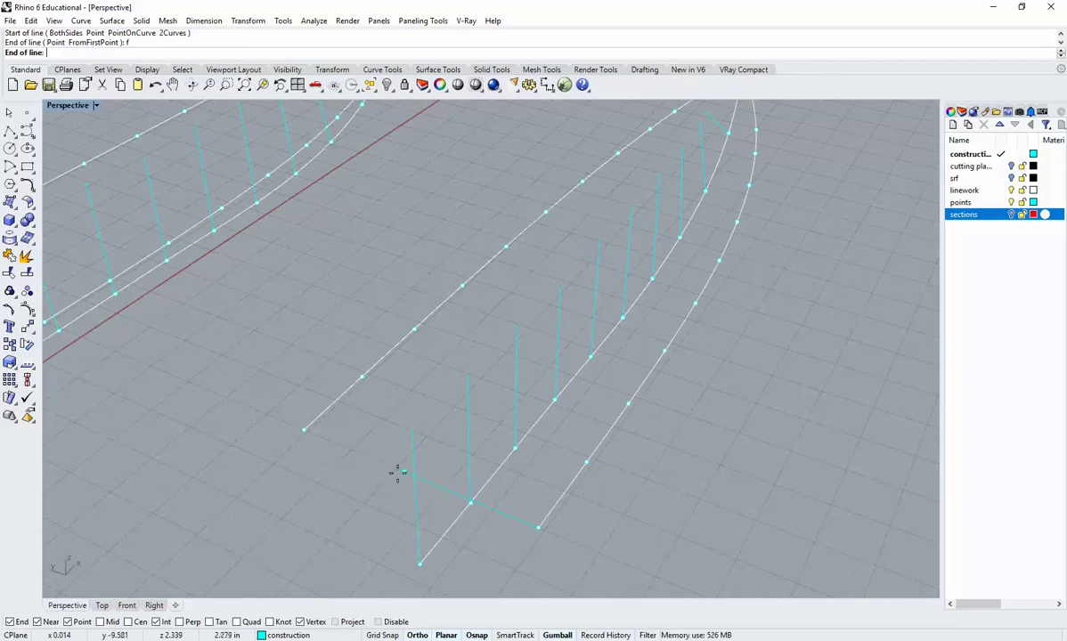
key(Escape)
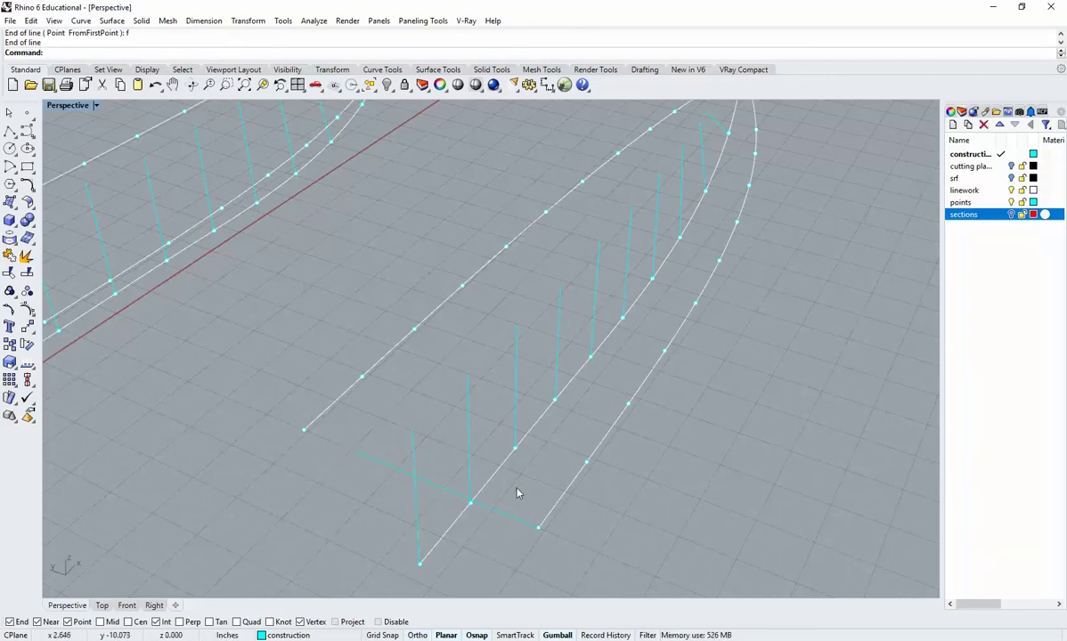
Draw a second perpendicular line about 3.1 in long inward from the next point on the near edge curve, using FromFirstPoint
right_drag(518, 494, 521, 488)
right_click(489, 494)
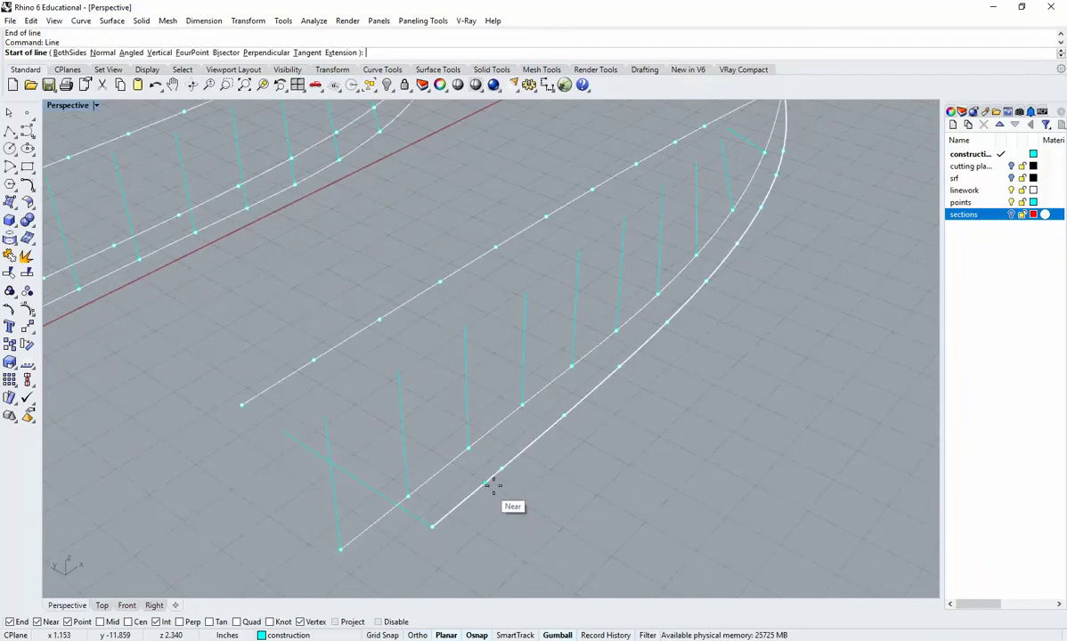
click(267, 53)
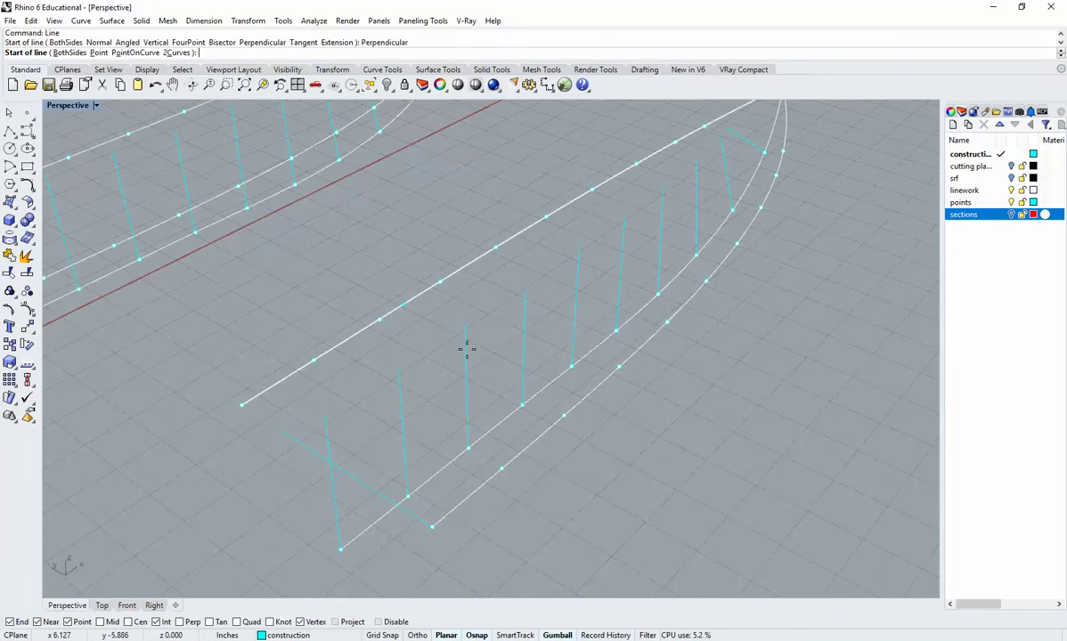
click(505, 470)
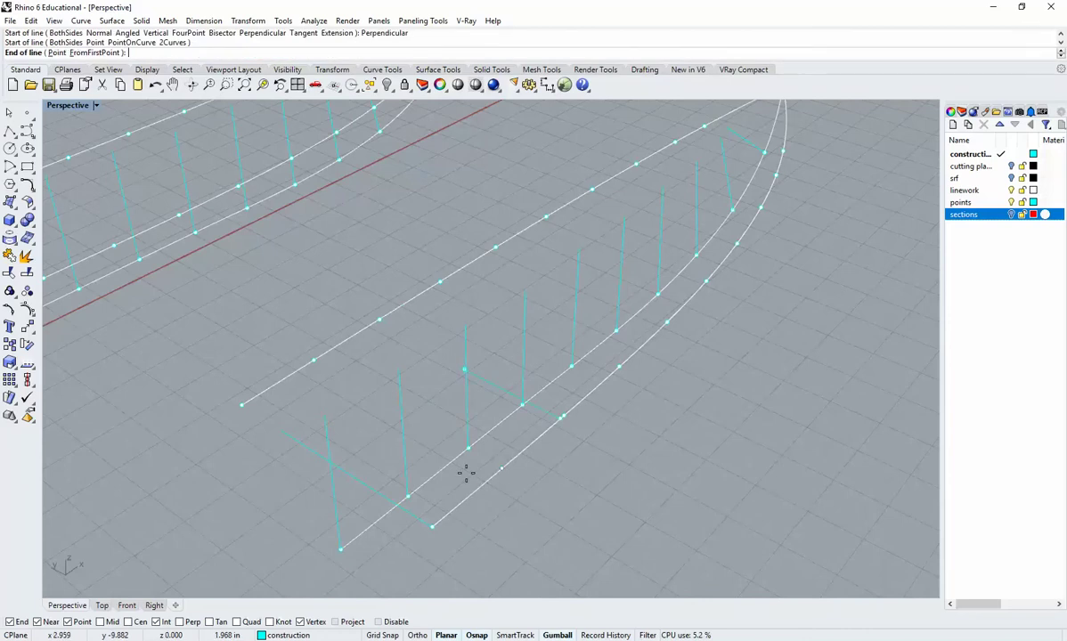
text(f)
key(Return)
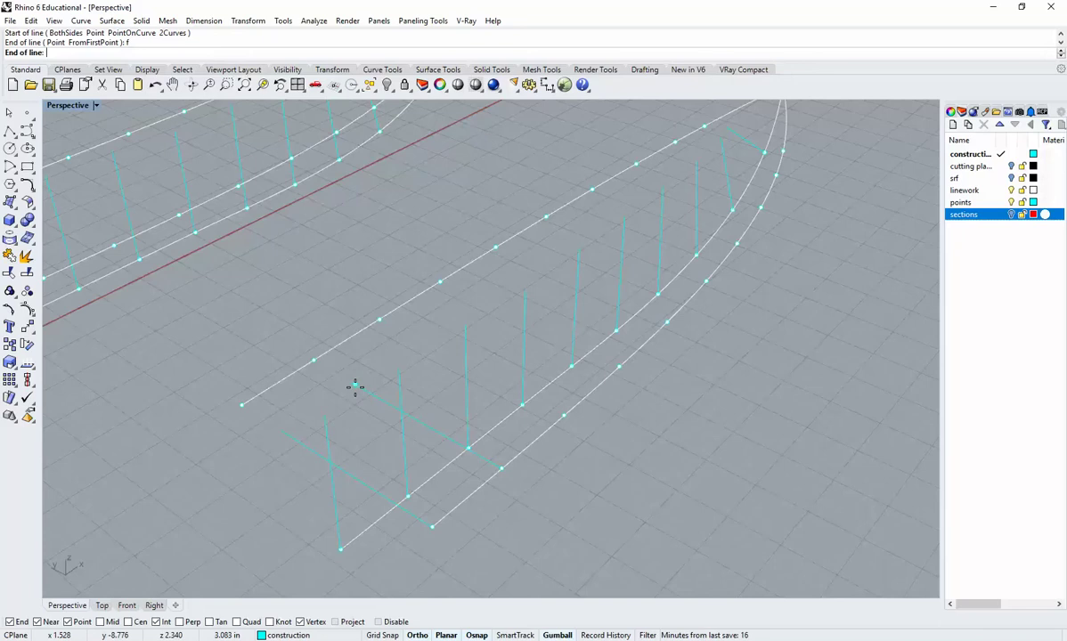
key(Escape)
Start another construction line for the third point from the stern on the near edge curve
right_drag(488, 431, 520, 456)
right_click(517, 452)
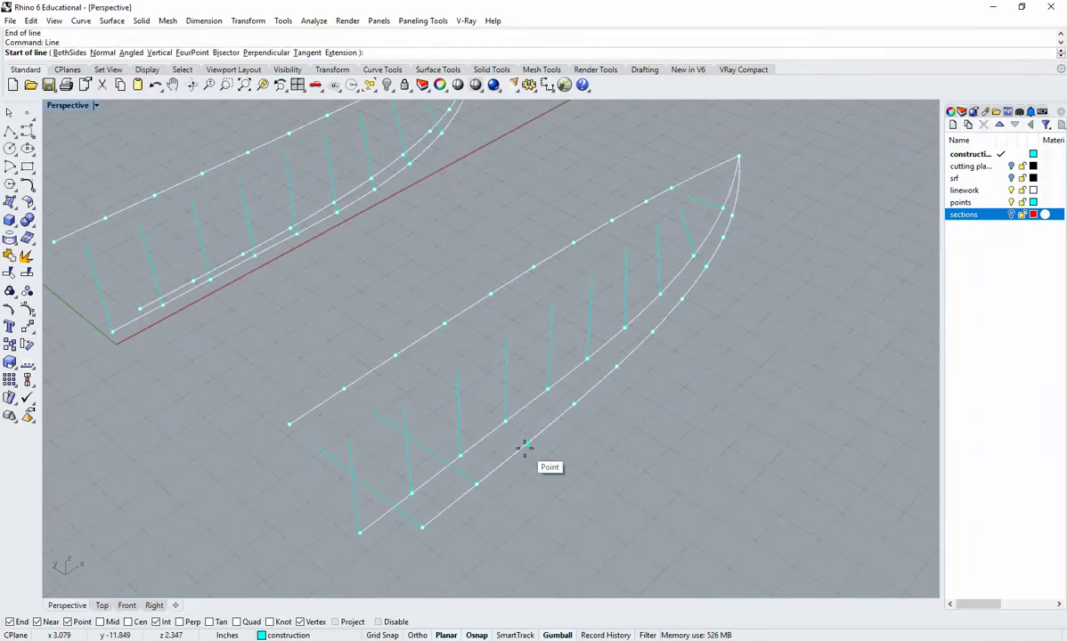
Draw a perpendicular line inward from the third division point of the front hull's near side curve, counted from the open end
text(p)
key(Return)
click(526, 444)
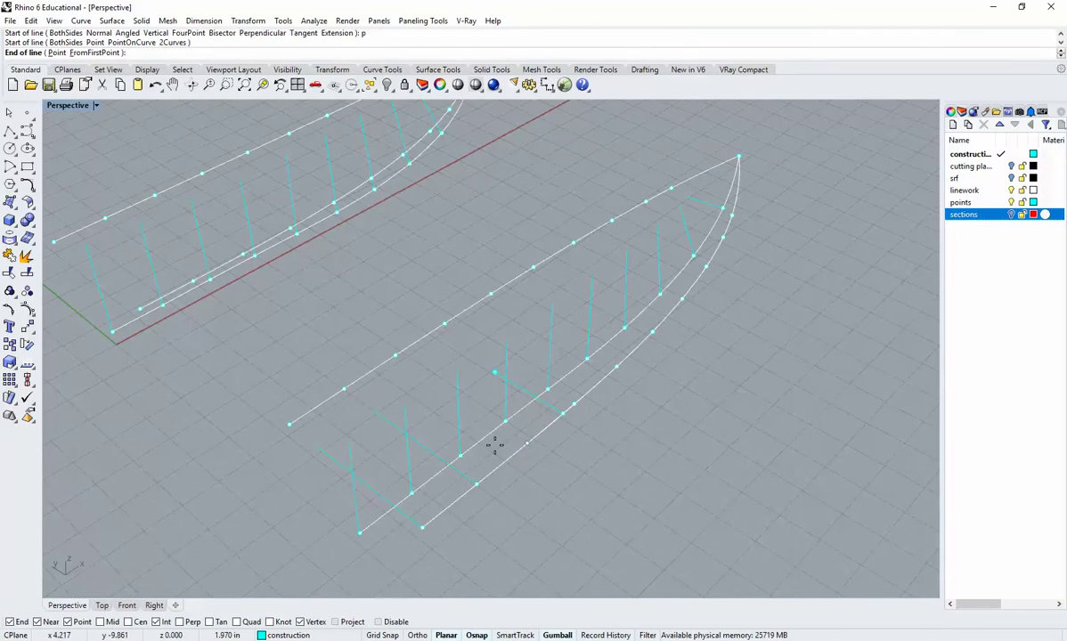
text(f)
key(Return)
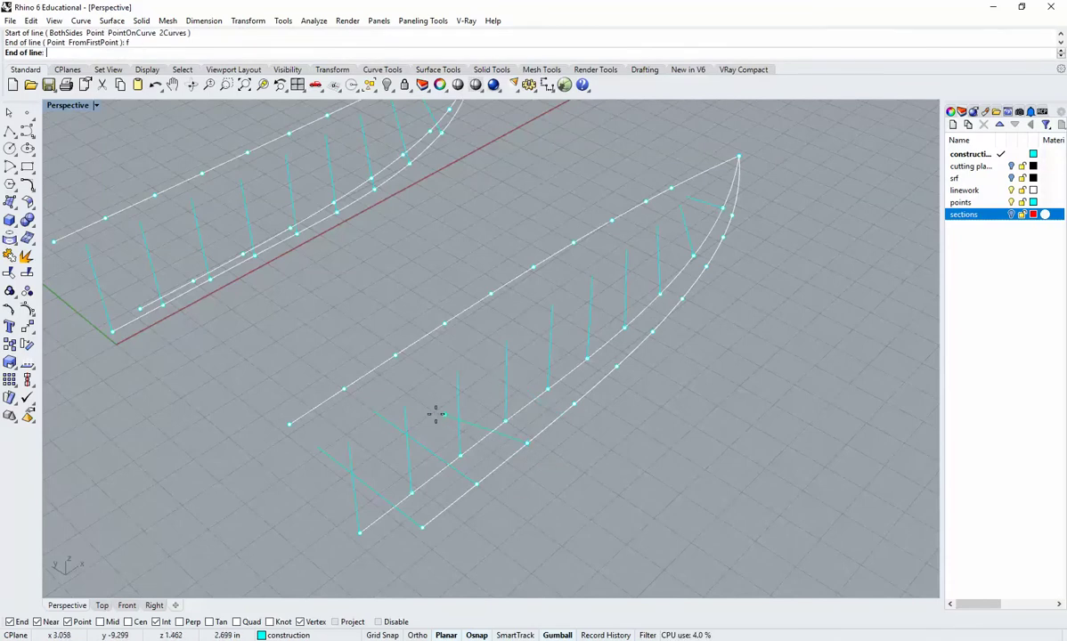
key(Escape)
Draw a perpendicular line inward from the fourth division point of the near side curve, starting at that exact point
right_drag(429, 393, 454, 411)
right_drag(605, 350, 553, 441)
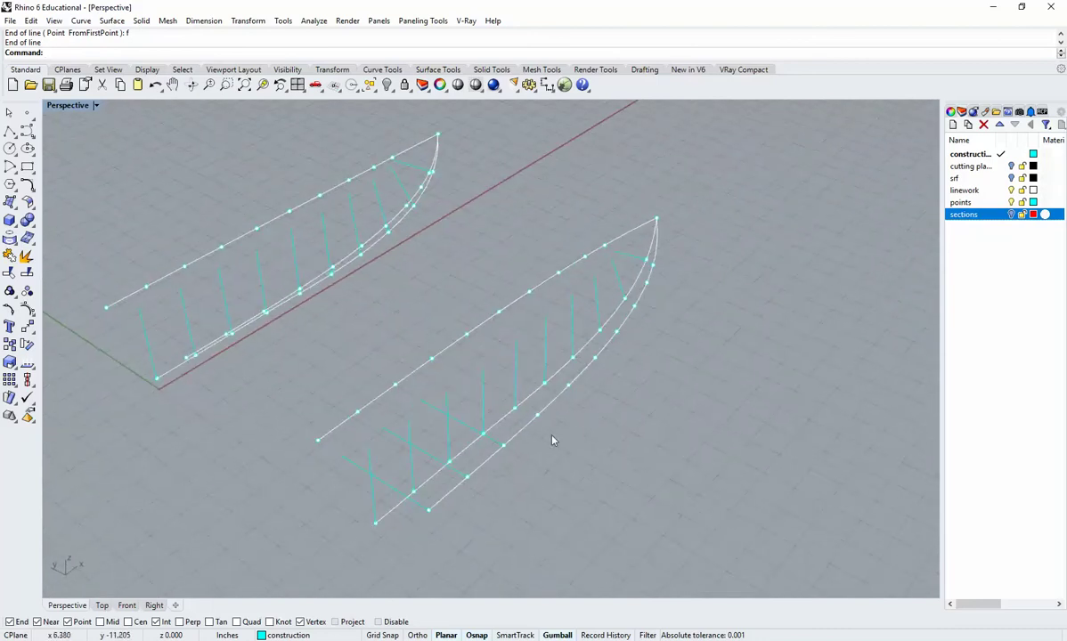
scroll(538, 431, up, 5)
right_drag(559, 385, 539, 426)
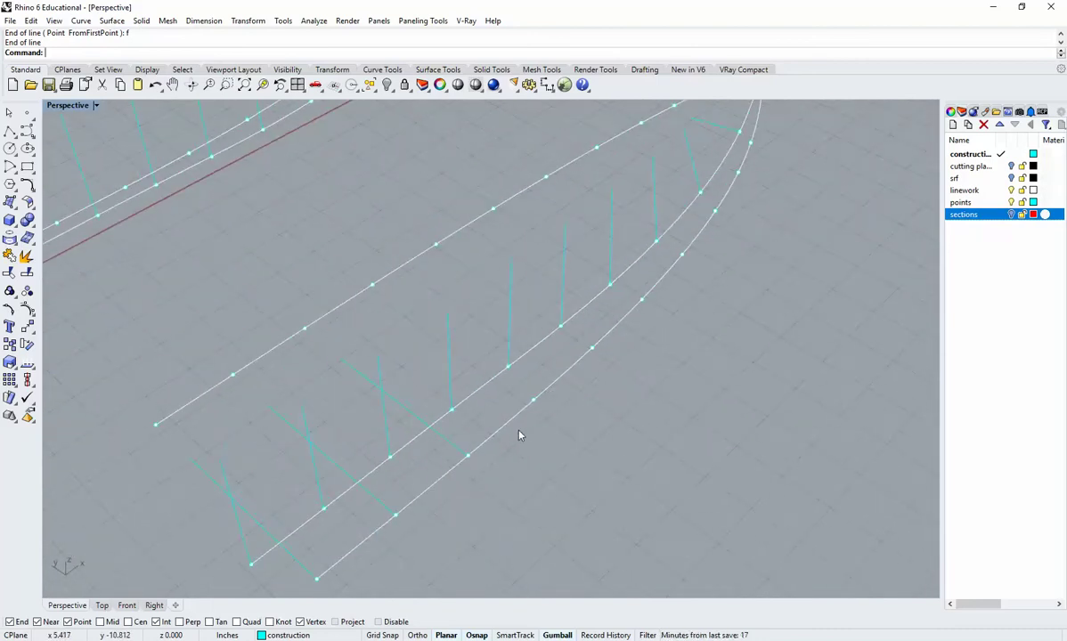
right_click(518, 431)
text(pendicular Tangent Extension ))
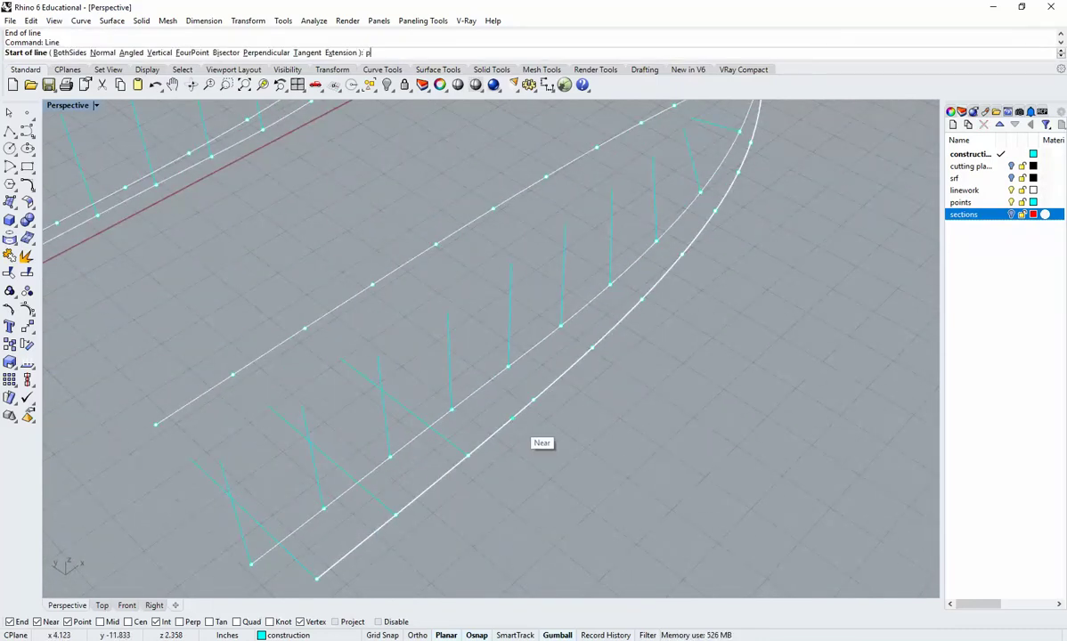
key(Return)
click(531, 403)
text(f)
key(Return)
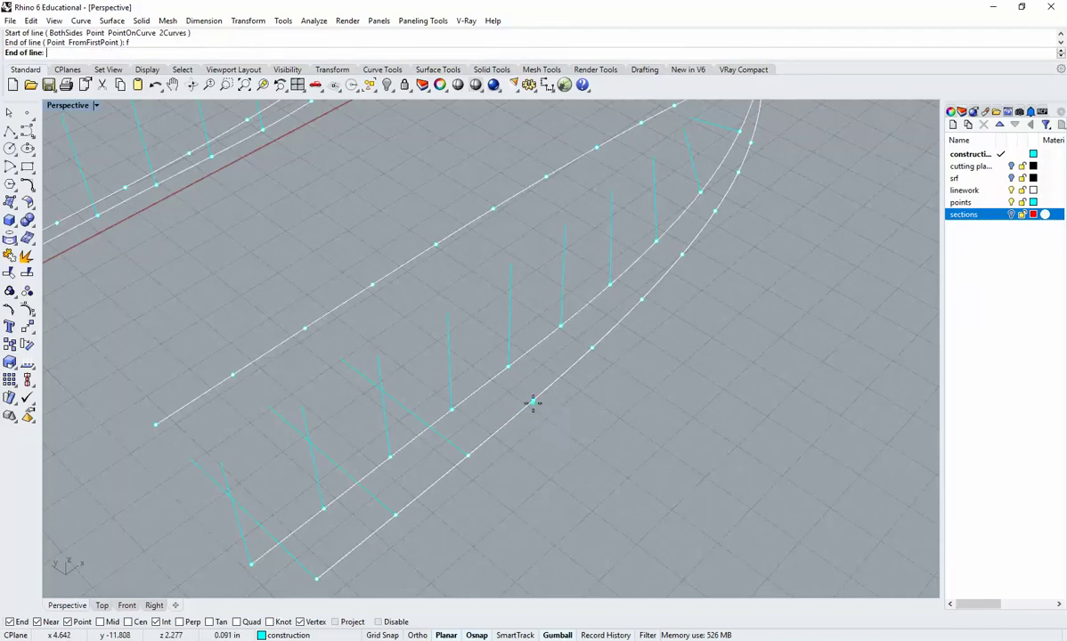
click(424, 334)
Draw a perpendicular line inward from the fifth division point of the near side curve
shift+right_drag(636, 384, 593, 418)
right_click(546, 401)
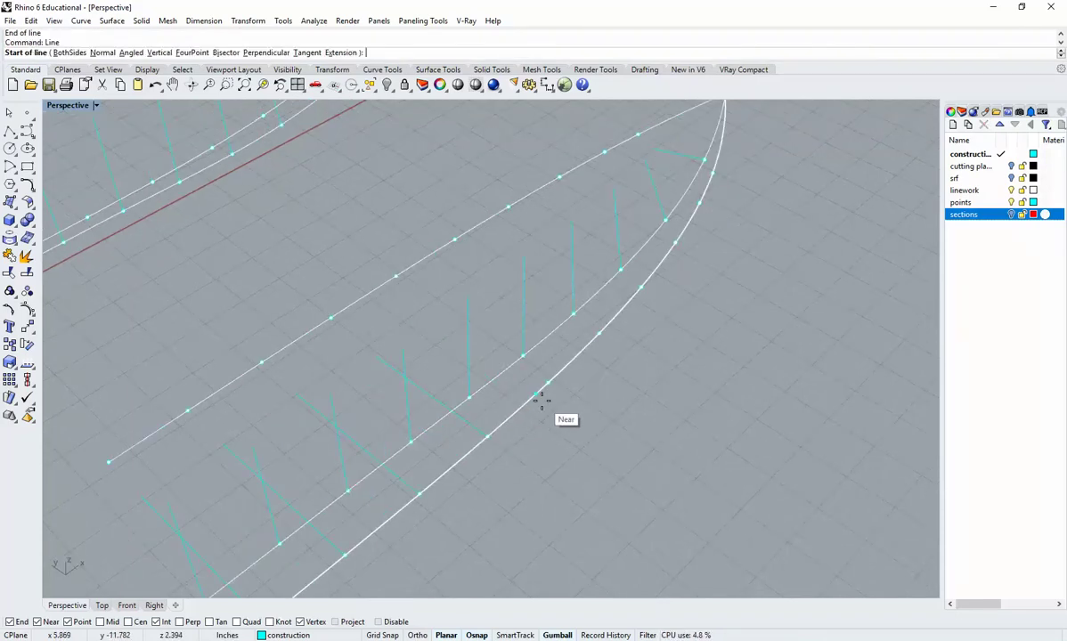
text(p)
key(Return)
click(551, 383)
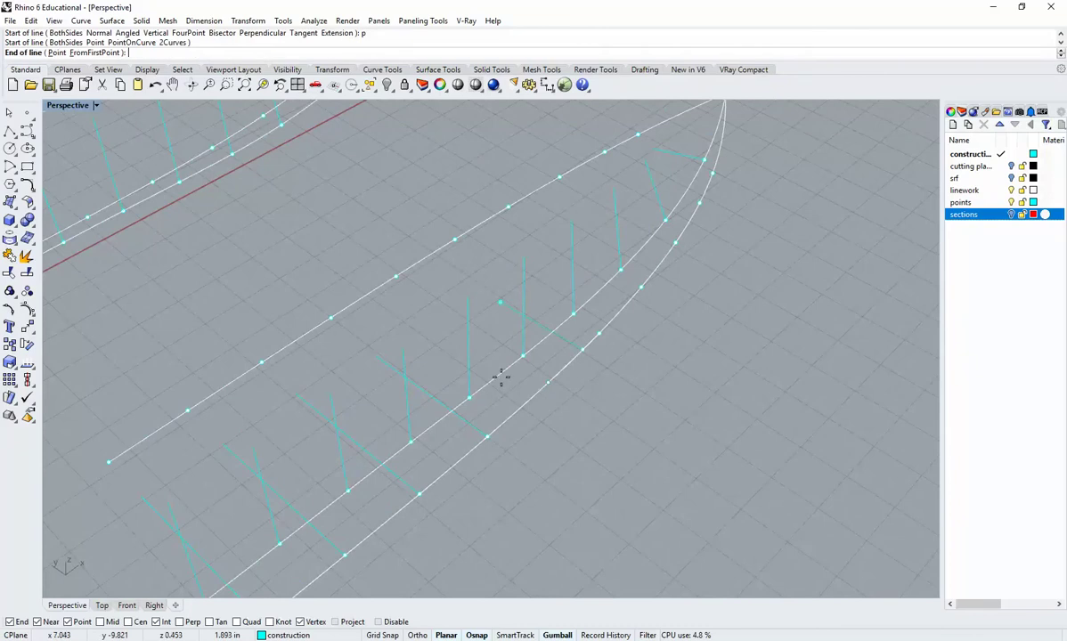
text(f)
key(Return)
click(431, 336)
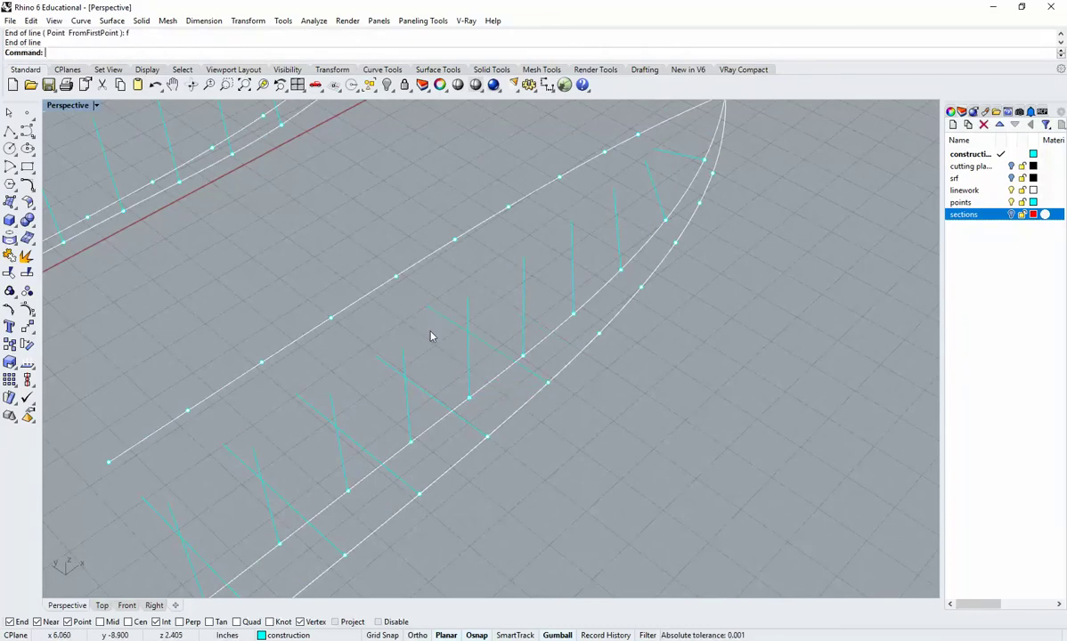
Examine the perpendicular construction lines along the front hull's side and middle curves from several angles
scroll(402, 311, down, 3)
right_drag(402, 311, 493, 366)
shift+right_drag(526, 400, 549, 425)
shift+right_drag(653, 383, 659, 334)
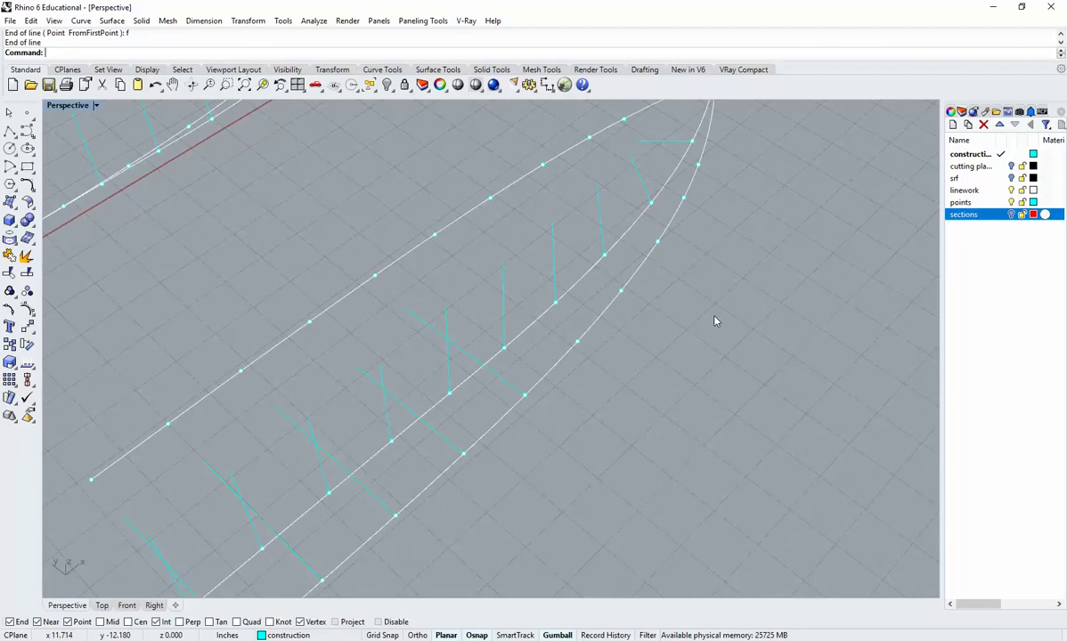
right_drag(668, 387, 658, 383)
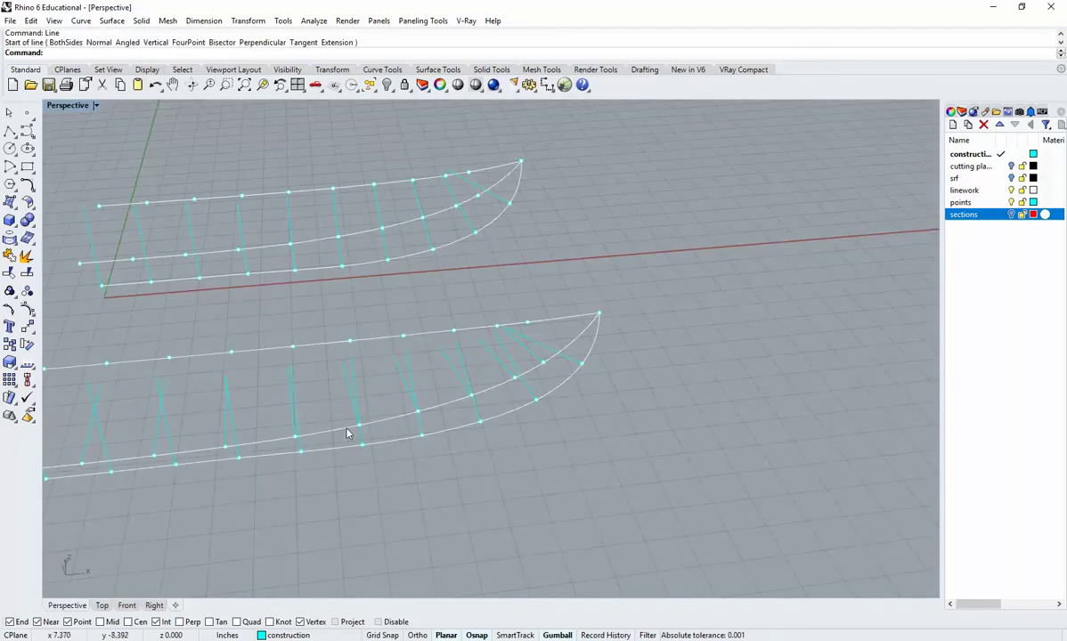
right_drag(347, 434, 555, 376)
scroll(624, 401, up, 3)
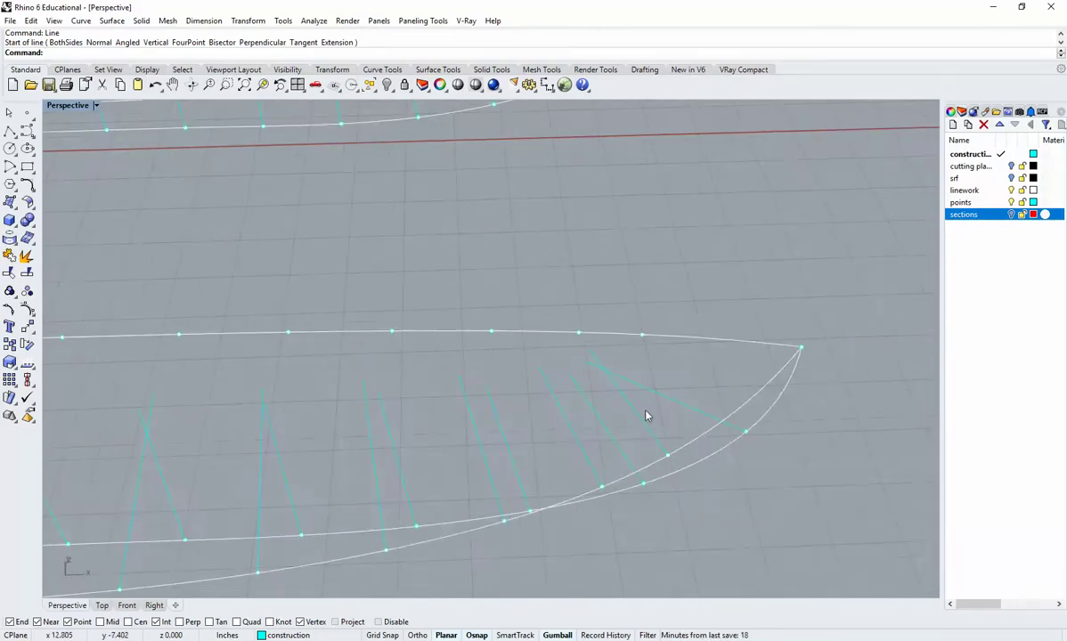
right_drag(647, 416, 551, 420)
right_drag(583, 329, 615, 358)
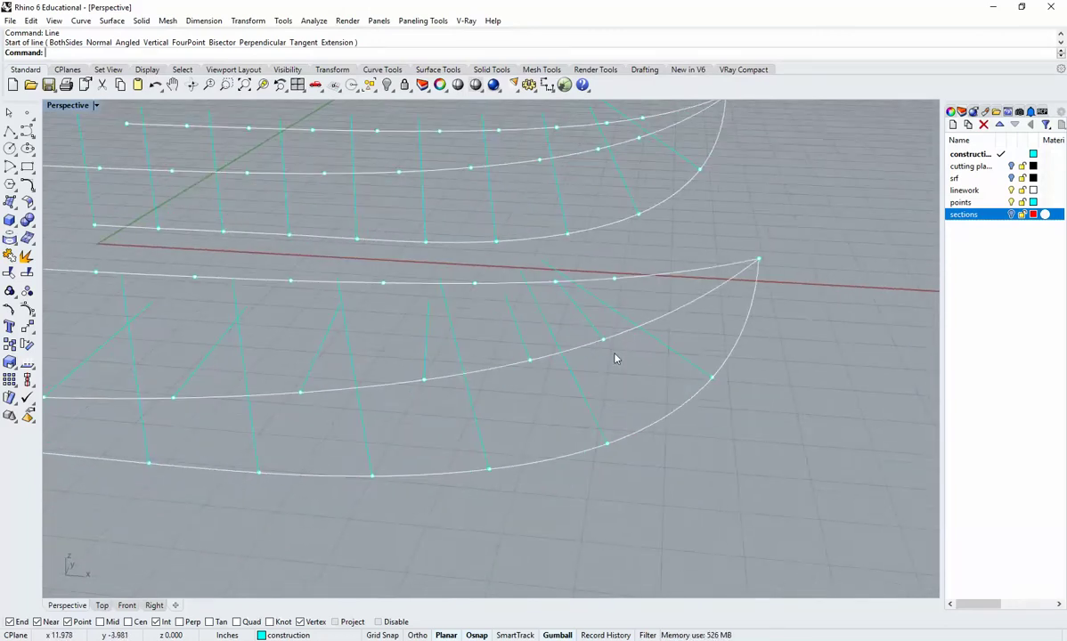
right_drag(726, 371, 775, 321)
right_drag(621, 379, 651, 376)
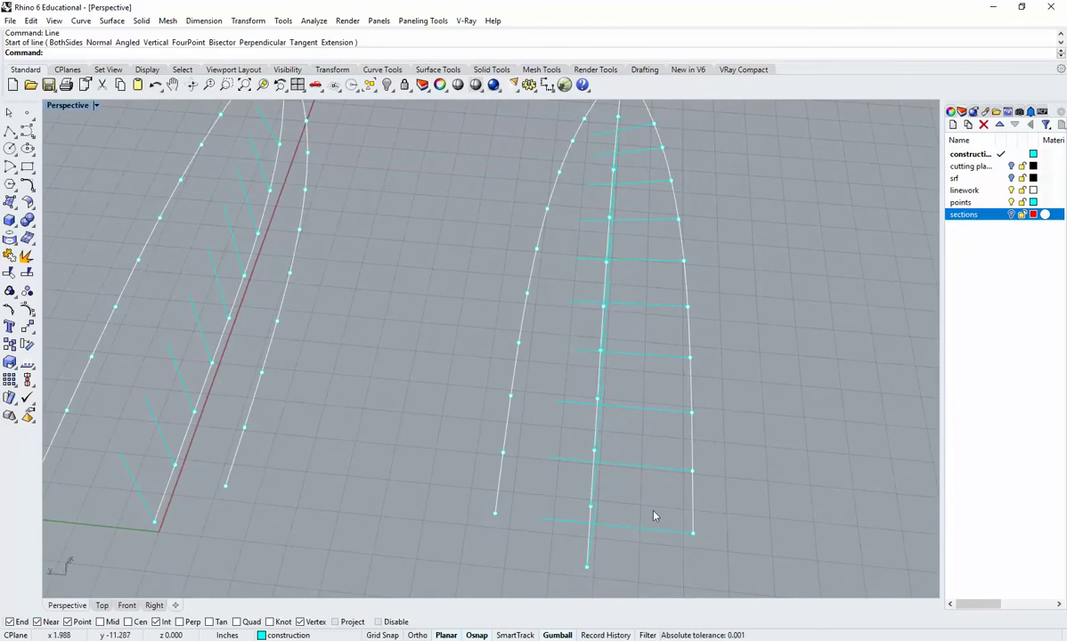
Mirror the near side curve's ten perpendicular lines to the far side, using a lengthwise mirror plane through the bow tip
drag(628, 370, 630, 369)
right_drag(658, 277, 630, 427)
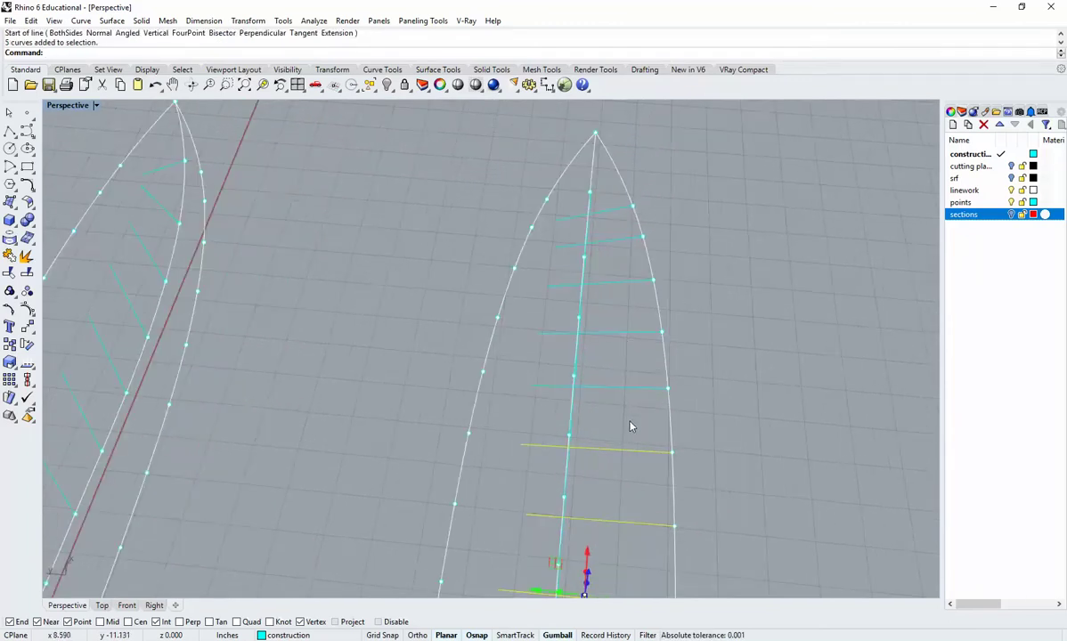
shift+drag(621, 279, 620, 260)
shift+drag(610, 207, 611, 208)
right_drag(611, 214, 645, 325)
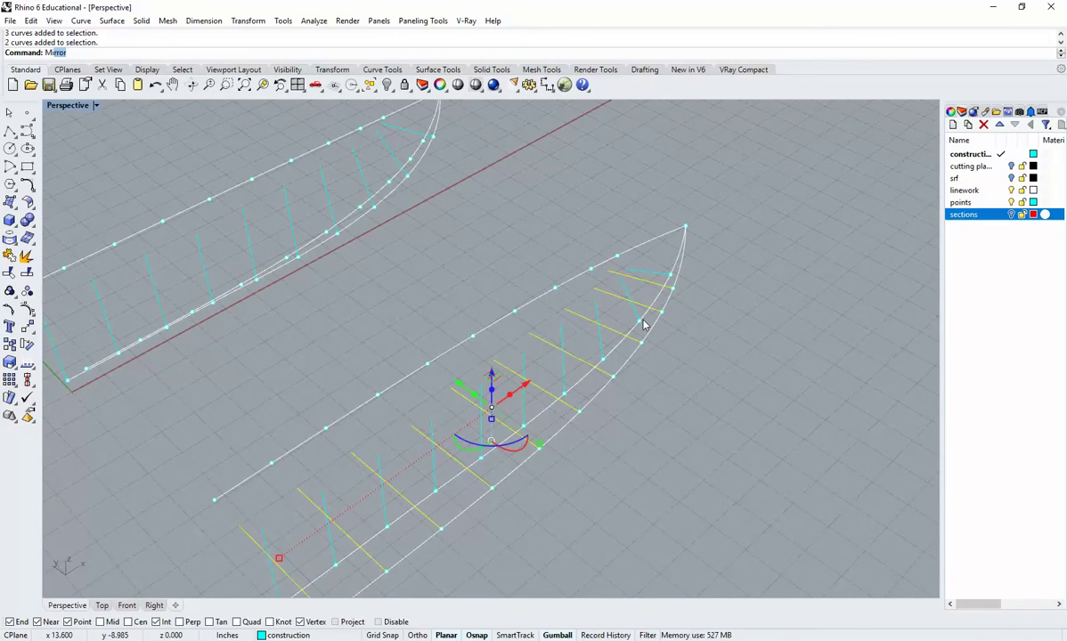
key(Return)
click(685, 226)
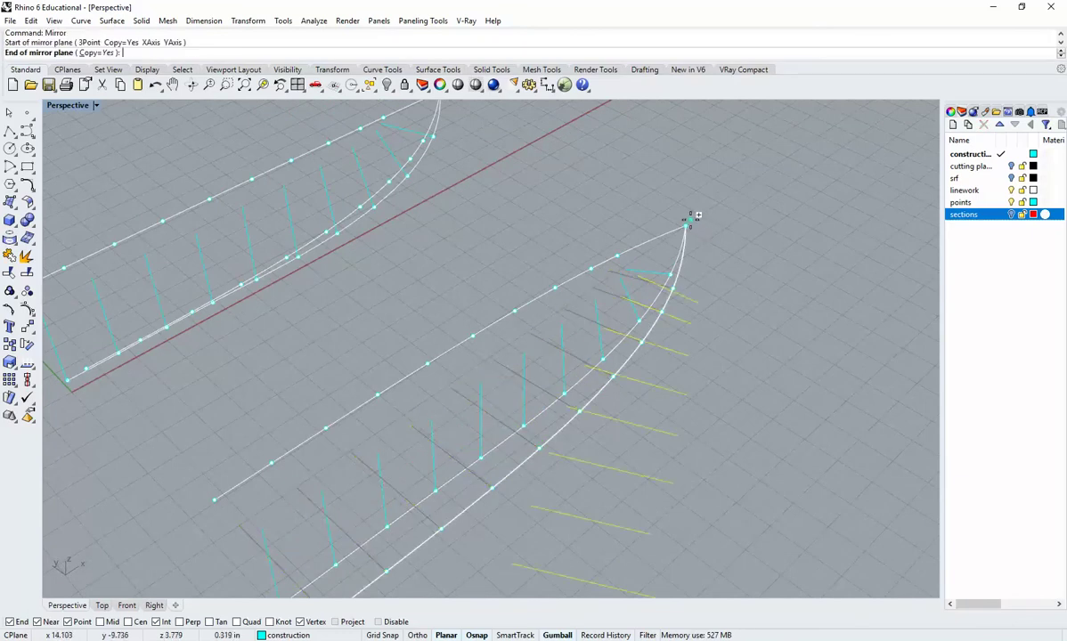
click(805, 209)
key(Escape)
right_drag(693, 268, 706, 289)
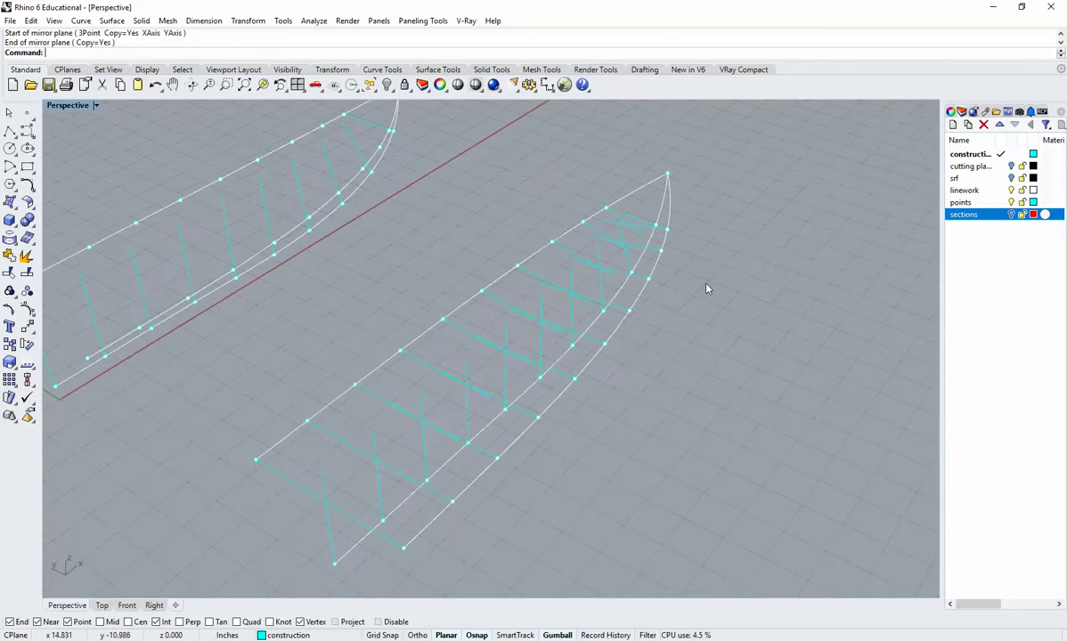
Make the points layer current and run Intersect on the crossing pairs of perpendicular lines from both side curves
double_click(978, 204)
right_drag(610, 327, 611, 485)
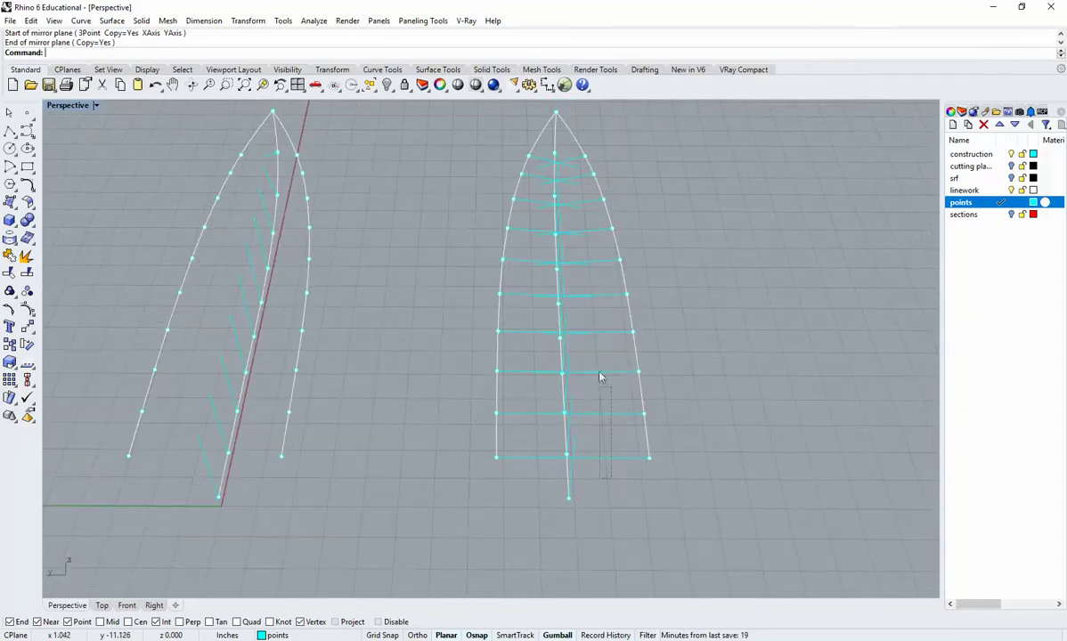
drag(591, 323, 591, 324)
right_drag(508, 343, 497, 383)
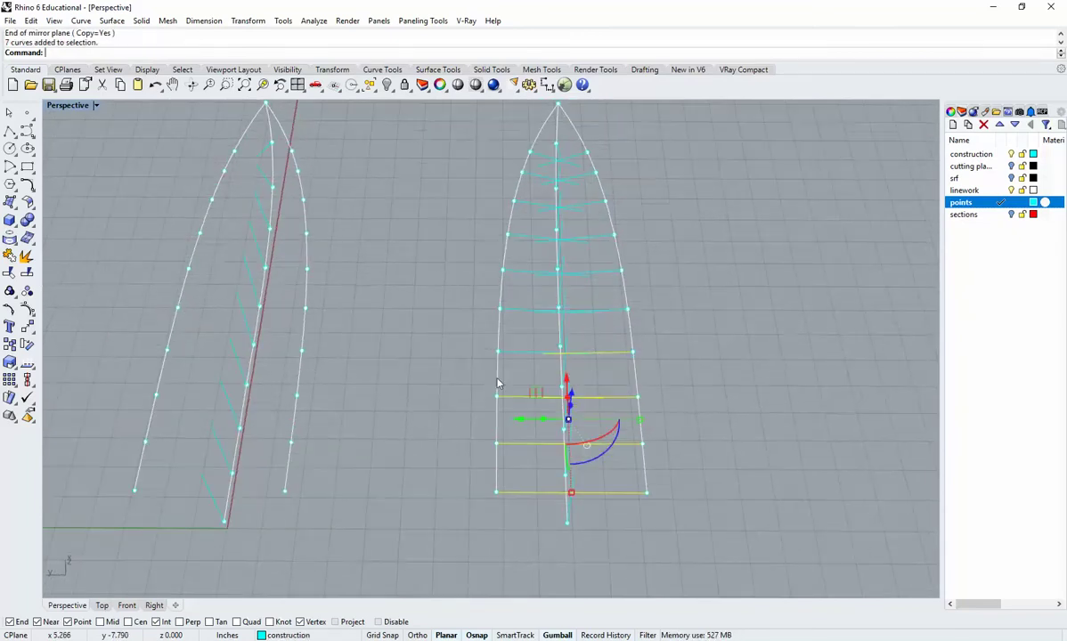
drag(521, 319, 516, 303)
shift+right_drag(563, 281, 555, 396)
scroll(551, 396, up, 7)
drag(554, 482, 539, 445)
drag(533, 399, 525, 360)
drag(365, 369, 362, 362)
shift+right_drag(566, 317, 470, 449)
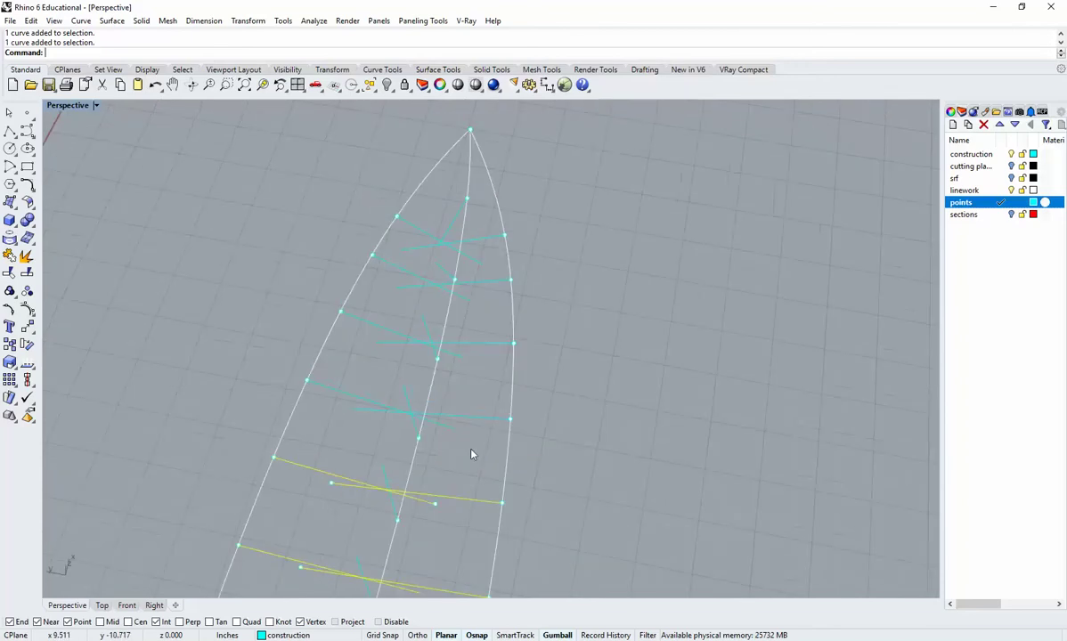
drag(470, 449, 441, 400)
shift+right_drag(474, 370, 463, 455)
scroll(465, 454, up, 2)
drag(472, 455, 443, 413)
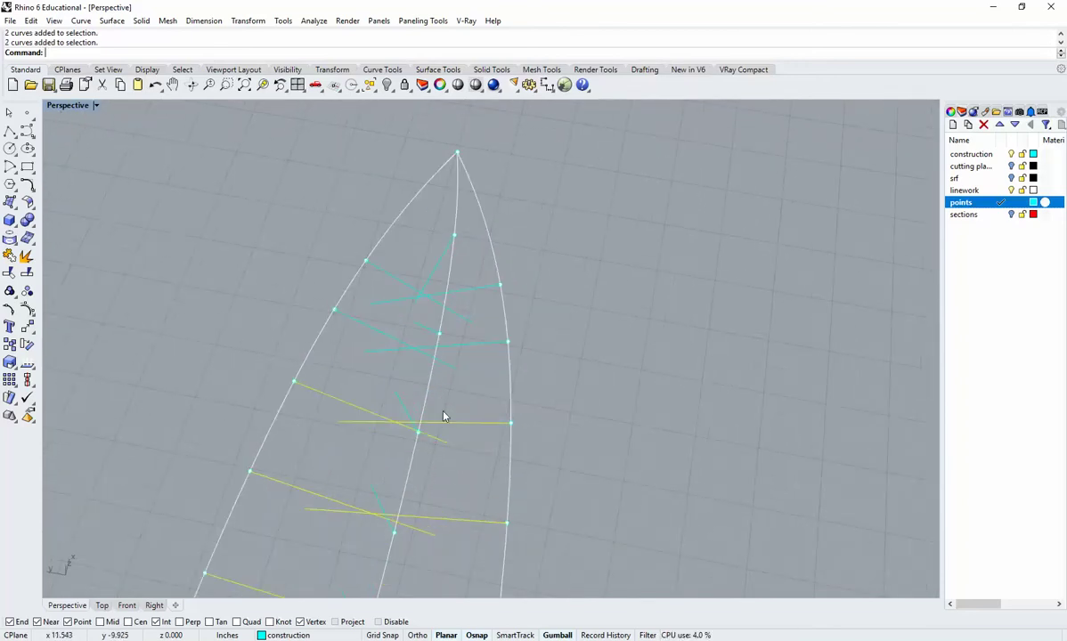
shift+right_drag(483, 362, 490, 424)
scroll(488, 417, up, 4)
drag(453, 456, 439, 402)
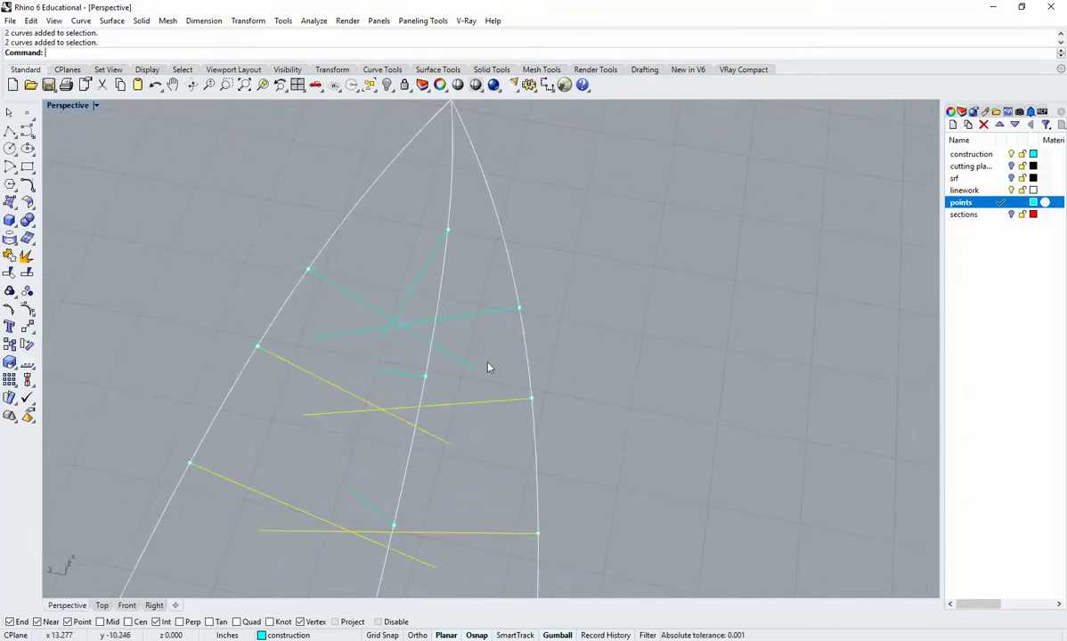
shift+drag(469, 323, 467, 312)
scroll(467, 311, down, 3)
right_drag(595, 403, 521, 401)
scroll(509, 441, down, 3)
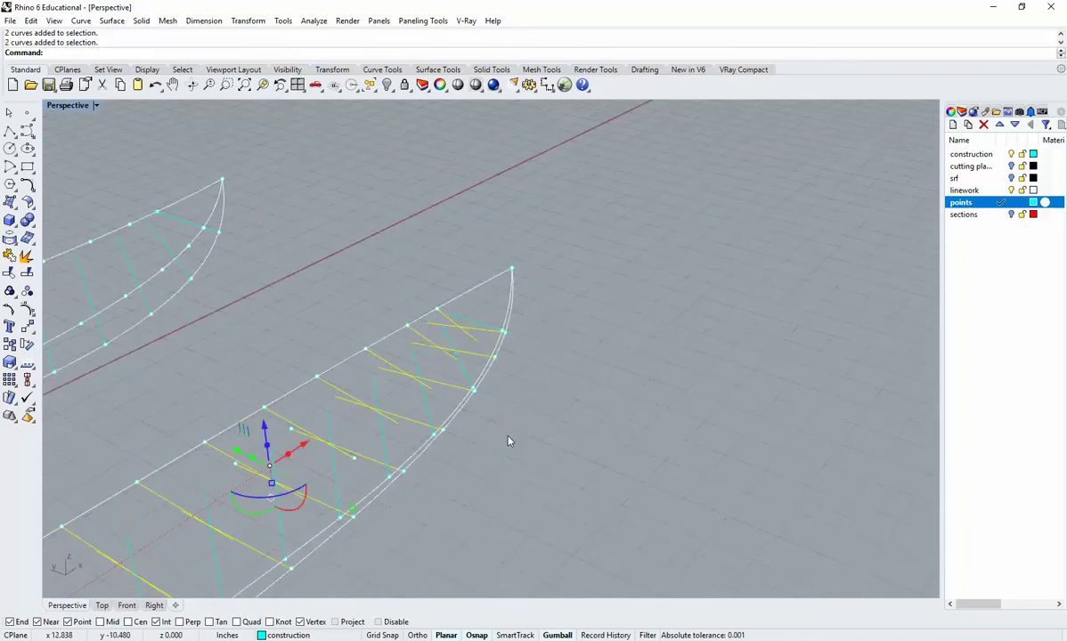
shift+right_drag(510, 441, 631, 412)
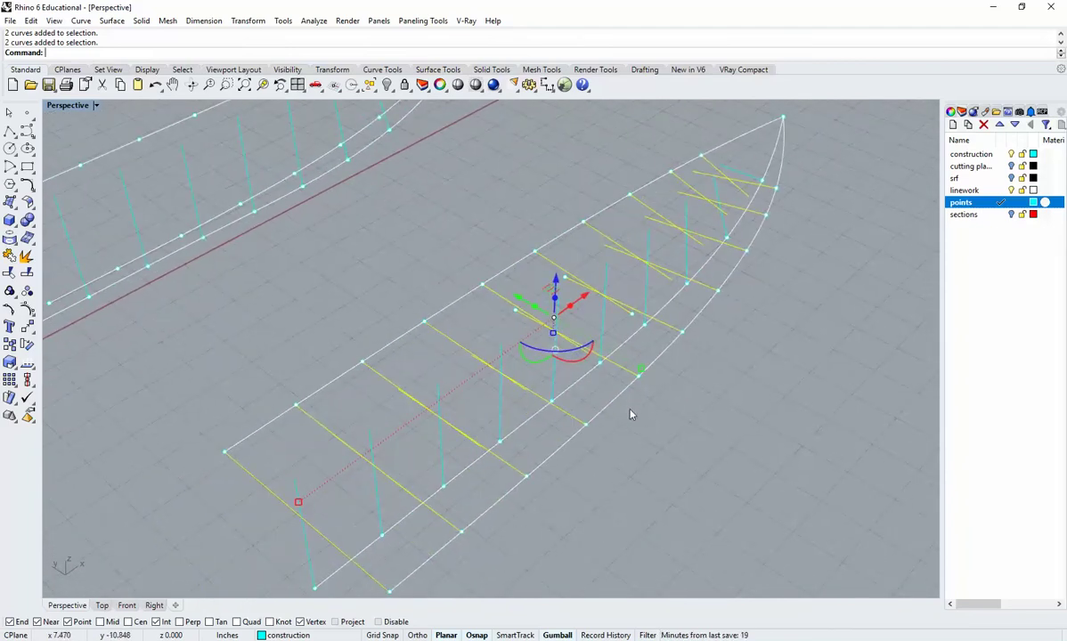
scroll(630, 414, up, 3)
text(Intersect)
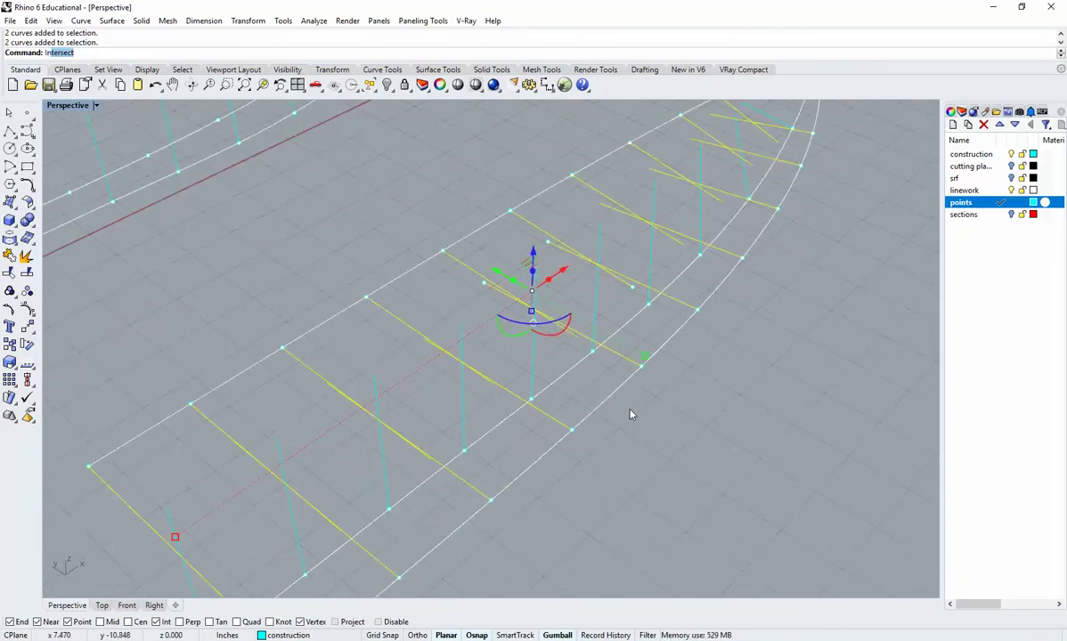
key(Return)
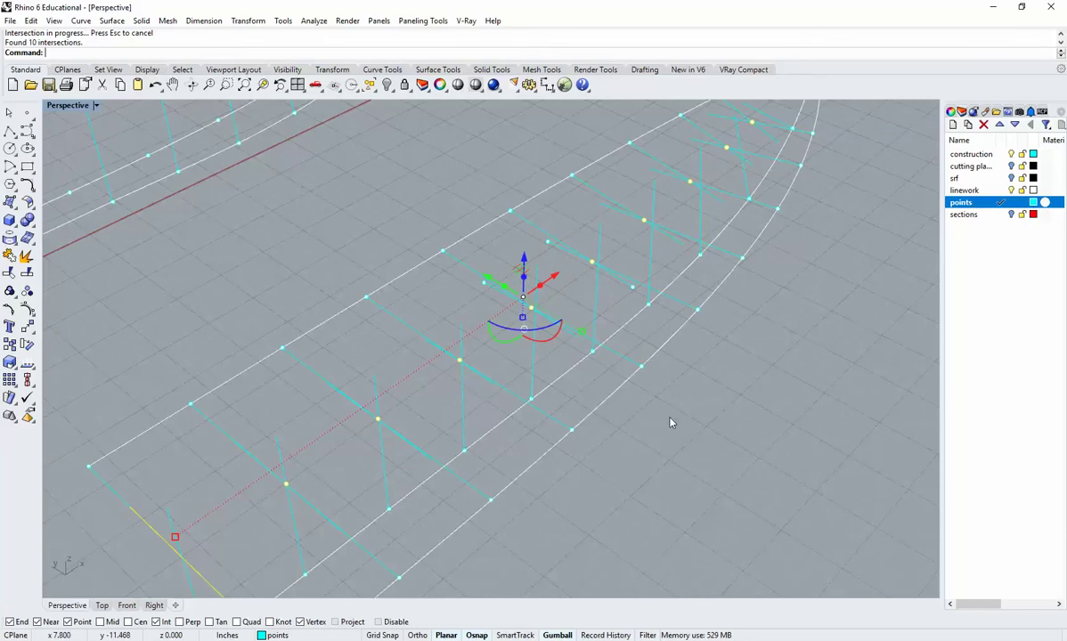
Delete the perpendicular construction line that starts at the far side curve on the hull's open end
shift+right_drag(627, 505, 669, 401)
right_drag(392, 377, 550, 374)
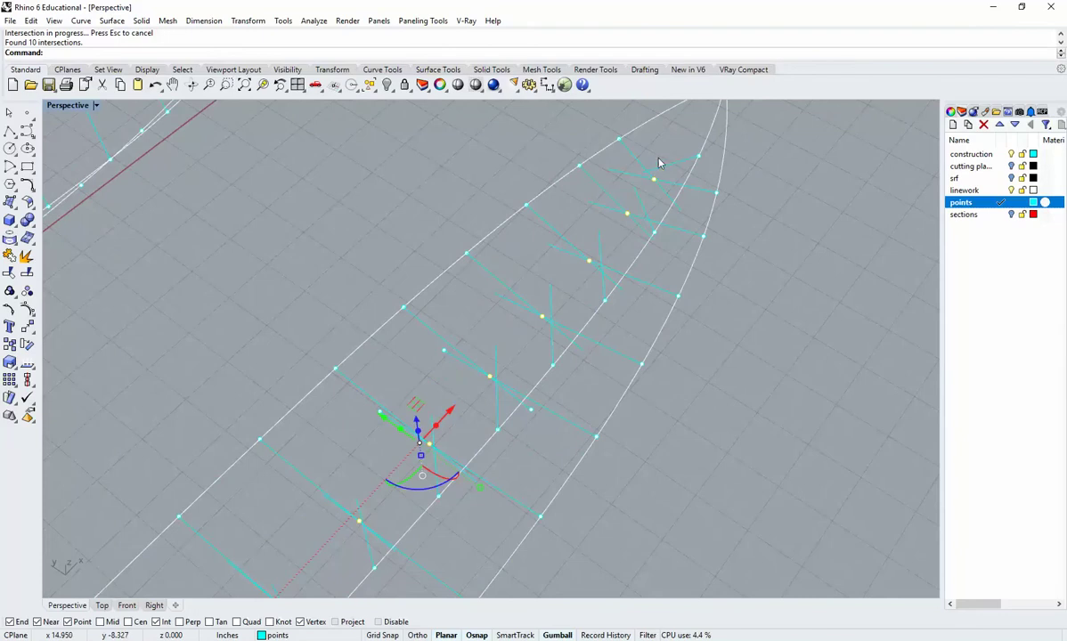
right_drag(653, 163, 611, 376)
scroll(488, 405, up, 6)
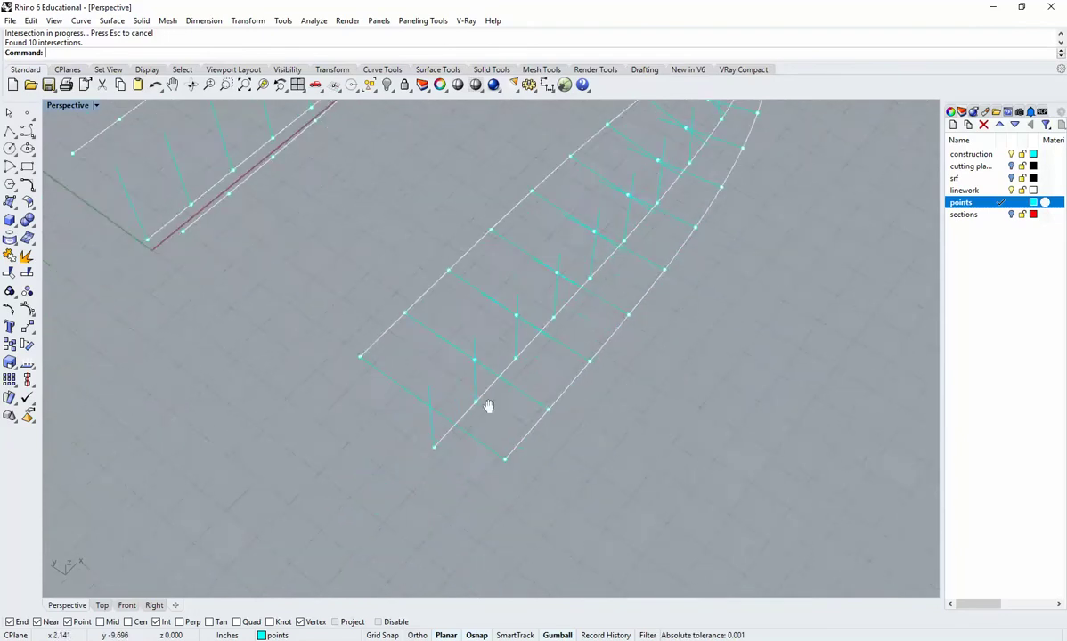
click(427, 342)
click(468, 361)
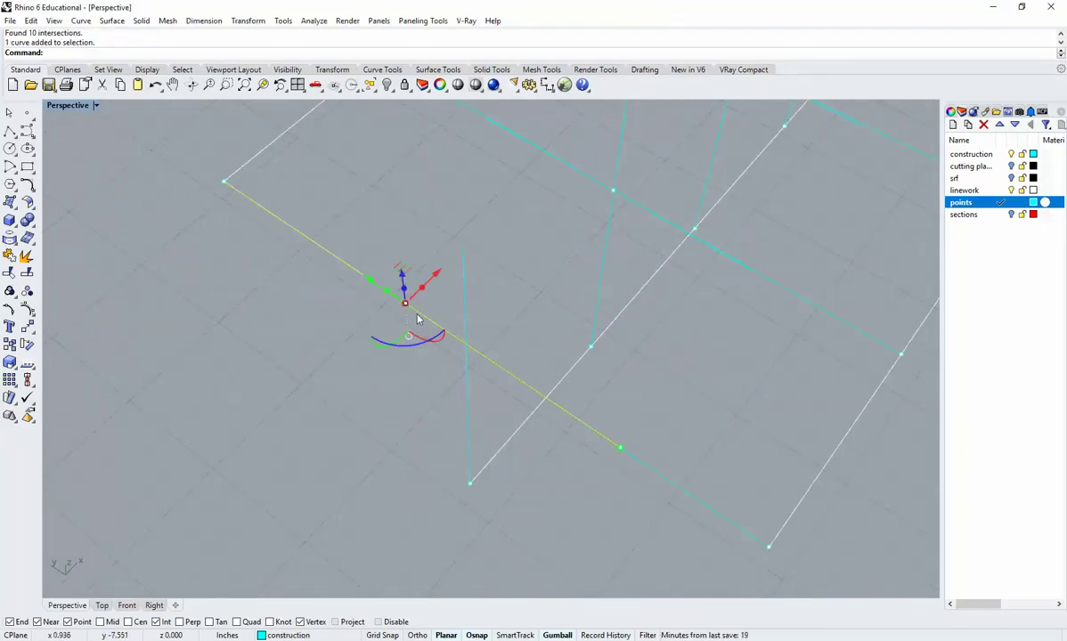
key(Delete)
right_drag(484, 369, 439, 412)
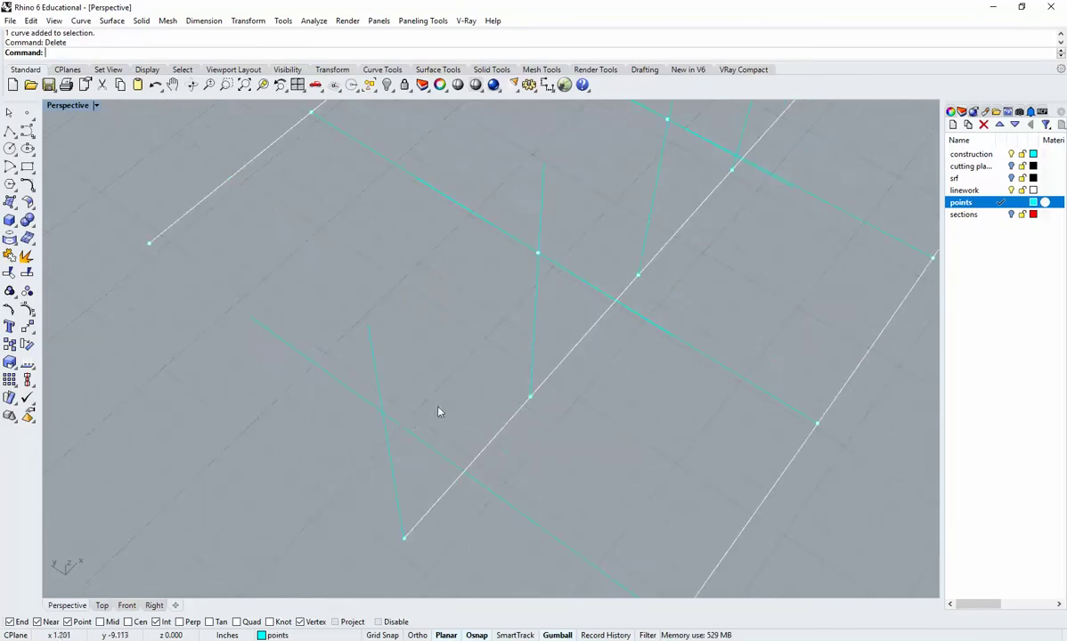
Try to intersect the near side's perpendicular line at the open end with the middle curve's perpendicular line
click(392, 427)
click(428, 455)
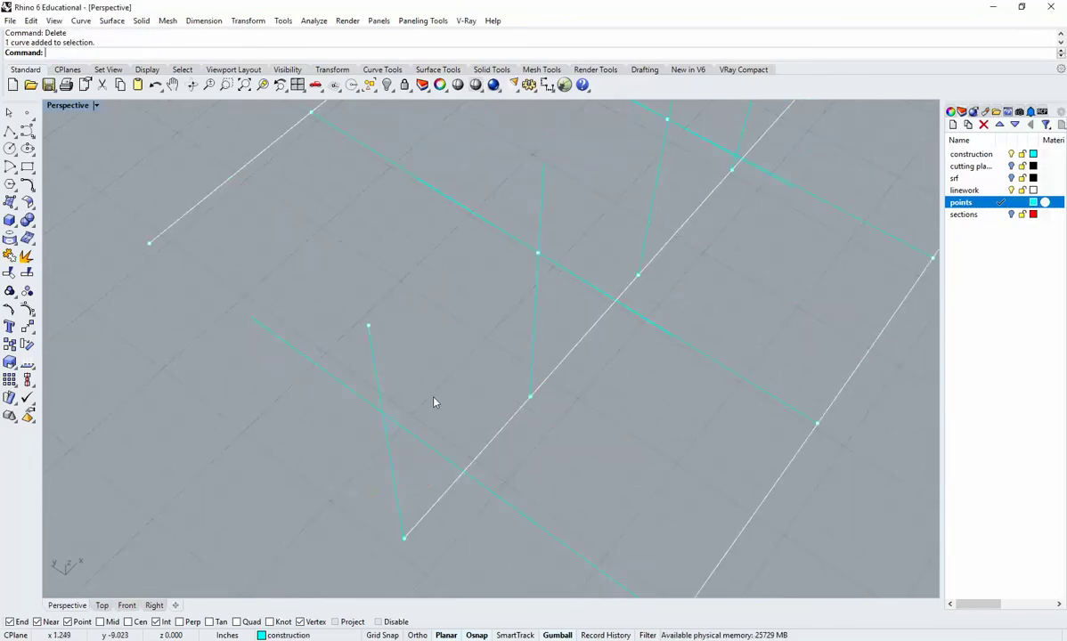
drag(362, 427, 362, 428)
text(Intersect)
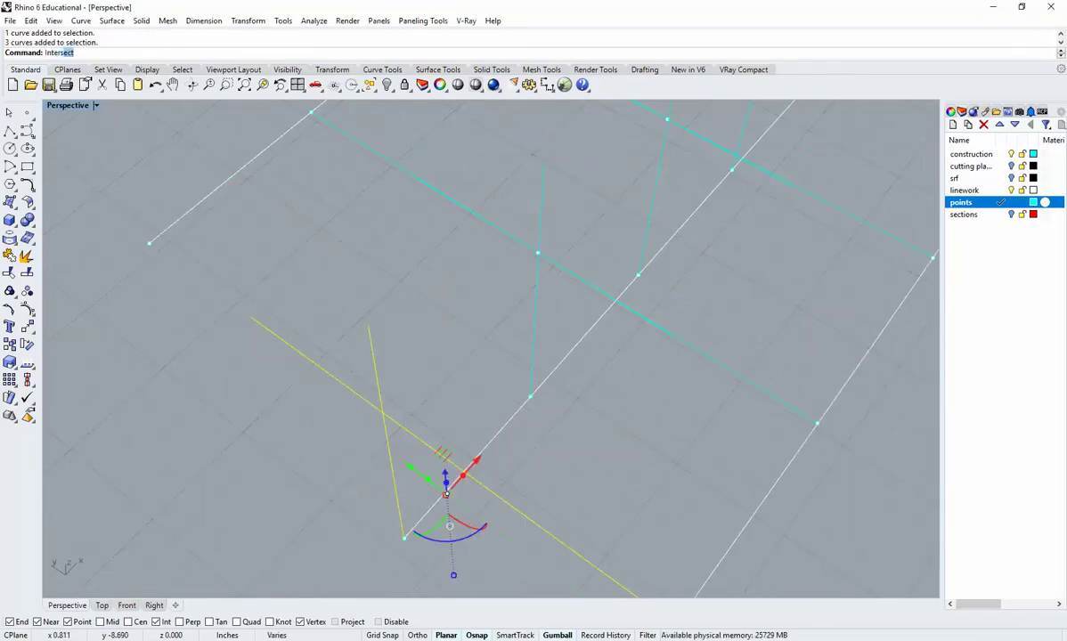
key(Return)
click(460, 410)
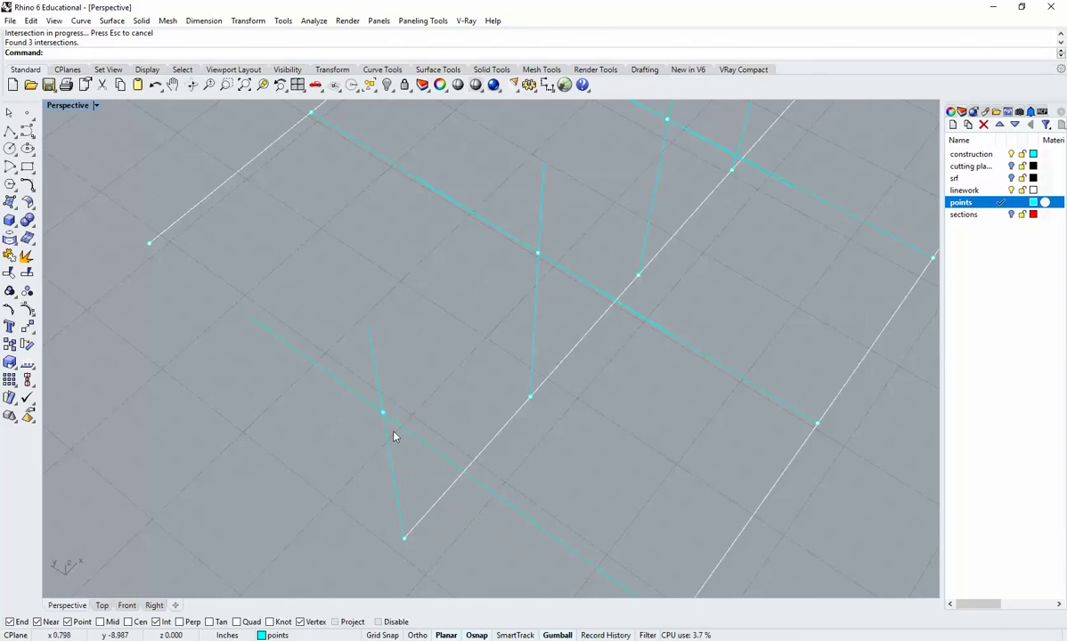
scroll(392, 418, up, 5)
scroll(385, 397, down, 4)
key(ctrl+z)
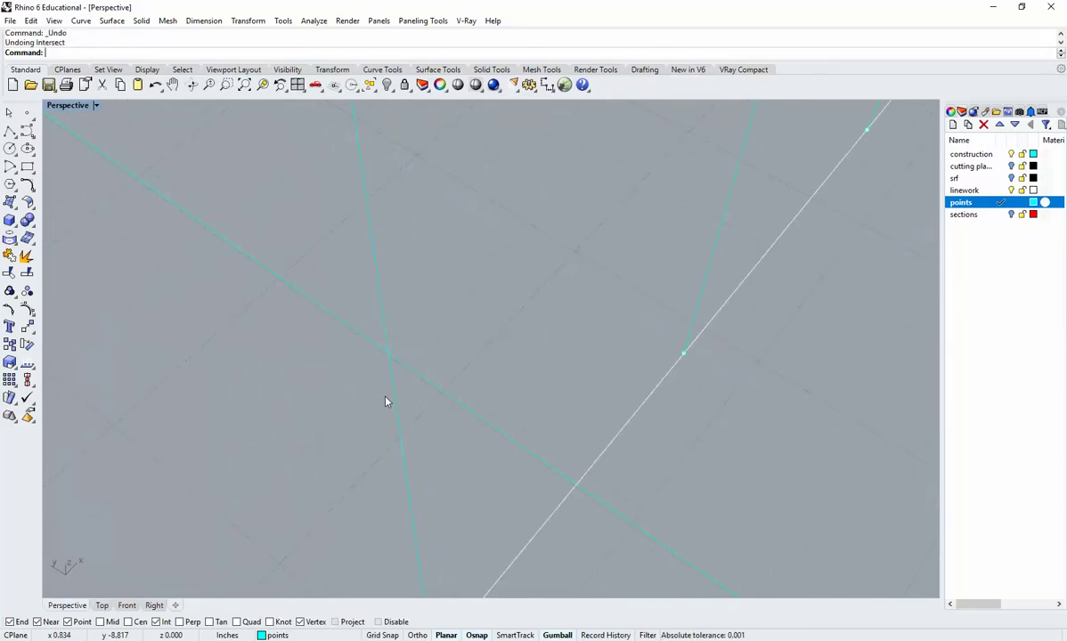
Delete the shorter line that overlaps the middle curve's perpendicular line at the hull's open end
scroll(386, 397, down, 5)
scroll(439, 406, down, 2)
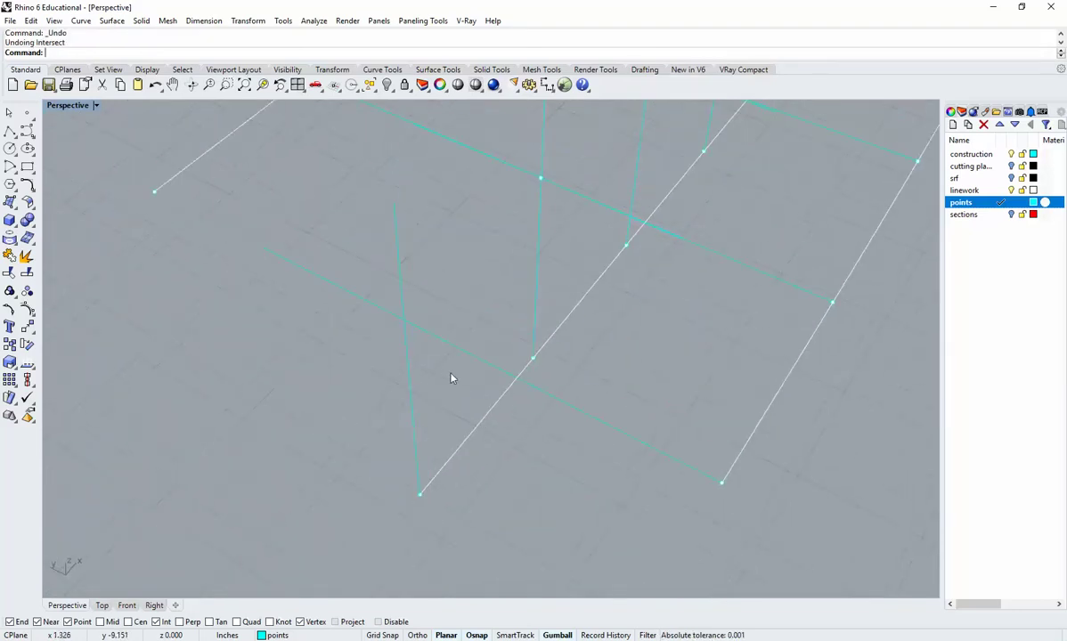
click(444, 342)
click(474, 371)
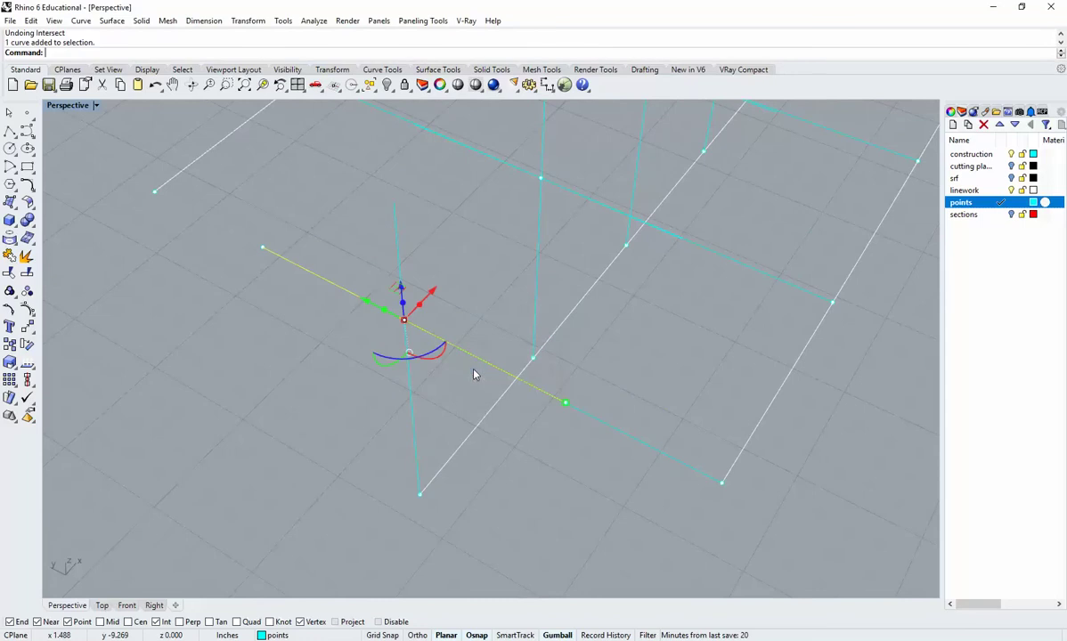
click(544, 441)
click(565, 417)
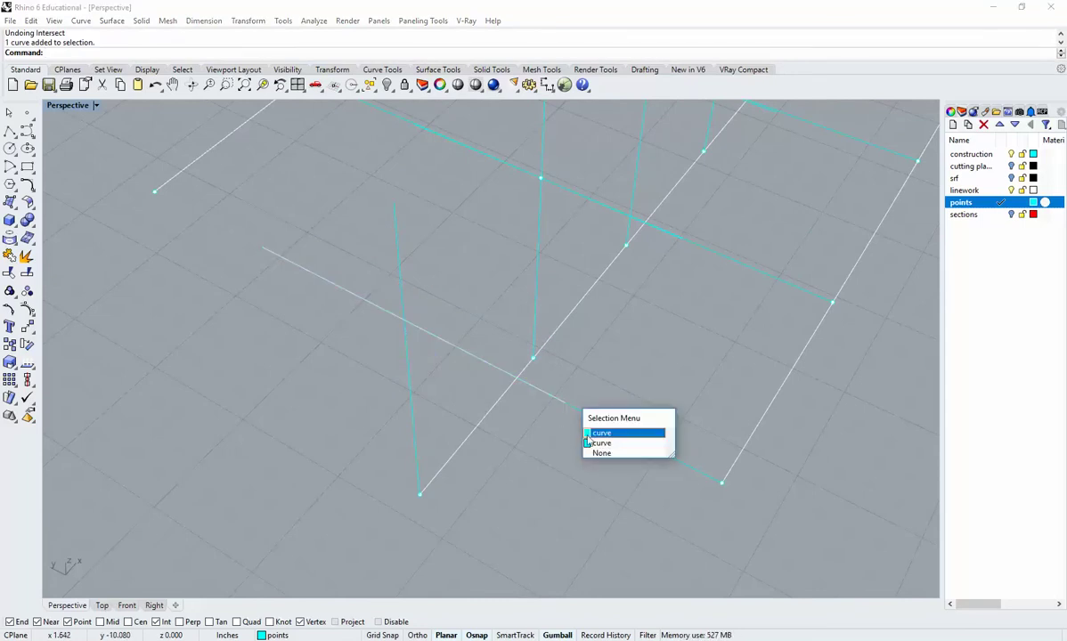
click(590, 440)
key(Delete)
click(559, 407)
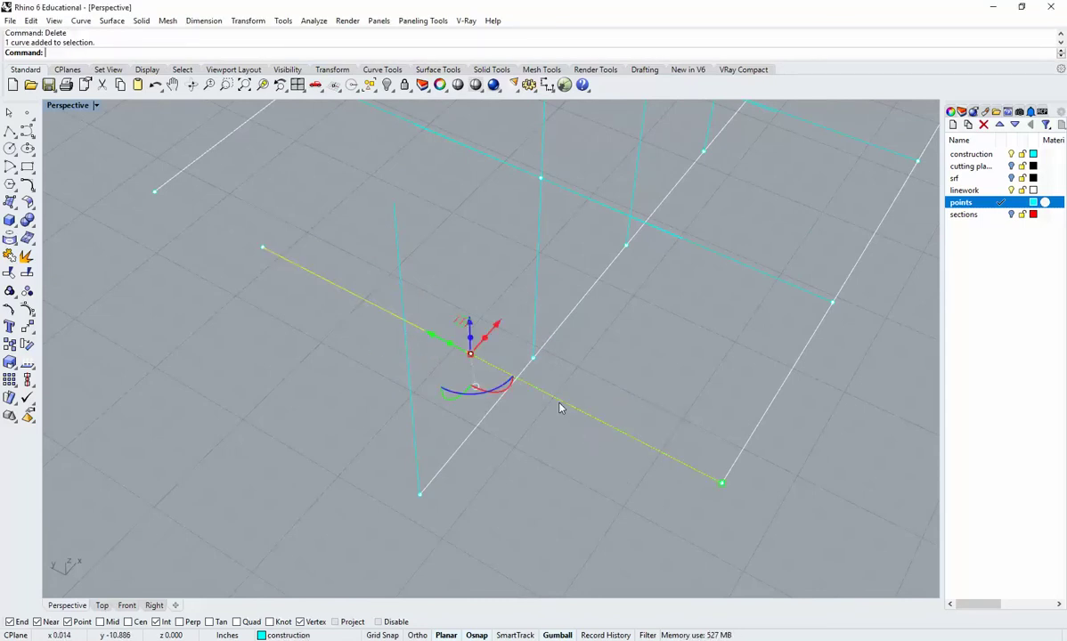
key(Escape)
Examine how the side curves' intersection point near the open end sits against the perpendicular lines crossing around it
right_drag(559, 407, 448, 410)
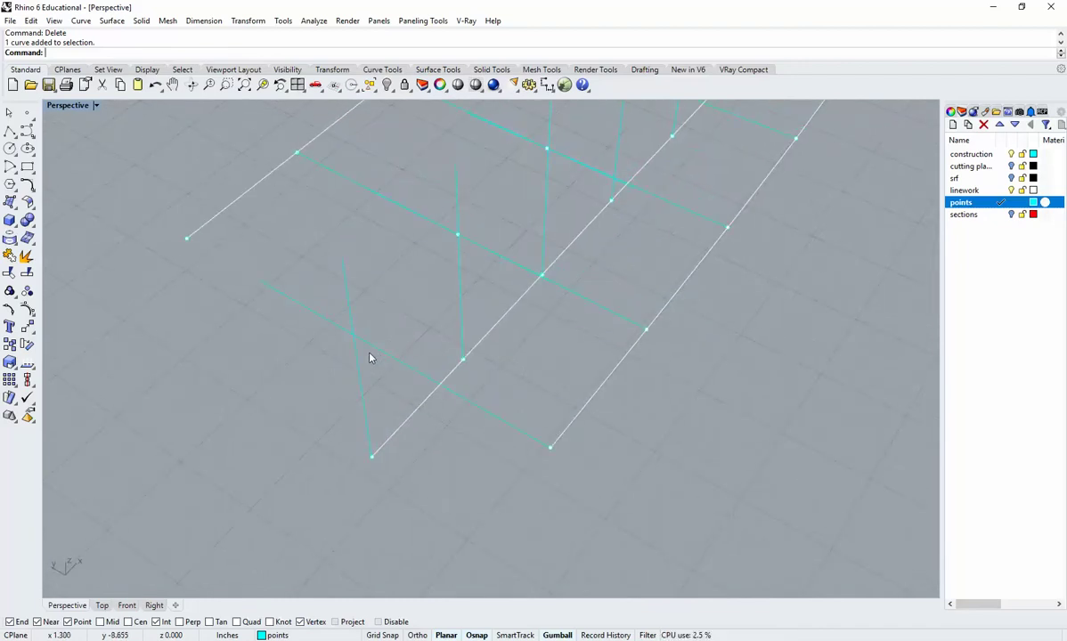
scroll(356, 350, up, 3)
scroll(340, 333, down, 3)
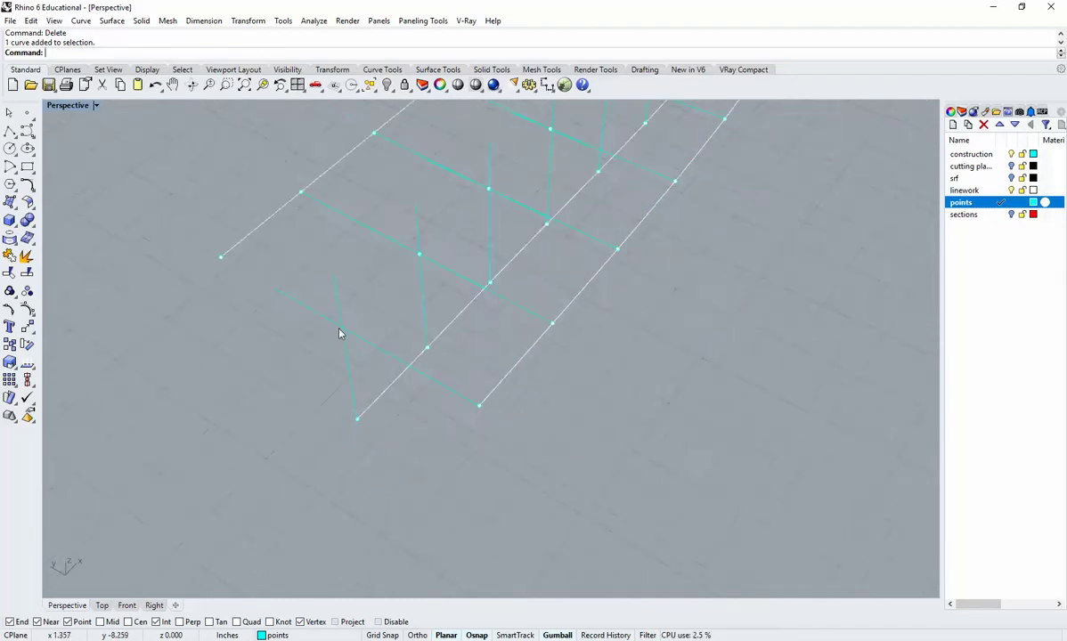
scroll(427, 347, up, 6)
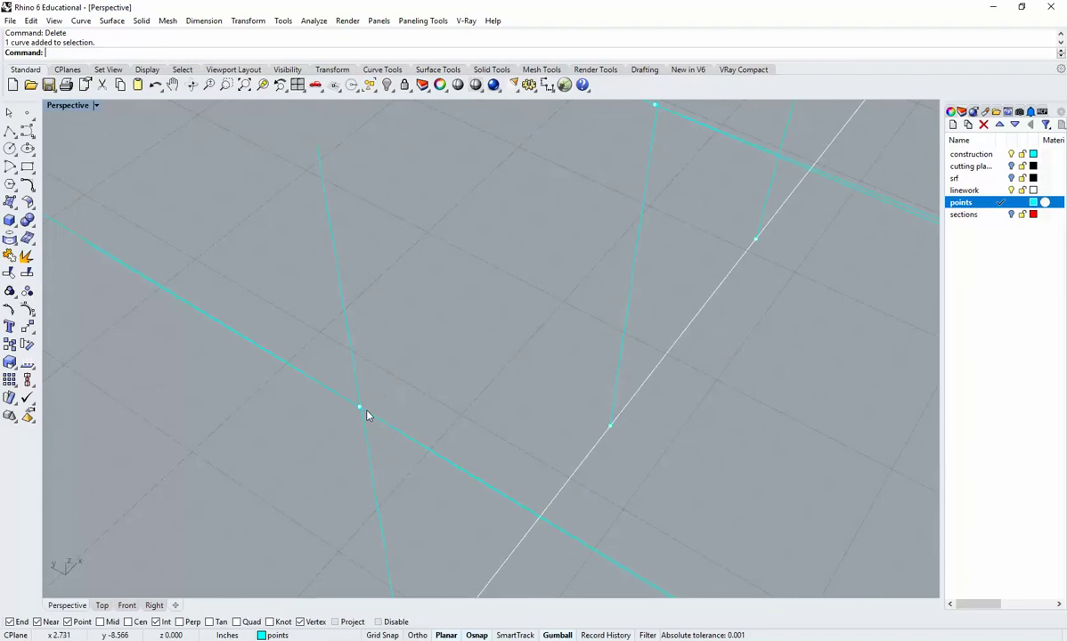
scroll(364, 414, up, 2)
key(ctrl+w)
drag(380, 423, 338, 396)
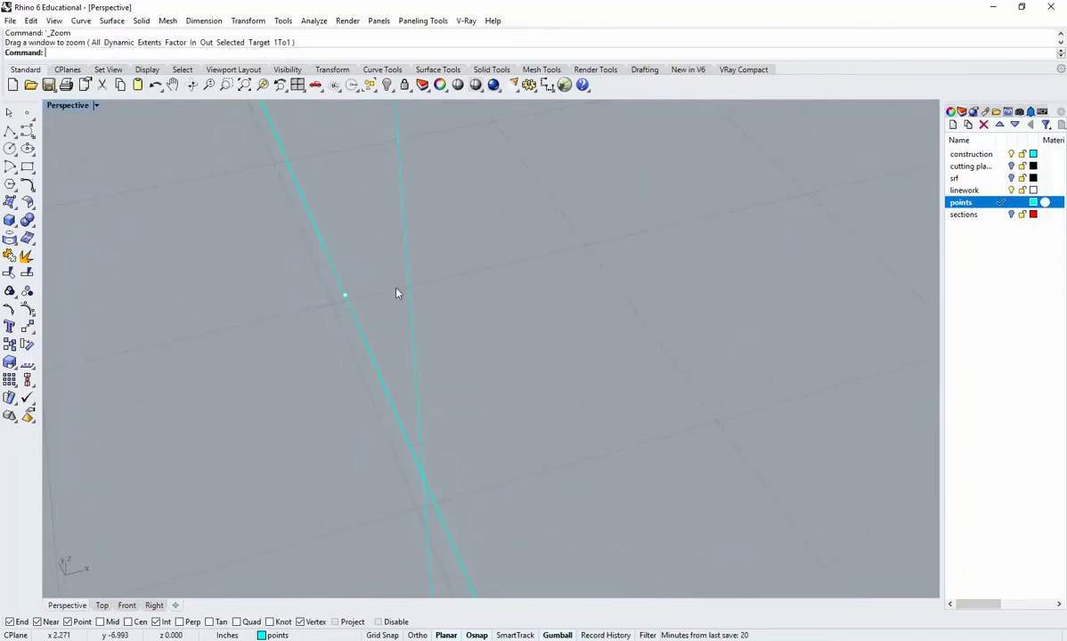
right_drag(383, 297, 401, 378)
click(383, 383)
key(Escape)
click(407, 348)
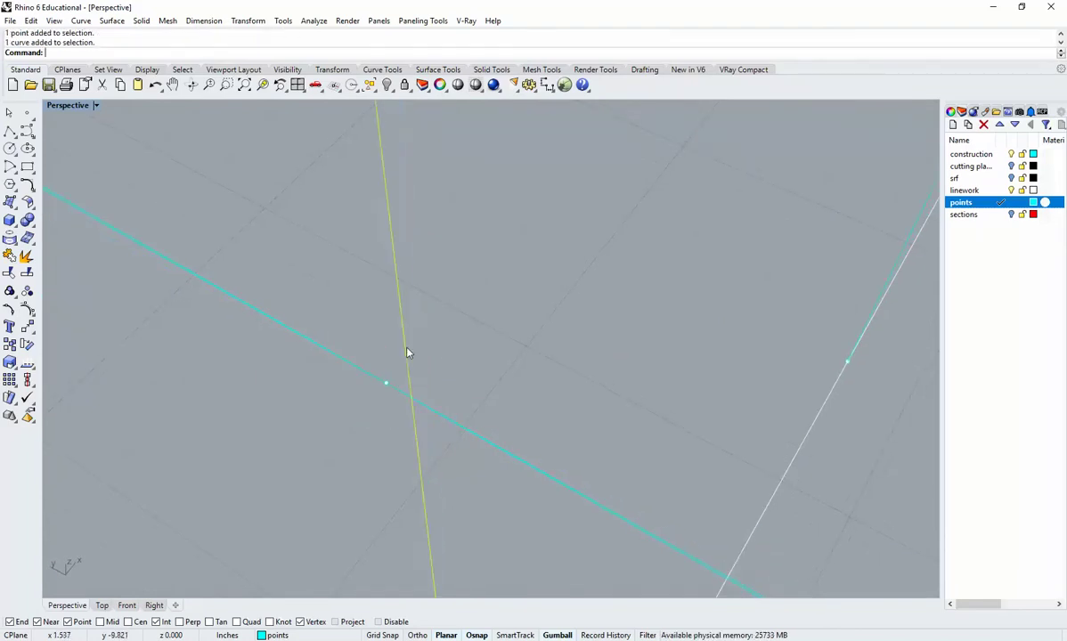
click(494, 358)
key(Escape)
scroll(495, 363, down, 10)
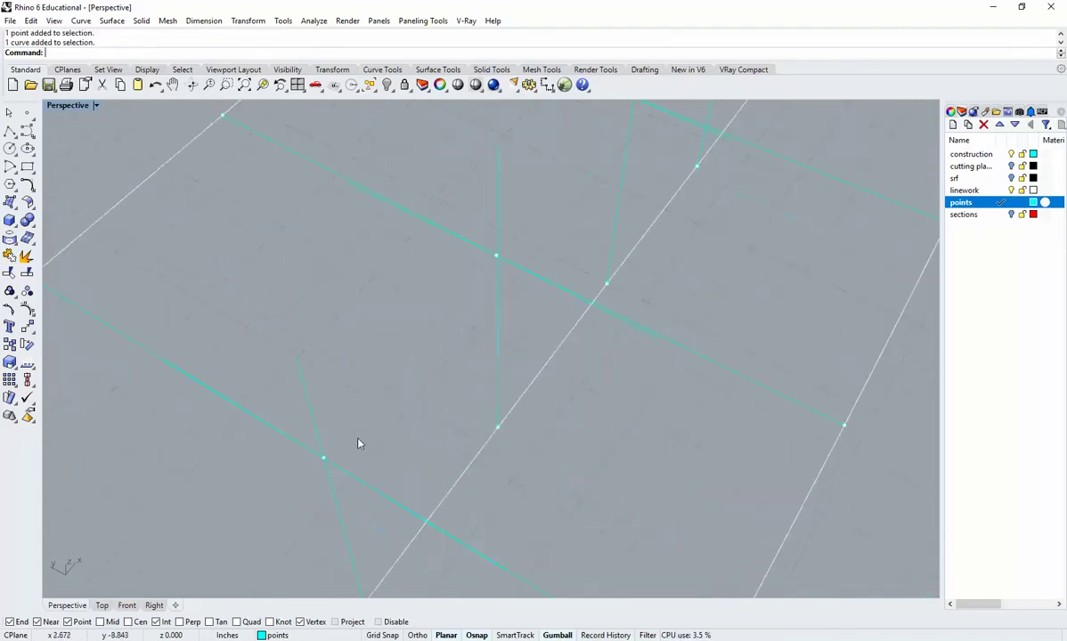
Examine the remaining intersection points towards the bow against the middle curve's perpendicular lines
right_drag(487, 352, 494, 306)
scroll(493, 306, up, 5)
scroll(579, 195, down, 6)
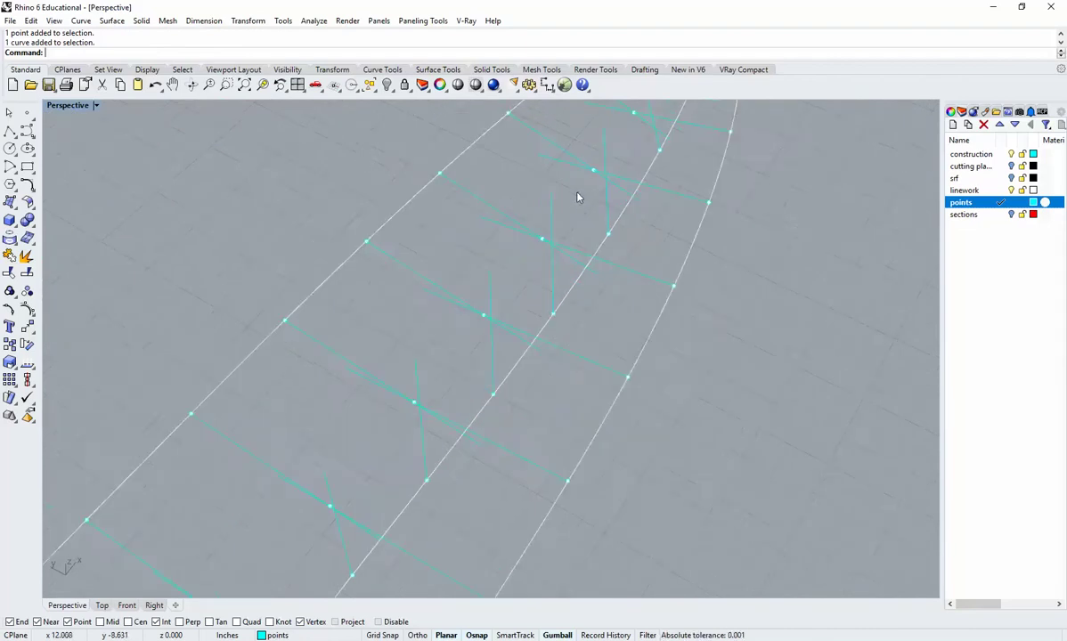
right_drag(579, 195, 585, 351)
text(z)
key(Return)
drag(642, 265, 546, 189)
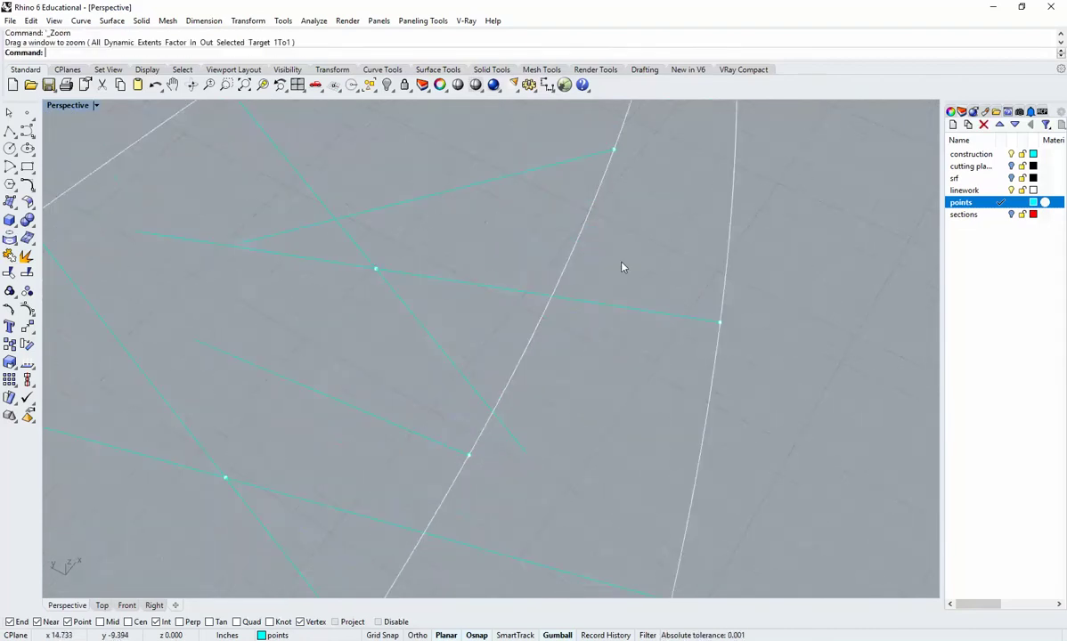
right_drag(621, 265, 599, 254)
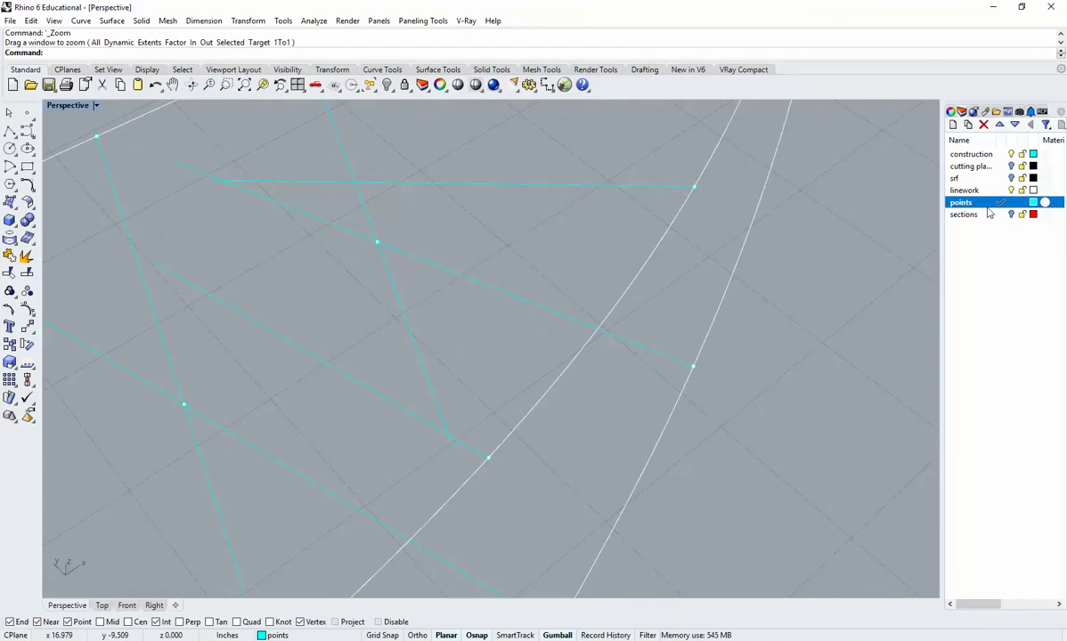
Make the construction layer current and set the points layer's colour to Gold
double_click(990, 155)
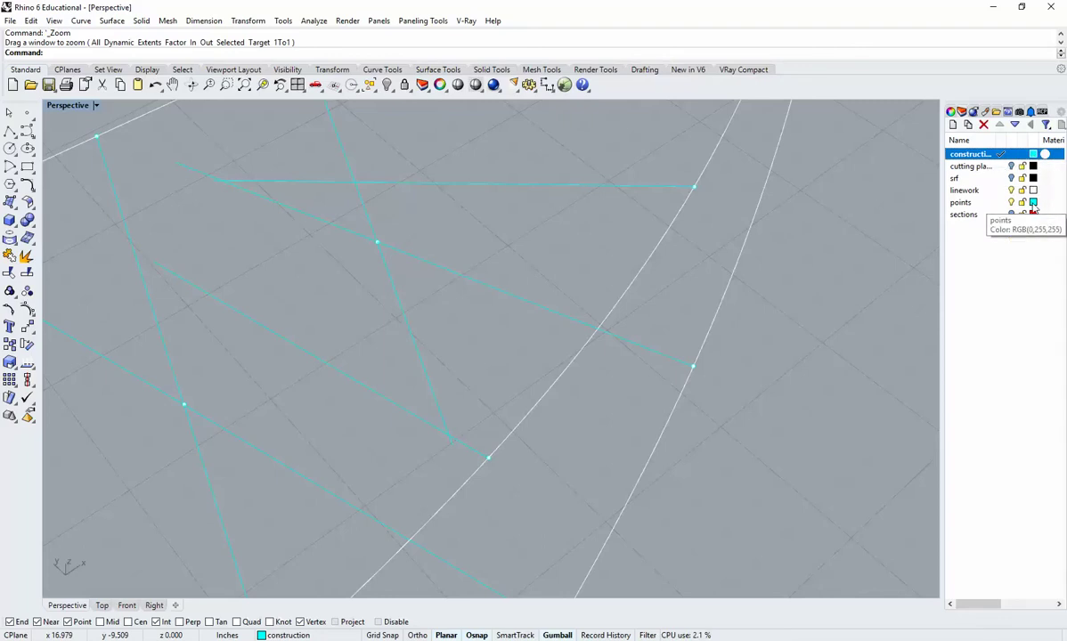
click(1034, 203)
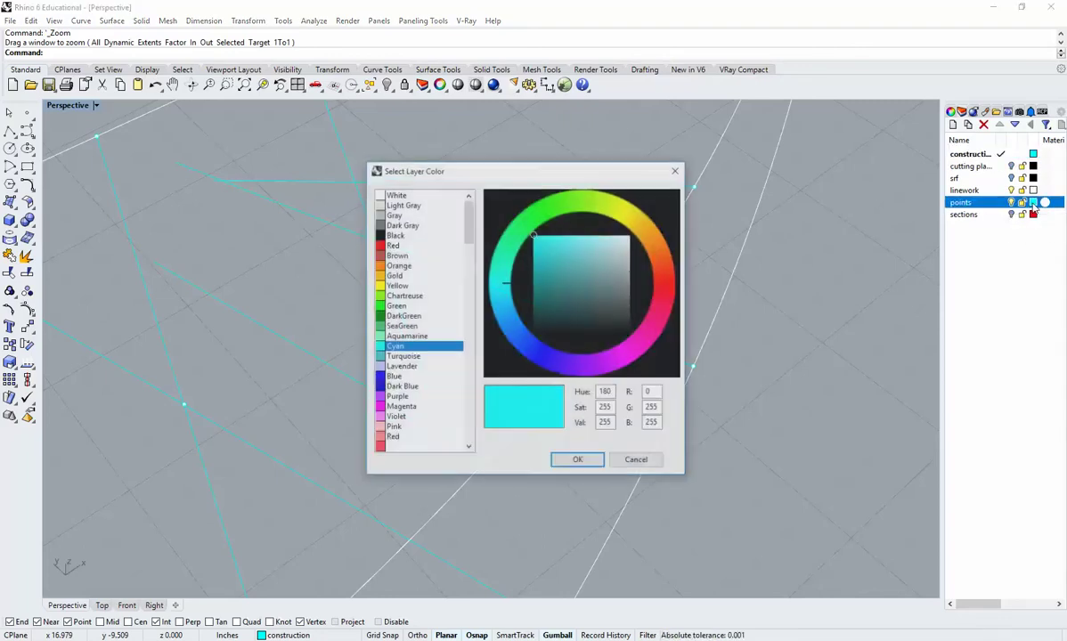
click(395, 276)
click(578, 460)
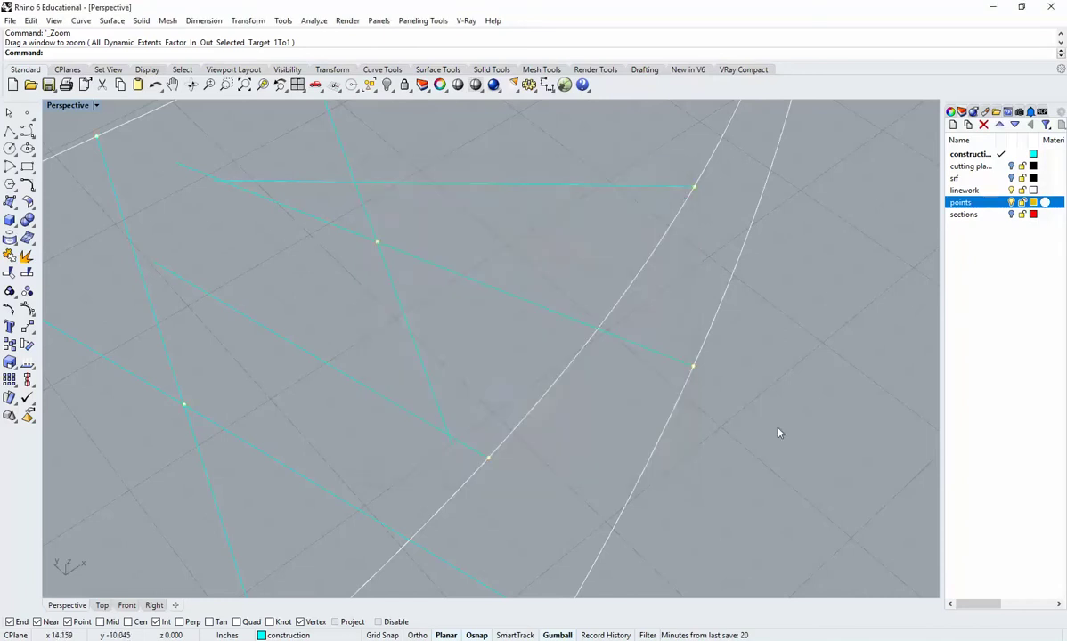
Draw a polyline on the construction layer from the intersection point nearest the bow to the middle curve's corresponding division point
scroll(583, 362, down, 5)
right_drag(584, 362, 534, 361)
scroll(543, 317, up, 5)
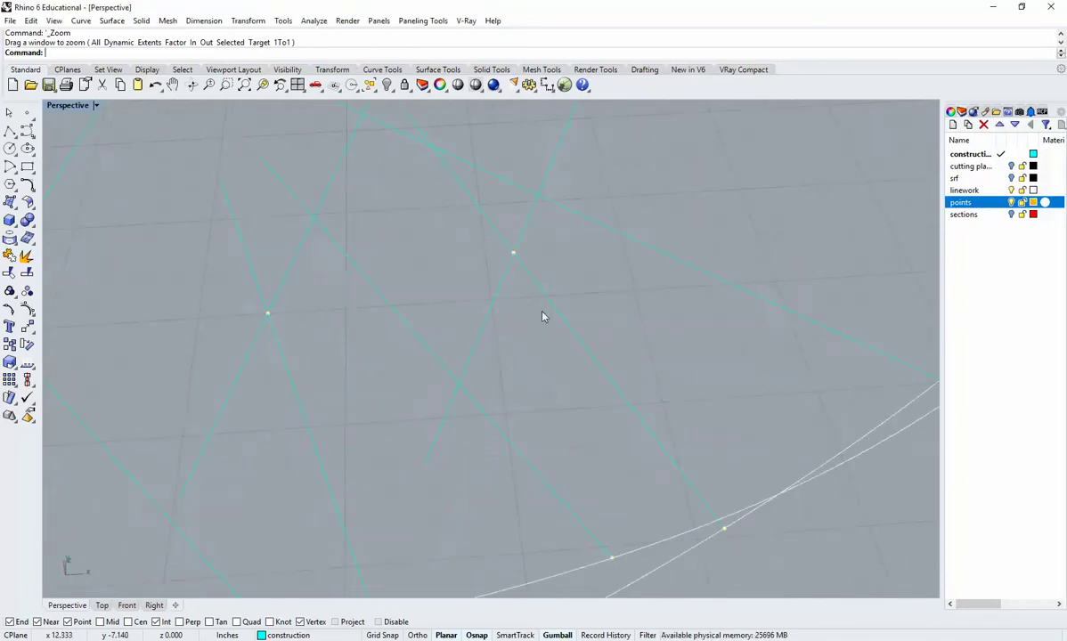
click(10, 130)
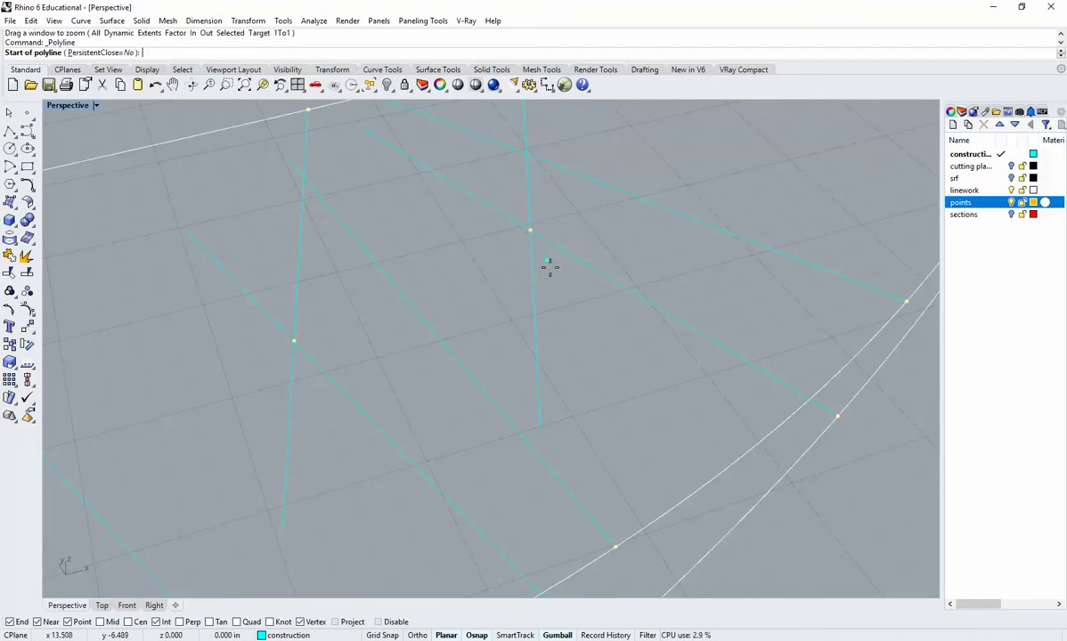
right_drag(550, 267, 586, 298)
click(546, 249)
click(703, 287)
right_click(677, 305)
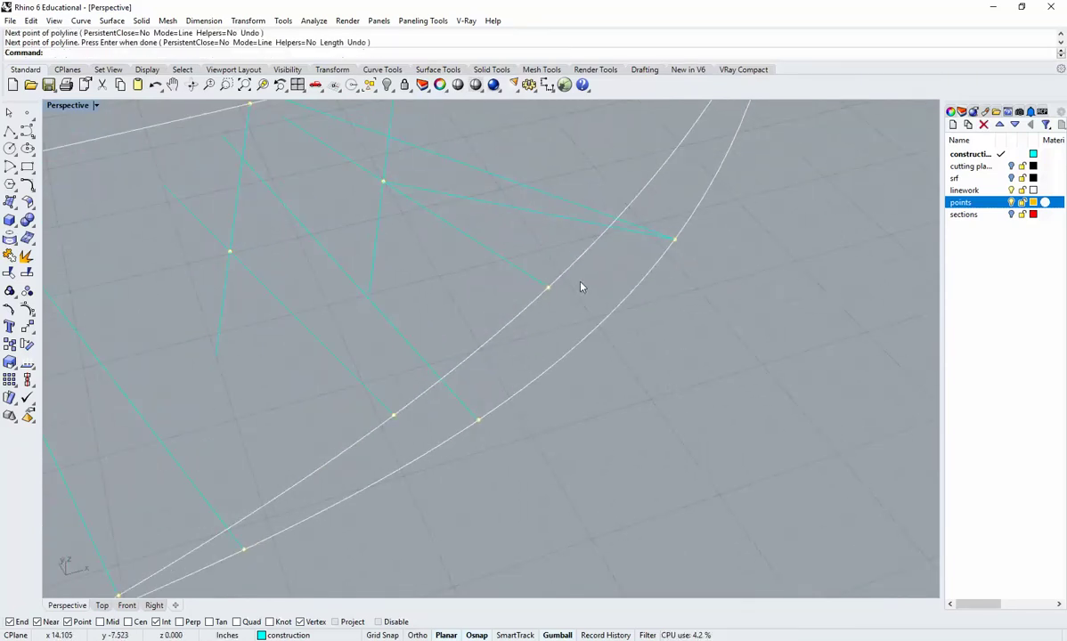
Create a new layer named "constr 2" below the construction layer
right_drag(548, 219, 555, 269)
scroll(538, 268, up, 2)
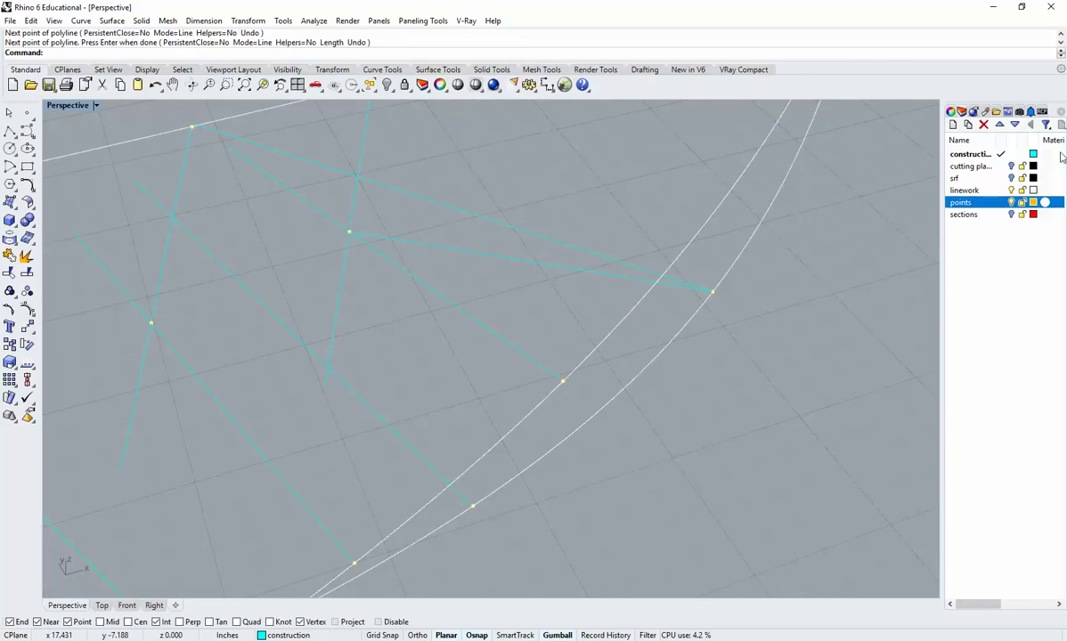
click(969, 155)
click(954, 125)
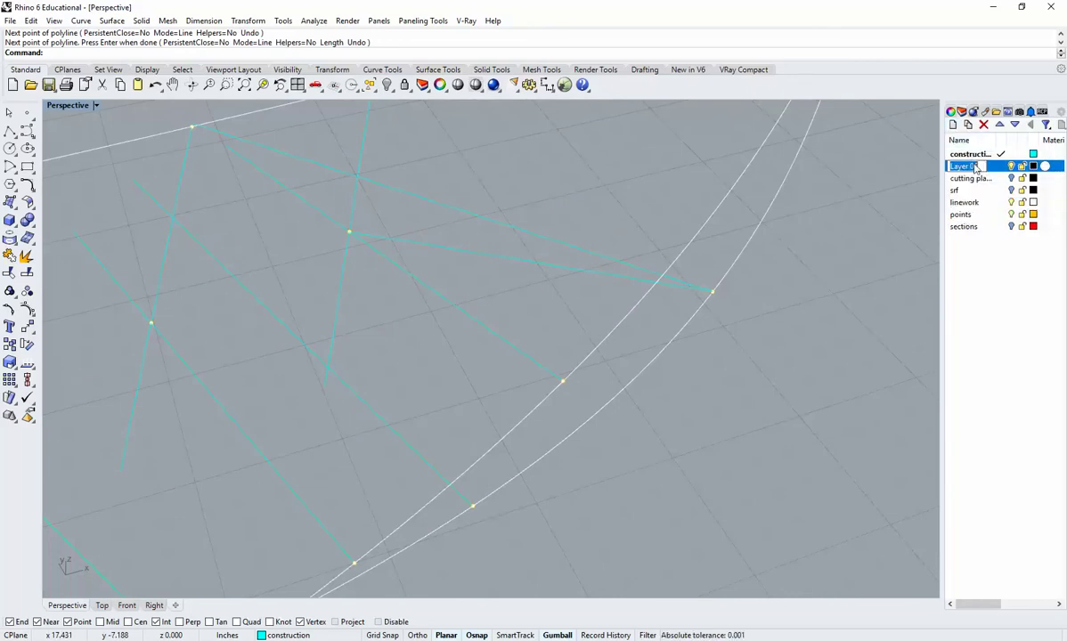
text(constr)
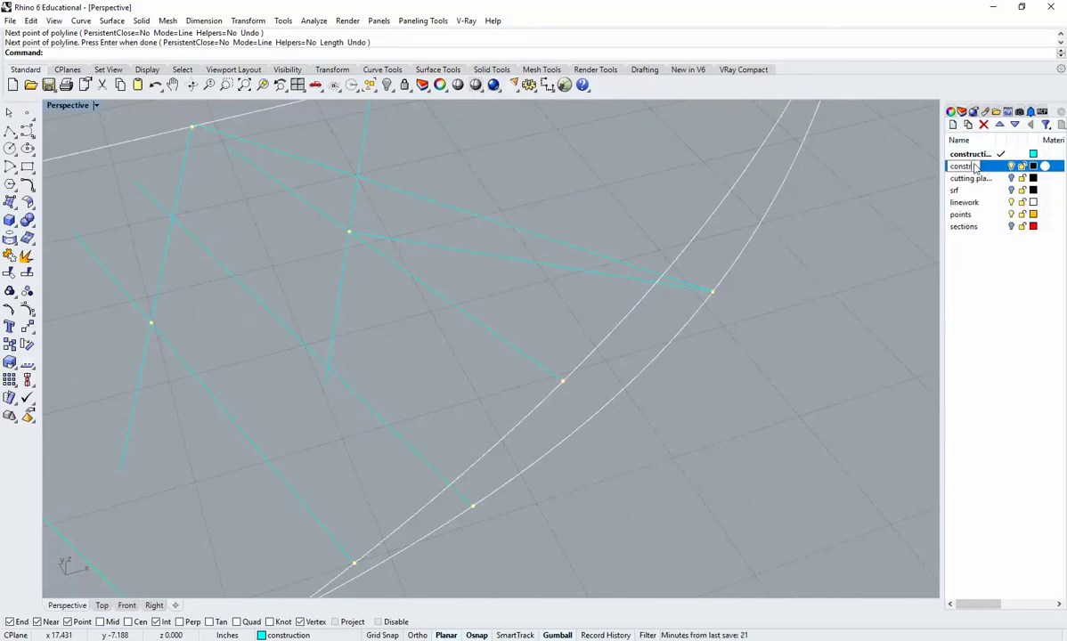
text( 2)
click(1001, 241)
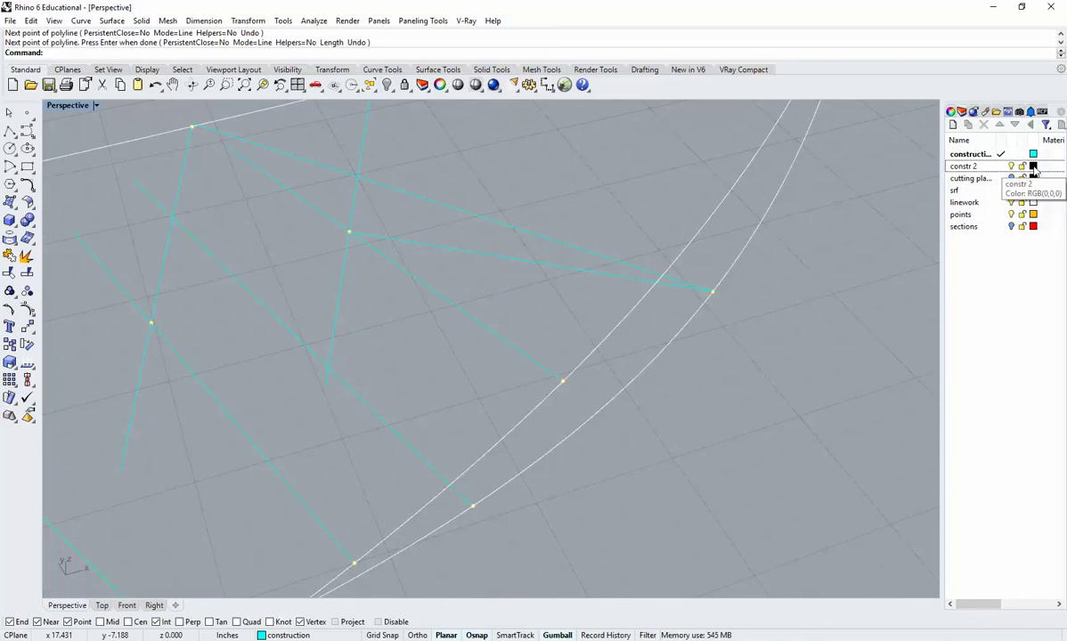
Set the constr 2 layer's colour to Magenta and make that layer current
click(1035, 168)
click(400, 194)
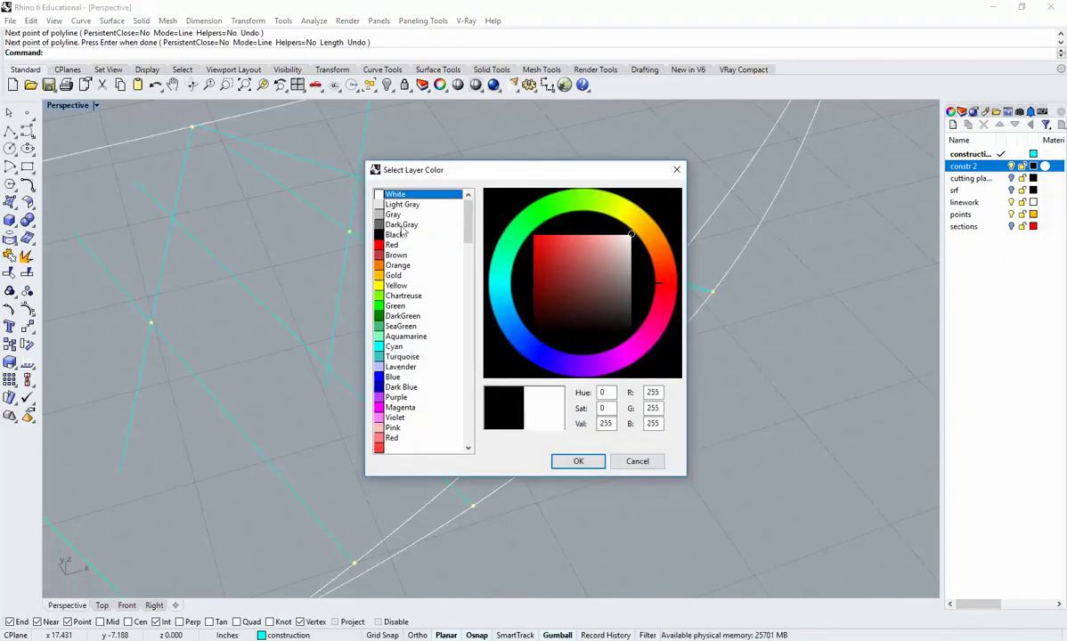
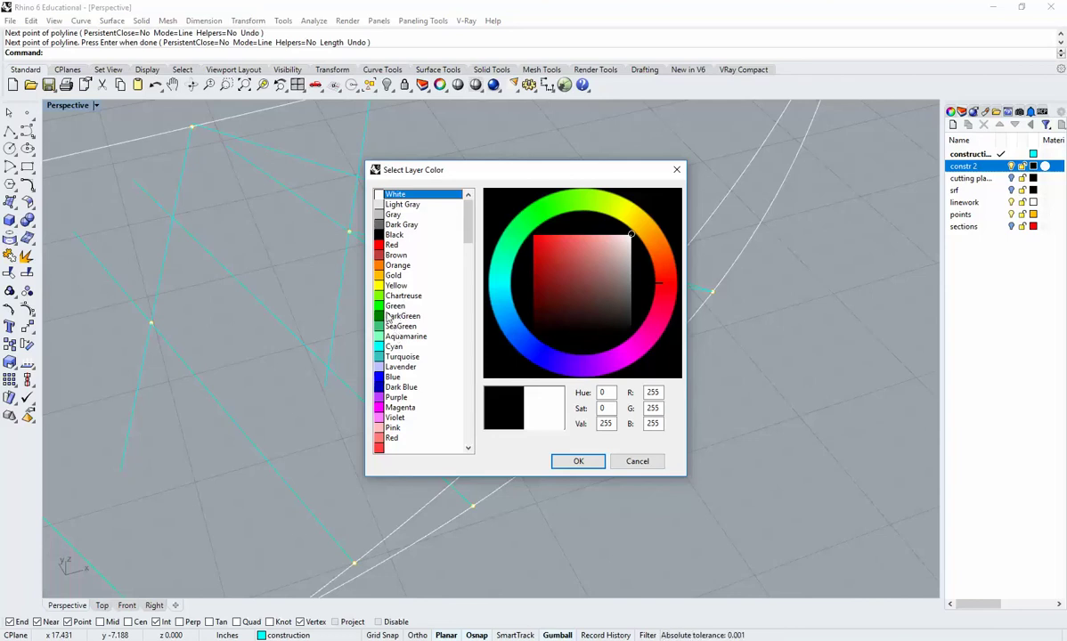
click(394, 306)
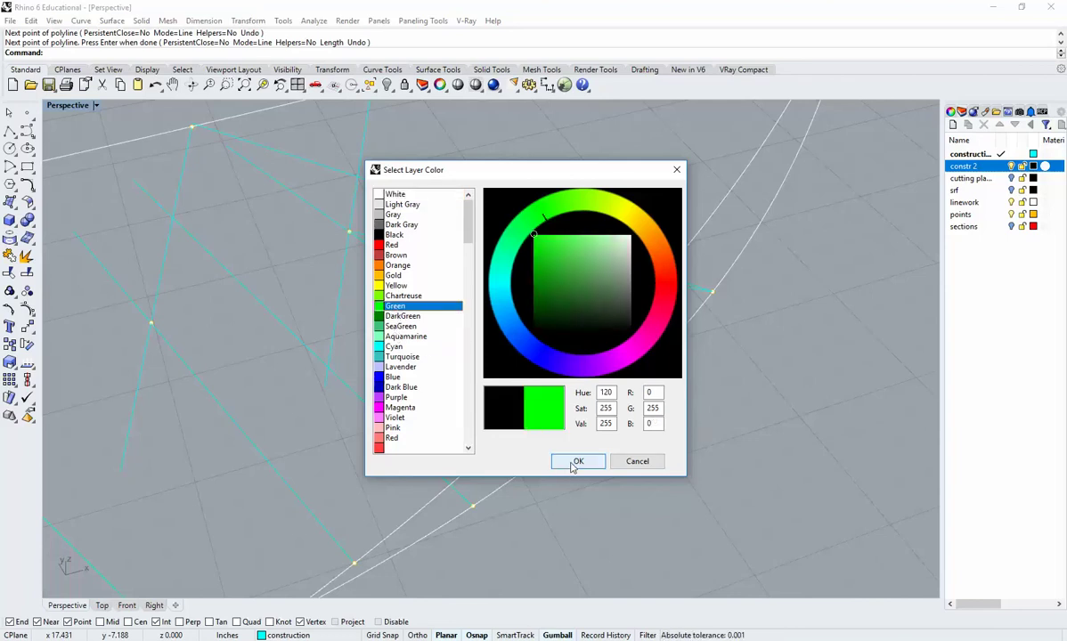
click(398, 407)
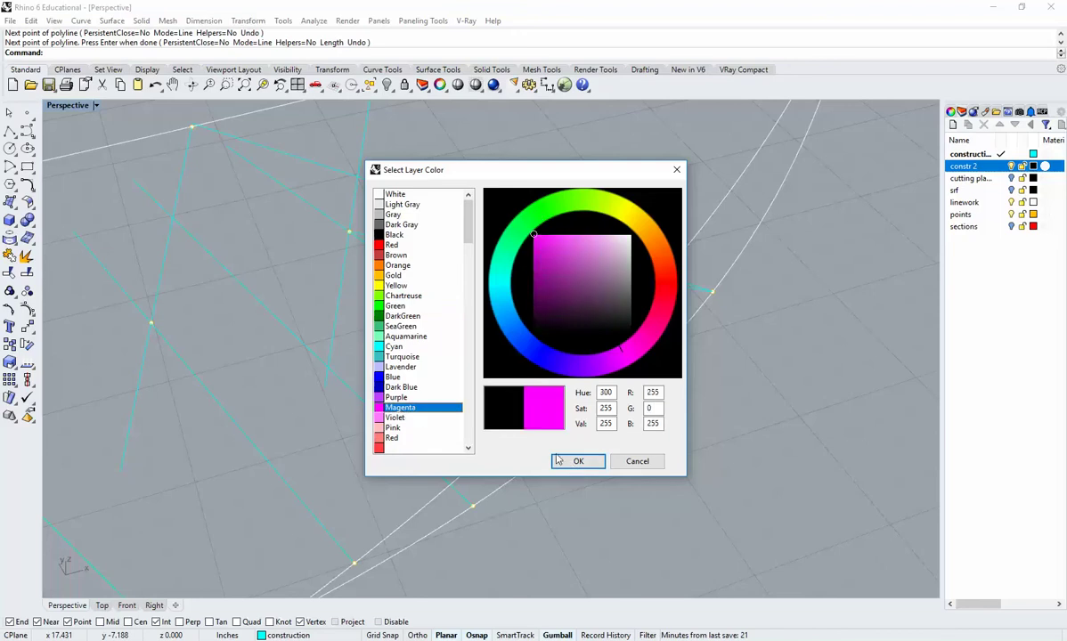
click(580, 462)
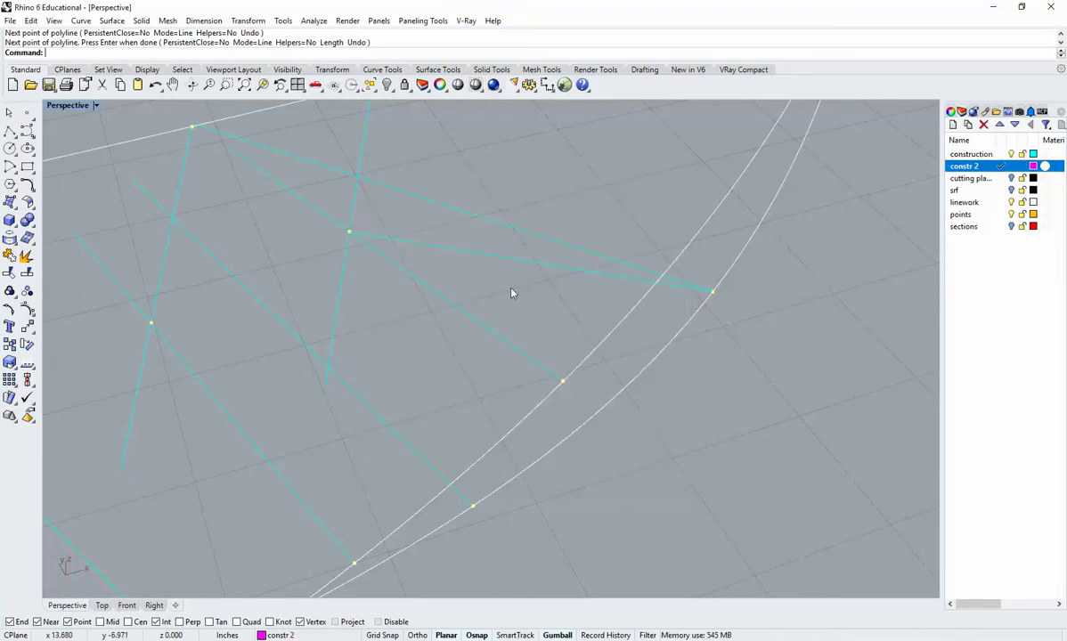
Delete the connecting line nearest the bow and redraw it on constr 2 from the intersection point to the middle curve's division point
click(525, 262)
key(Delete)
click(16, 133)
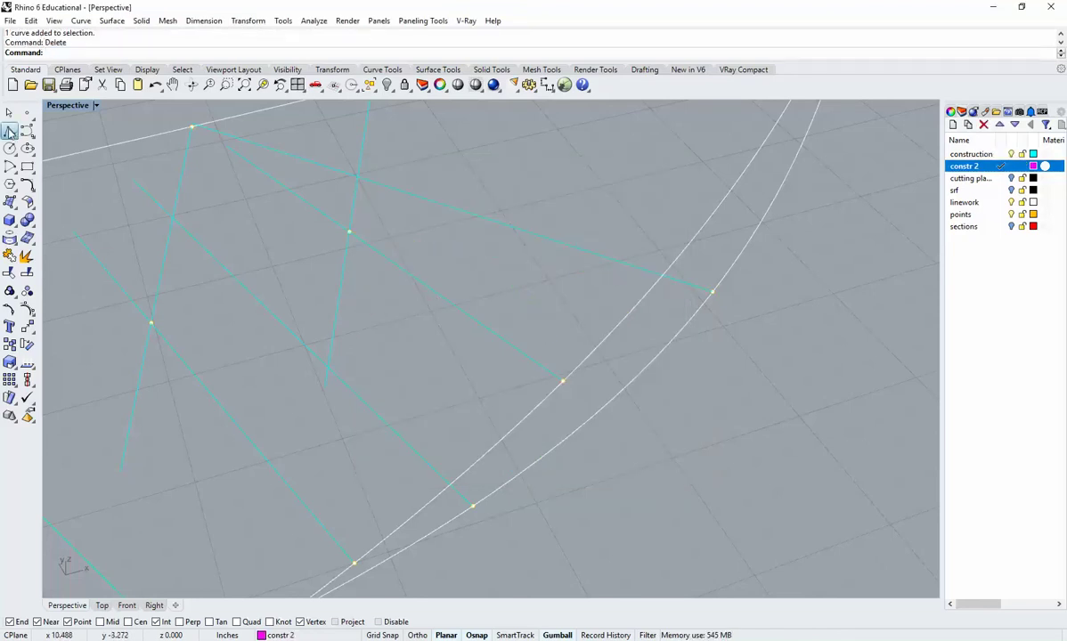
click(350, 233)
click(713, 295)
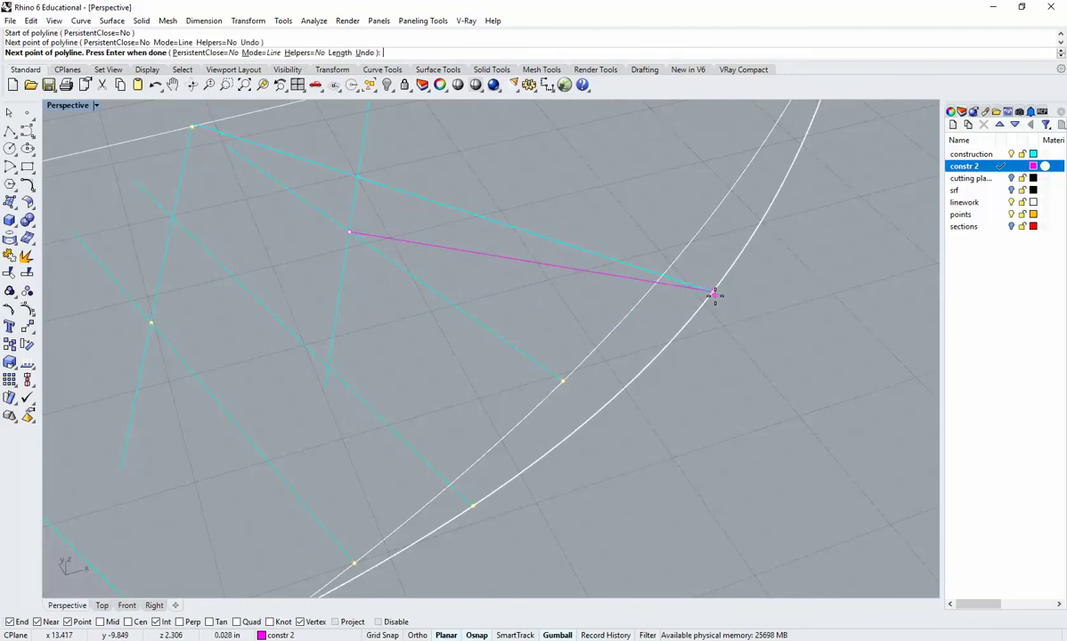
right_click(715, 296)
Draw a polyline from the second intersection point behind the bow to the middle curve's matching division point
right_drag(715, 296, 578, 316)
right_click(435, 311)
click(371, 266)
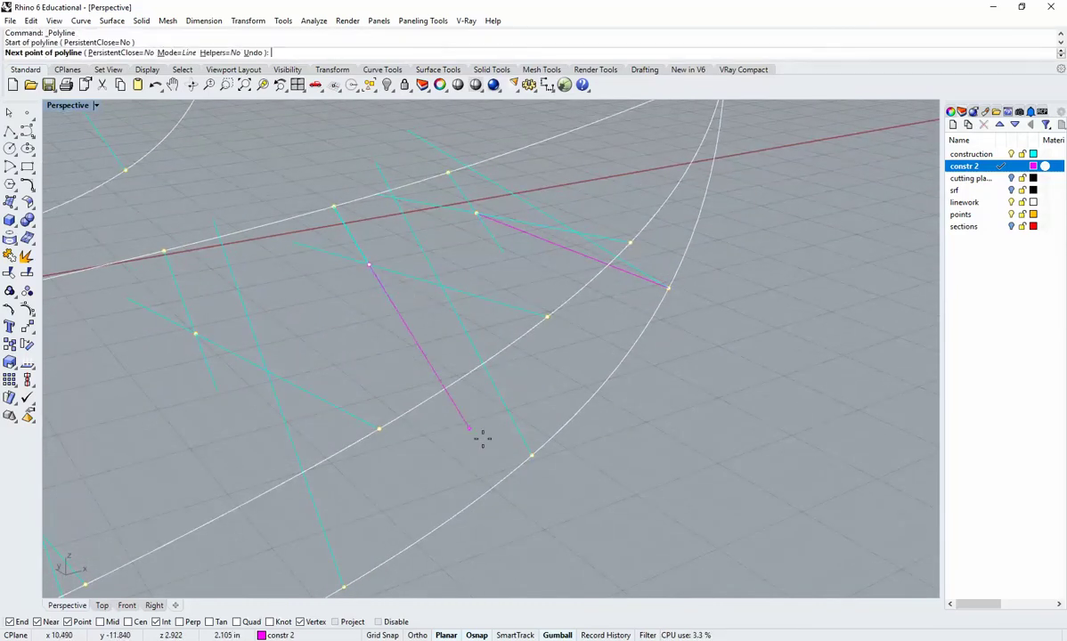
click(525, 458)
right_click(467, 442)
Connect the third intersection point from the bow to its matching division point on the middle curve with a polyline
right_drag(467, 443, 225, 325)
right_click(224, 325)
click(224, 323)
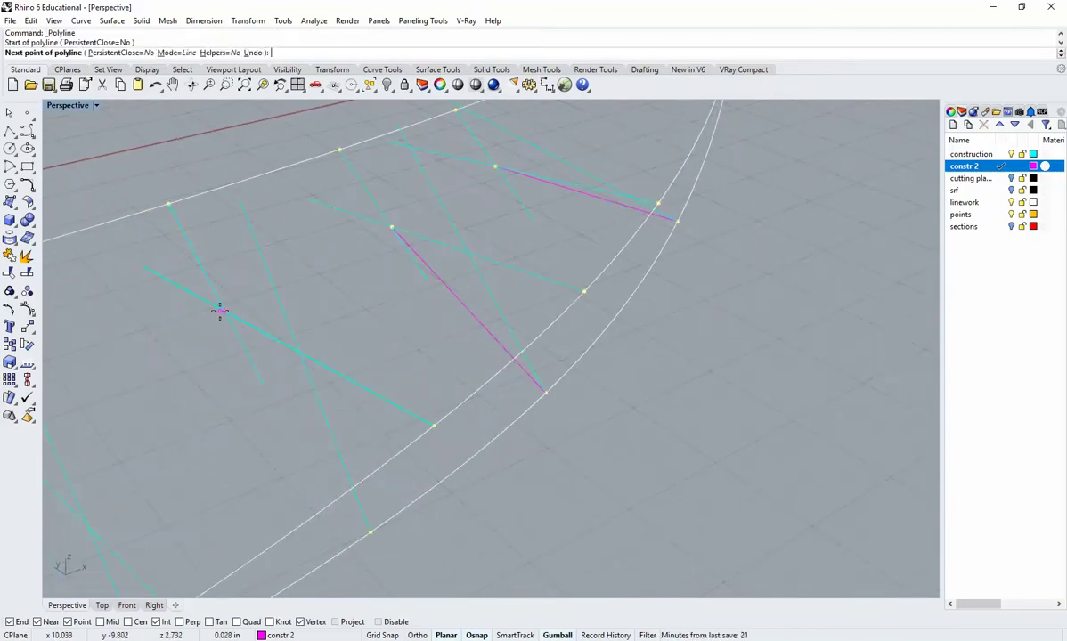
right_drag(429, 435, 298, 434)
click(343, 469)
right_click(341, 469)
Connect the fourth intersection point from the bow to its matching division point on the middle curve with a polyline
right_drag(341, 469, 299, 304)
right_click(299, 304)
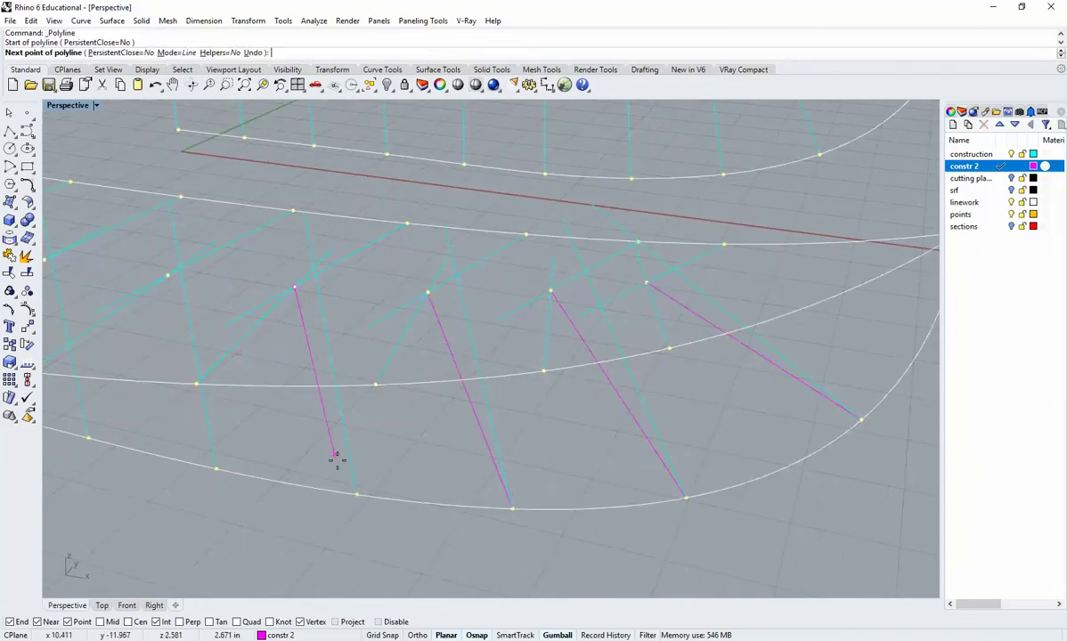
click(356, 493)
right_click(348, 489)
Connect the fifth intersection point from the bow to its matching division point on the middle curve with a polyline
scroll(343, 467, down, 4)
scroll(240, 377, up, 5)
shift+right_drag(241, 377, 417, 386)
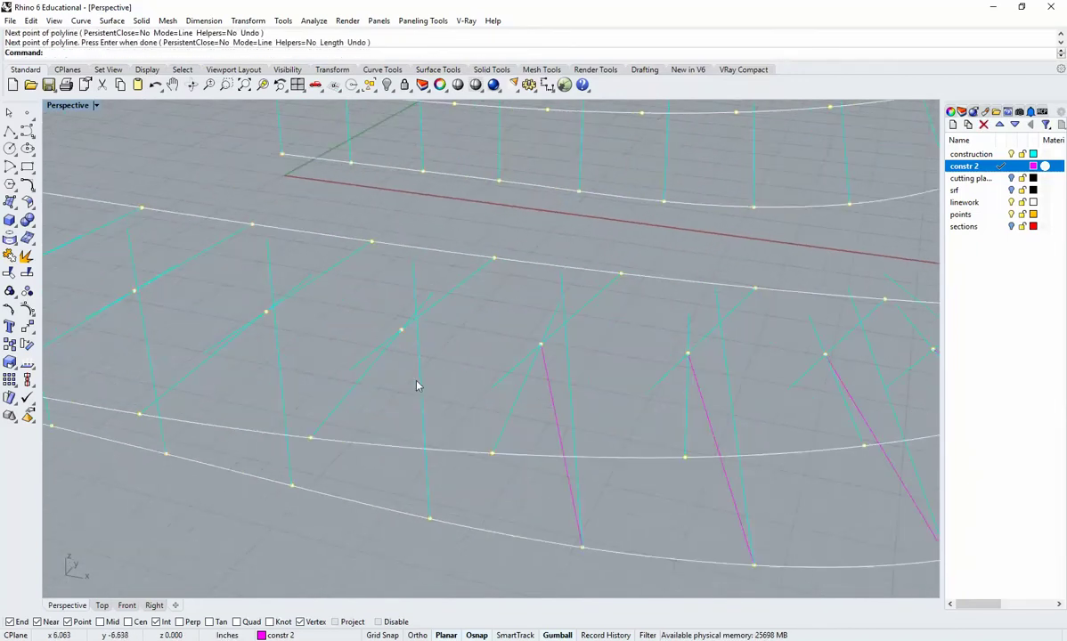
scroll(417, 385, up, 2)
right_click(417, 386)
click(398, 321)
click(418, 532)
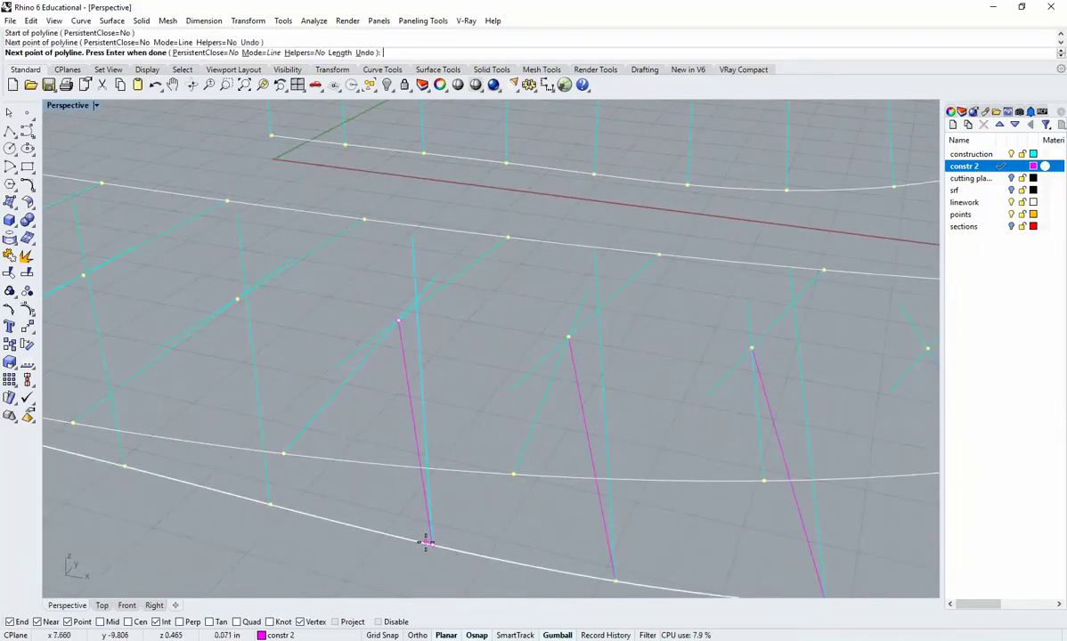
key(Return)
Connect the sixth intersection point from the bow to its matching division point on the middle curve with a polyline
right_drag(424, 541, 440, 340)
key(Return)
click(451, 319)
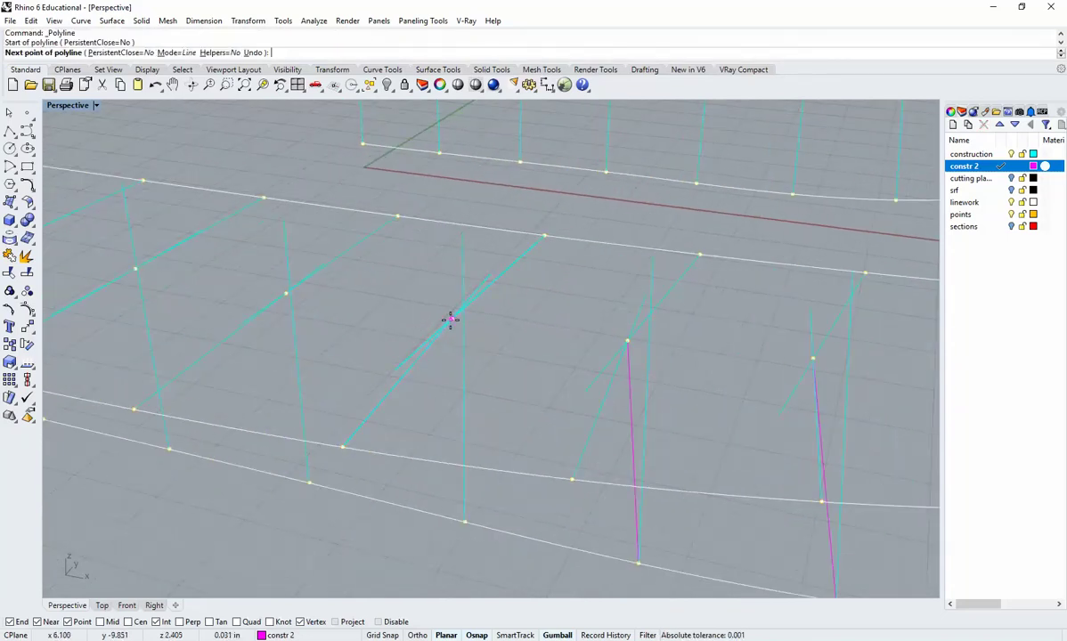
click(453, 519)
key(Return)
Draw a polyline from the seventh intersection point behind the bow to the middle curve's matching division point
right_drag(457, 519, 430, 445)
key(Return)
click(423, 310)
click(431, 444)
key(Return)
Draw a polyline from the eighth intersection point behind the bow to the middle curve's matching division point
scroll(414, 432, down, 5)
shift+right_drag(326, 285, 384, 379)
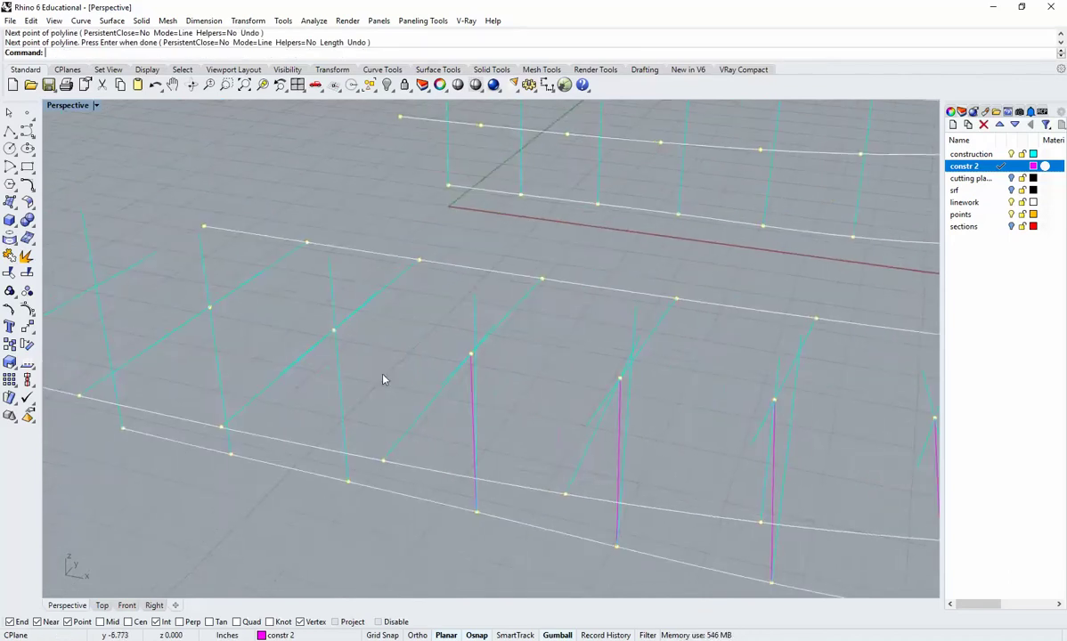
key(ctrl+w)
drag(350, 348, 302, 306)
shift+right_drag(574, 463, 482, 355)
key(ctrl+w)
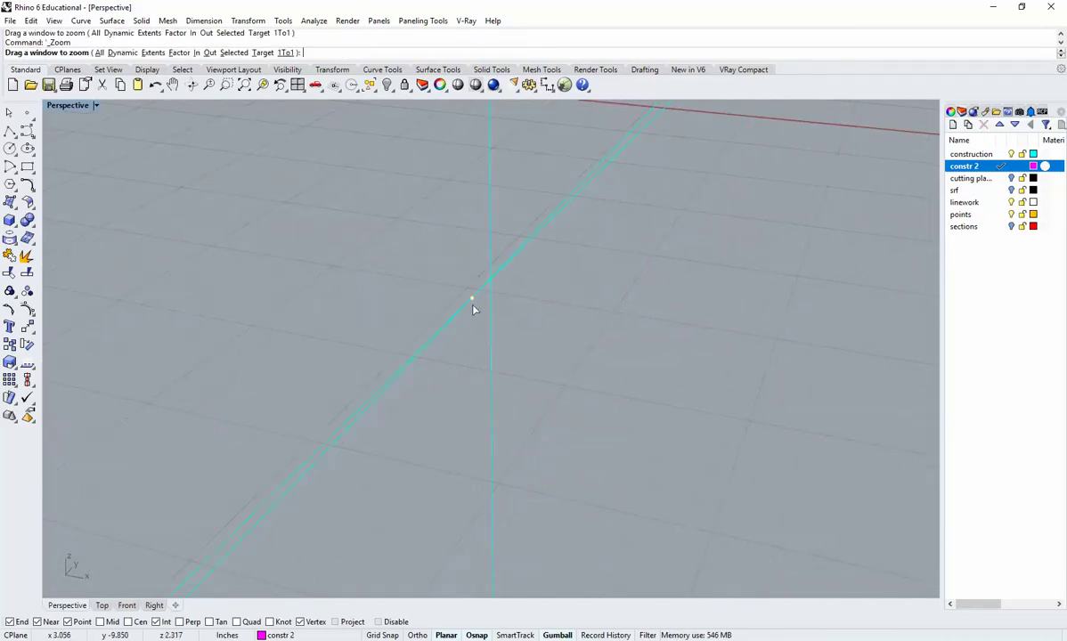
key(Escape)
click(10, 131)
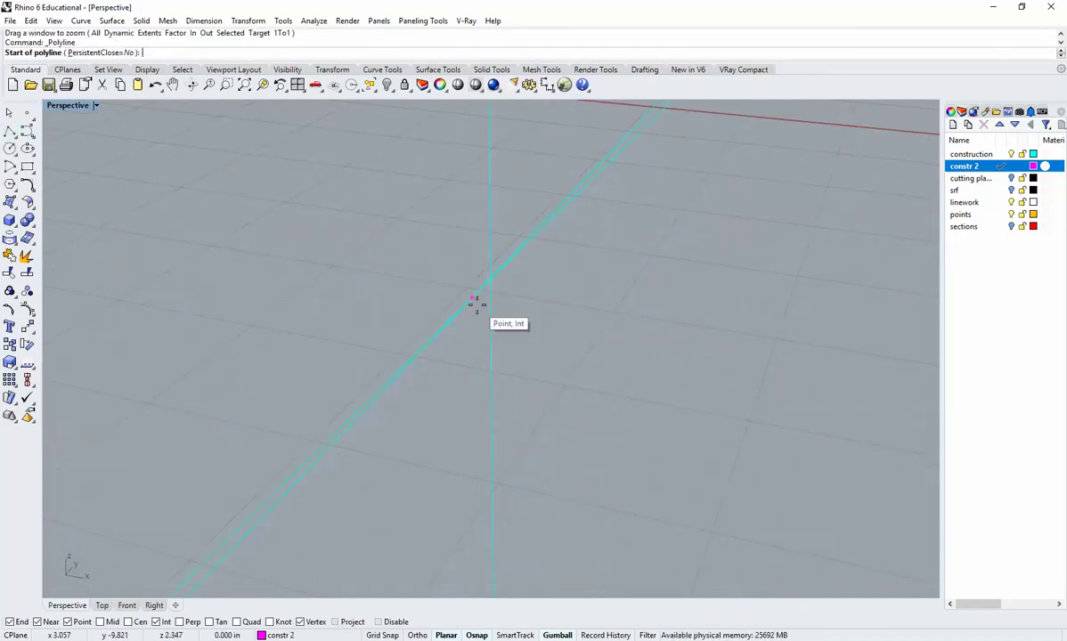
click(474, 299)
scroll(472, 318, down, 2)
middle_click(472, 317)
shift+right_drag(501, 450, 479, 358)
scroll(455, 350, down, 5)
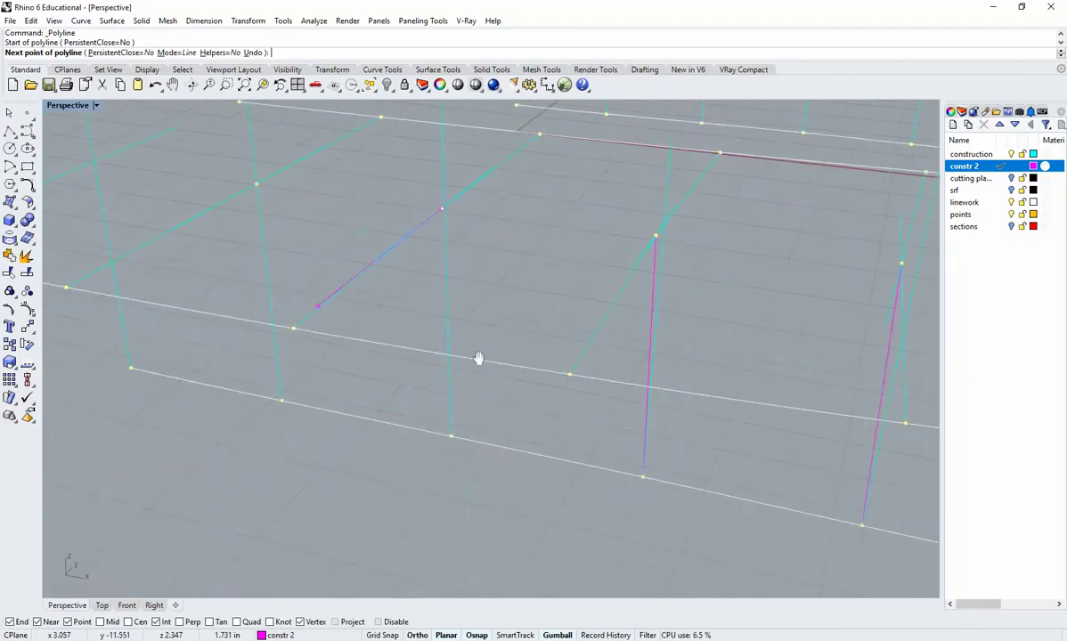
scroll(450, 459, up, 5)
click(452, 415)
key(Return)
Connect the ninth intersection point, the last one before the stern, to its division point on the middle curve
scroll(374, 416, down, 5)
shift+right_drag(305, 274, 392, 383)
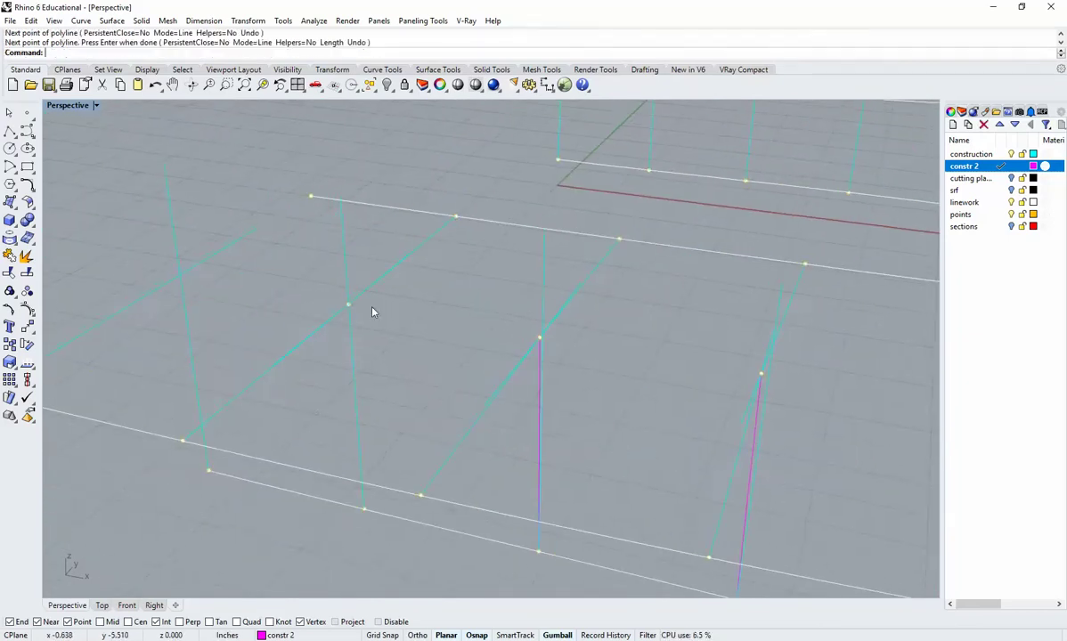
scroll(372, 312, up, 5)
key(Return)
click(317, 297)
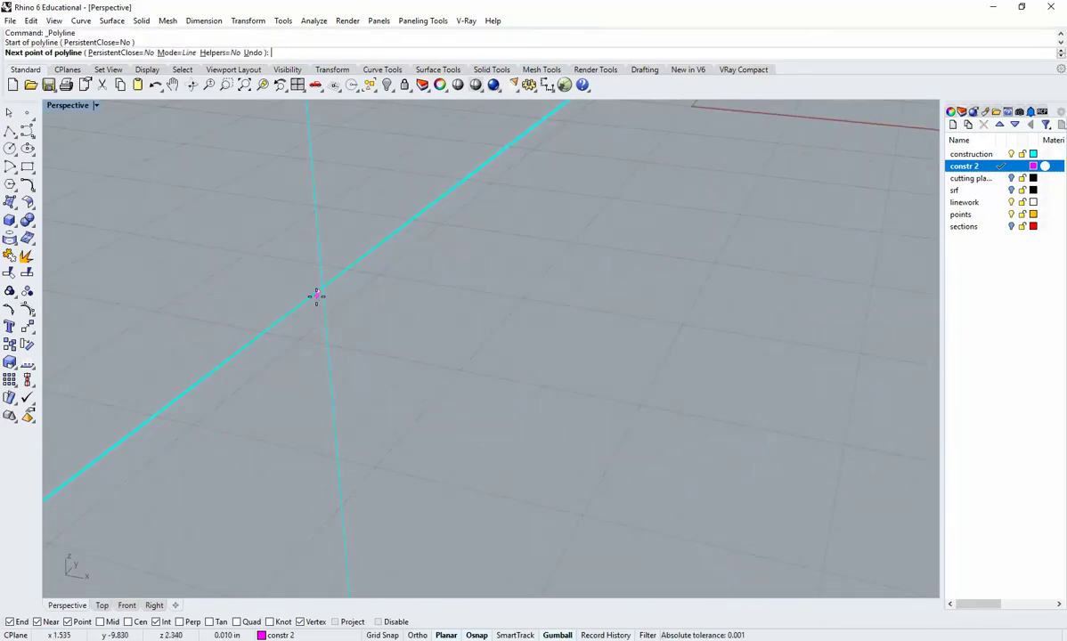
scroll(316, 296, down, 5)
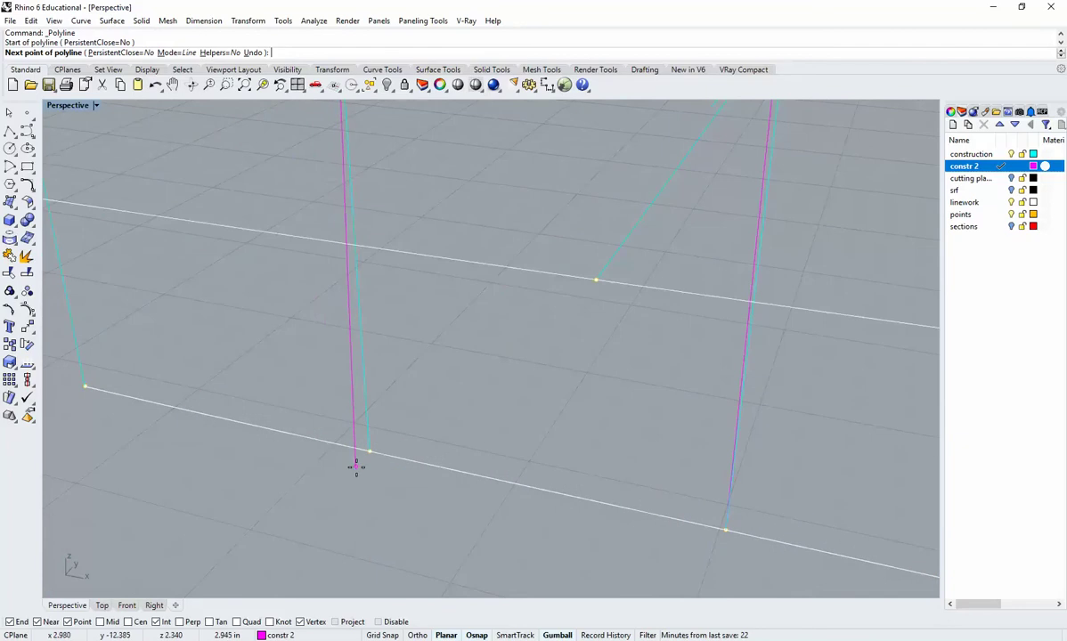
click(365, 452)
key(Return)
scroll(305, 474, down, 3)
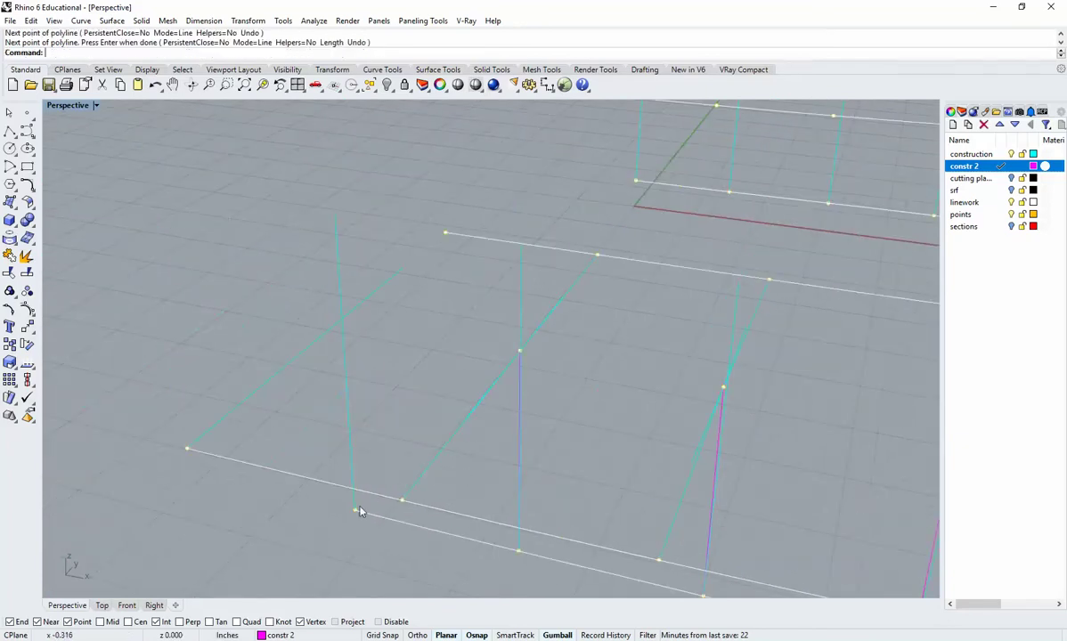
right_drag(360, 511, 319, 614)
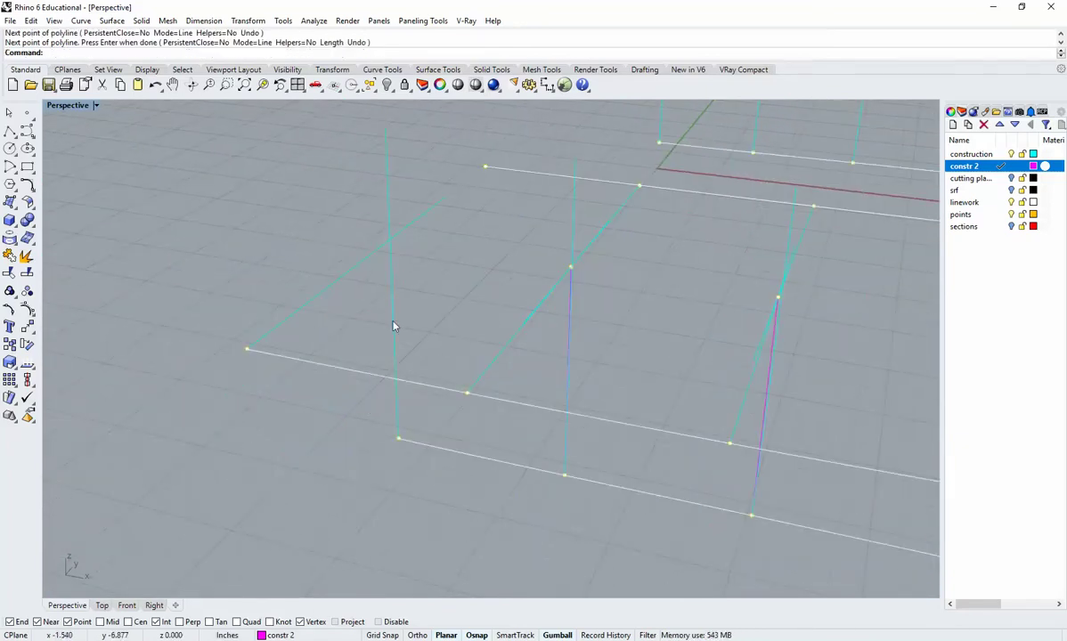
scroll(396, 326, up, 3)
key(Return)
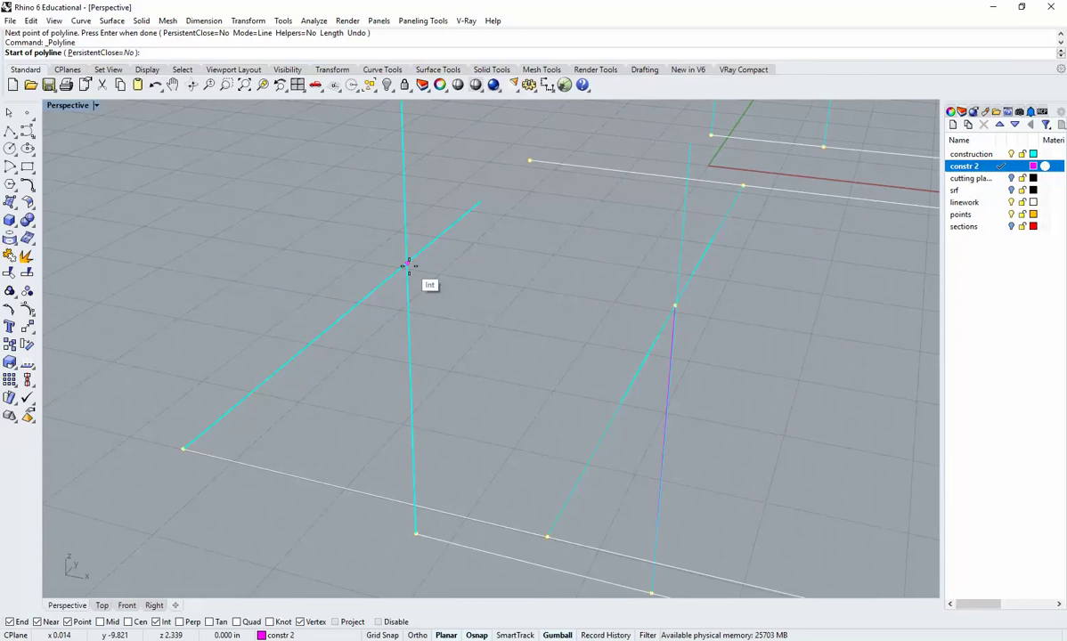
key(Escape)
Trim the excess of the outer curve's perpendicular line at the stern where it crosses the middle curve's perpendicular line
right_drag(421, 367, 401, 331)
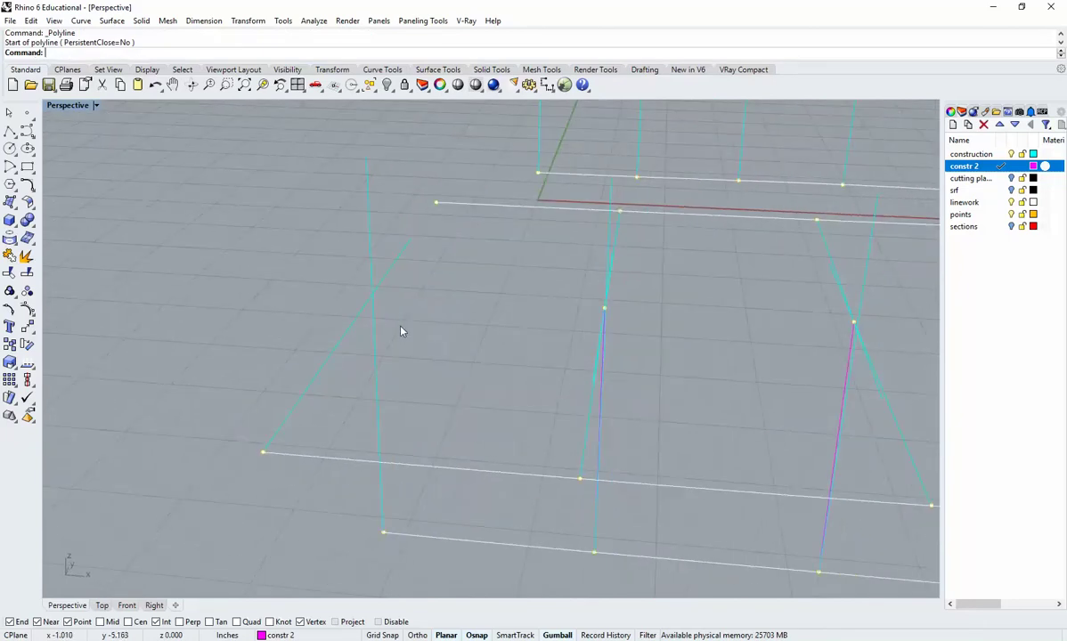
text(Trim)
key(Return)
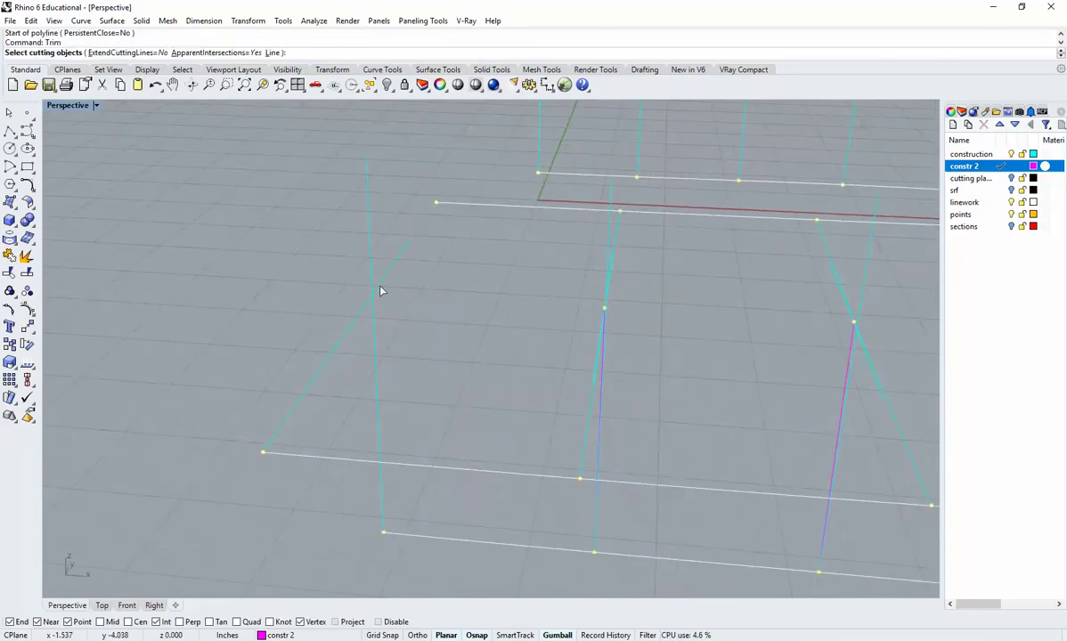
click(375, 320)
key(Return)
key(Return)
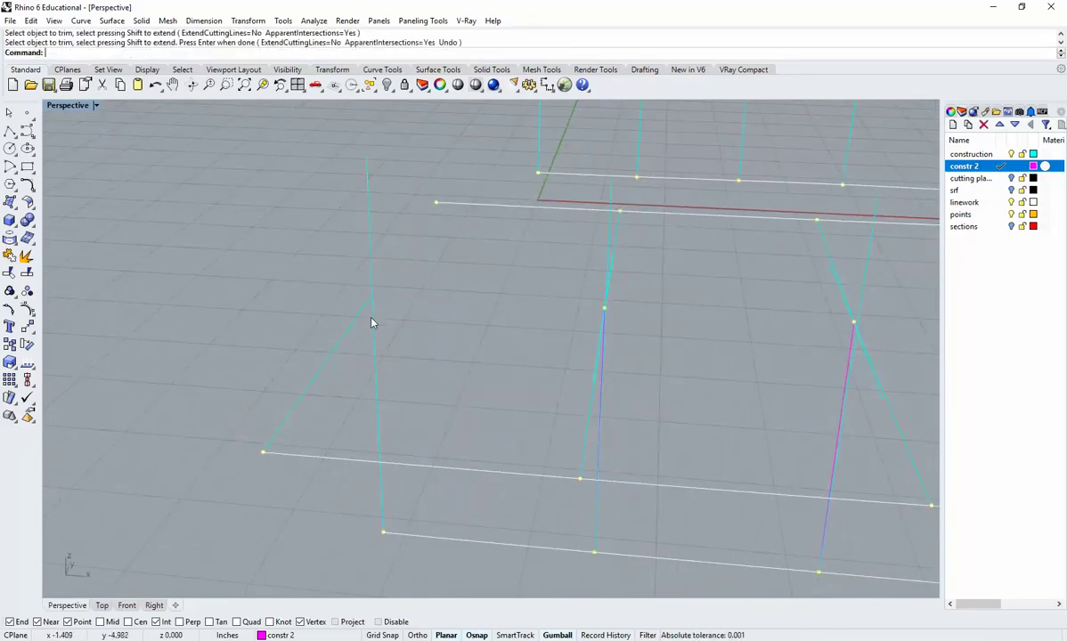
Try to trim the middle curve's perpendicular line above the stern crossing, and undo that trim
key(Return)
key(Return)
click(371, 286)
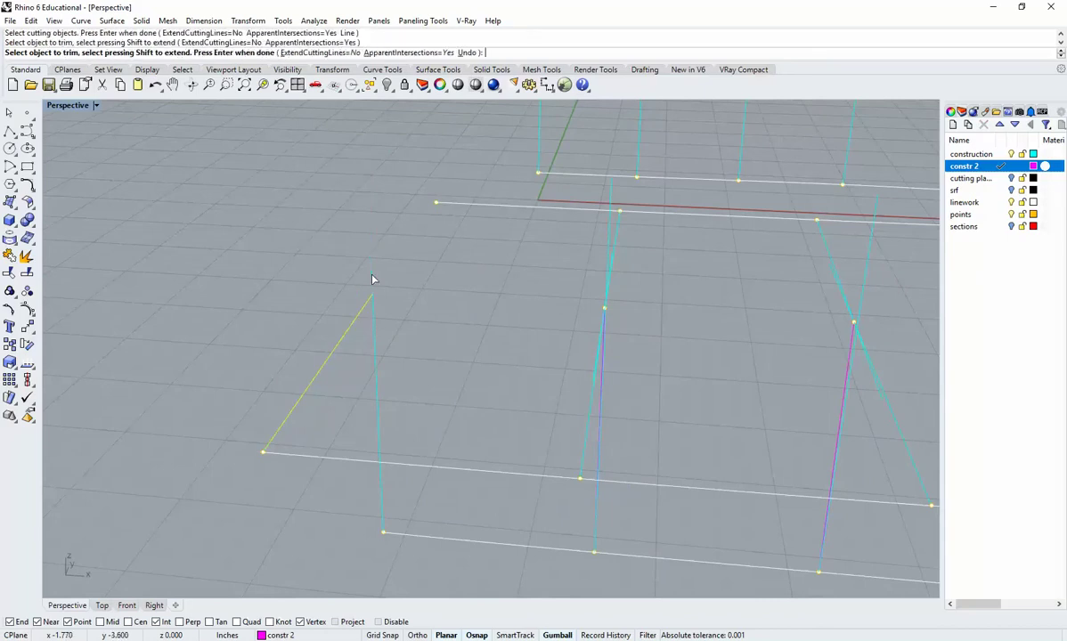
key(Return)
right_drag(457, 354, 753, 387)
key(ctrl+z)
key(Escape)
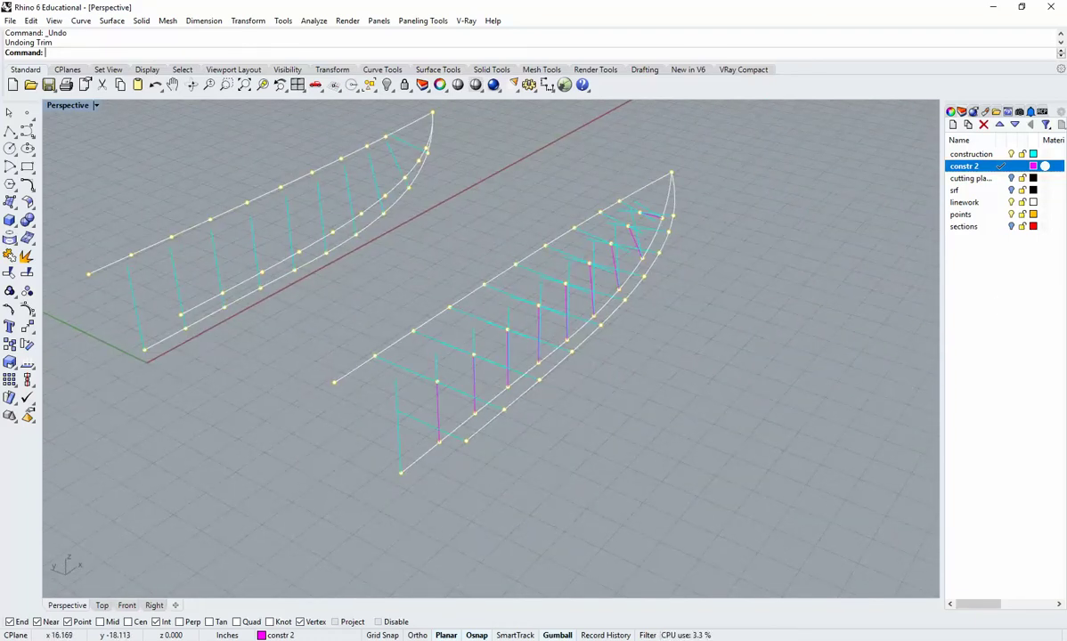
Try a polyline from the middle curve's division point nearest the bow to the matching point on the neighbouring outer curve
right_drag(677, 366, 732, 397)
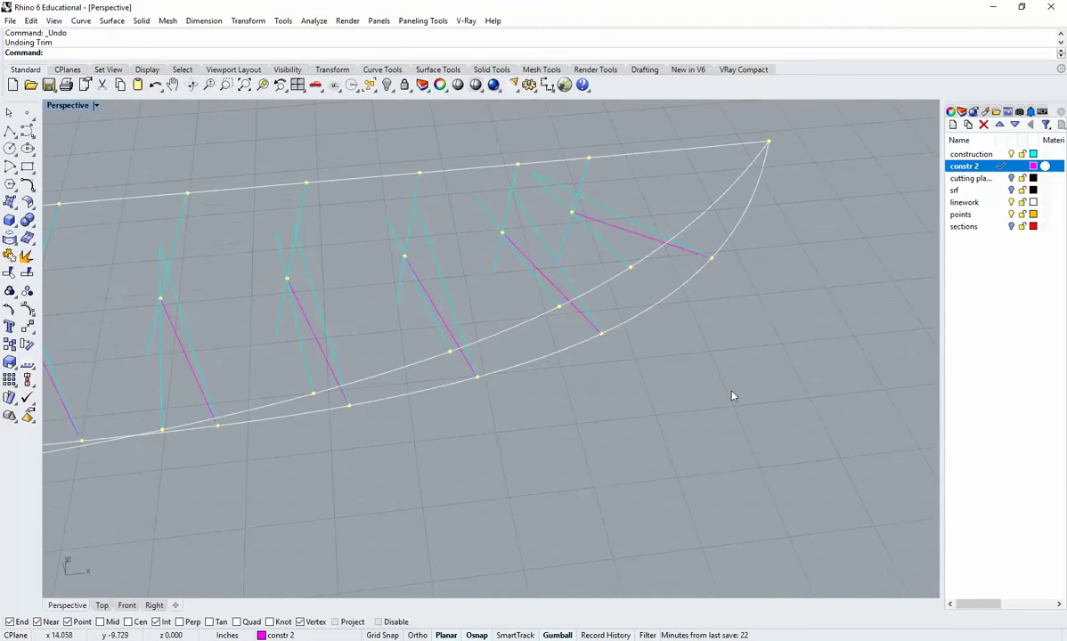
click(13, 137)
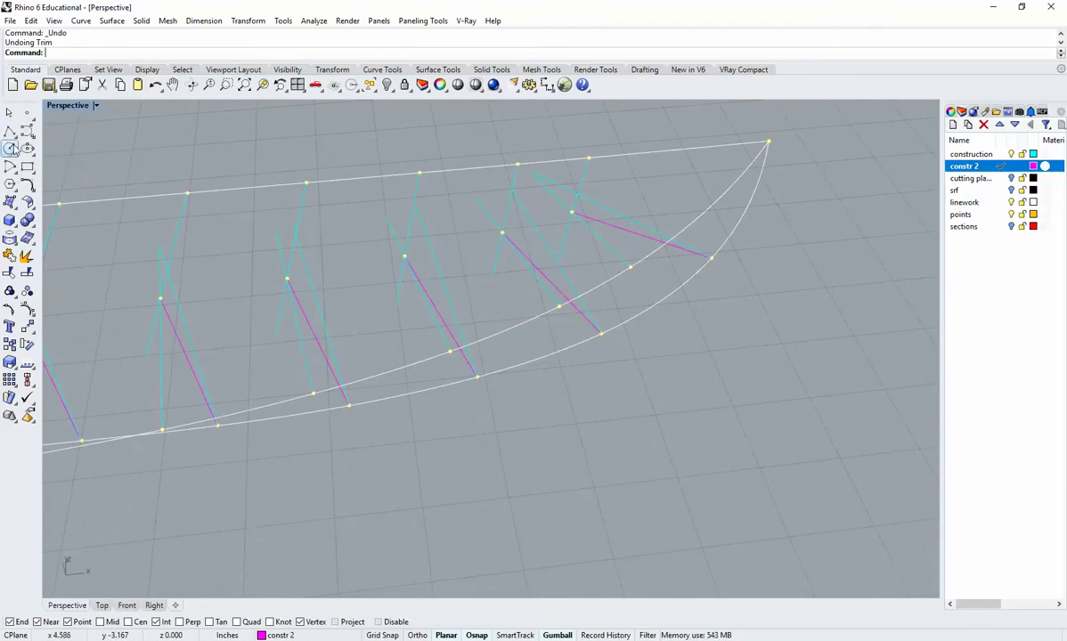
click(10, 131)
click(713, 260)
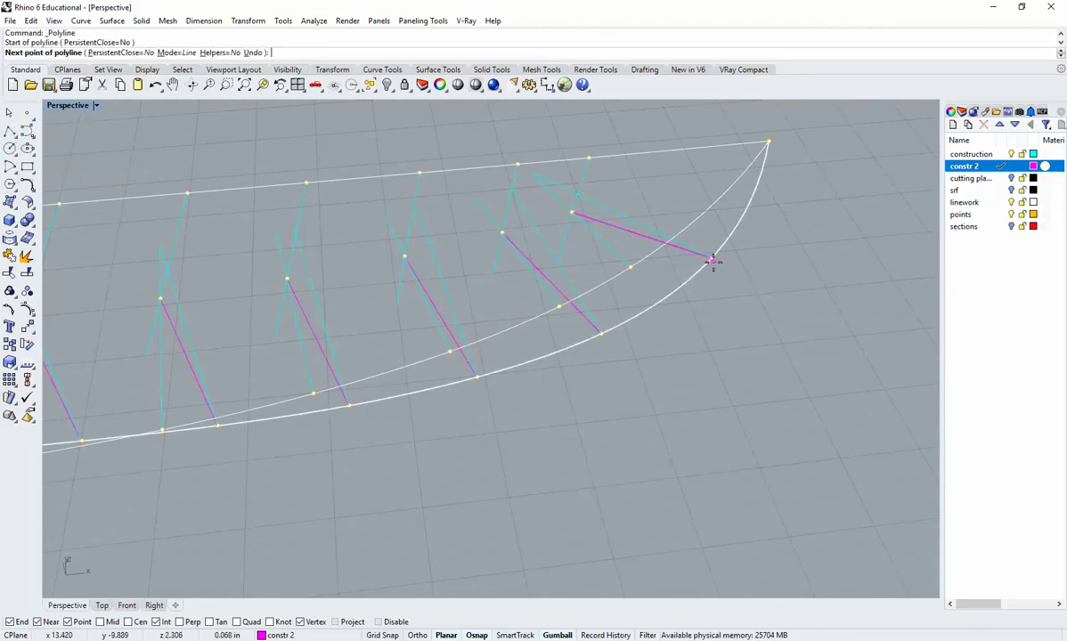
click(632, 268)
key(Return)
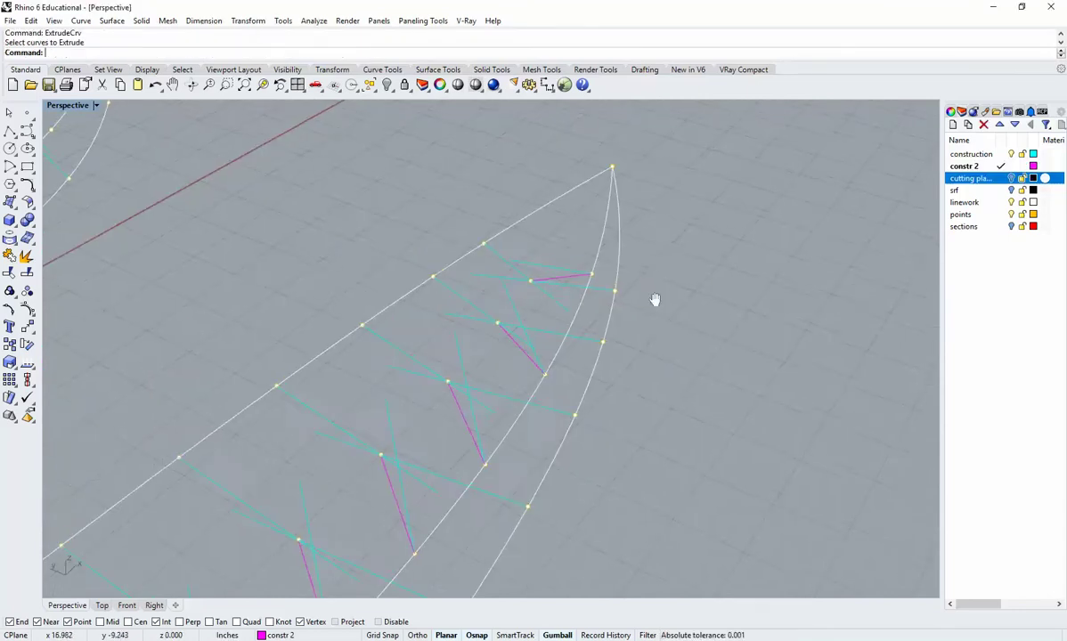
right_drag(655, 298, 514, 302)
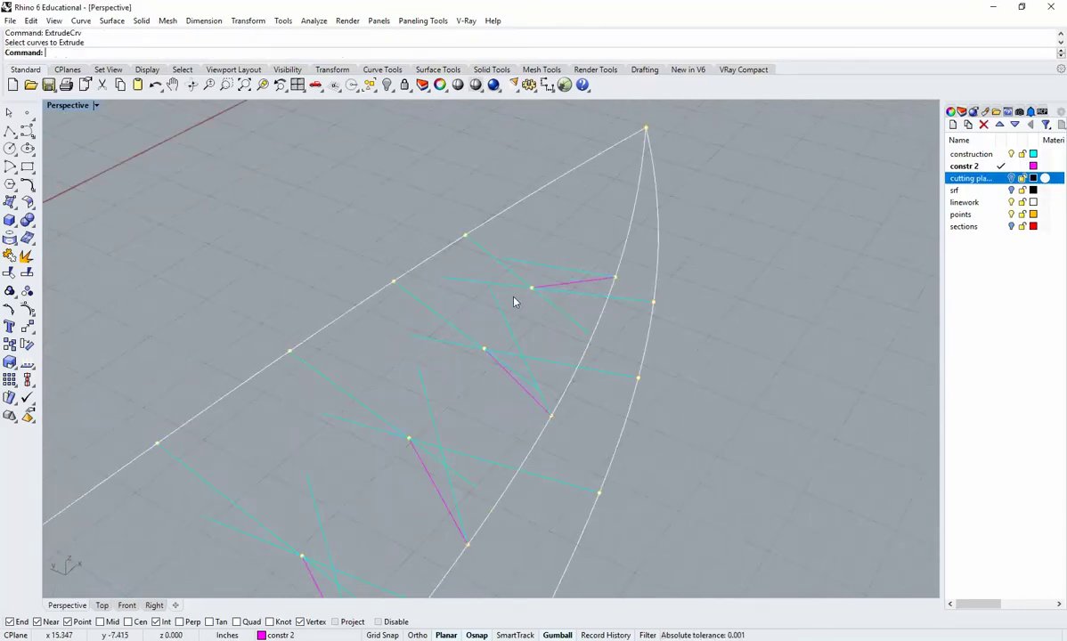
key(Return)
scroll(539, 294, up, 3)
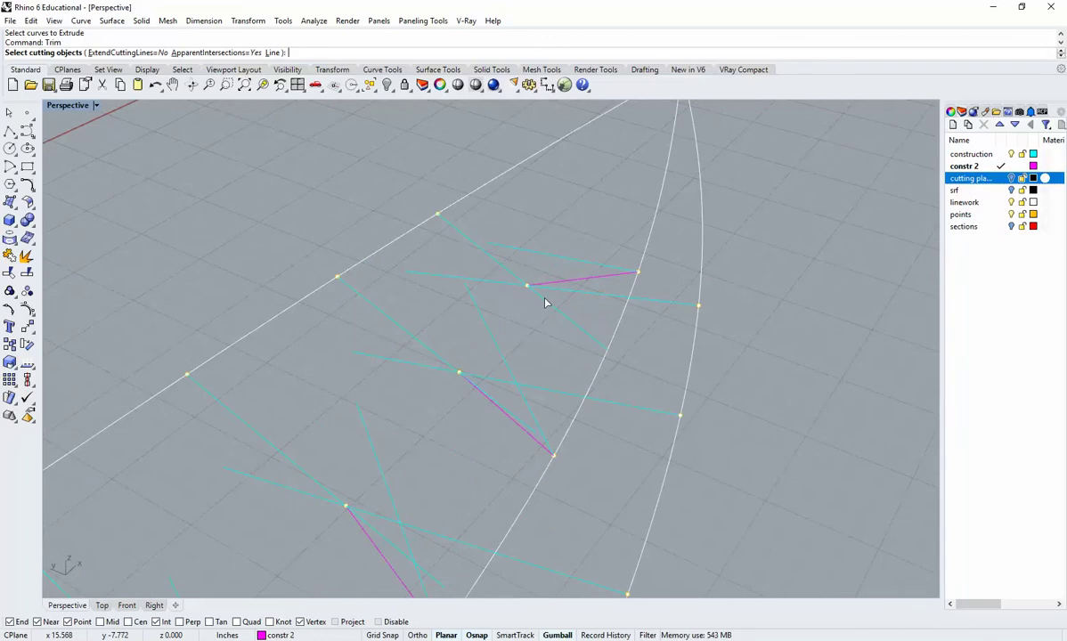
key(Escape)
Select one outer curve's perpendicular construction lines from bow to stern to review them, and clear the selection
click(473, 245)
shift+click(391, 320)
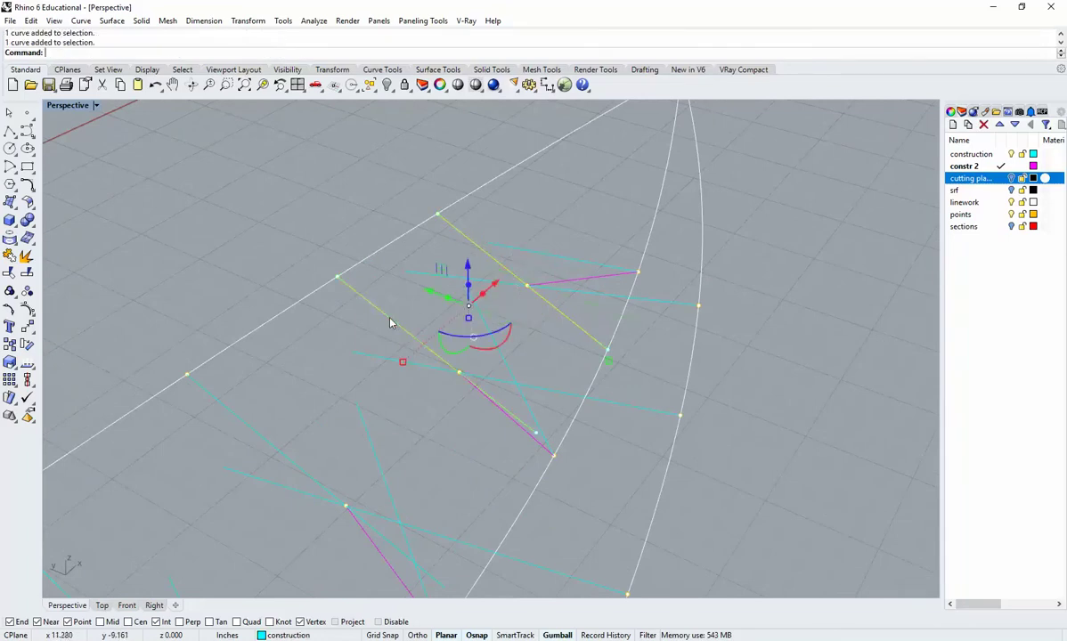
scroll(391, 321, down, 5)
shift+right_drag(408, 356, 536, 262)
right_drag(436, 283, 538, 233)
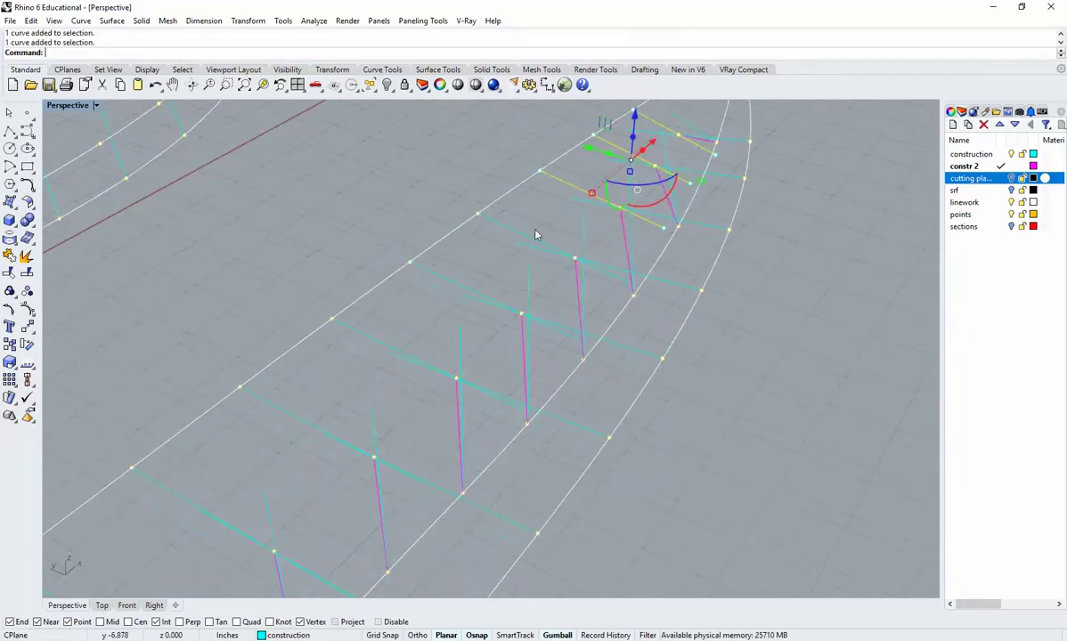
right_drag(443, 287, 484, 300)
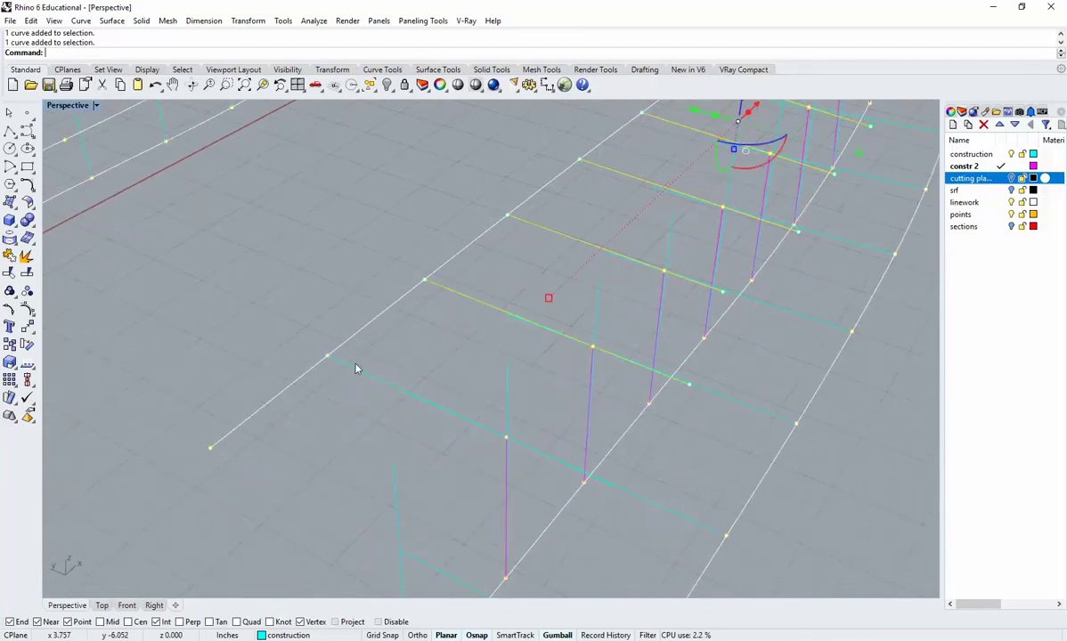
scroll(379, 379, down, 5)
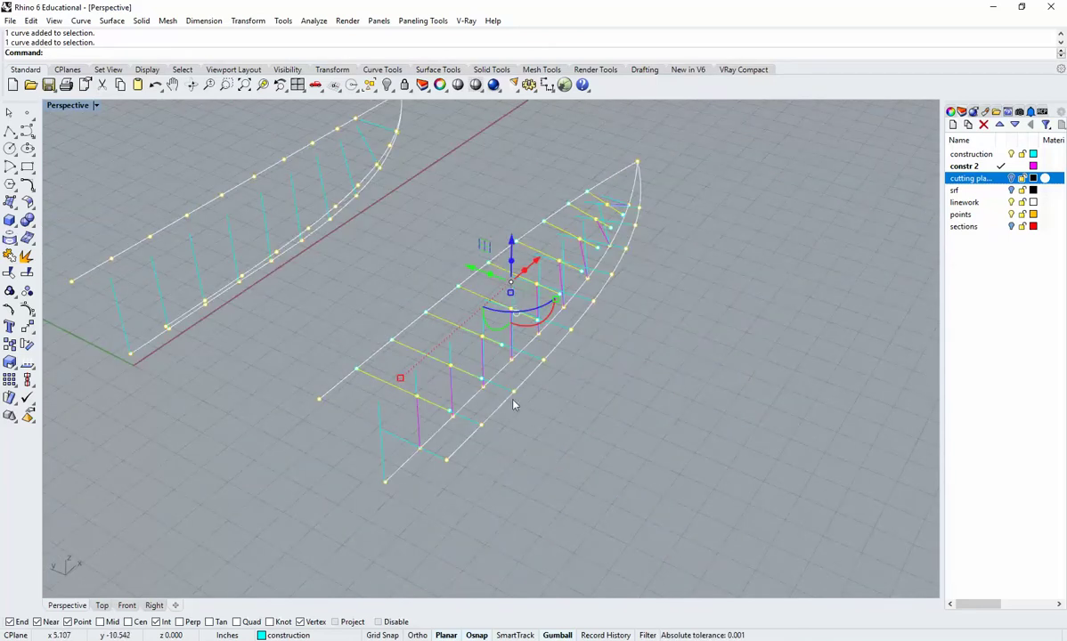
right_drag(384, 377, 543, 414)
click(636, 390)
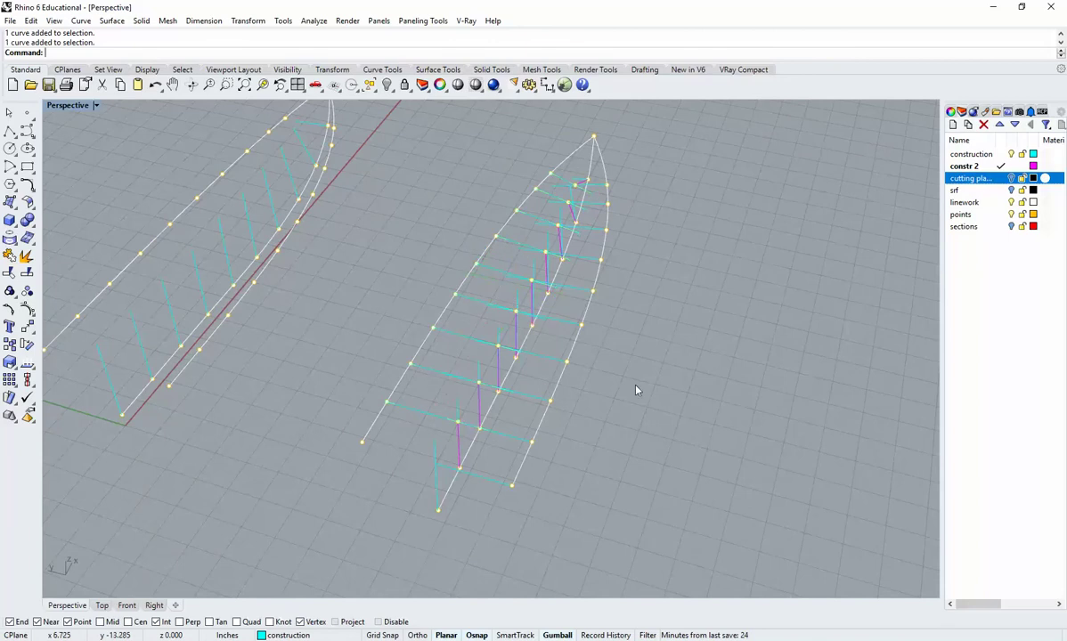
Check the cutting plane layer's visibility, hide it again, and turn on the srf and sections layers
click(1011, 190)
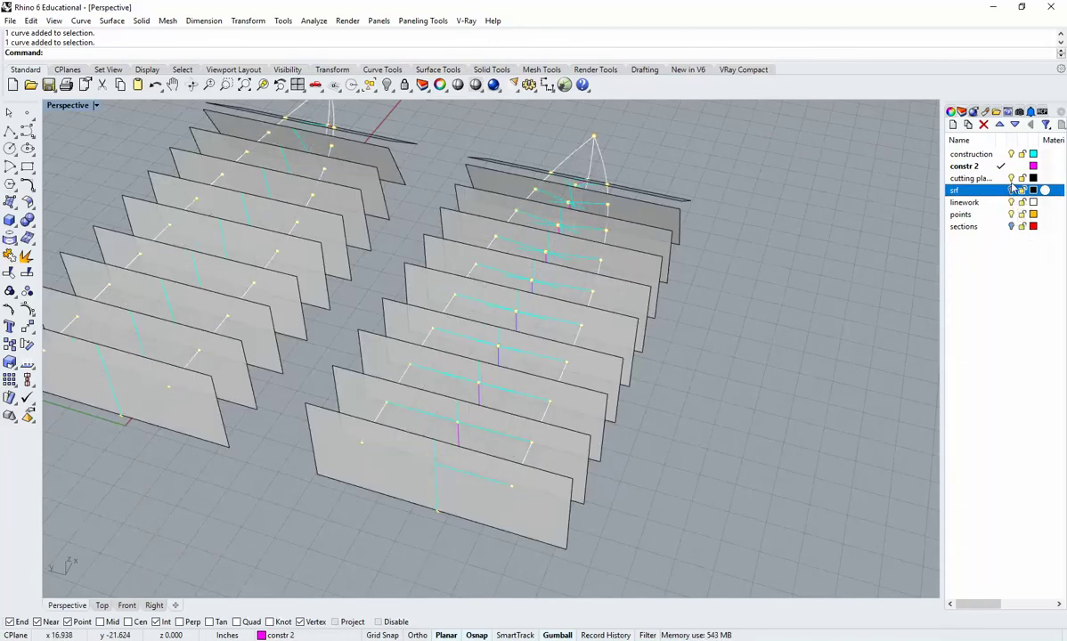
click(1011, 189)
click(1011, 190)
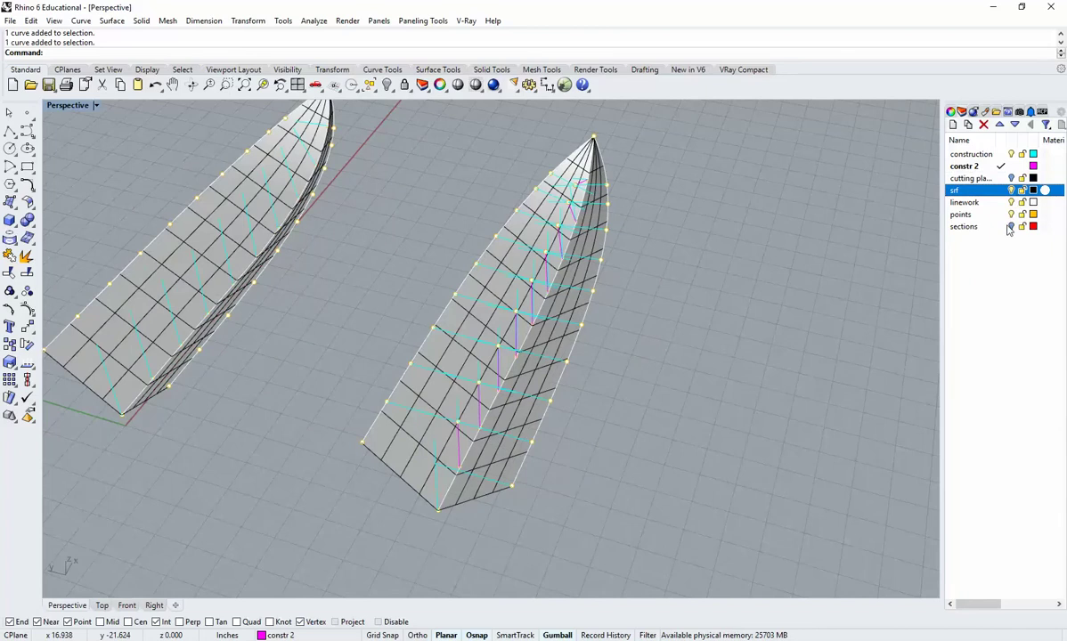
click(1012, 227)
Copy the entire second hull, including its points, curves and surface, to the side away from the first hull
right_drag(655, 277, 513, 150)
drag(703, 434, 704, 434)
right_drag(704, 434, 627, 431)
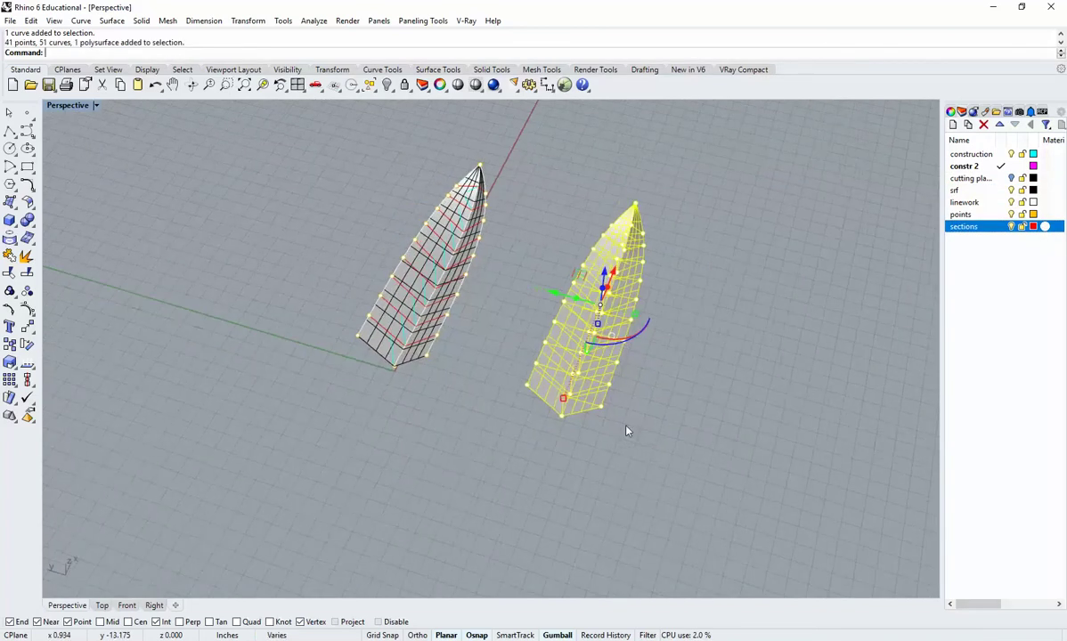
key(Return)
click(609, 438)
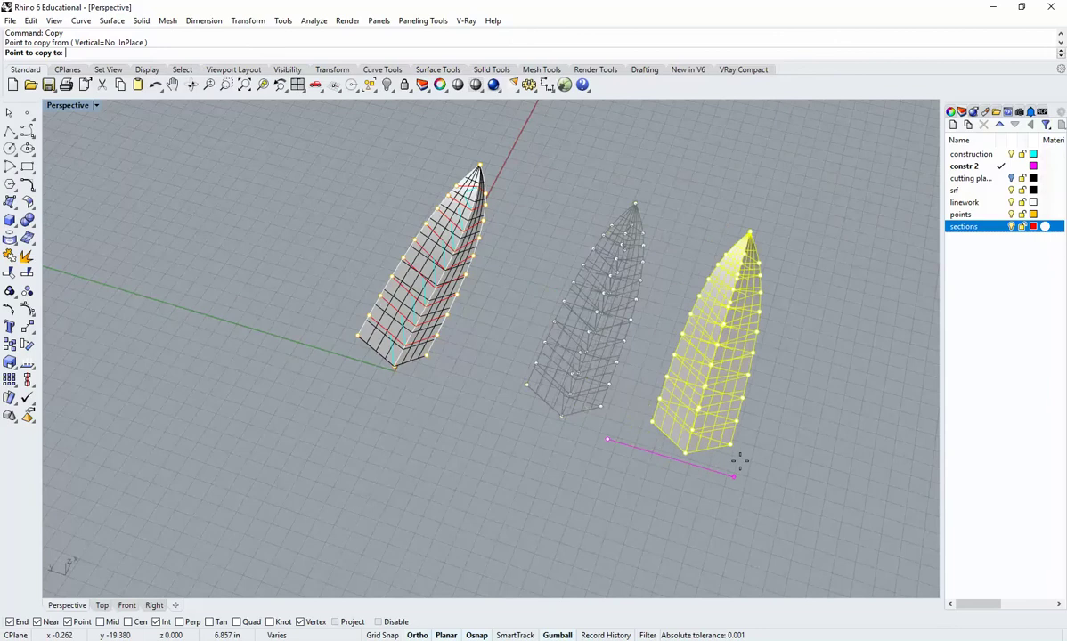
click(761, 484)
key(Return)
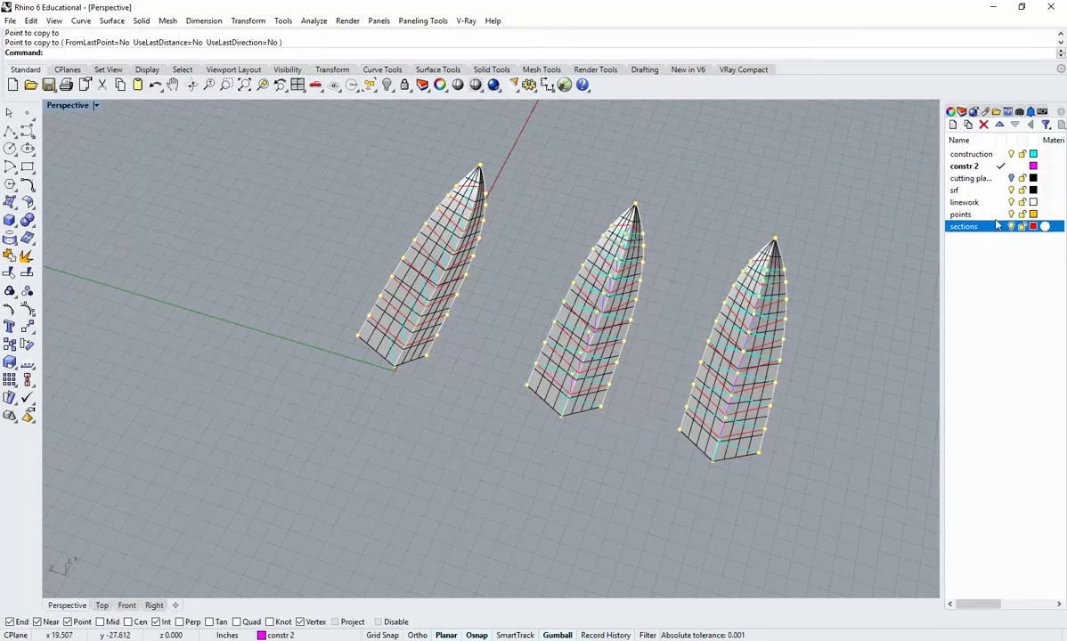
Turn off the srf layer and examine the section lines on the copied hull
click(1011, 190)
mouse_move(825, 347)
shift+right_down()
mouse_move(777, 350)
mouse_move(839, 337)
shift+right_up()
scroll(839, 341, up, 3)
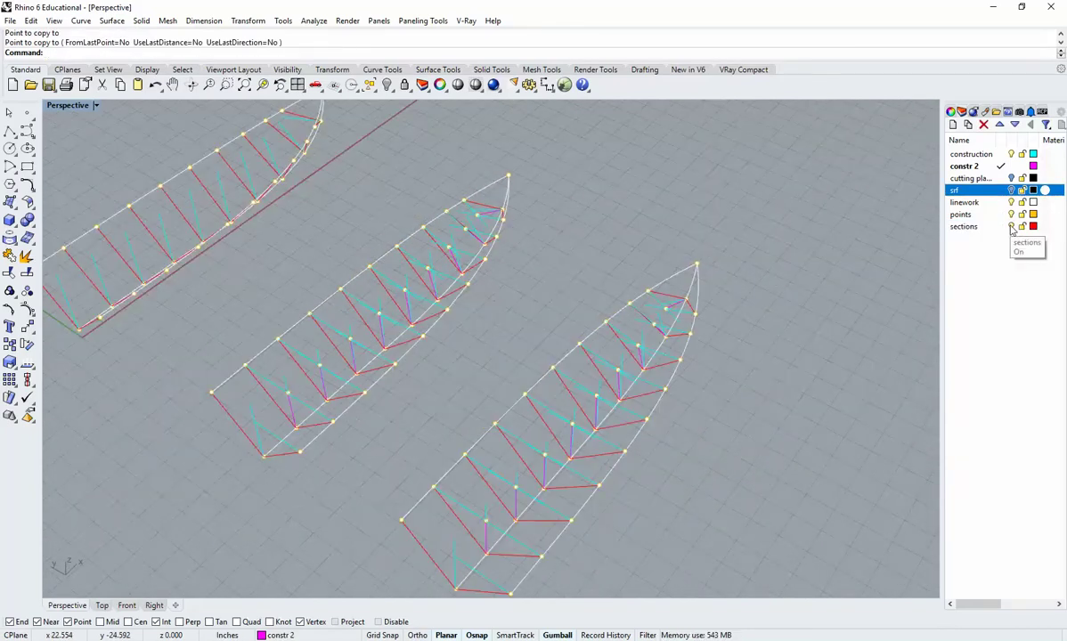
Delete the perpendicular construction lines that run from one outer curve of the copied hull, from bow to stern
scroll(674, 310, up, 10)
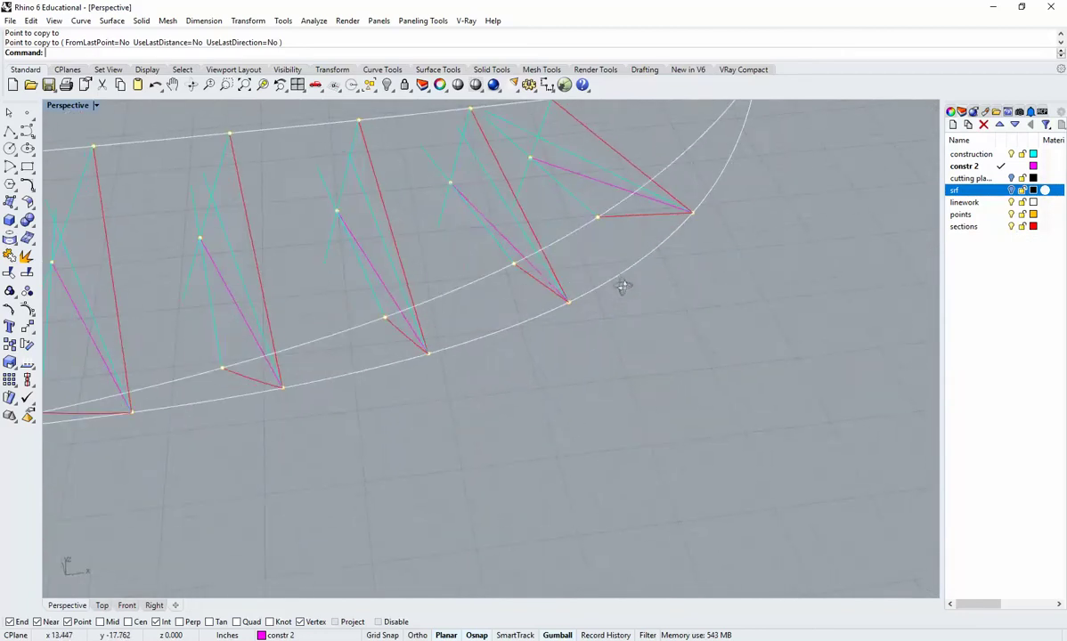
right_drag(636, 290, 650, 162)
click(608, 189)
shift+click(611, 171)
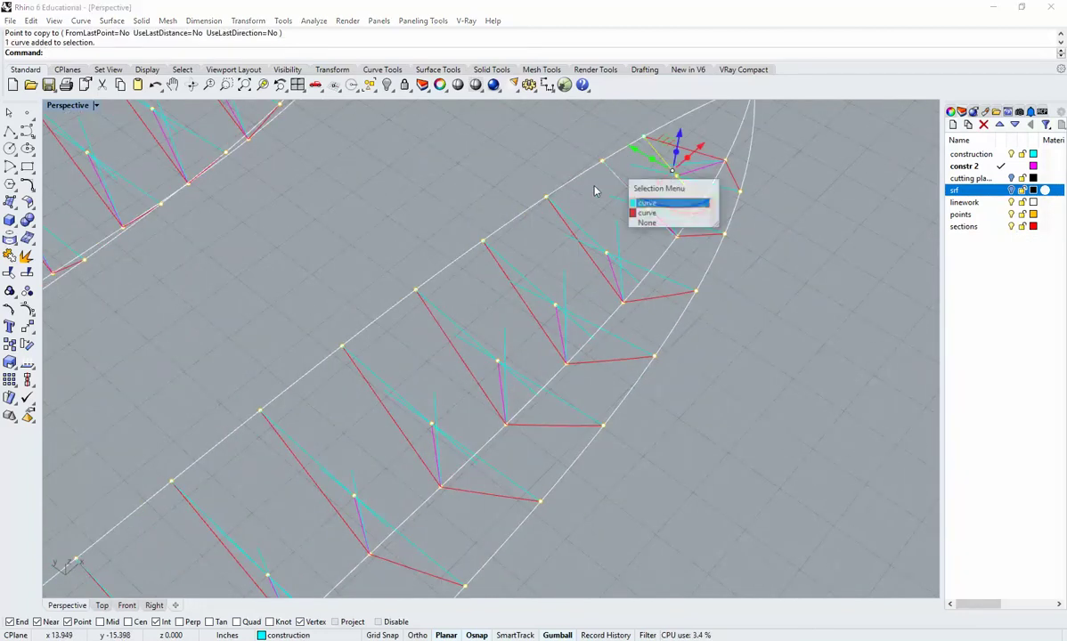
click(649, 208)
right_drag(649, 209, 597, 194)
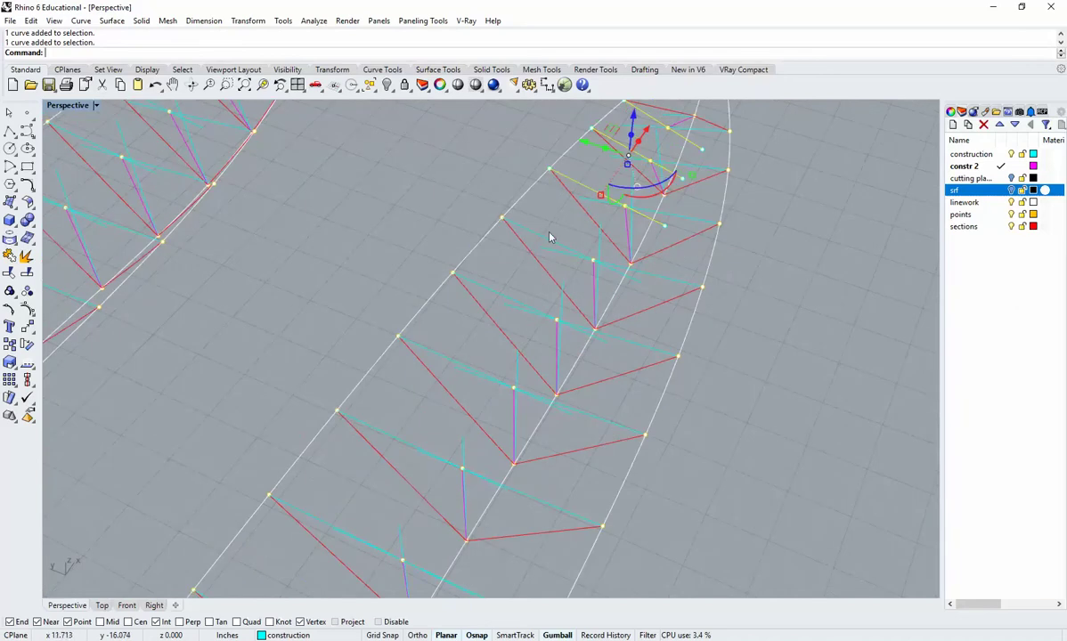
right_drag(550, 237, 587, 235)
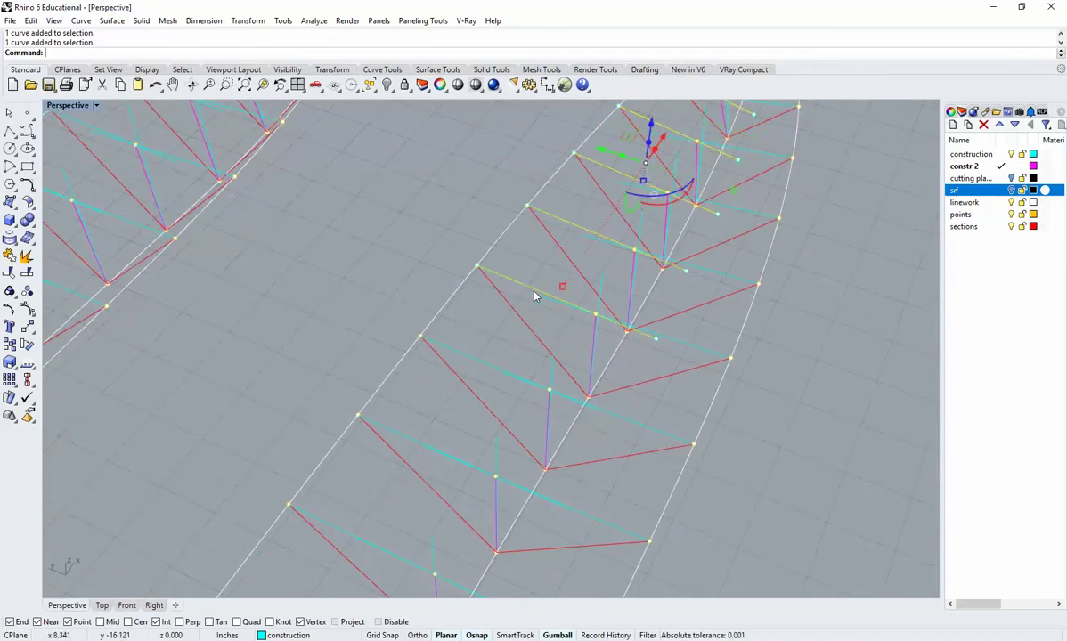
right_drag(534, 297, 570, 285)
drag(538, 354, 478, 388)
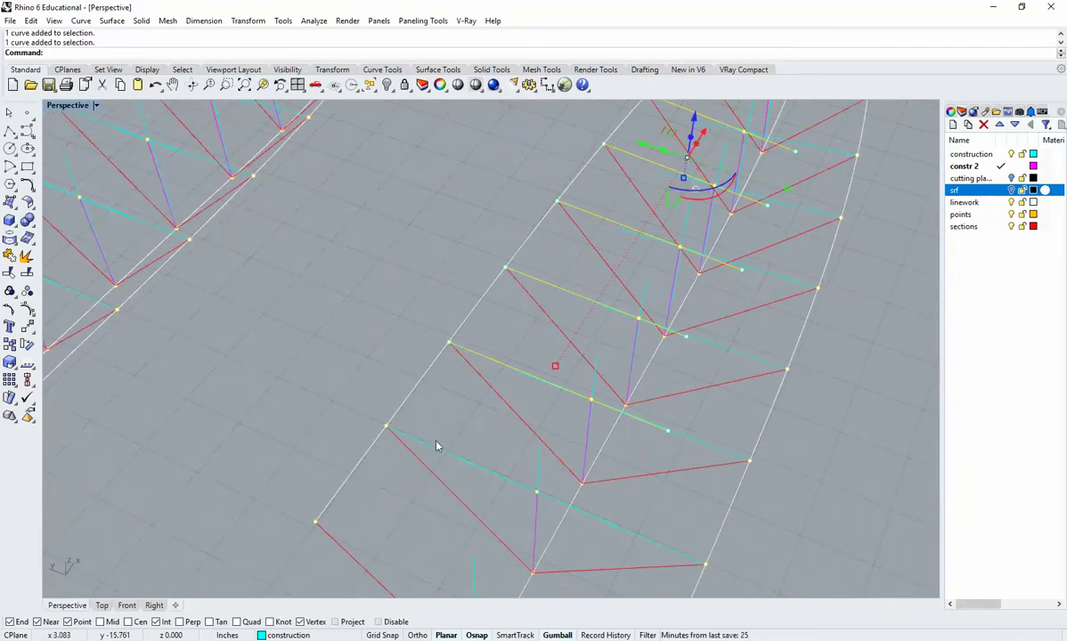
key(Delete)
scroll(437, 445, down, 5)
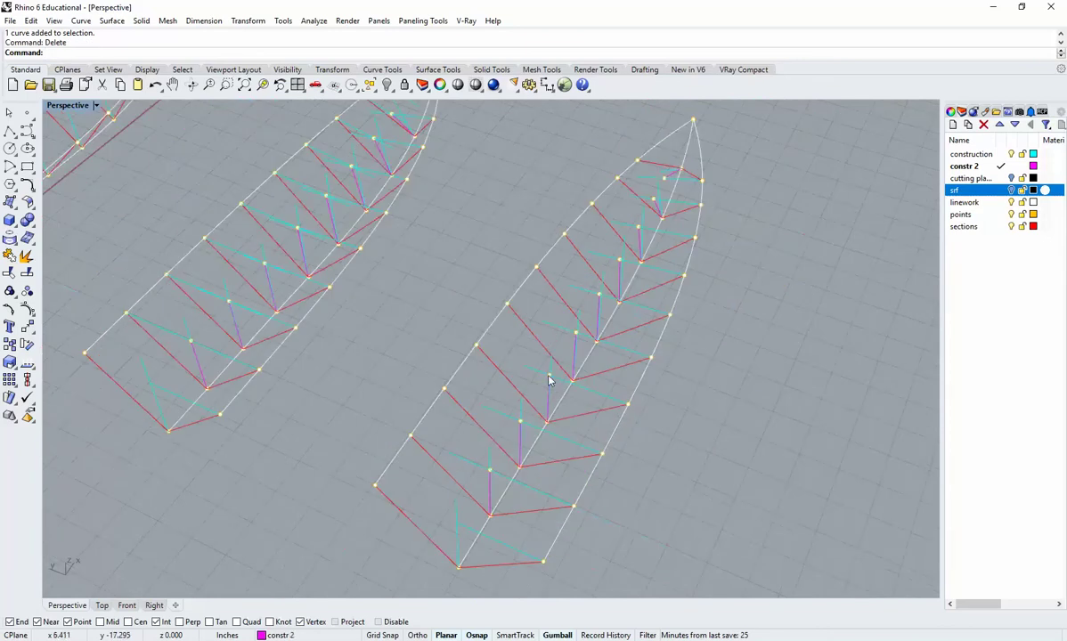
At the section nearest the copied hull's bow, trim the remaining perpendicular construction line beyond its magenta connecting line
scroll(549, 381, up, 5)
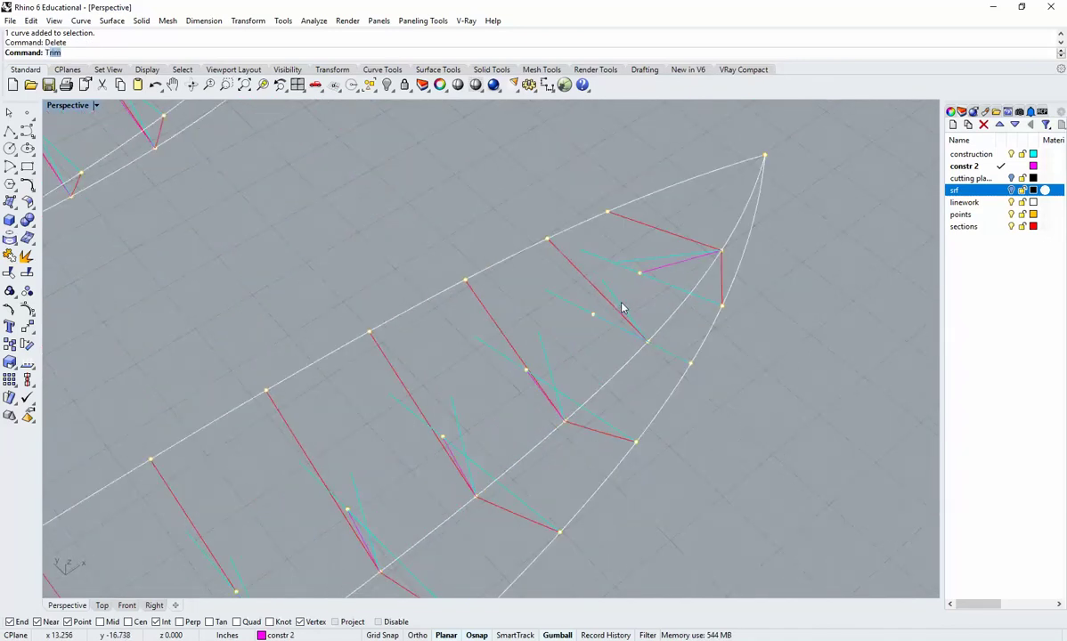
key(Return)
click(630, 288)
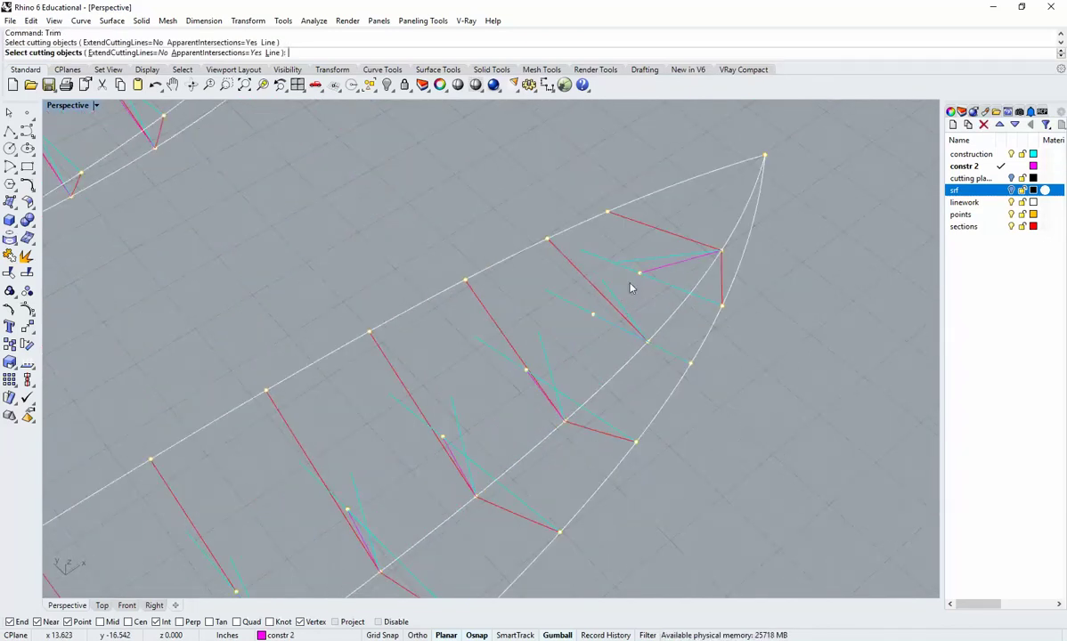
key(Return)
scroll(641, 285, up, 3)
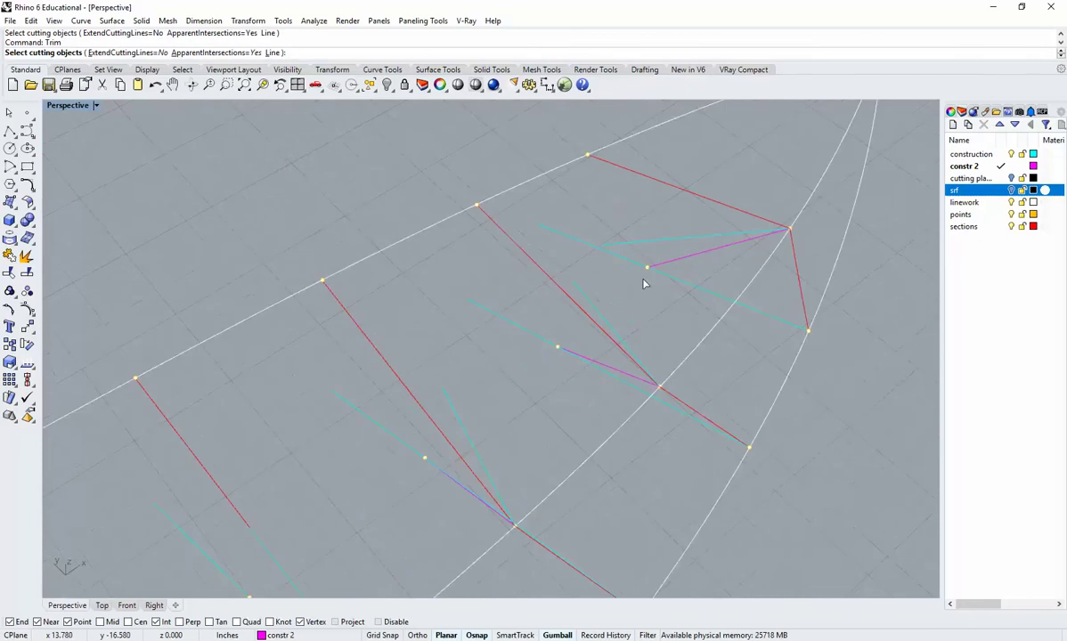
click(661, 270)
key(Return)
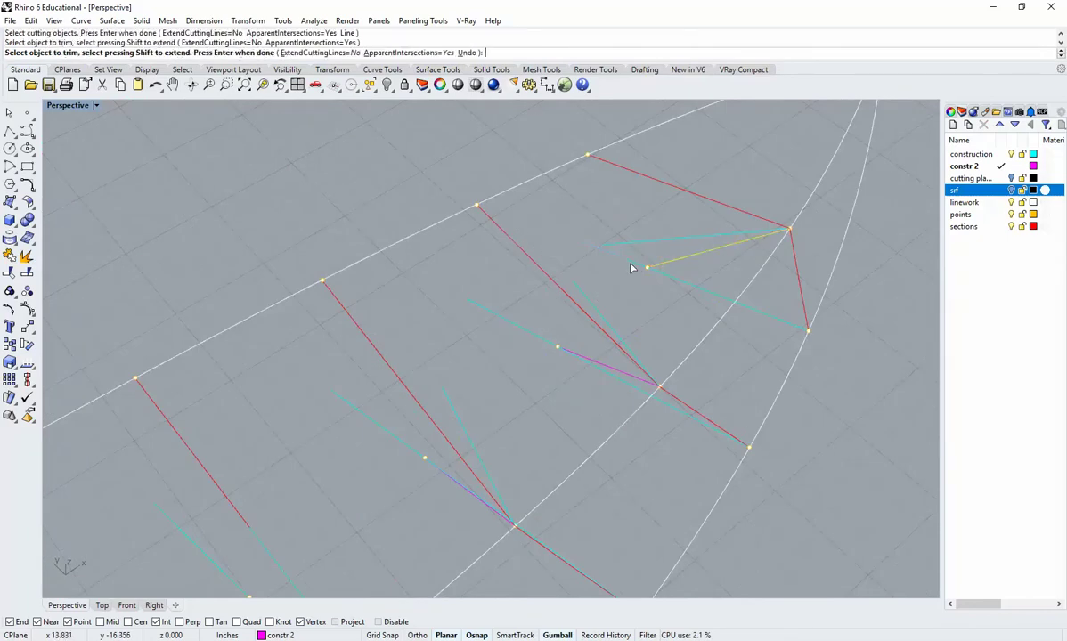
key(Return)
Trim the perpendicular construction line of the second section from the bow, using its magenta connecting line as the cutting object
key(Return)
click(603, 365)
key(Return)
click(544, 341)
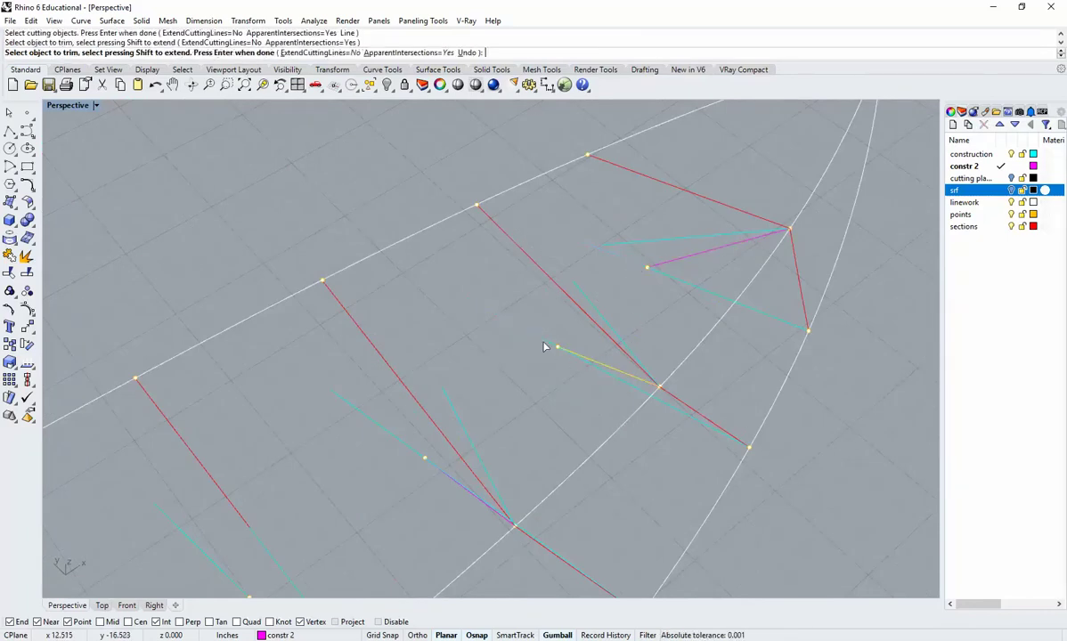
key(Return)
Trim the third section's perpendicular construction line where it overshoots its magenta connecting line
scroll(544, 342, down, 5)
right_drag(580, 402, 405, 358)
key(Return)
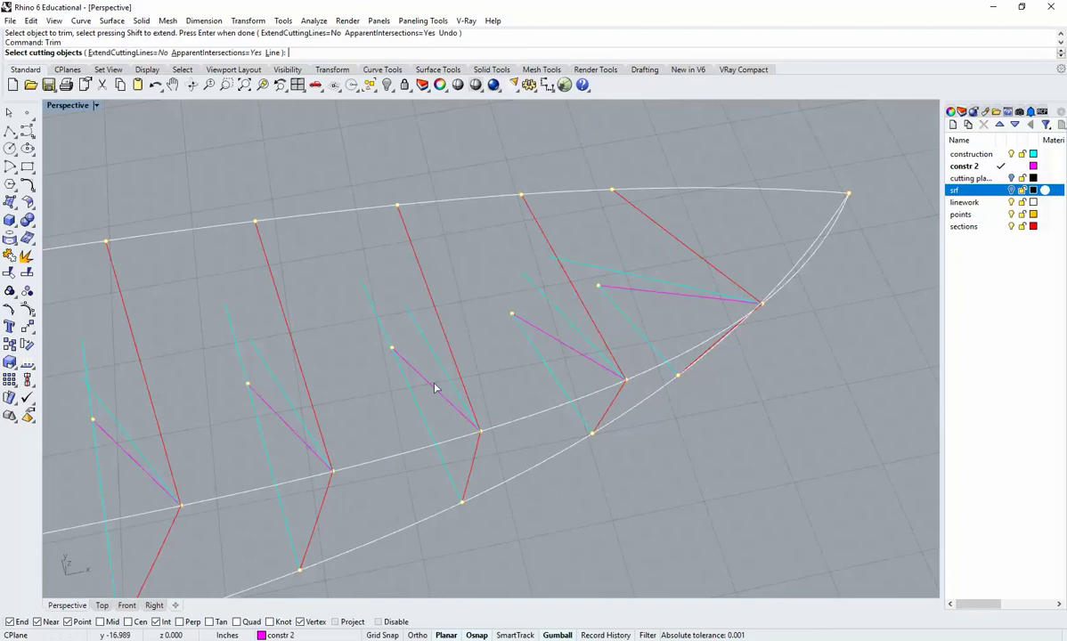
click(409, 361)
key(Return)
key(Return)
Trim the fourth section's perpendicular construction line where it overshoots its magenta connecting line
right_drag(390, 395, 426, 360)
key(Return)
click(413, 341)
key(Return)
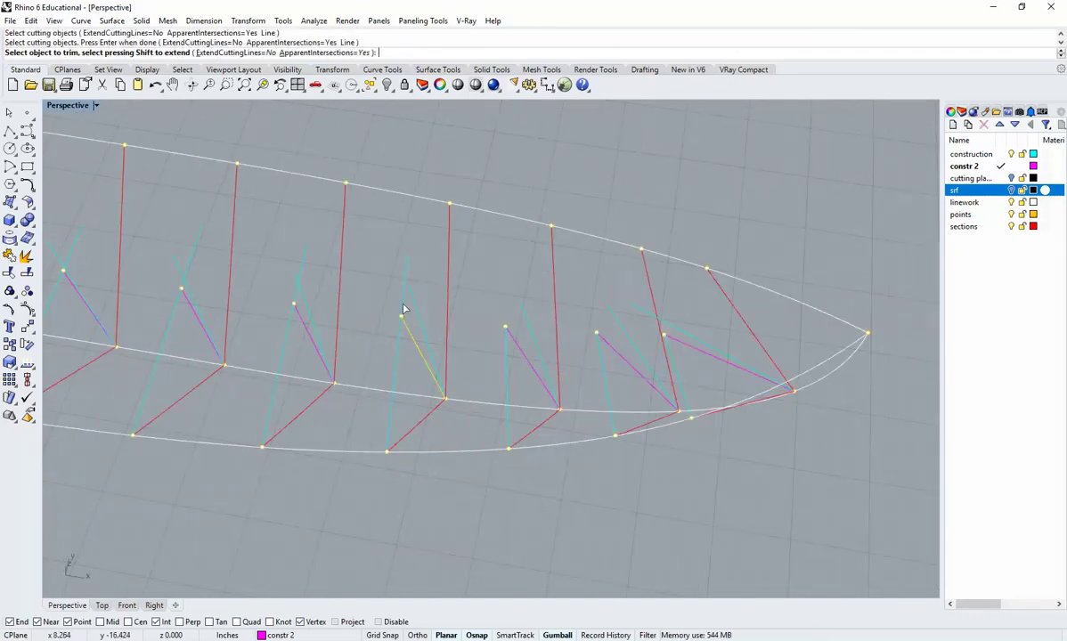
click(403, 308)
key(Return)
Trim the fifth section's perpendicular construction line where it overshoots its magenta connecting line
key(Return)
click(307, 326)
key(Return)
click(301, 276)
key(Return)
Trim the sixth section's perpendicular construction line where it overshoots its magenta connecting line
right_drag(303, 321, 386, 326)
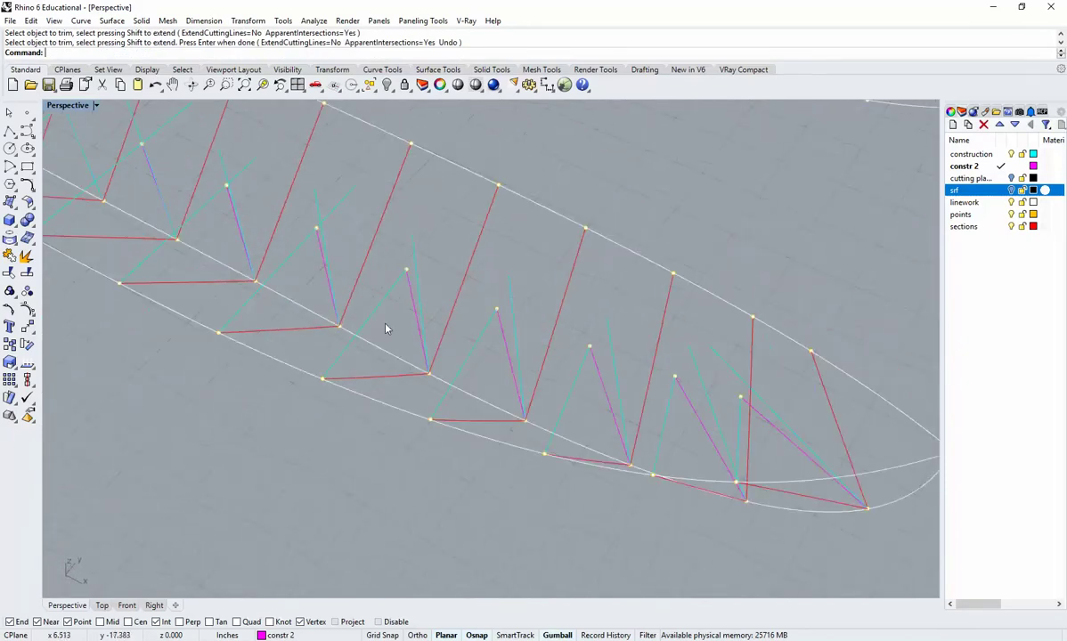
scroll(341, 232, up, 6)
key(Return)
click(303, 256)
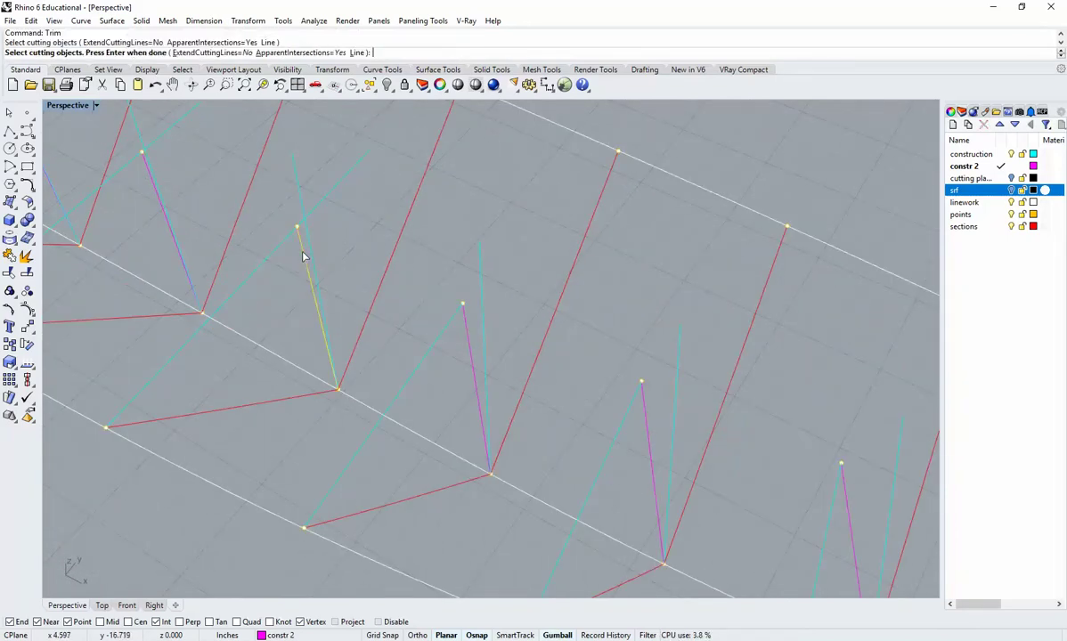
key(Return)
click(314, 209)
scroll(290, 254, down, 6)
key(Return)
Trim the seventh section's perpendicular construction line where it overshoots its magenta connecting line
scroll(243, 231, up, 6)
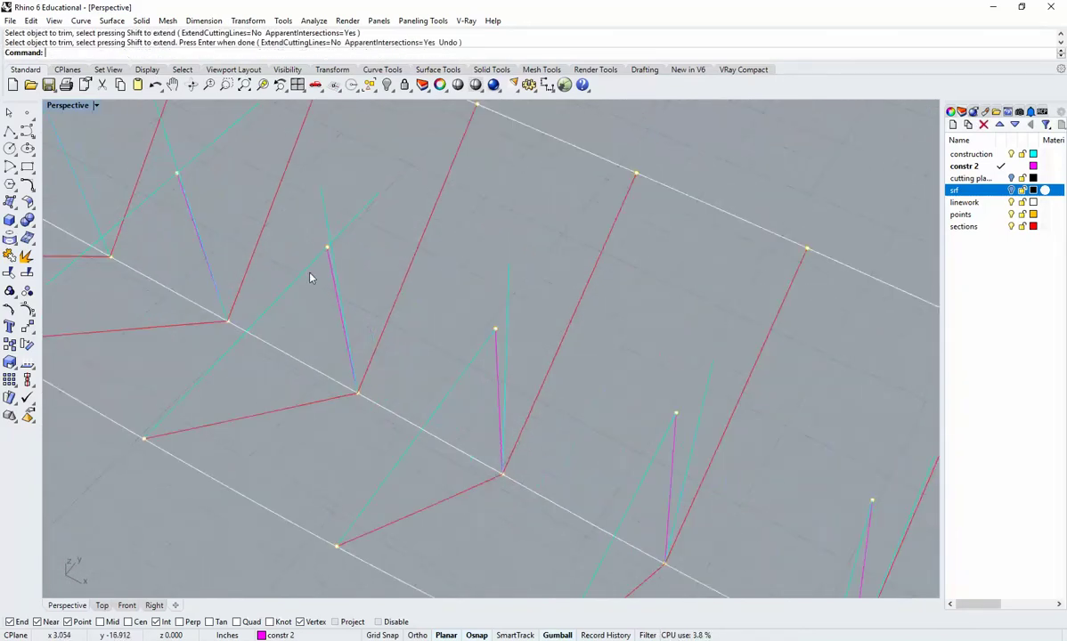
key(Return)
click(330, 265)
key(Return)
click(343, 237)
key(Return)
Trim the eighth section's perpendicular construction line where it overshoots its magenta connecting line
scroll(338, 252, down, 4)
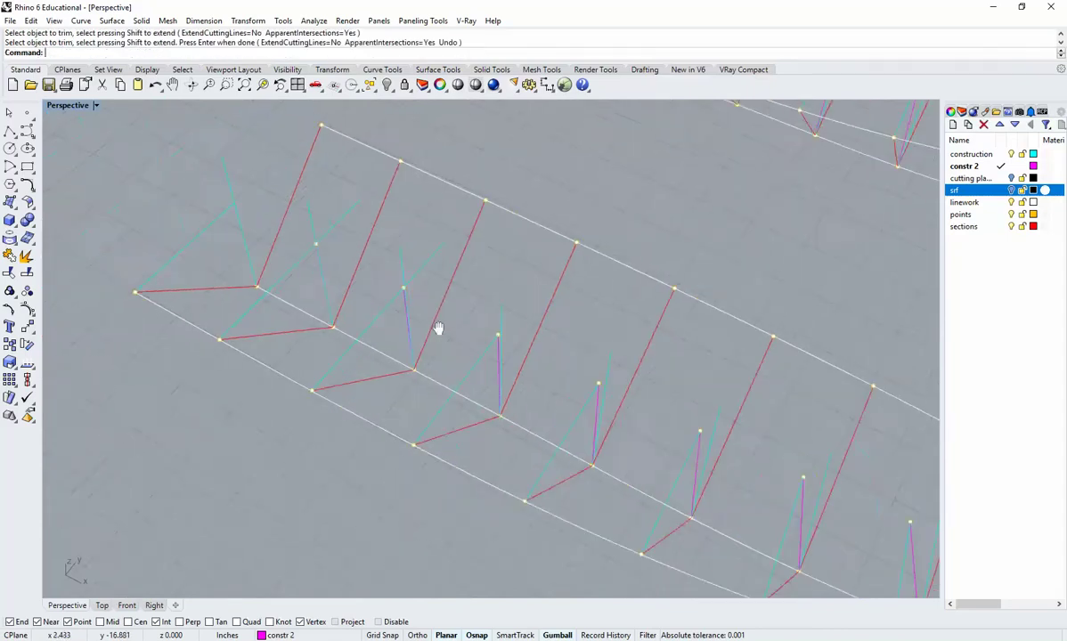
scroll(429, 303, up, 4)
key(Return)
click(430, 302)
key(Return)
click(426, 266)
click(444, 265)
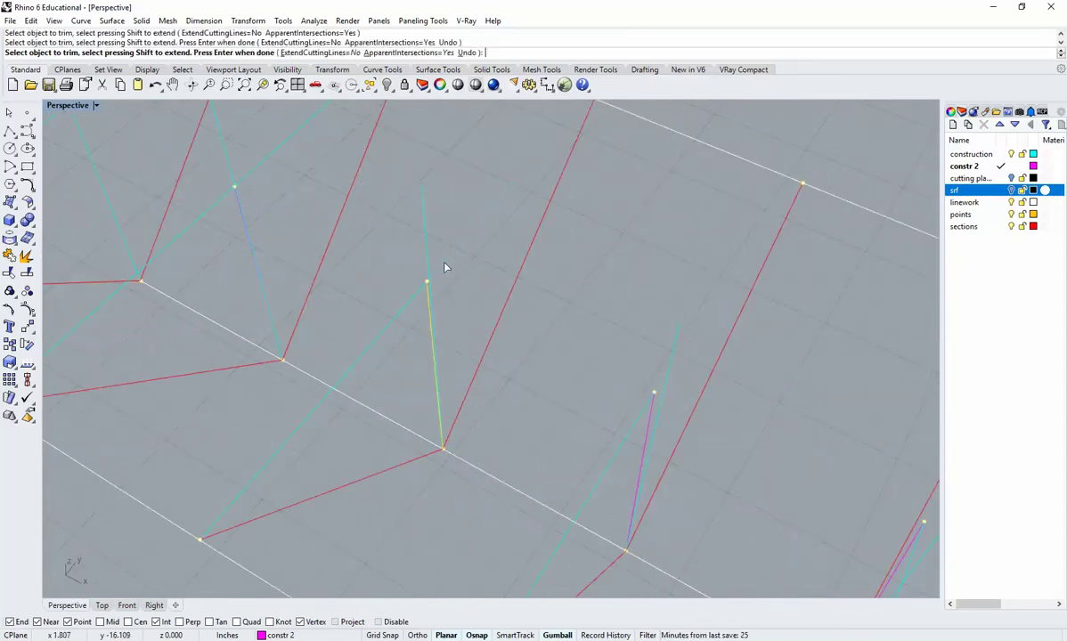
key(Return)
Trim the perpendicular construction line of the last section before the stern beyond its magenta connecting line
shift+right_drag(325, 243, 412, 328)
scroll(324, 309, up, 6)
key(Return)
click(365, 285)
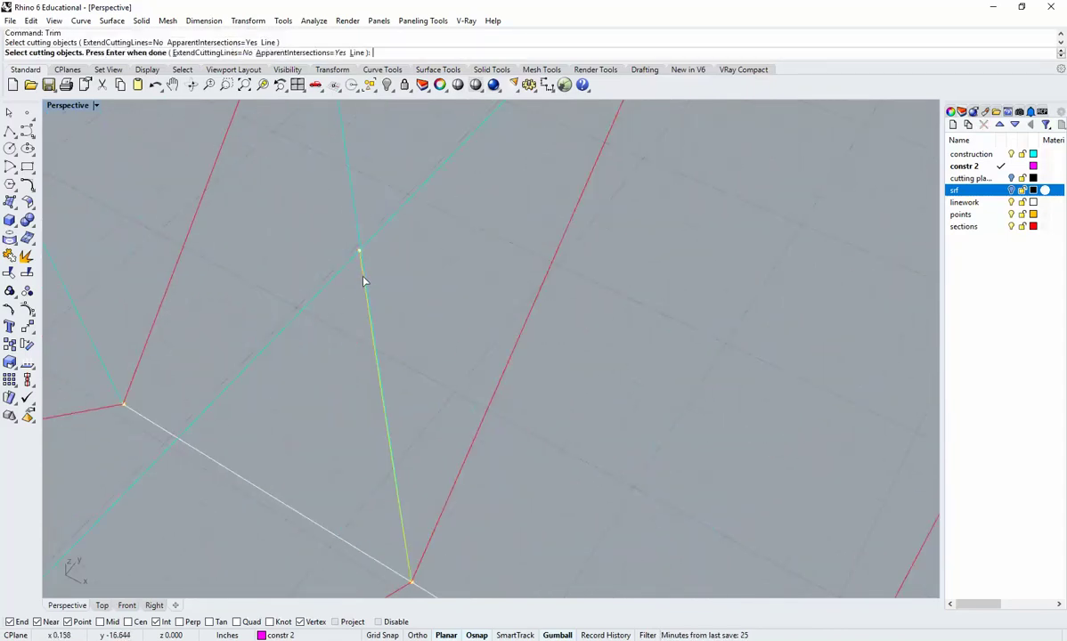
key(Return)
click(379, 243)
key(Return)
Examine the trimmed construction lines along the whole copied hull from stern to bow
scroll(396, 343, down, 3)
scroll(394, 338, down, 2)
shift+right_drag(262, 319, 502, 362)
scroll(502, 367, down, 5)
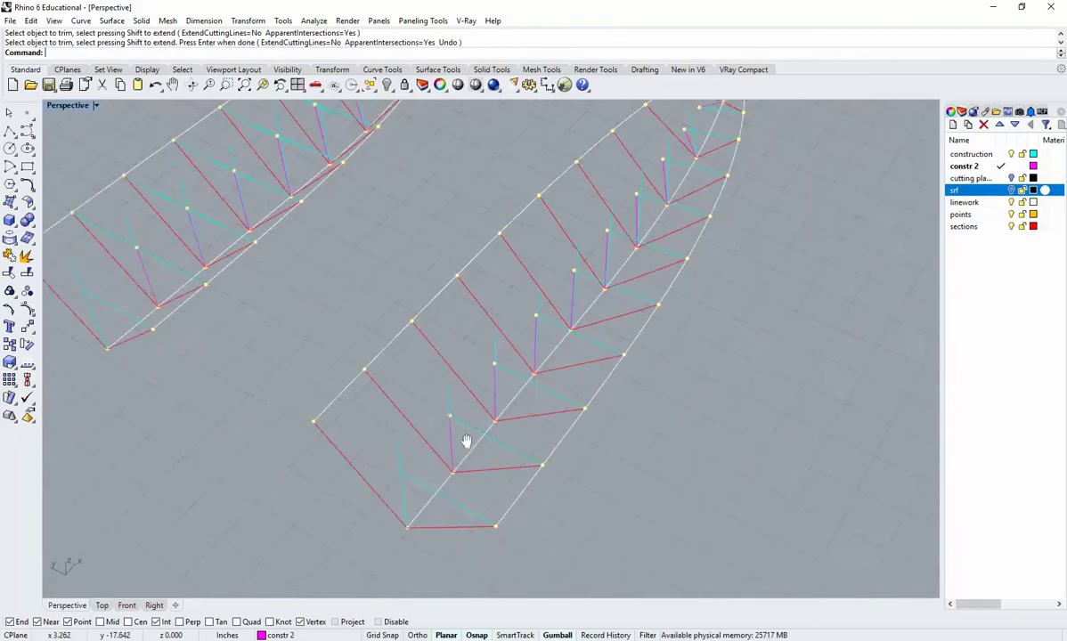
right_drag(467, 441, 419, 401)
scroll(483, 443, down, 6)
scroll(499, 316, up, 7)
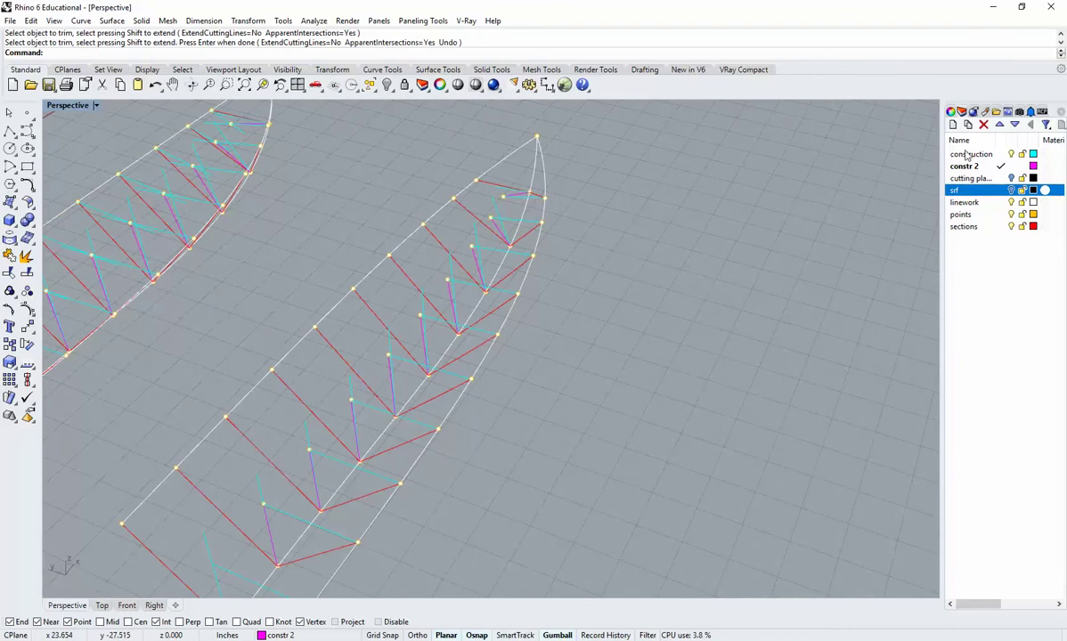
Create a new layer named "cutting plane 2" directly below the existing cutting plane layer
click(971, 178)
click(953, 124)
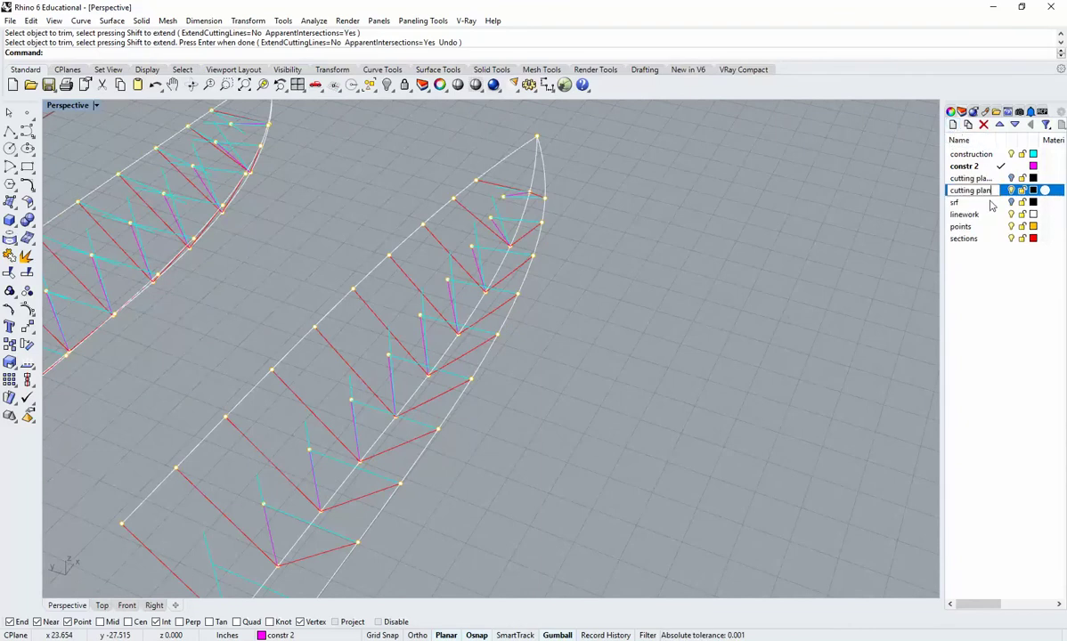
click(1035, 280)
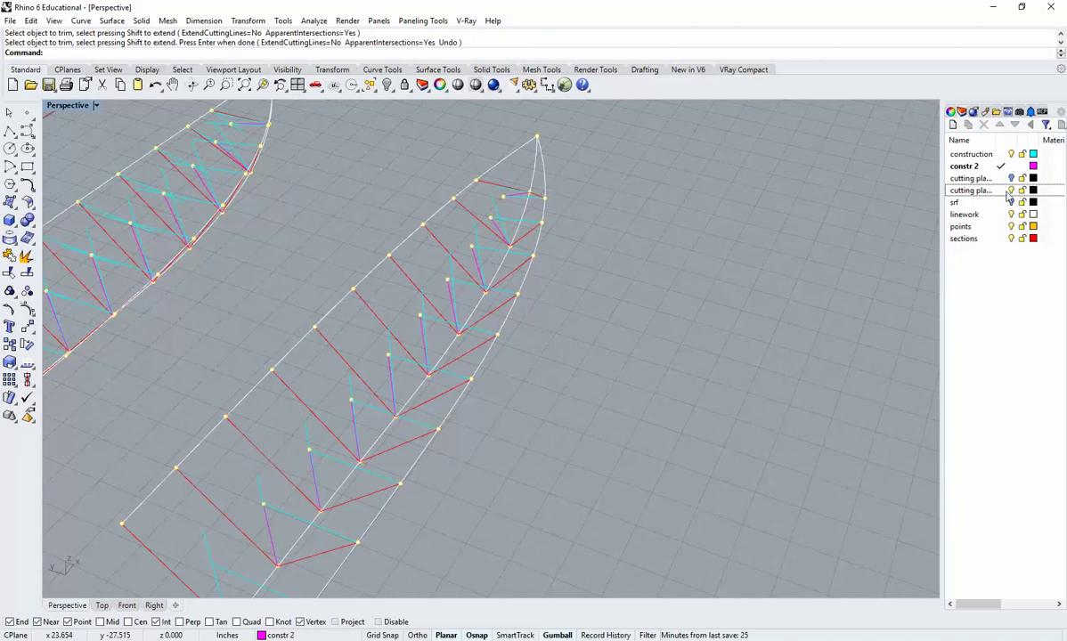
Try white as the colour of the cutting plane 2 layer, and undo the colour change
click(1034, 191)
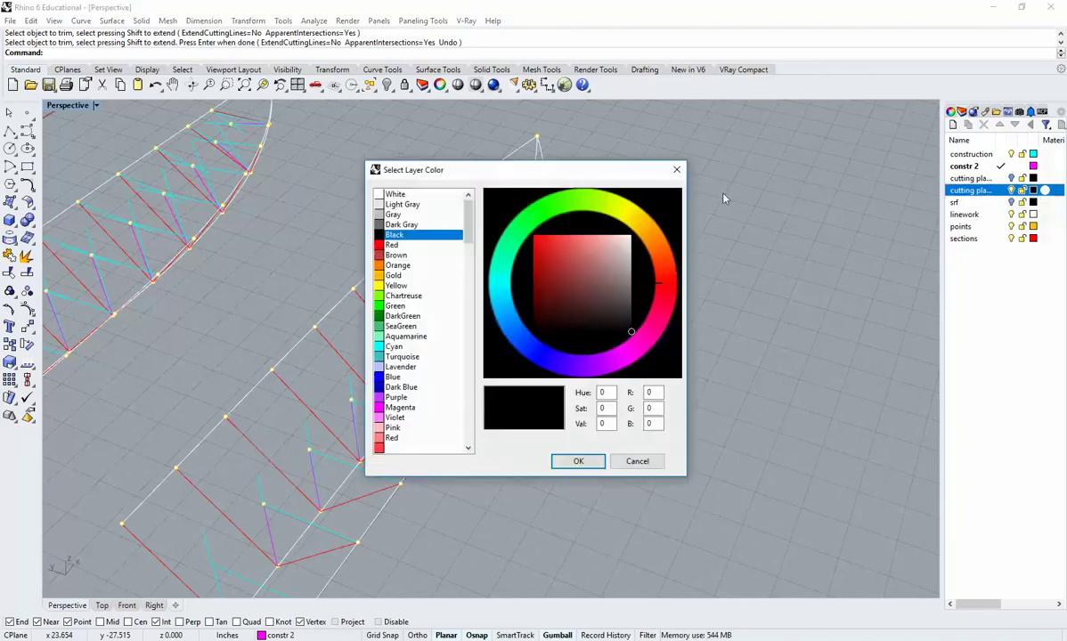
click(418, 194)
click(579, 461)
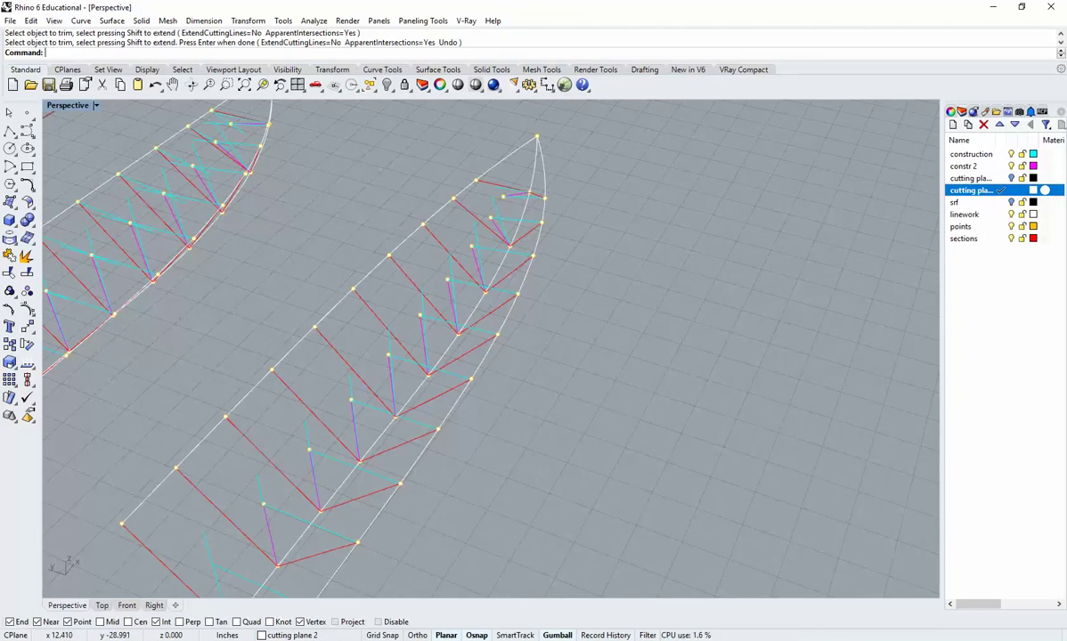
key(ctrl+z)
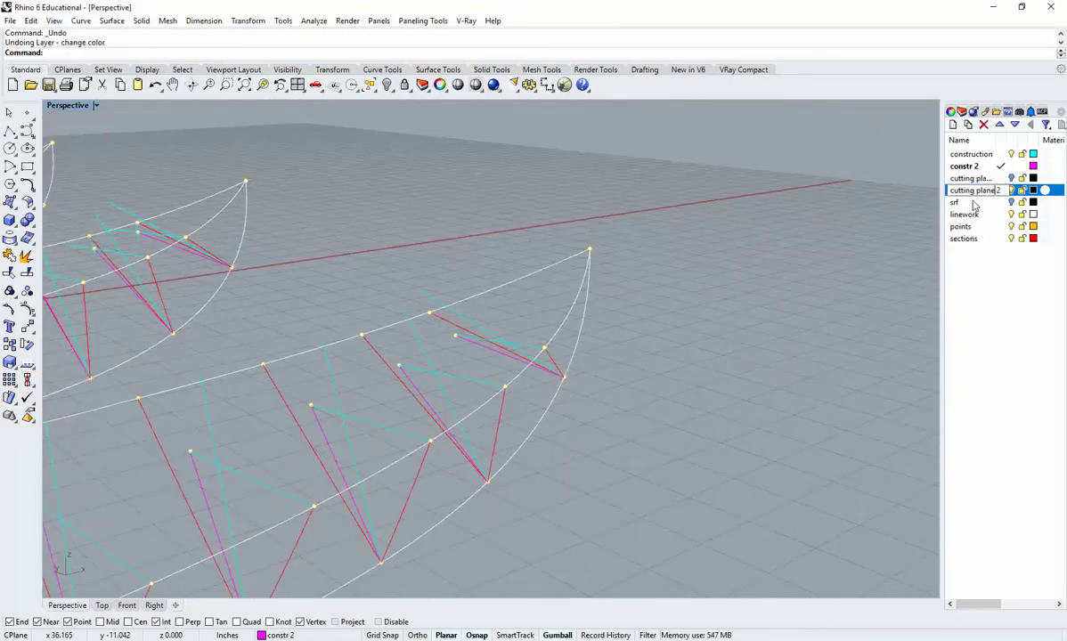
Confirm the layer name "cutting plane 2" and make that layer current
click(994, 215)
click(1001, 191)
right_drag(550, 400, 533, 328)
click(533, 325)
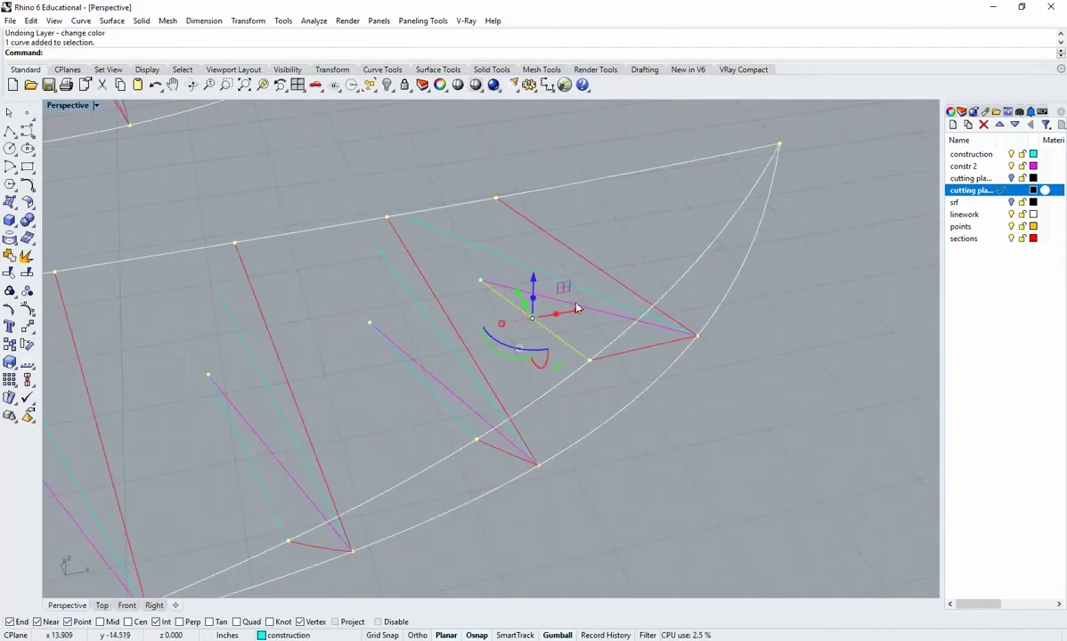
click(566, 304)
key(Escape)
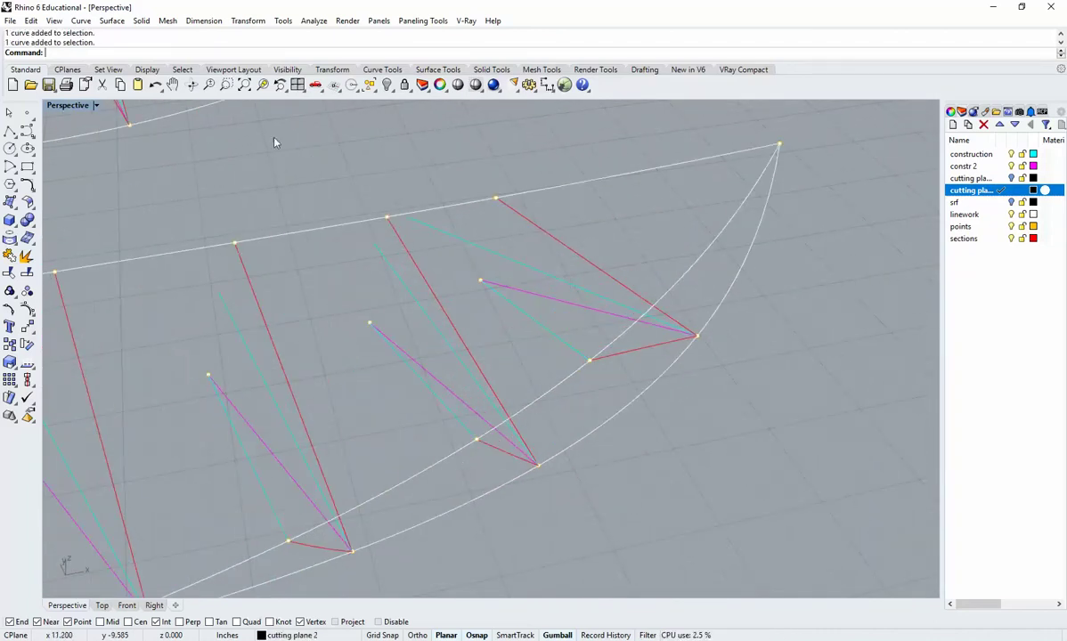
Set the colour of the cutting plane 2 layer to white
click(1034, 191)
click(383, 185)
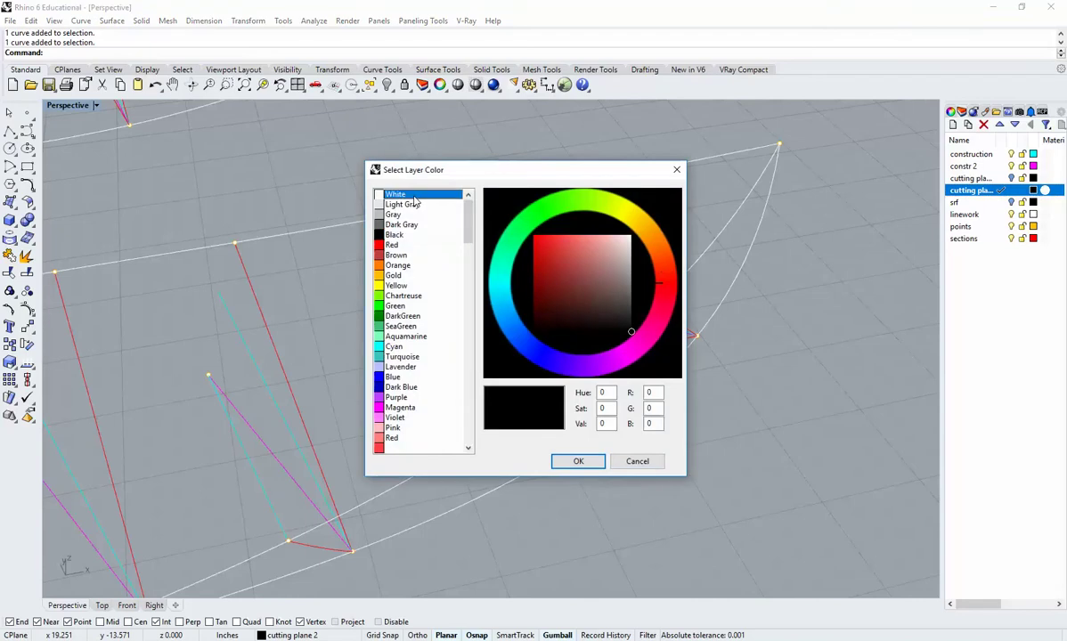
click(576, 460)
Extrude the construction line nearest the bow of the copied hull along its magenta constr 2 line, ending at the hull curve point
right_drag(663, 491, 611, 463)
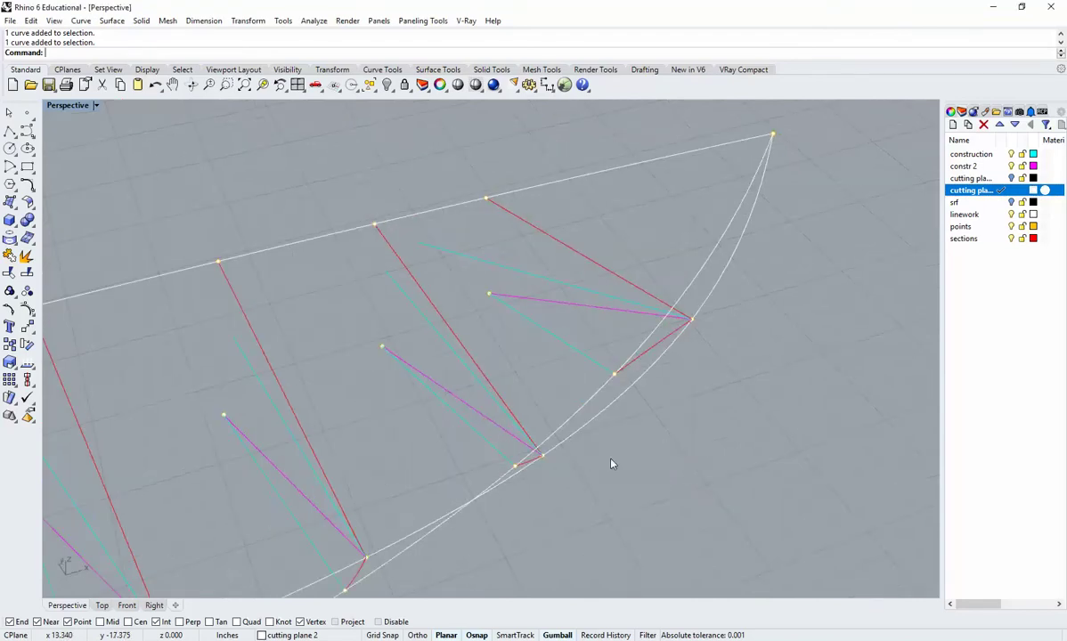
click(538, 328)
right_drag(543, 338, 606, 374)
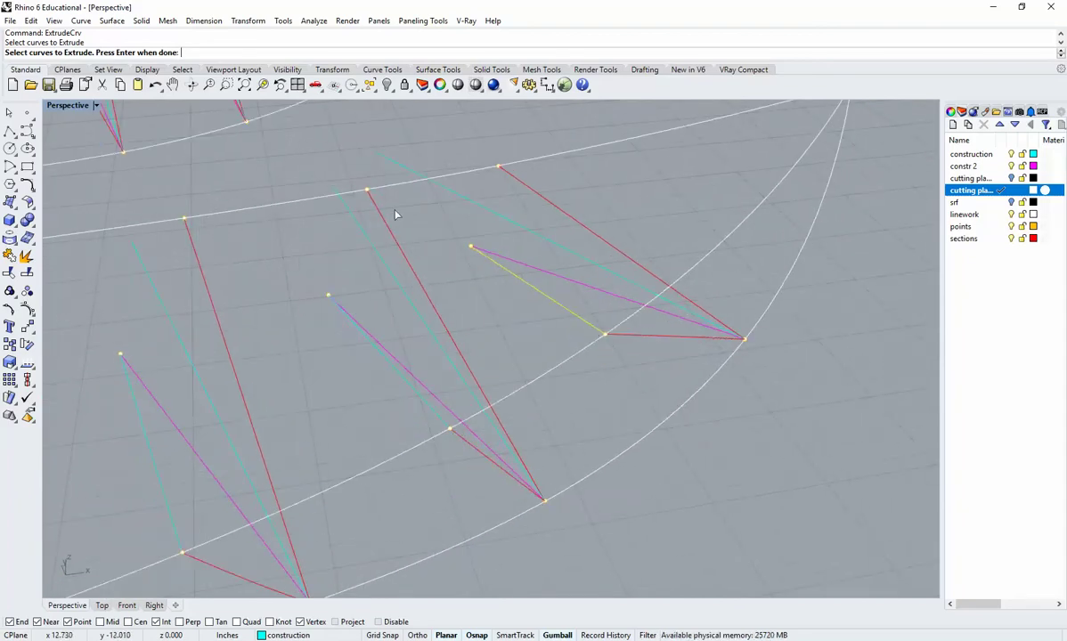
key(Return)
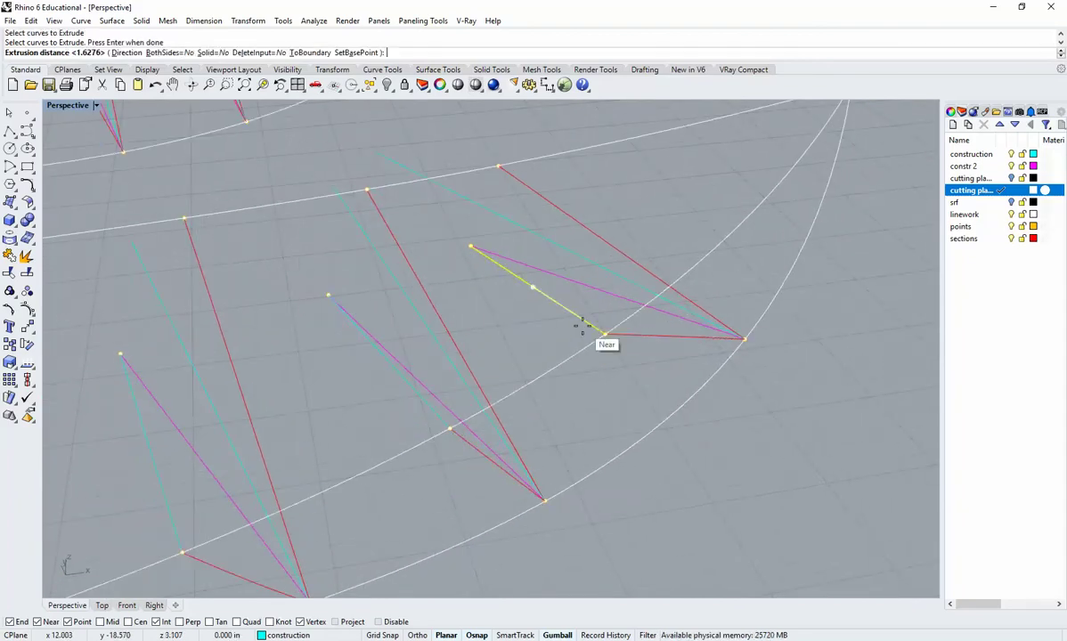
scroll(568, 337, down, 4)
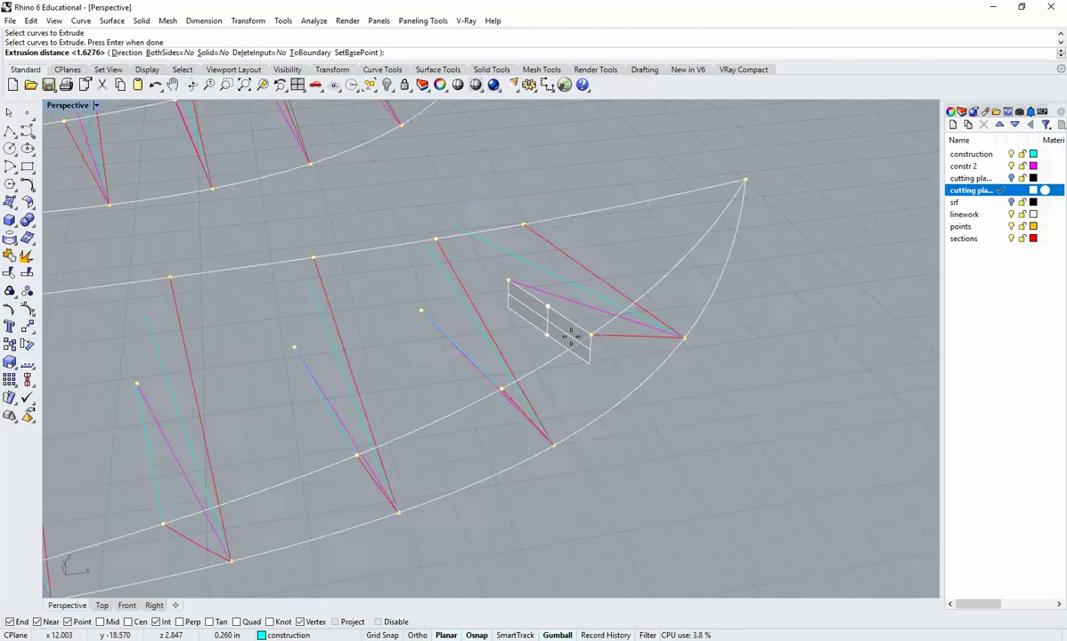
shift+right_drag(583, 365, 566, 243)
right_drag(591, 455, 473, 269)
right_drag(476, 410, 385, 434)
scroll(386, 433, up, 8)
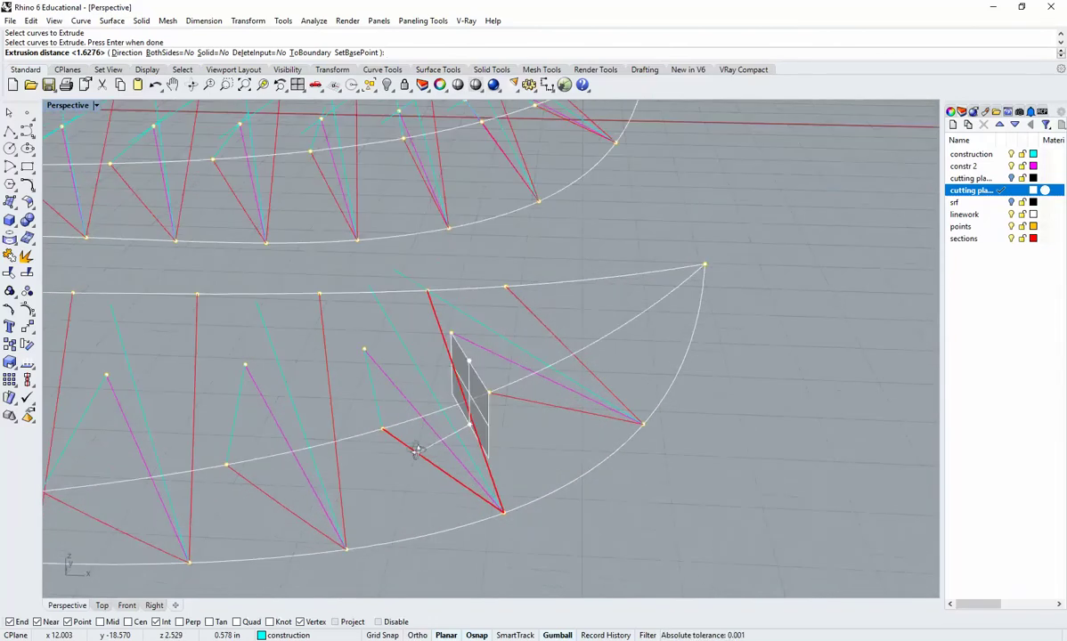
scroll(540, 379, down, 2)
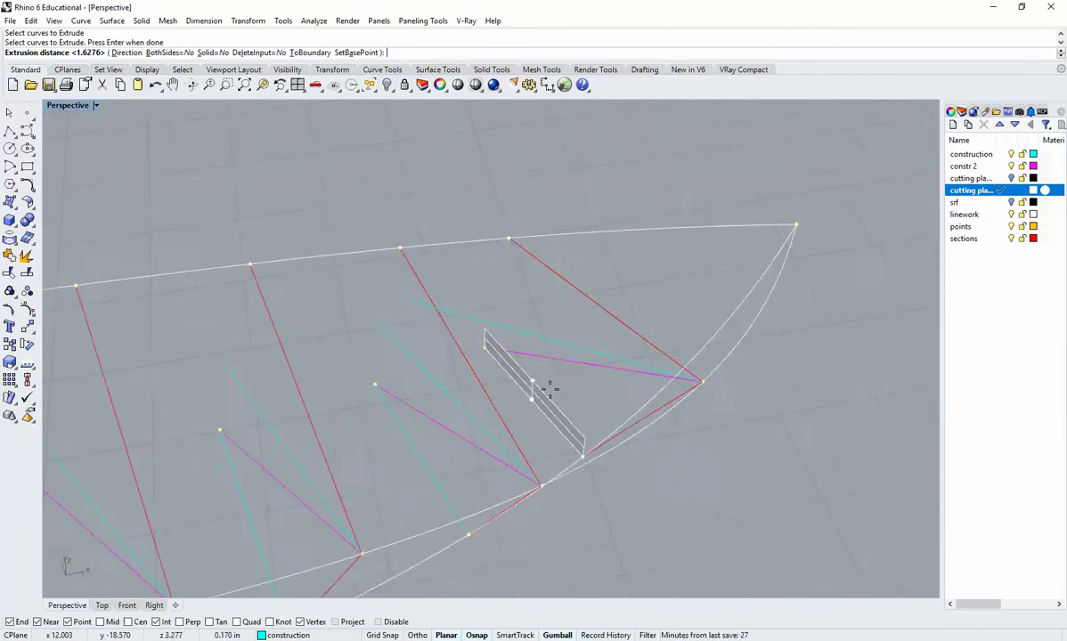
shift+right_drag(555, 432, 529, 296)
scroll(544, 312, up, 4)
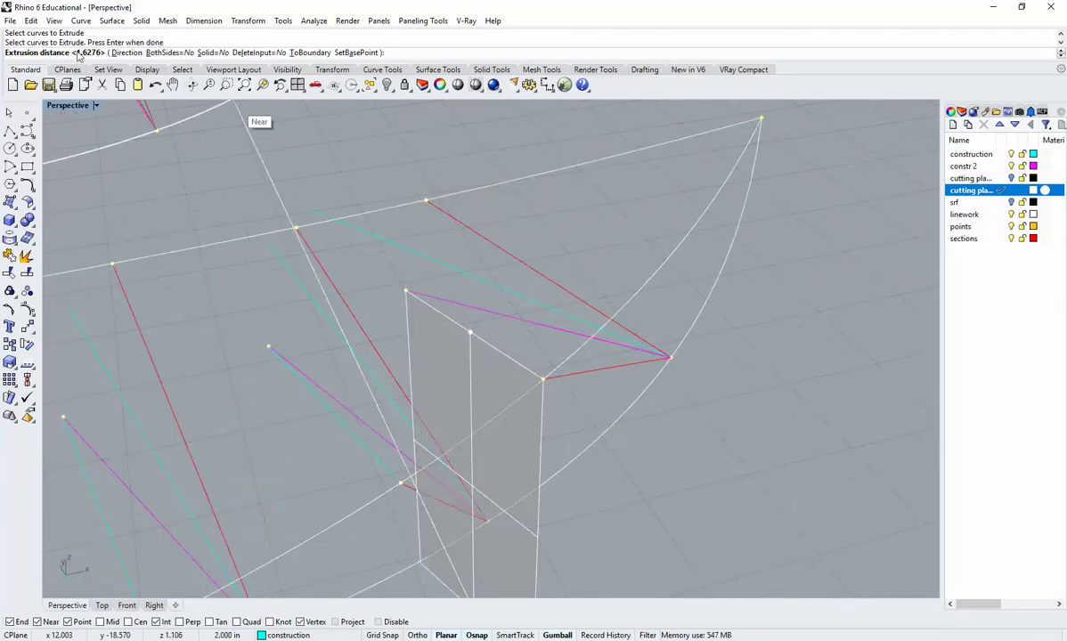
click(126, 54)
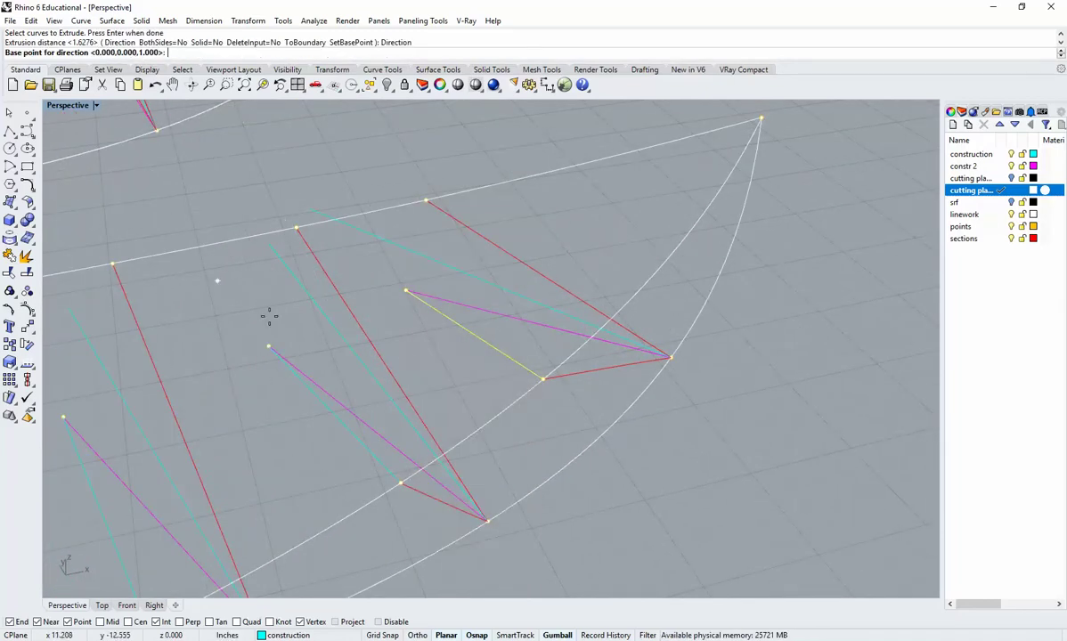
click(404, 293)
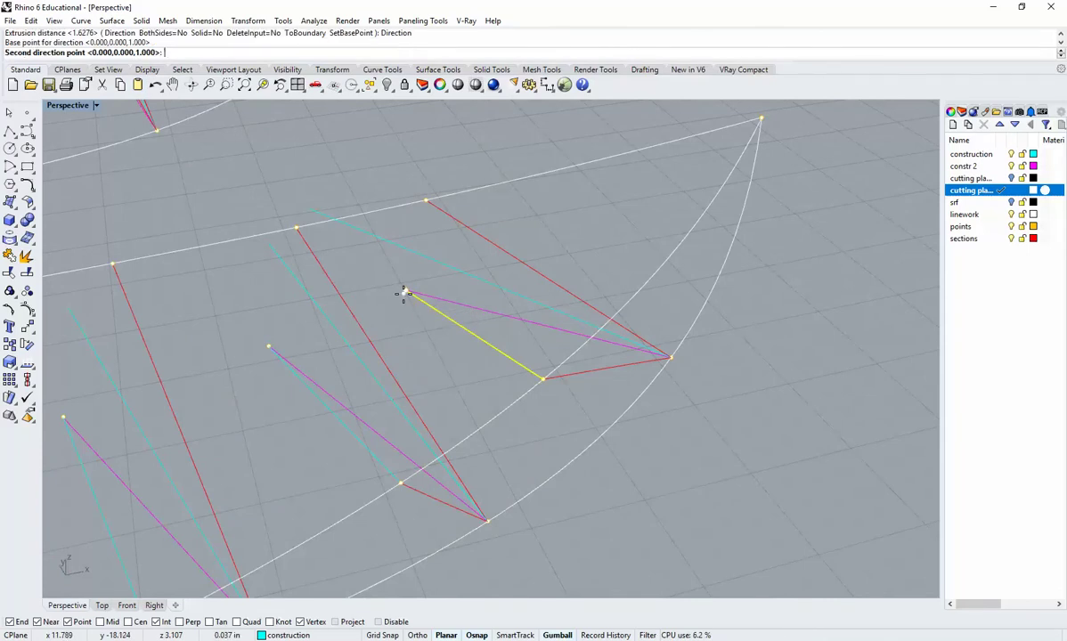
click(542, 326)
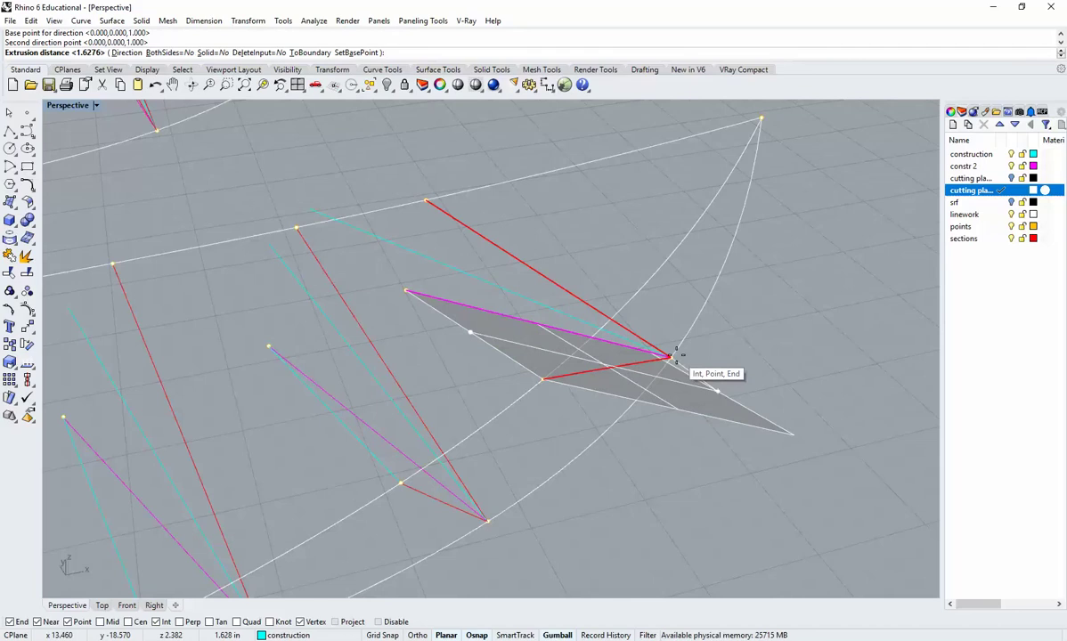
click(673, 356)
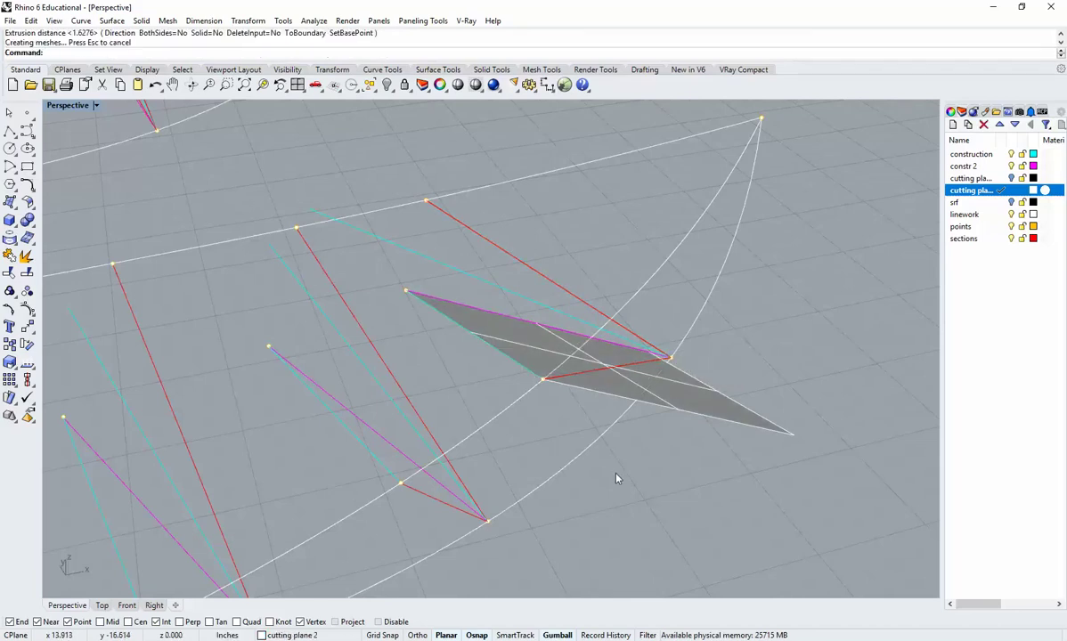
Examine the new cutting plane from several angles to check how it passes through the section at the bow
right_drag(581, 493, 628, 447)
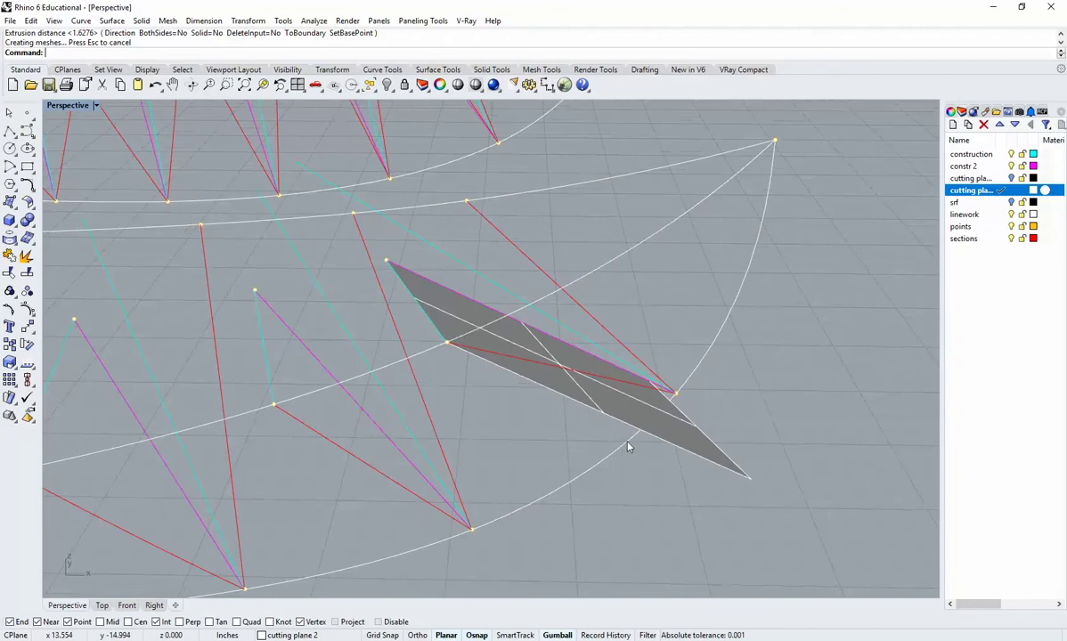
click(700, 449)
right_drag(771, 381, 655, 362)
right_drag(524, 278, 687, 330)
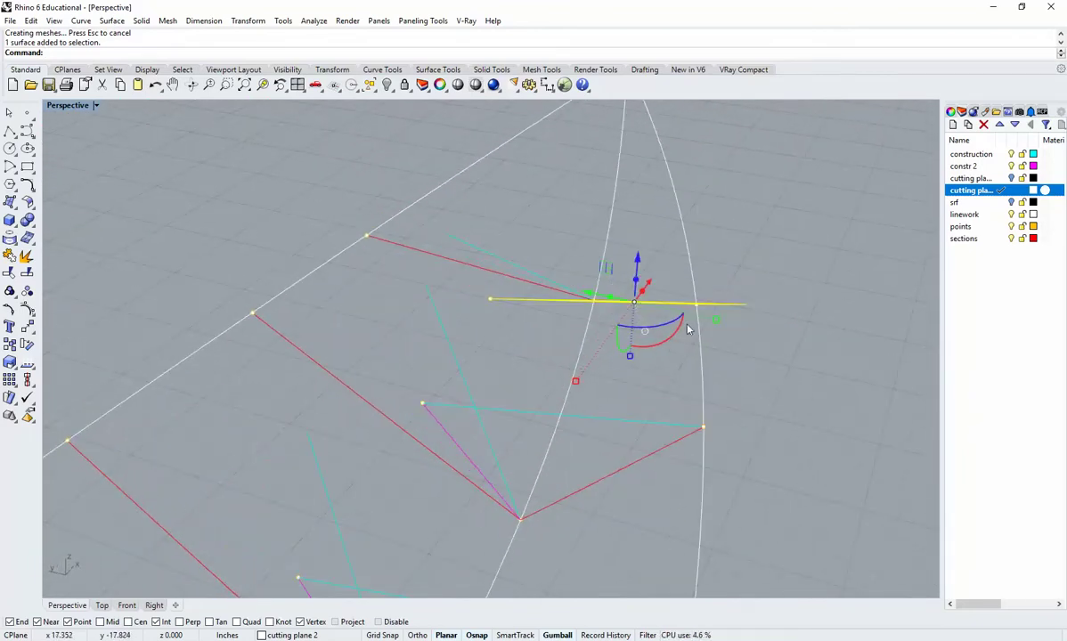
right_drag(521, 302, 654, 319)
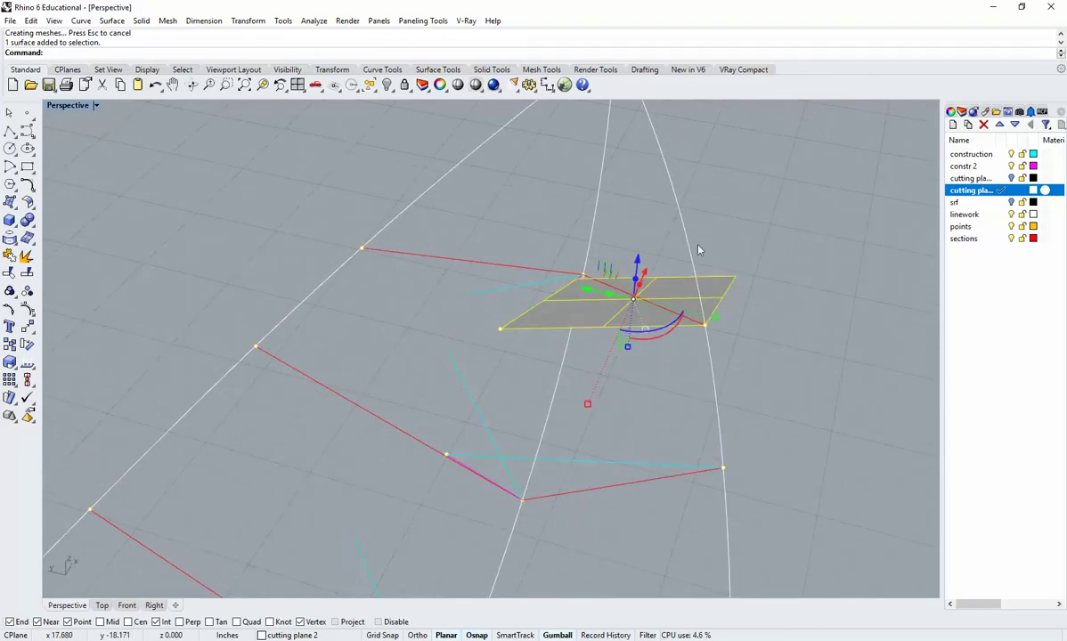
right_drag(773, 430, 623, 414)
right_drag(609, 368, 640, 370)
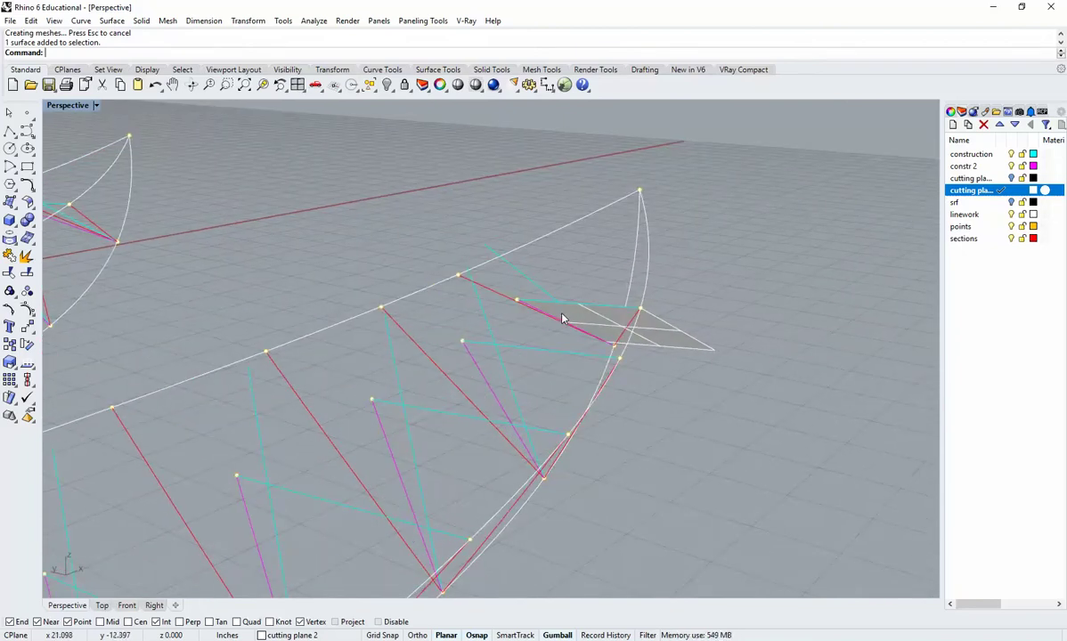
right_drag(562, 319, 524, 443)
right_click(506, 438)
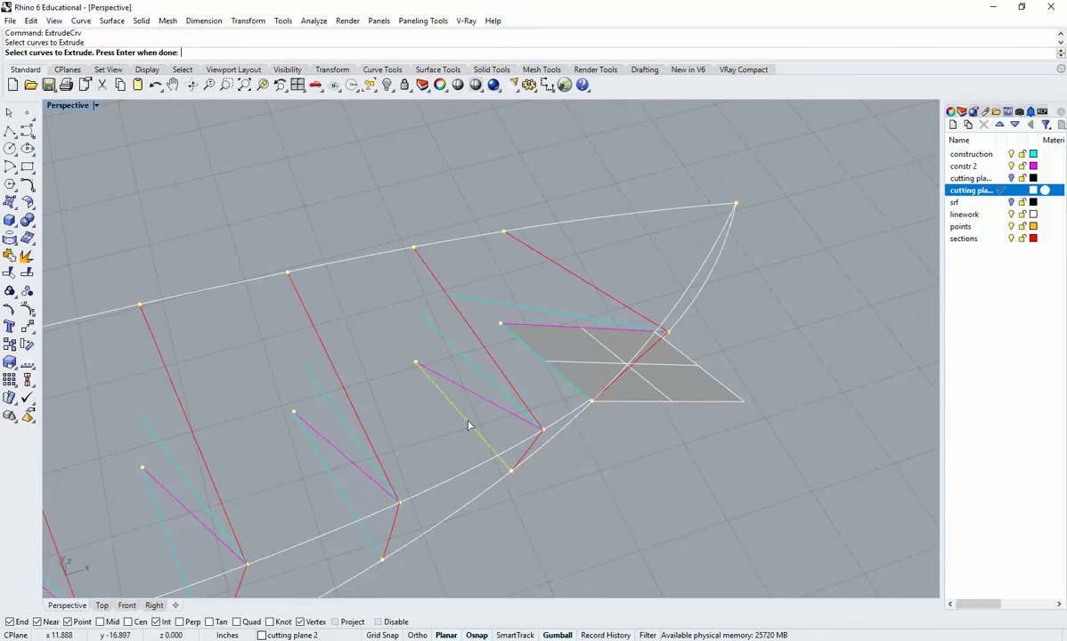
key(Return)
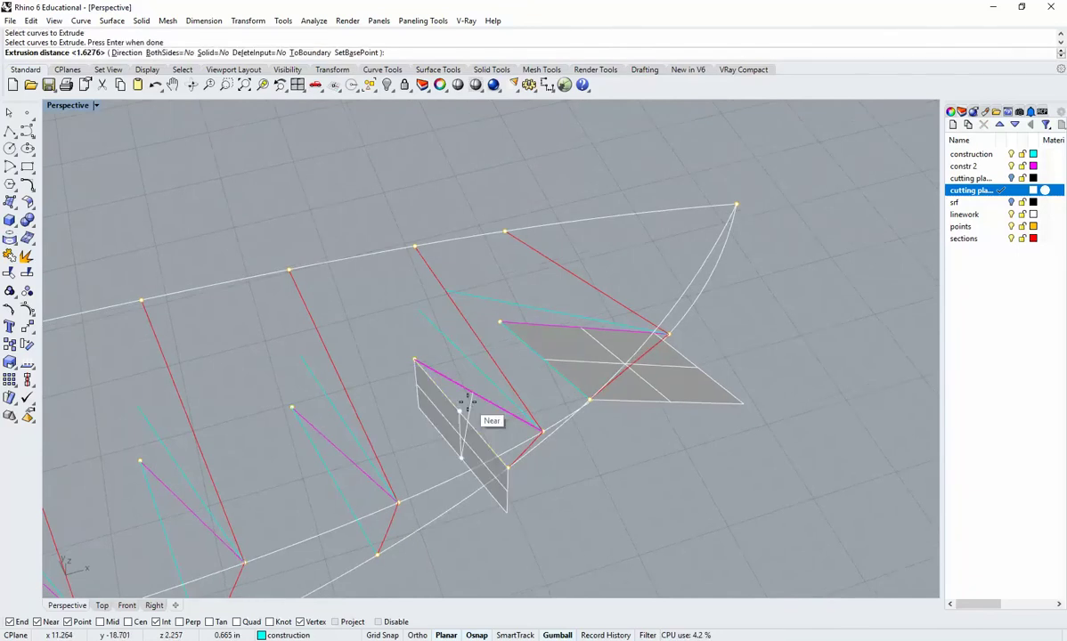
text(d)
key(Return)
click(417, 366)
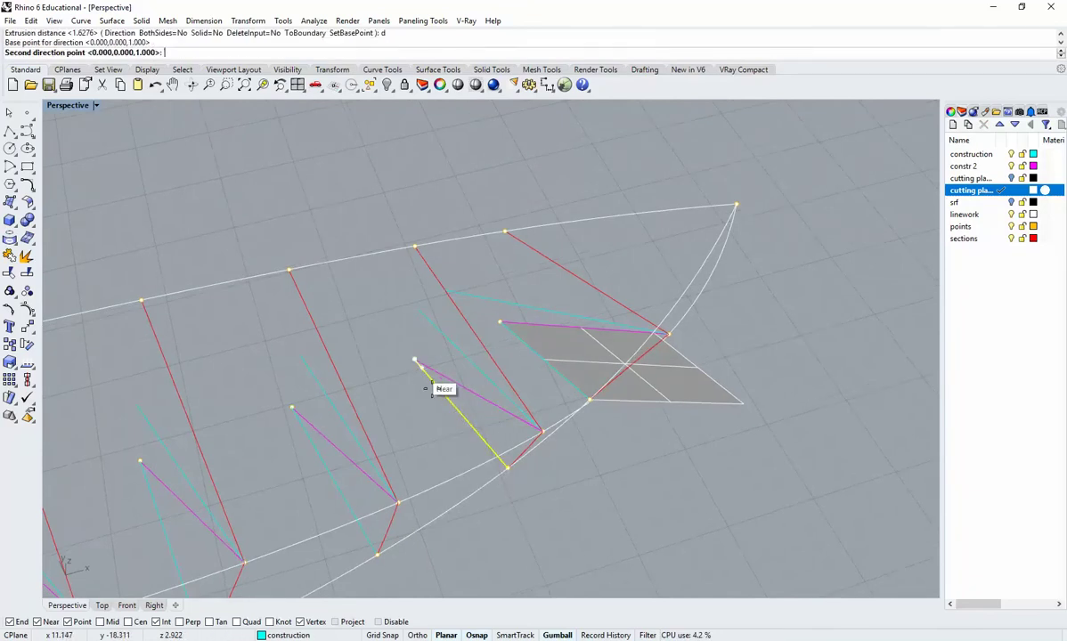
click(487, 405)
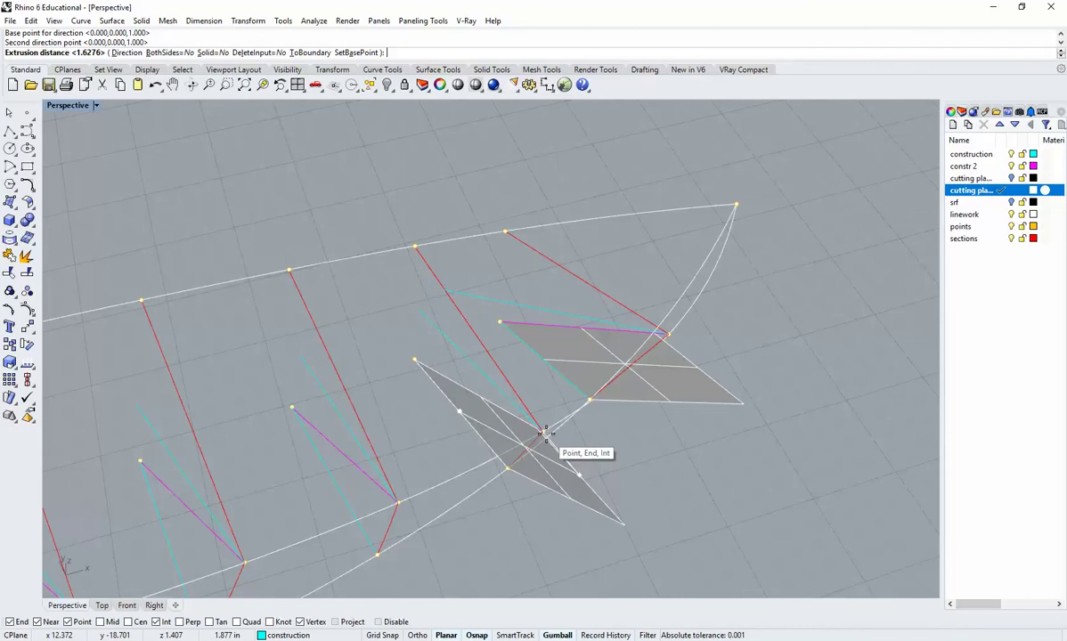
scroll(545, 434, up, 3)
scroll(593, 462, up, 1)
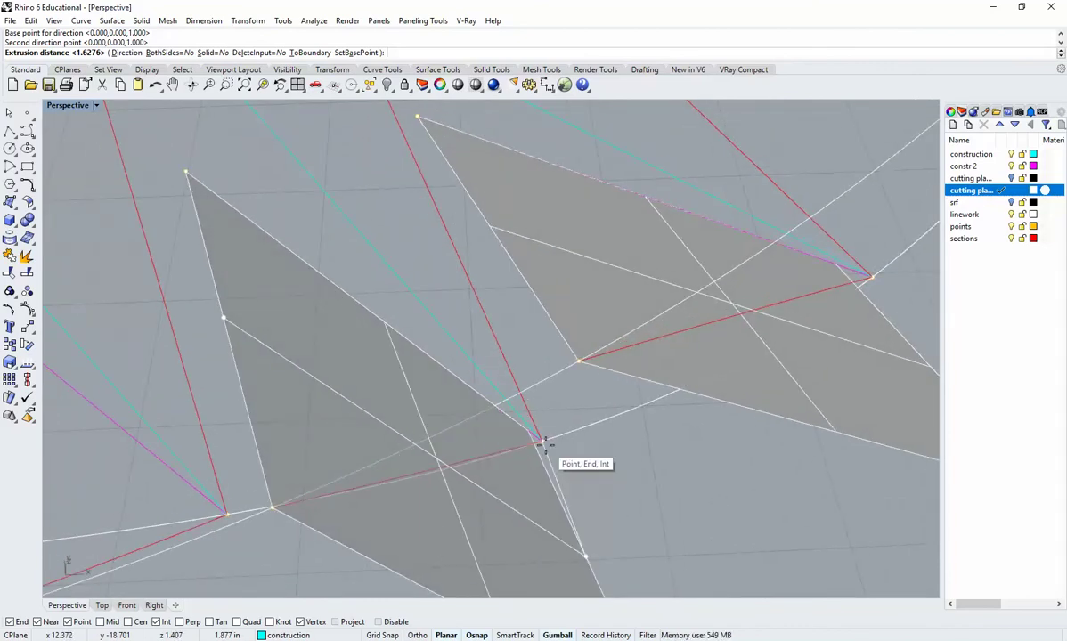
right_drag(544, 443, 532, 401)
shift+right_drag(532, 453, 485, 325)
scroll(555, 374, down, 2)
right_drag(555, 374, 496, 400)
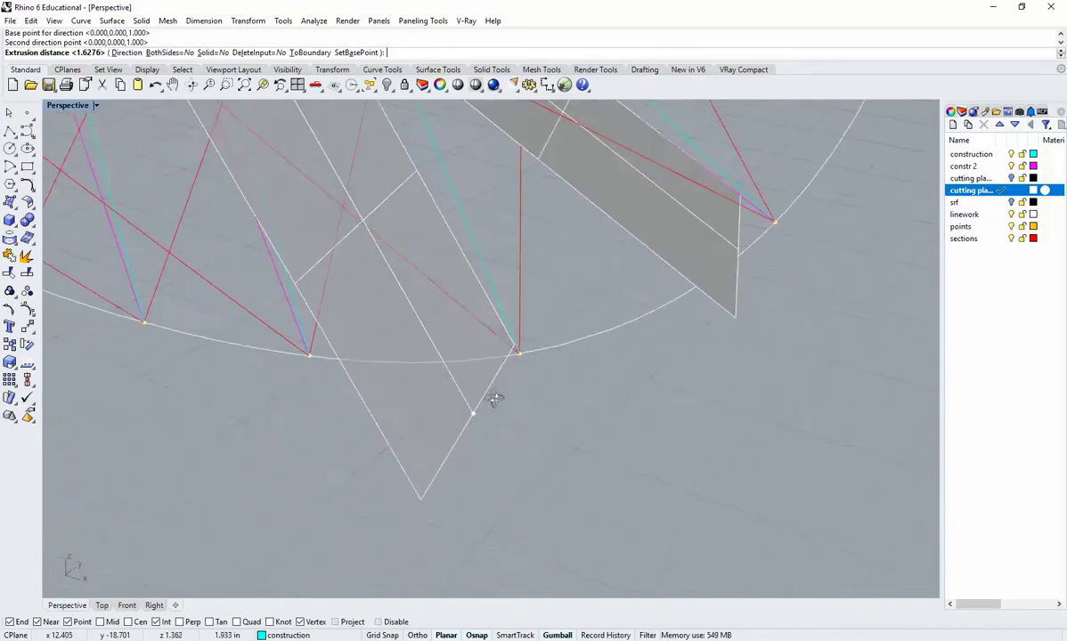
scroll(499, 392, up, 3)
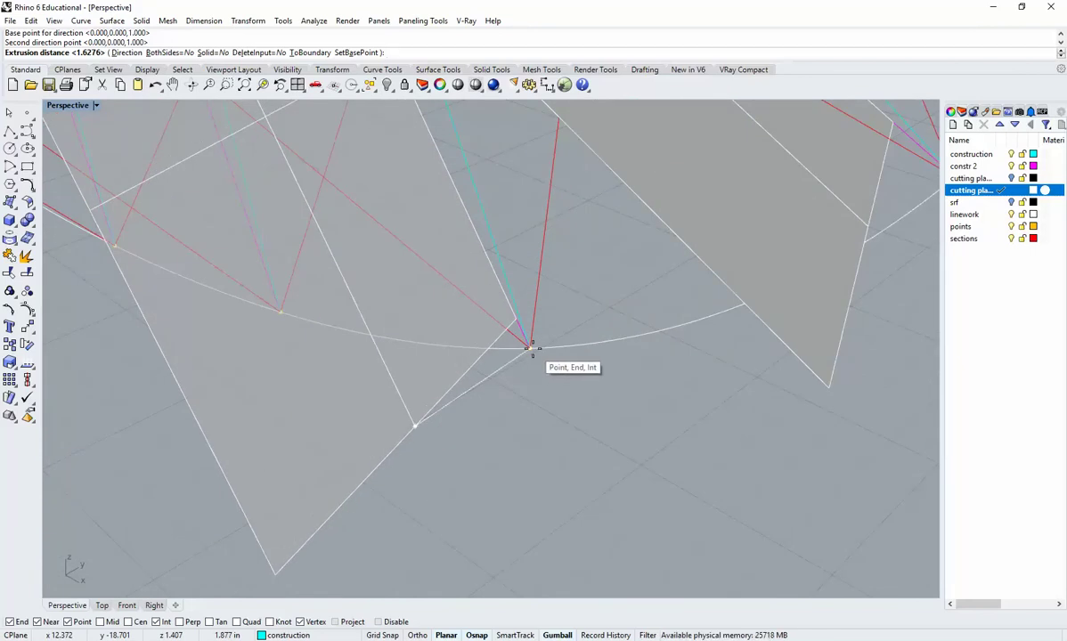
right_drag(534, 373, 625, 334)
click(743, 373)
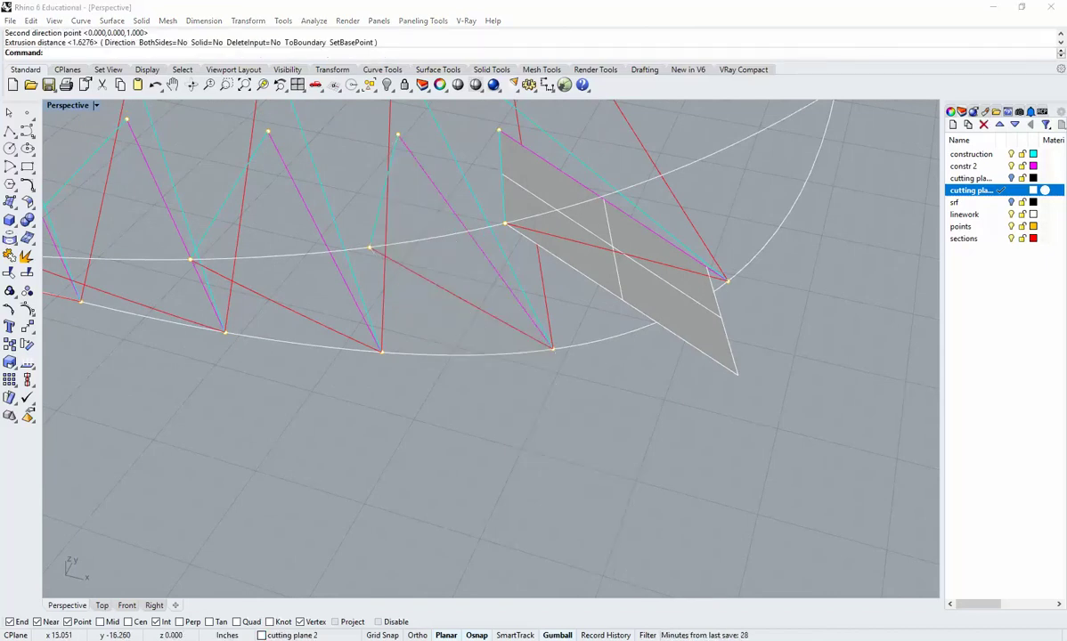
Delete the short cutting plane at the bow
right_drag(743, 373, 548, 313)
click(660, 343)
key(Delete)
Extrude the construction line nearest the bow about 2.07 in along its magenta line's direction, extending past the hull curve
key(Return)
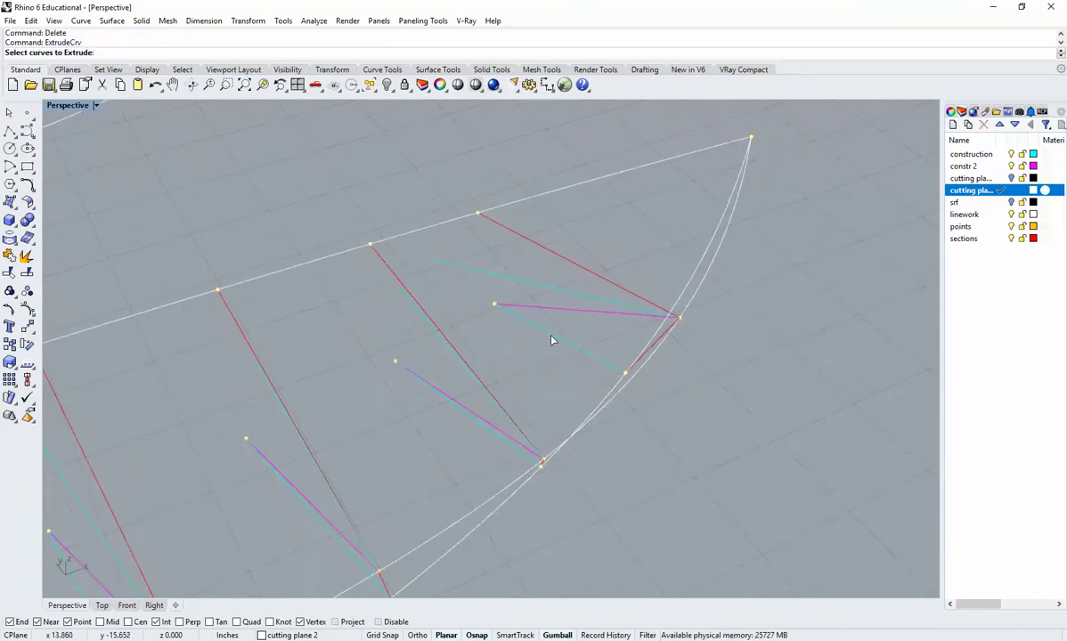
click(560, 334)
key(Return)
text(d)
key(Return)
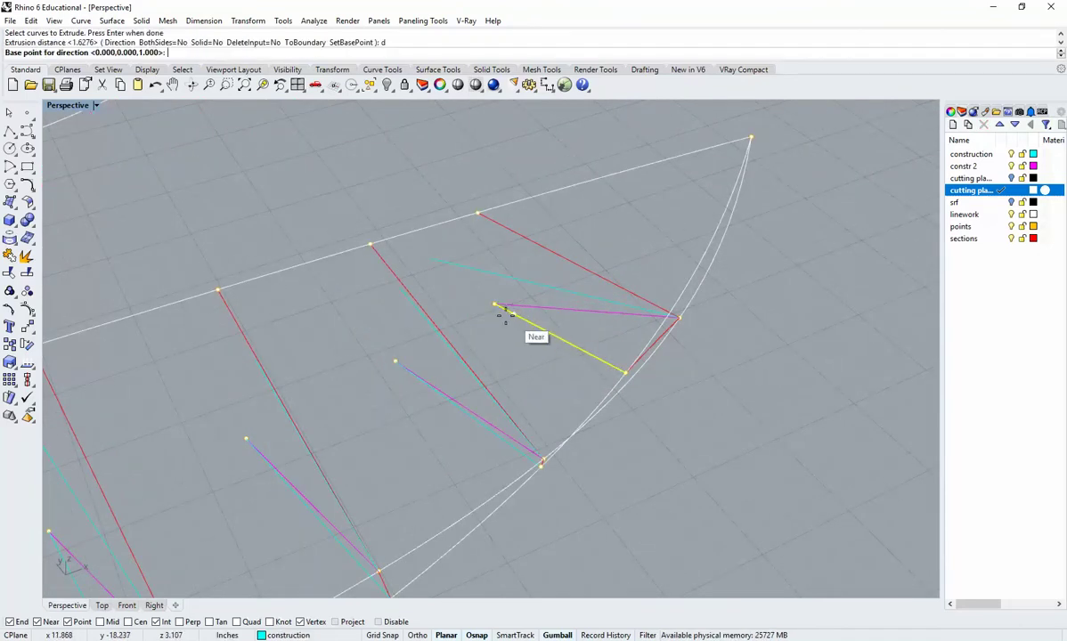
click(494, 307)
click(573, 310)
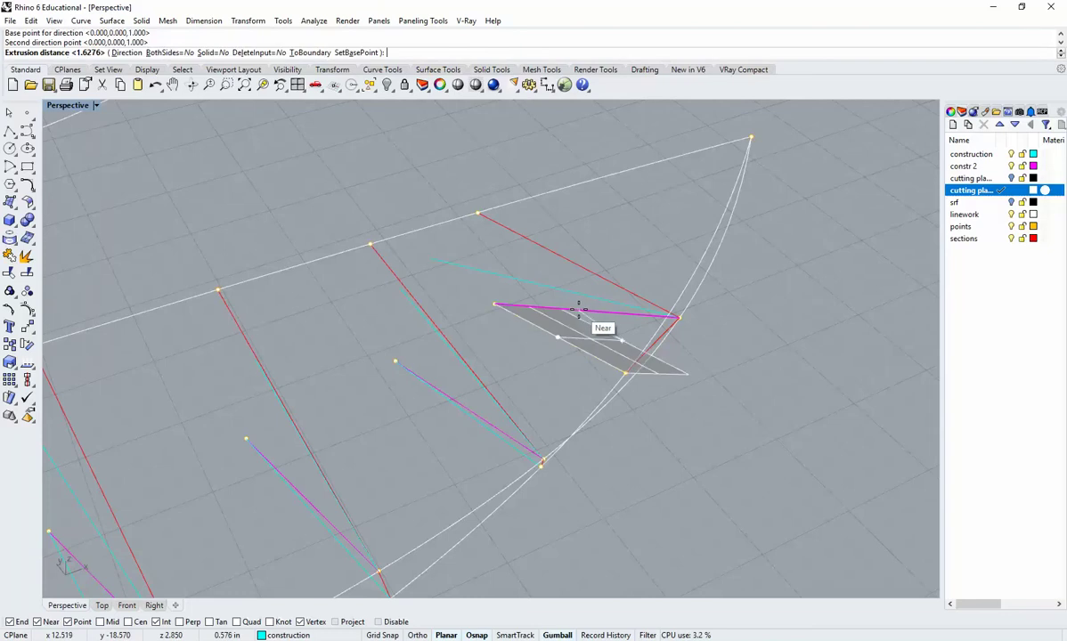
click(763, 329)
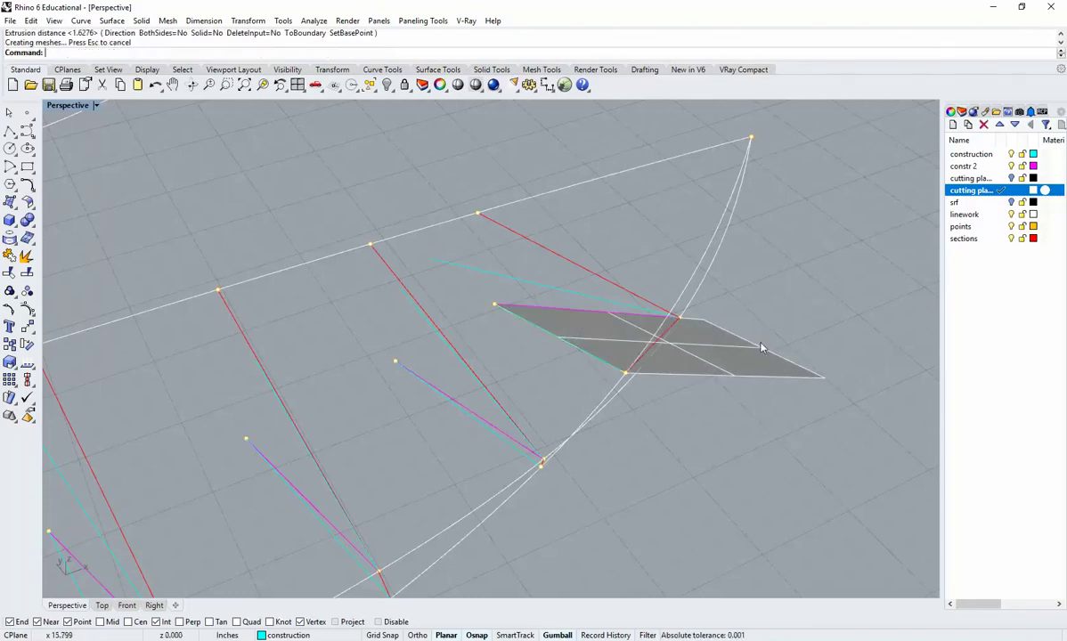
Extrude the second construction line from the bow about 2.40 in along its magenta line's direction, extending past the hull curve
right_drag(763, 329, 507, 447)
right_click(508, 380)
click(508, 379)
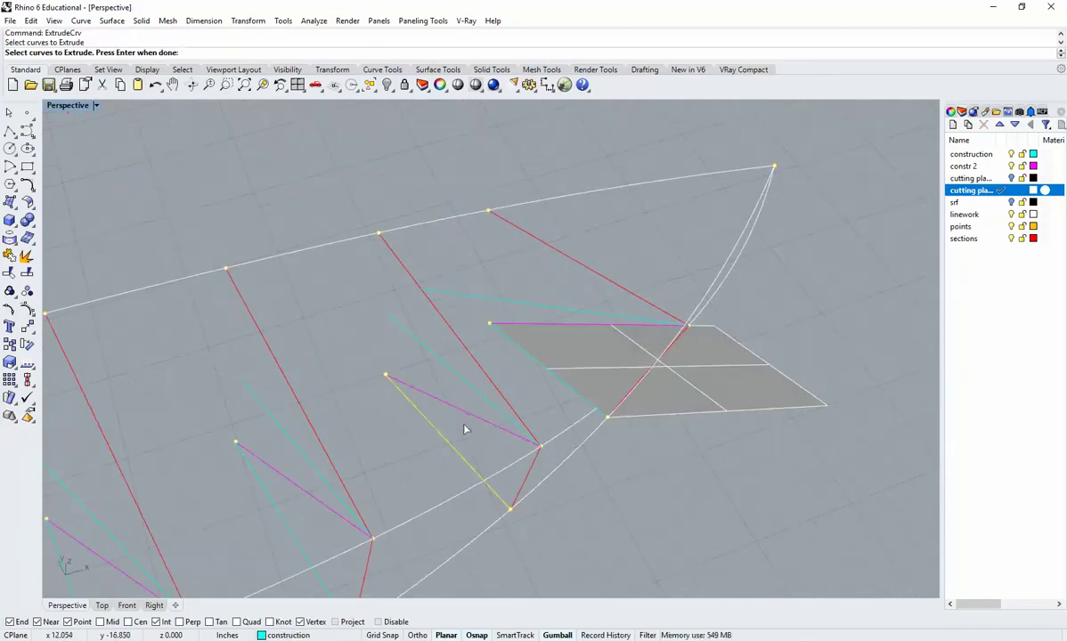
right_click(463, 424)
text(d)
key(Return)
click(389, 378)
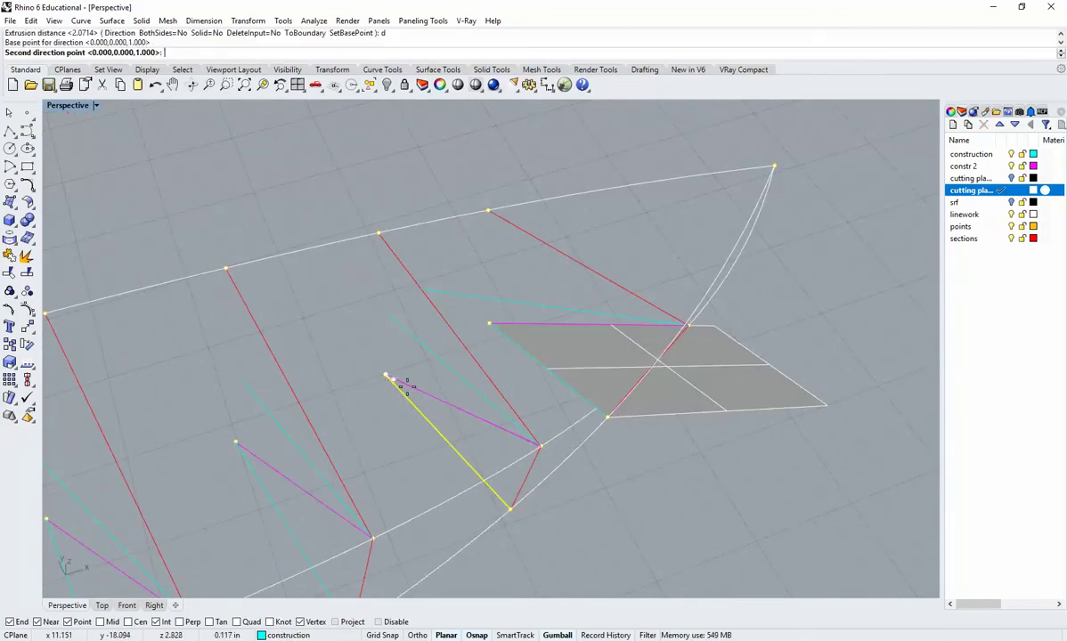
click(443, 398)
scroll(615, 504, down, 4)
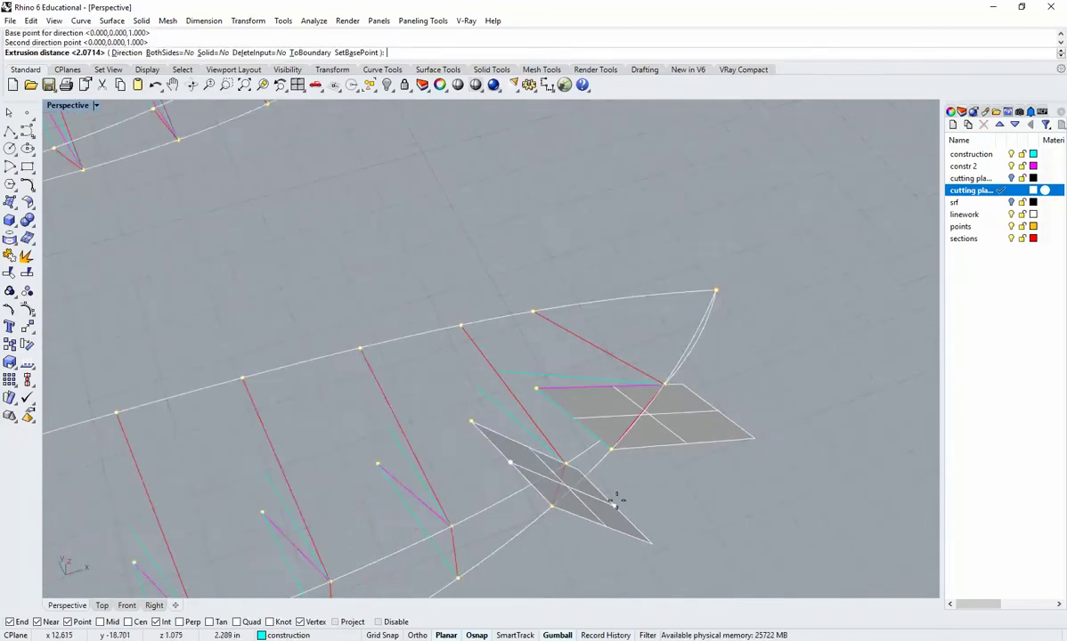
right_drag(616, 502, 617, 458)
click(639, 532)
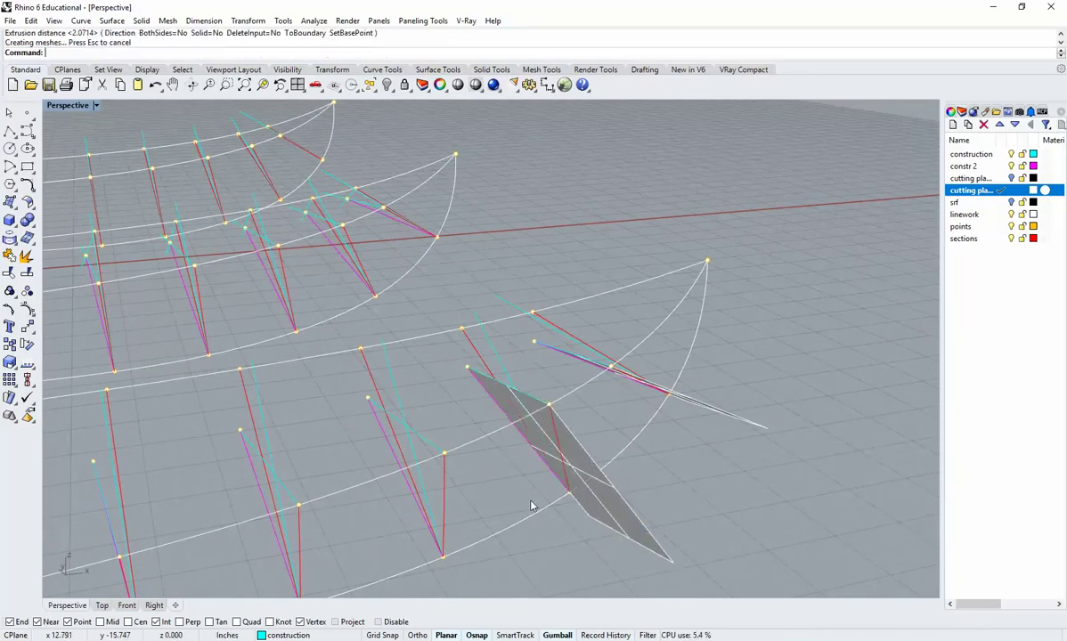
Extrude the third construction line from the bow along its magenta line's direction, so the plane extends past the hull curve
right_drag(533, 504, 544, 456)
key(Return)
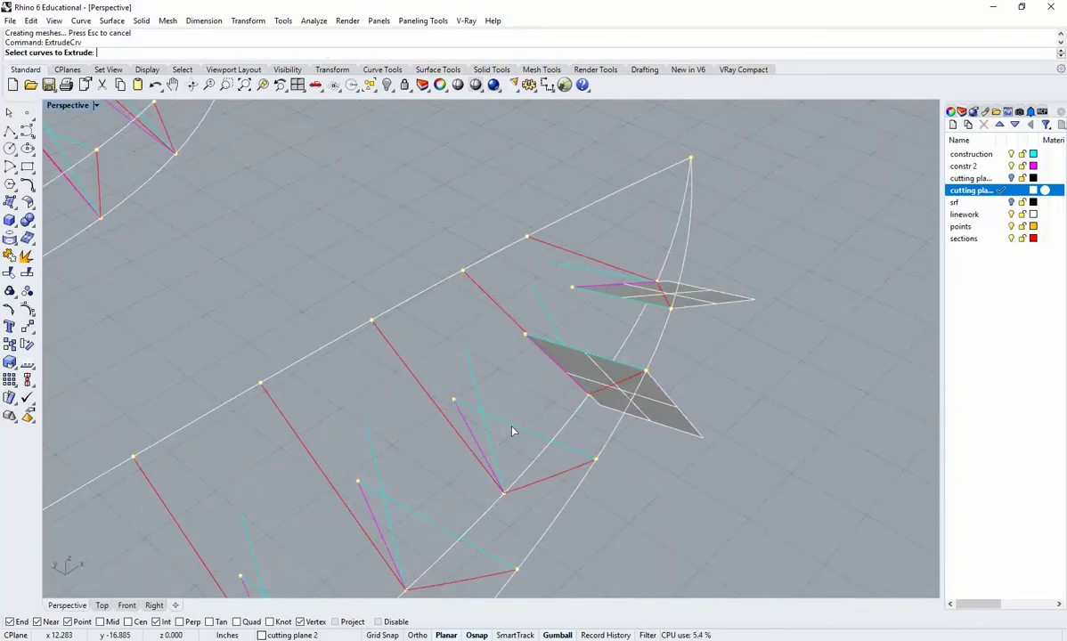
click(513, 431)
key(Return)
text(d)
key(Return)
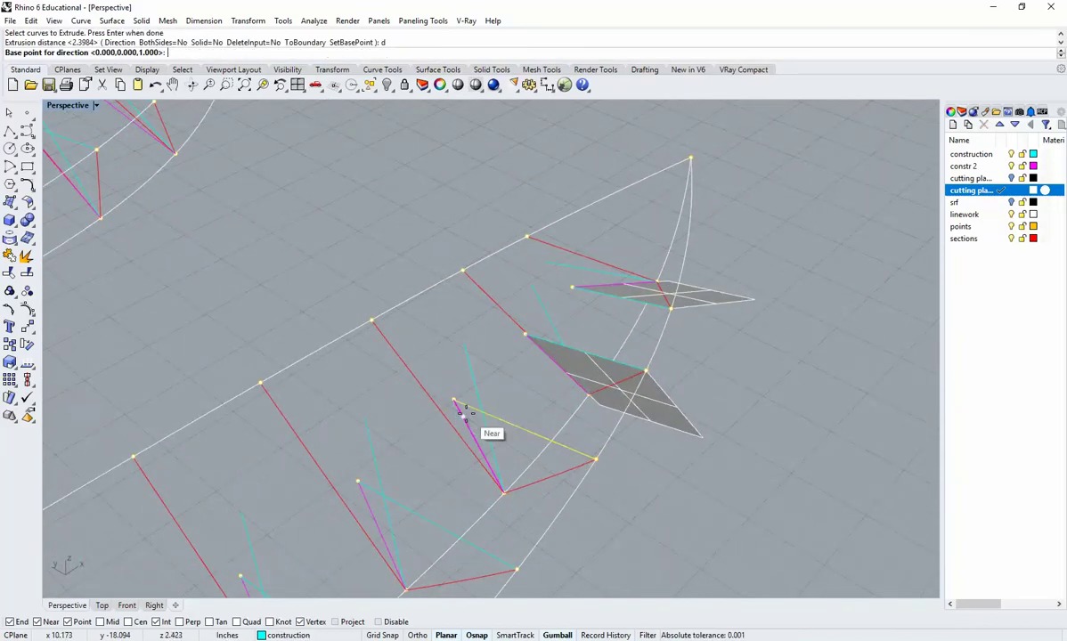
click(455, 401)
click(472, 431)
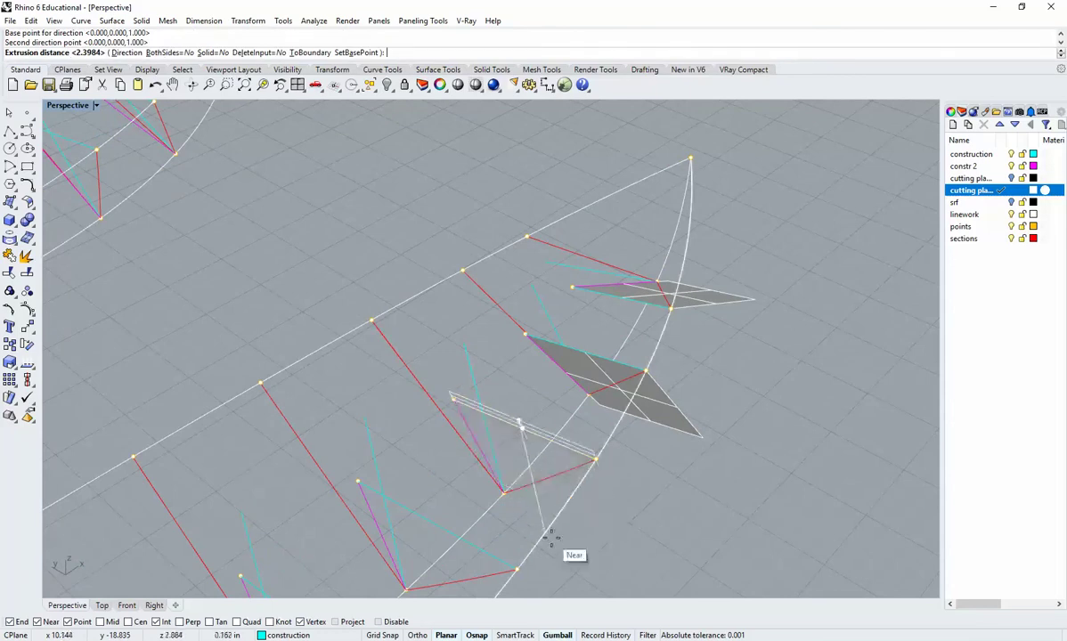
click(610, 483)
right_drag(609, 483, 425, 334)
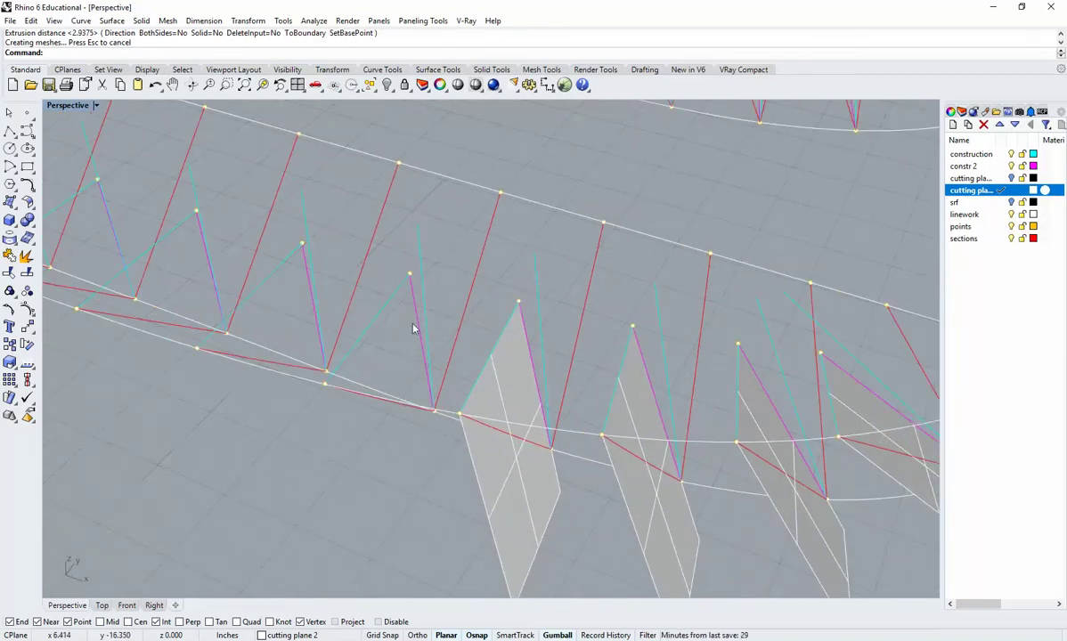
Extrude the fifth magenta line from the bow about 1.85 in along its cyan construction line's direction, past the hull curve
right_click(397, 324)
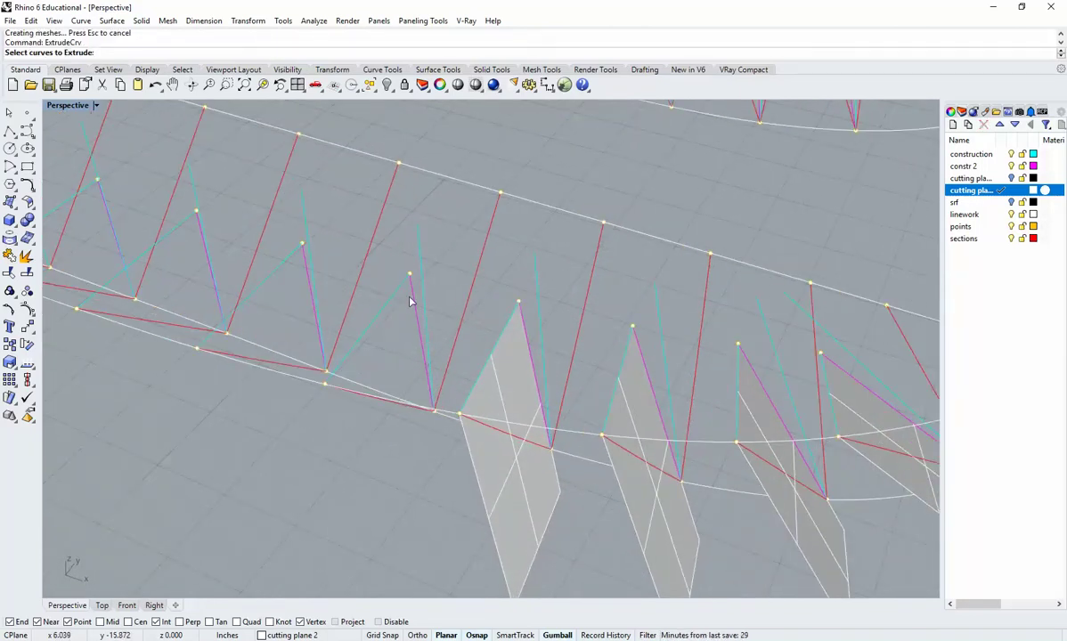
right_drag(398, 299, 376, 337)
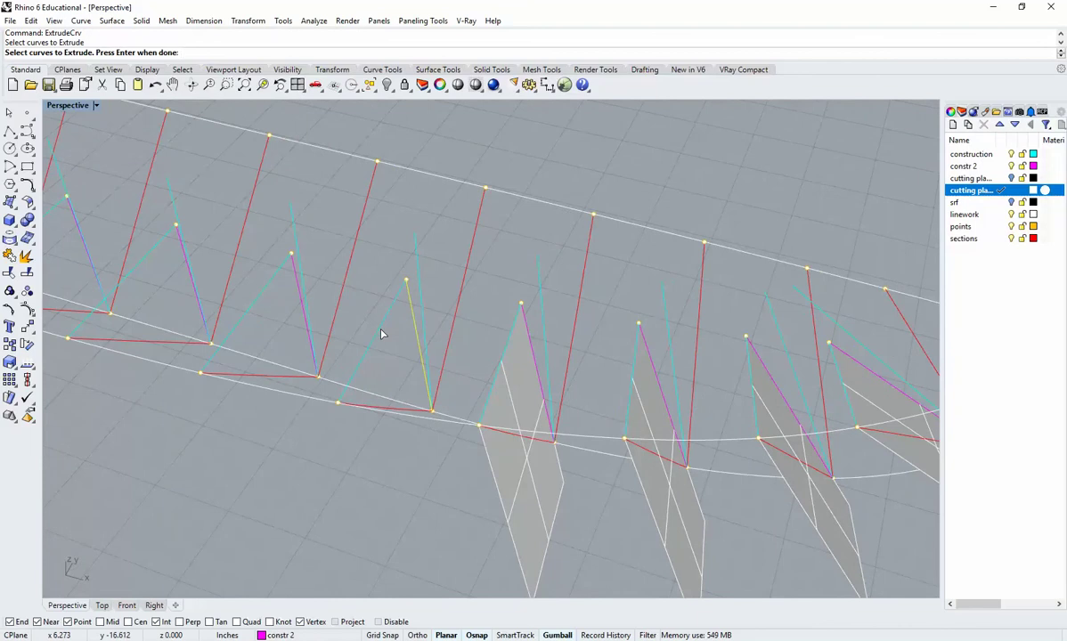
click(426, 377)
right_click(426, 376)
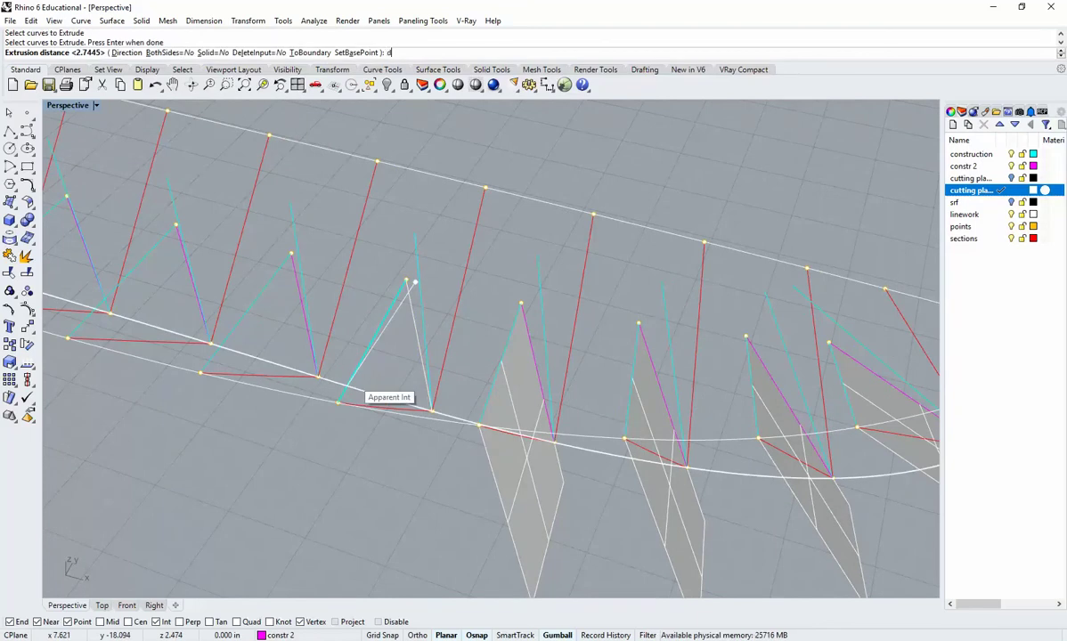
key(Return)
click(402, 282)
click(368, 335)
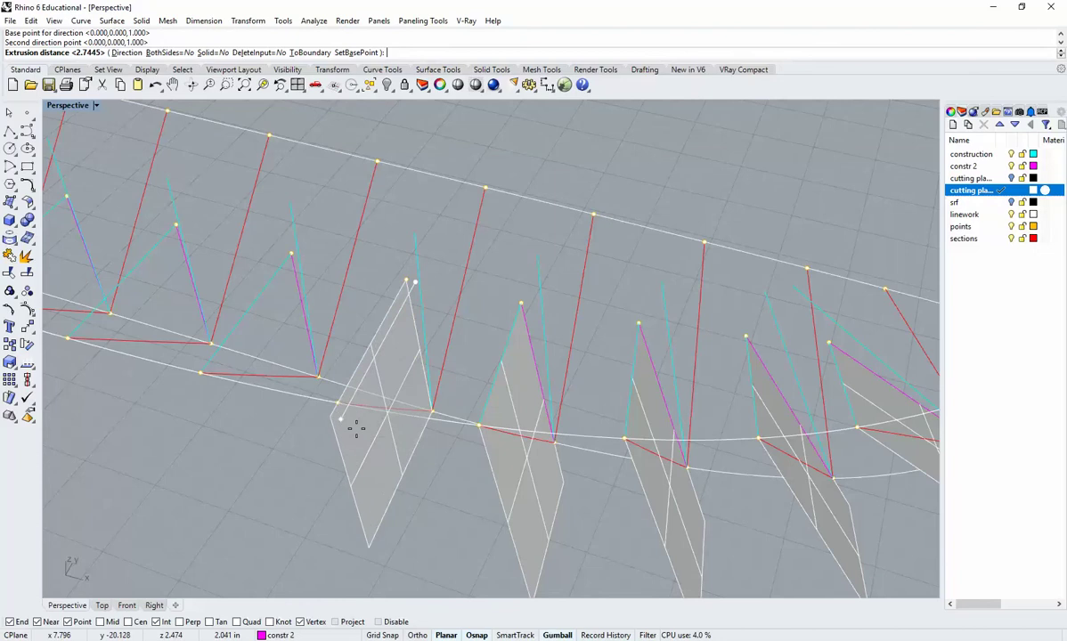
right_drag(356, 430, 335, 367)
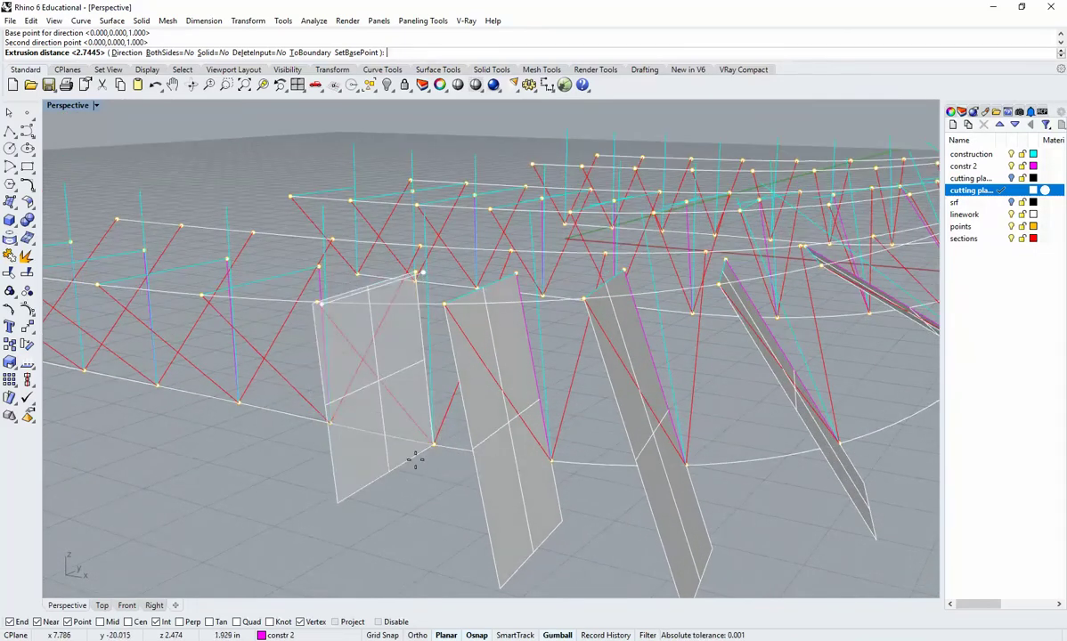
right_drag(388, 459, 336, 410)
click(334, 404)
Delete the four cutting planes nearest the bow, keeping the fifth one
right_drag(312, 460, 588, 505)
click(588, 505)
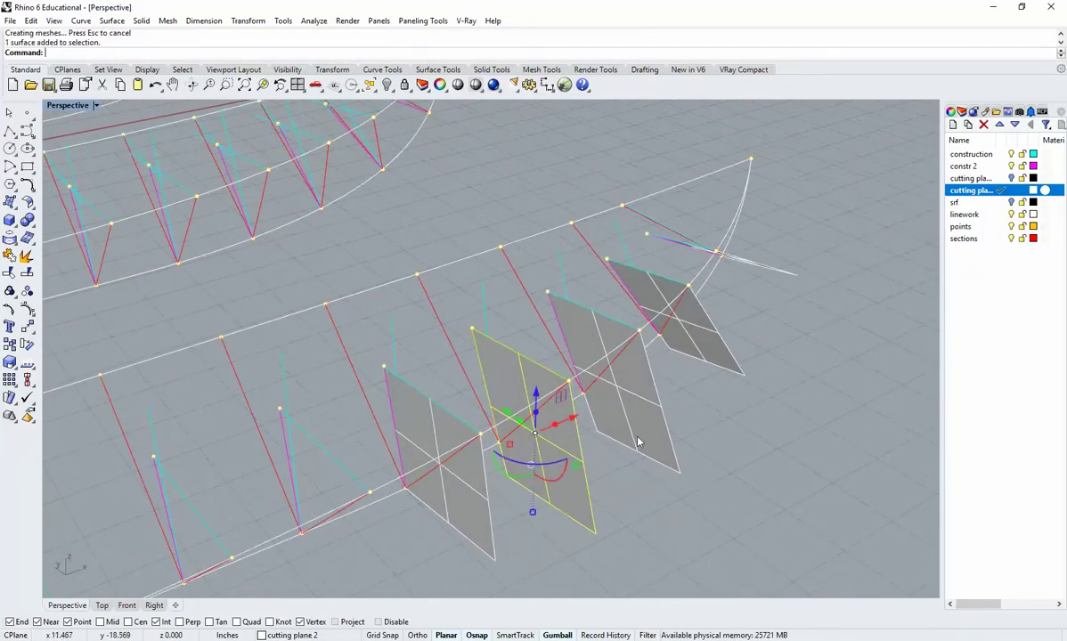
shift+click(639, 441)
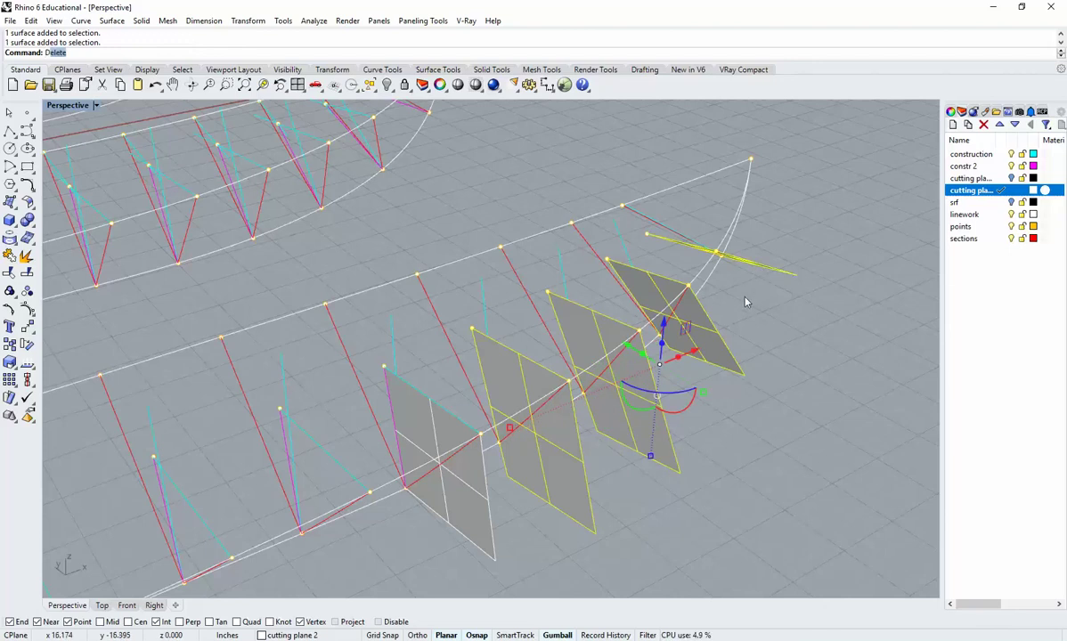
key(Delete)
Examine the cutting planes along the hull in the B_Sectioning_2018 reference model, and return to the working model
drag(1066, 73, 434, 57)
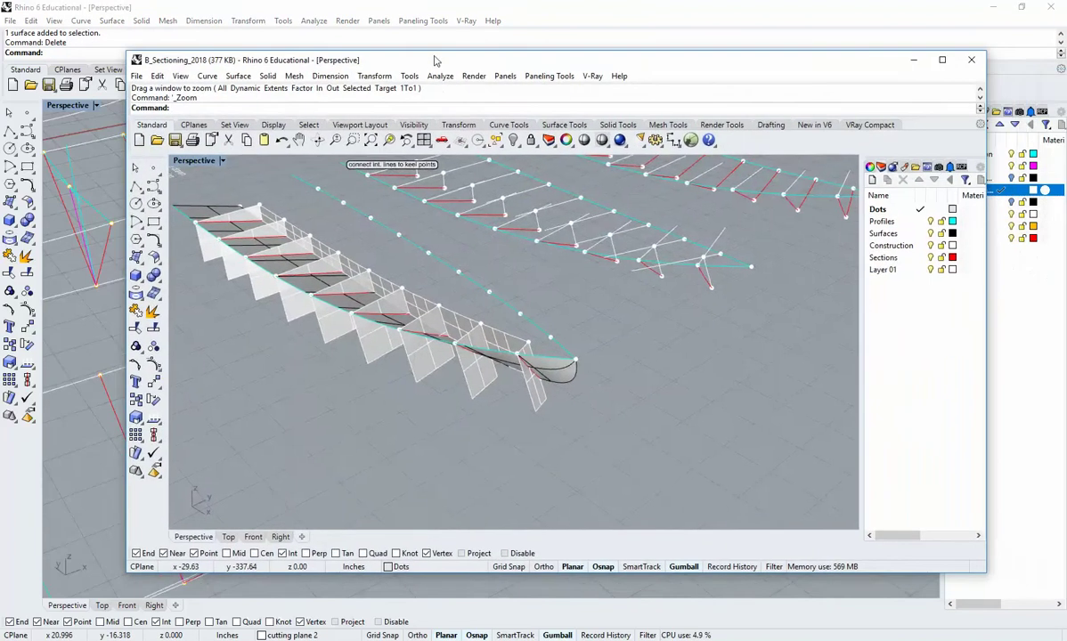
right_drag(517, 366, 428, 328)
scroll(427, 328, up, 8)
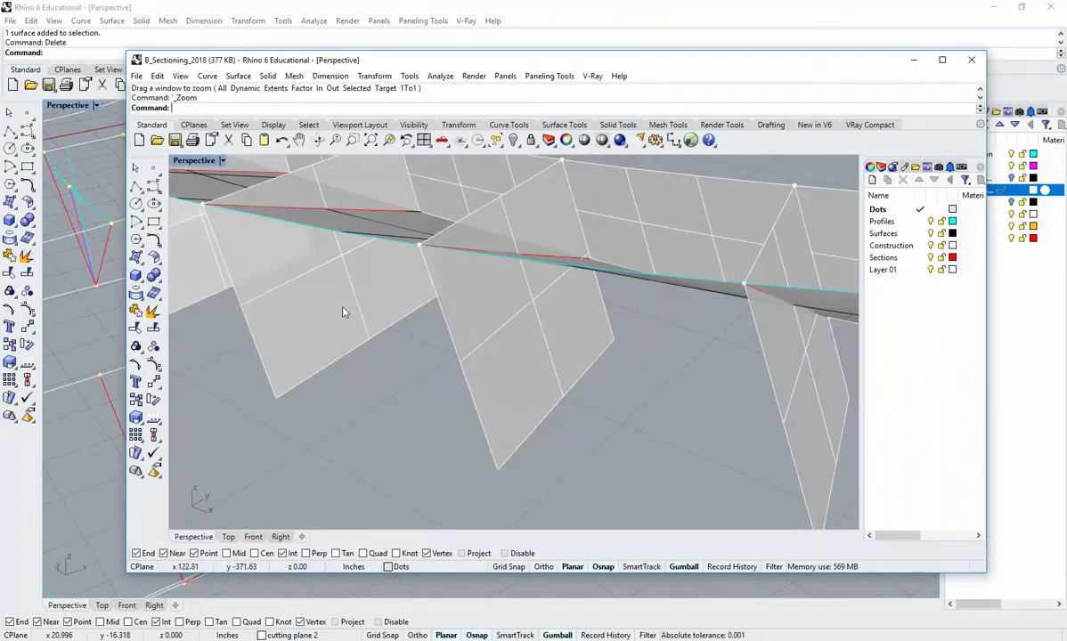
drag(487, 63, 1066, 63)
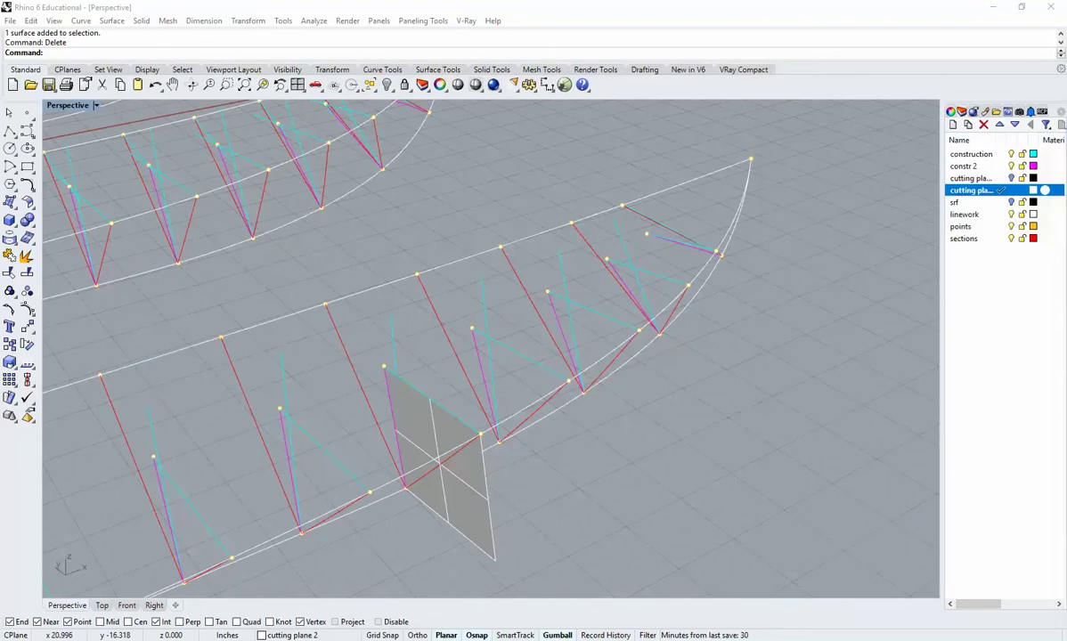
Try to extrude the magenta line nearest the bow about 0.73 in along its cyan construction line's direction
right_drag(549, 397, 631, 322)
scroll(745, 282, up, 3)
right_click(631, 323)
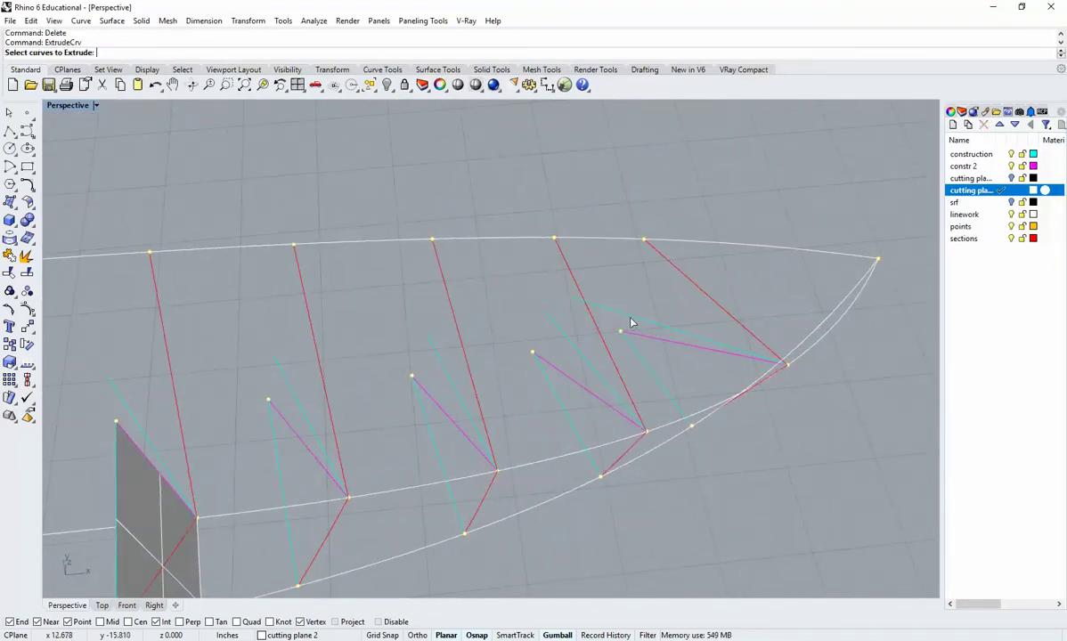
click(664, 347)
key(Return)
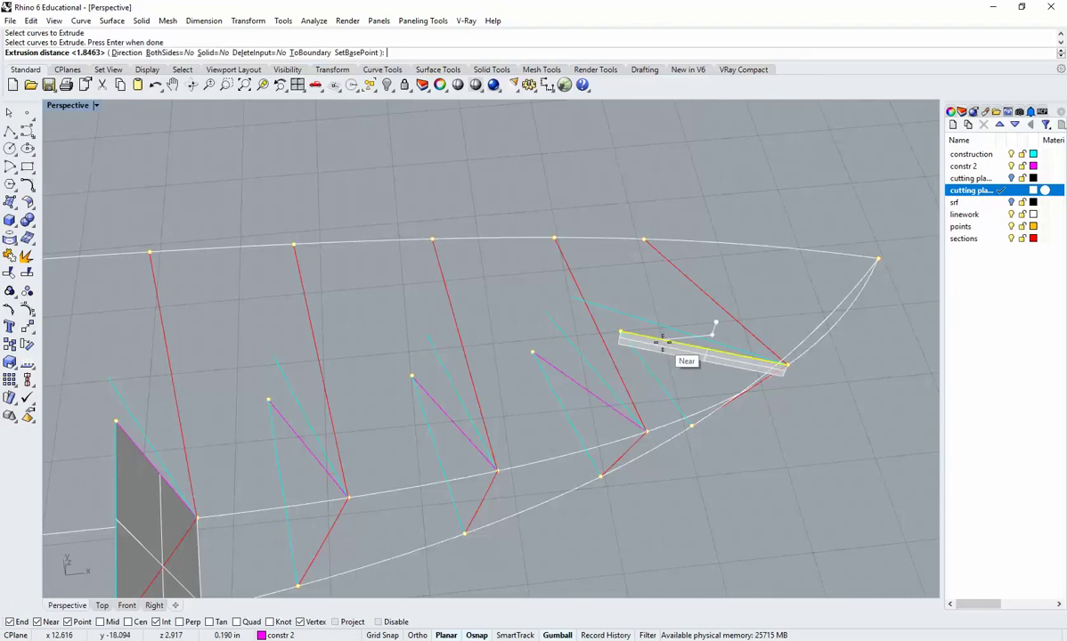
text(d)
key(Return)
click(631, 345)
click(629, 347)
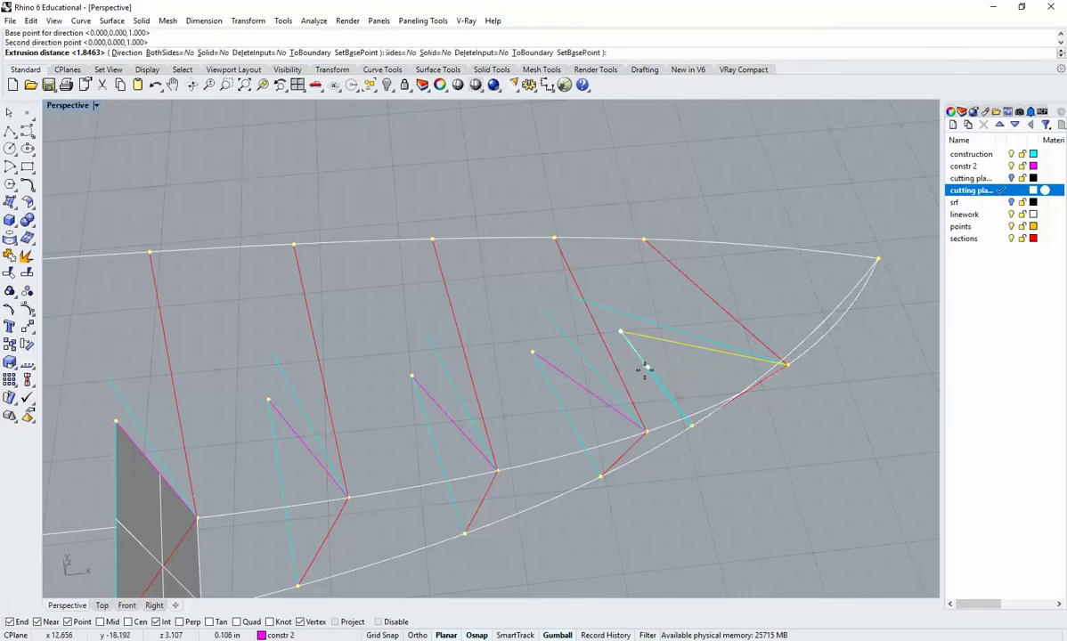
click(695, 424)
right_drag(730, 503, 636, 344)
key(ctrl+z)
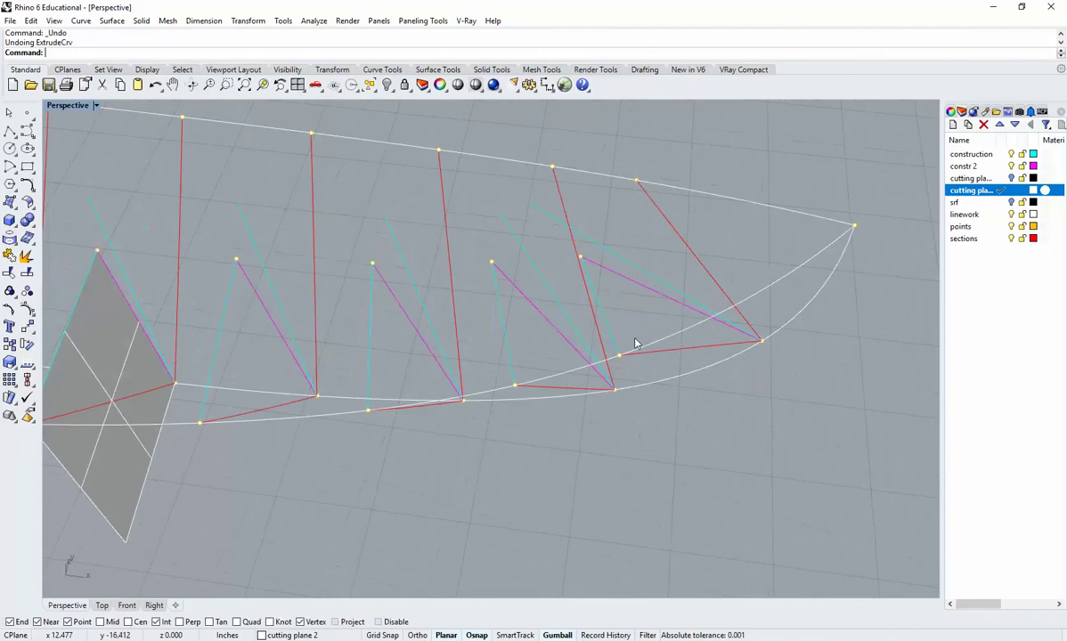
Extrude the magenta line nearest the bow about 1.36 in along its cyan construction line's direction, past the hull curve
click(621, 280)
key(Return)
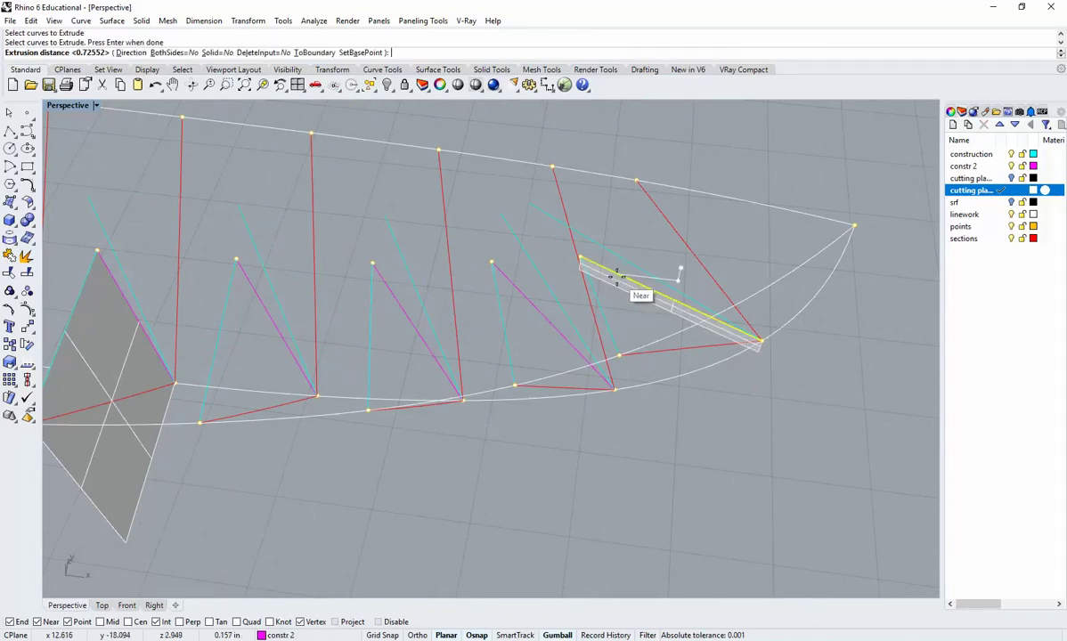
text(d)
key(Return)
right_drag(601, 290, 611, 271)
click(577, 252)
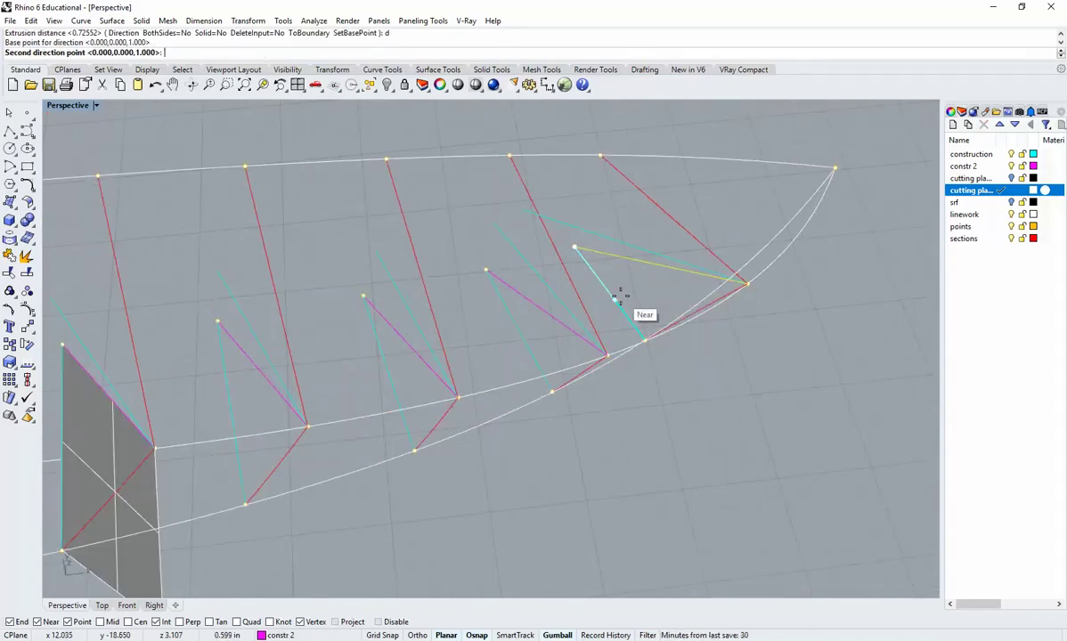
click(621, 298)
click(704, 412)
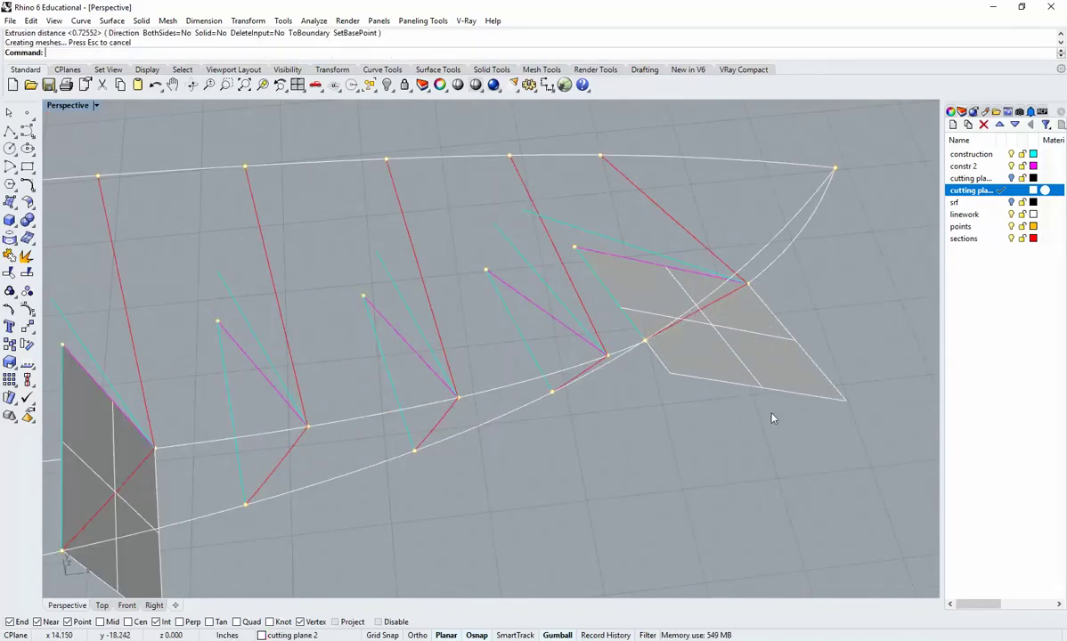
Extrude the second magenta line from the bow about 2.14 in along its cyan construction line's direction, past the hull curve
right_drag(774, 419, 497, 319)
key(Return)
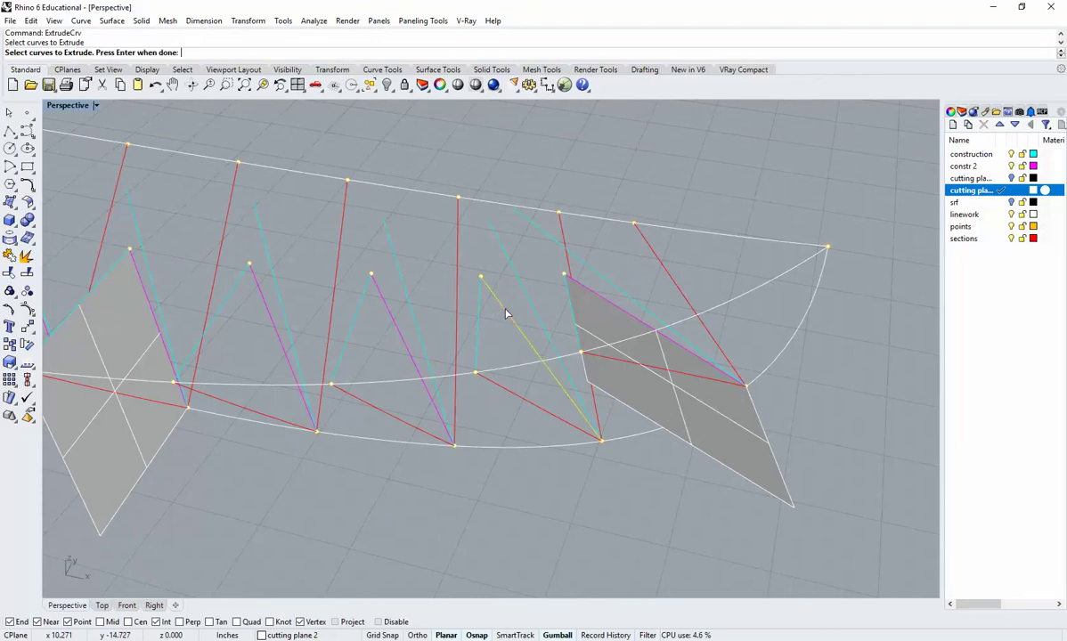
key(Return)
text(d)
key(Return)
click(482, 277)
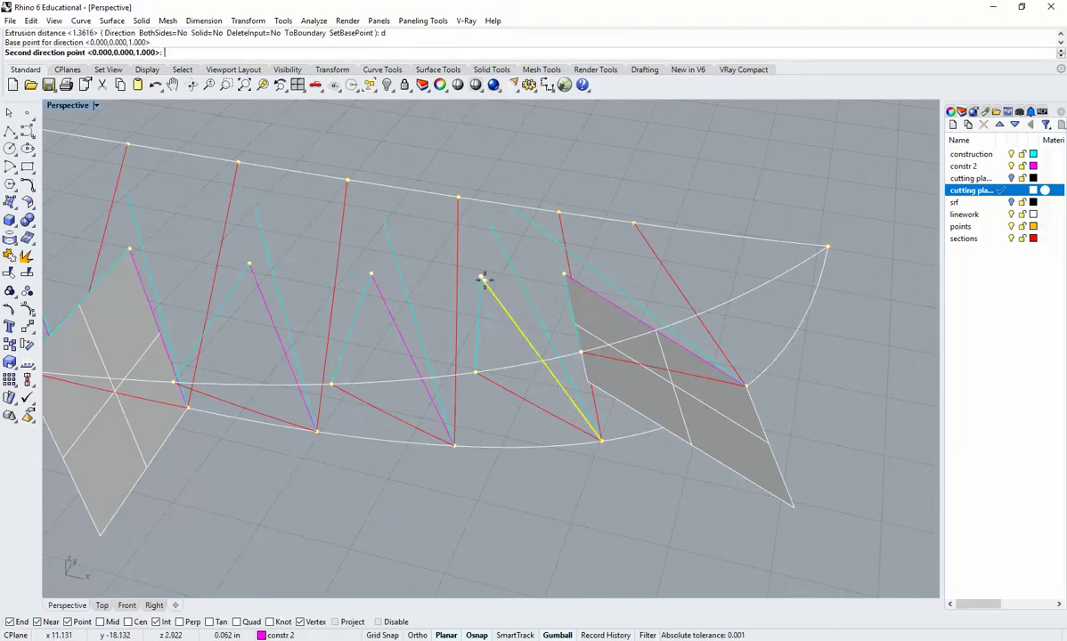
click(480, 311)
click(449, 407)
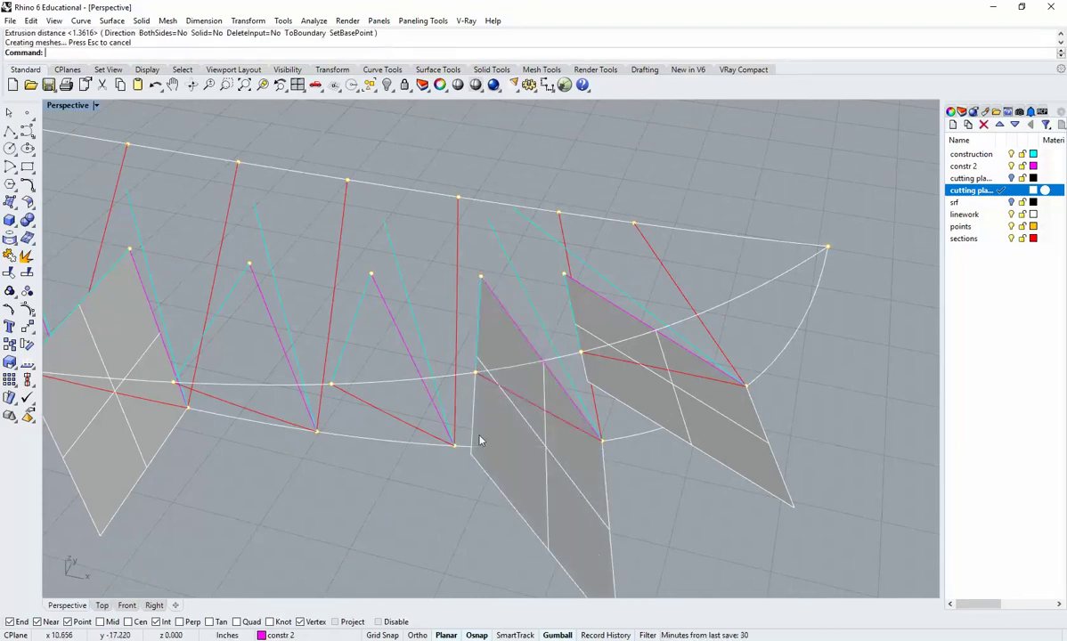
Extrude the third magenta line from the bow about 2.23 in along its cyan construction line's direction, past the hull curve
right_drag(449, 407, 364, 297)
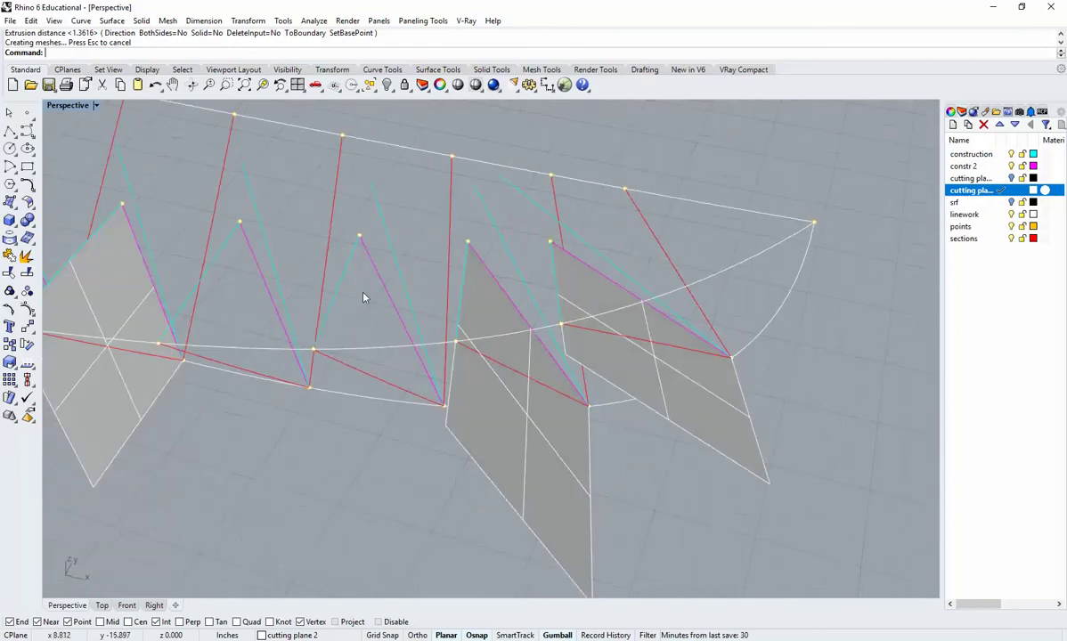
key(Return)
key(Return)
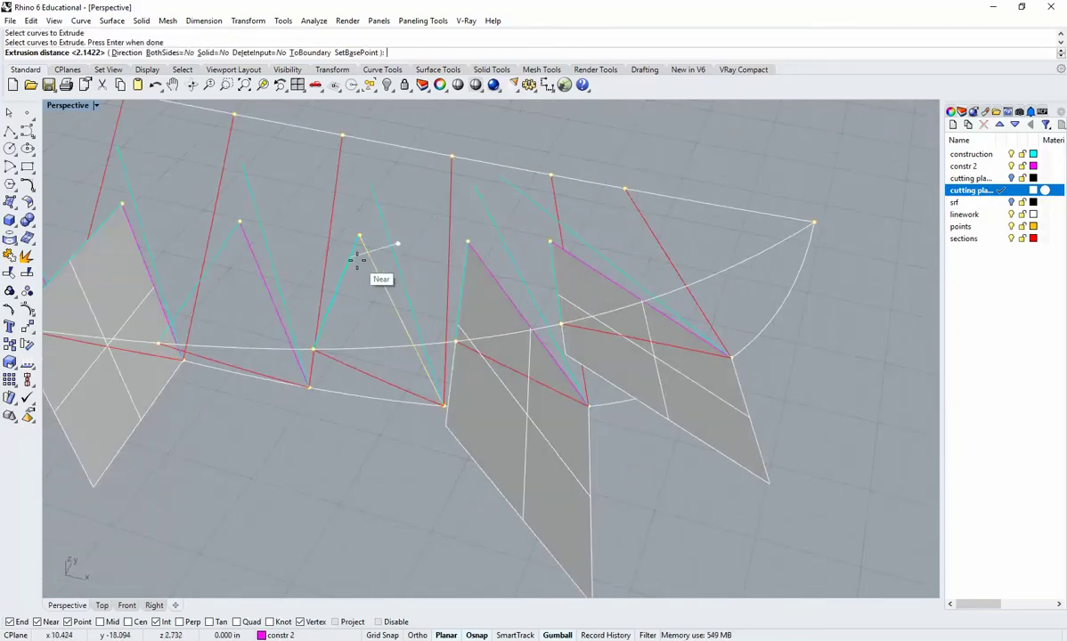
text(d)
key(Return)
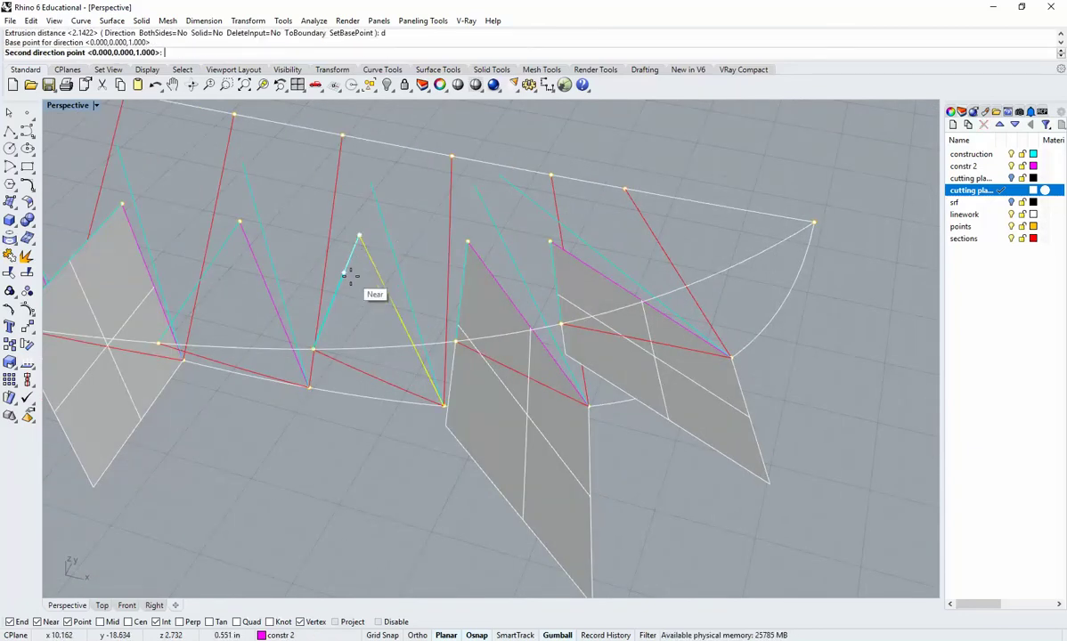
click(351, 276)
click(303, 415)
Extrude the fourth magenta line from the bow about 2.34 in along its cyan construction line's direction, past the hull curve
shift+right_drag(280, 390, 392, 405)
key(Return)
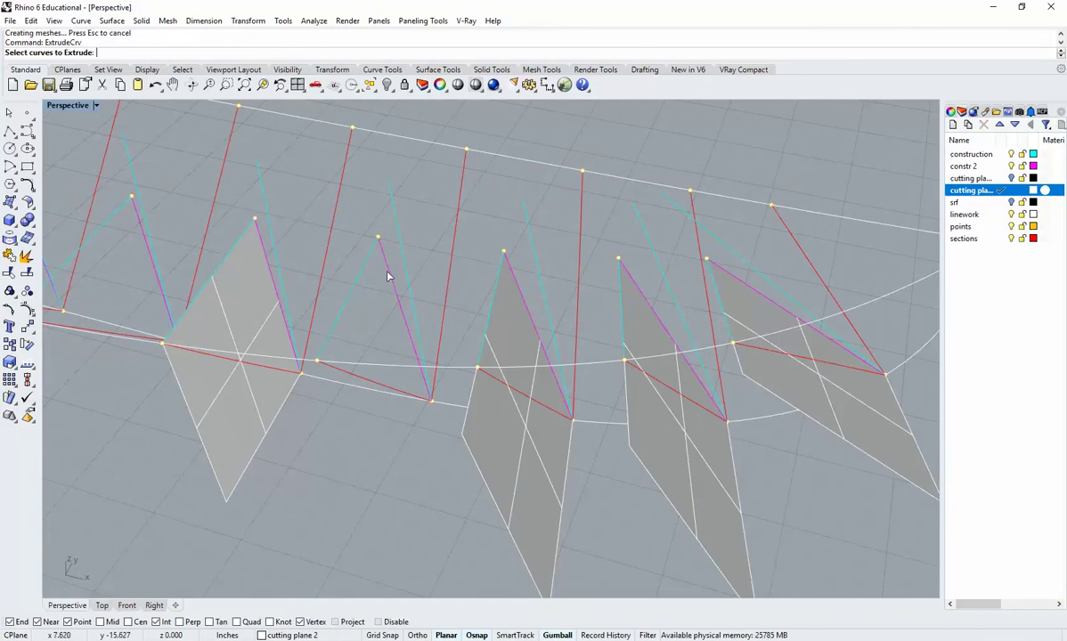
click(388, 276)
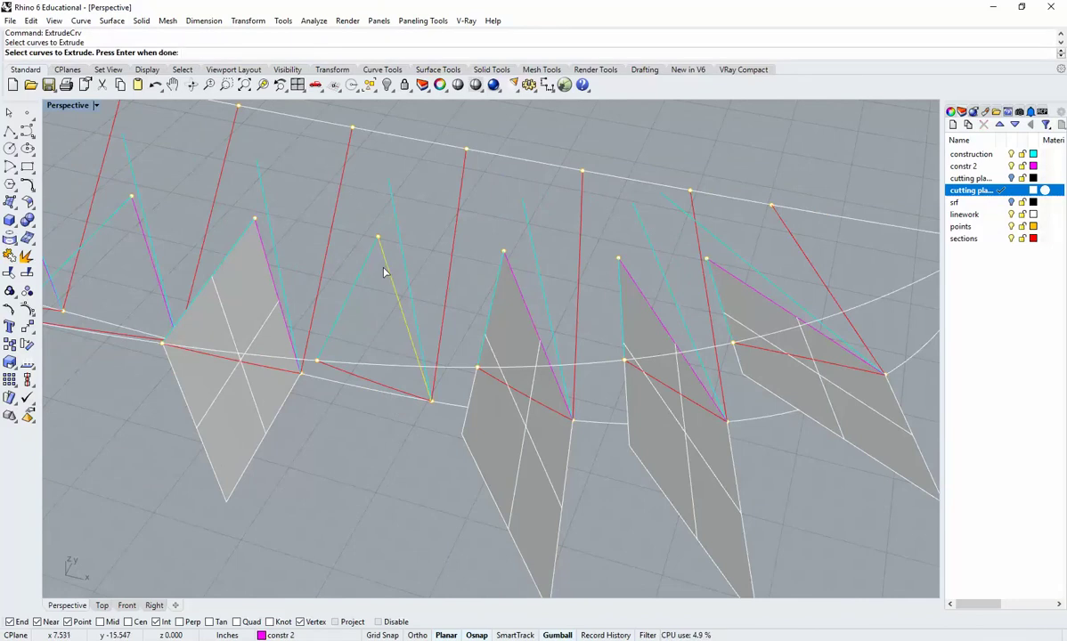
key(Return)
text(d)
key(Return)
click(377, 238)
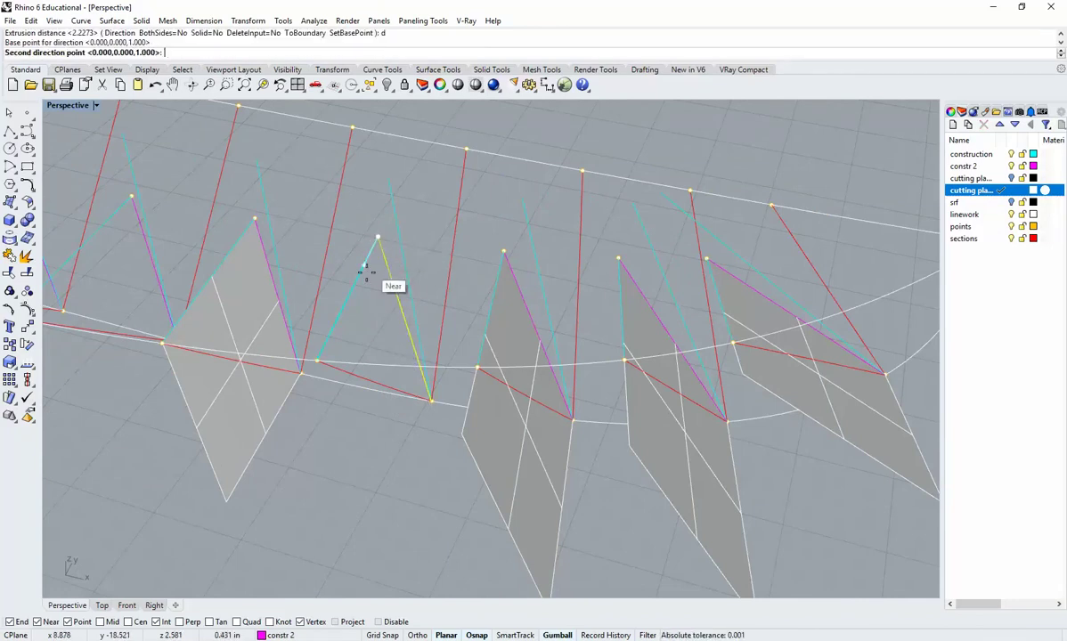
click(362, 271)
key(Return)
Extrude the sixth magenta line from the bow along its cyan construction line's direction, past the hull curve
right_drag(303, 419, 400, 301)
right_click(401, 302)
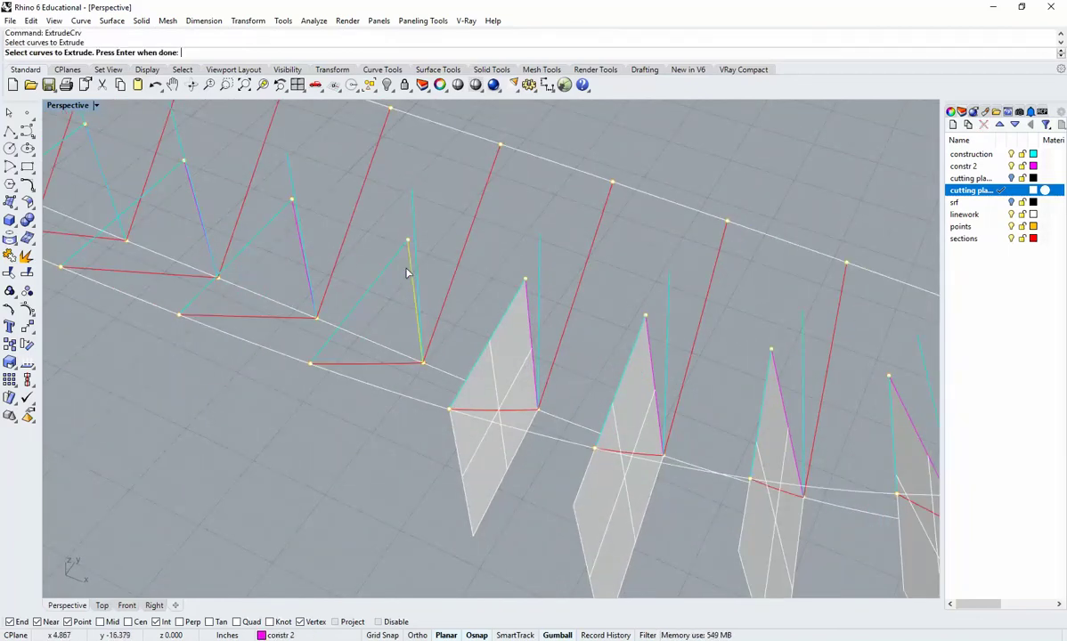
right_click(404, 271)
key(d)
key(Return)
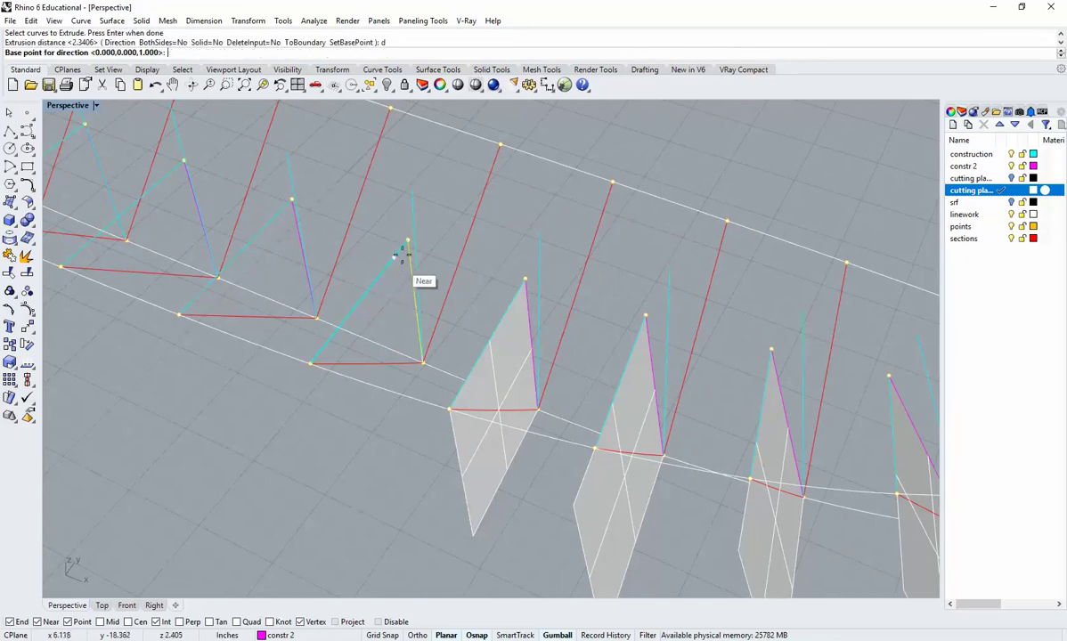
click(409, 241)
click(382, 279)
click(293, 393)
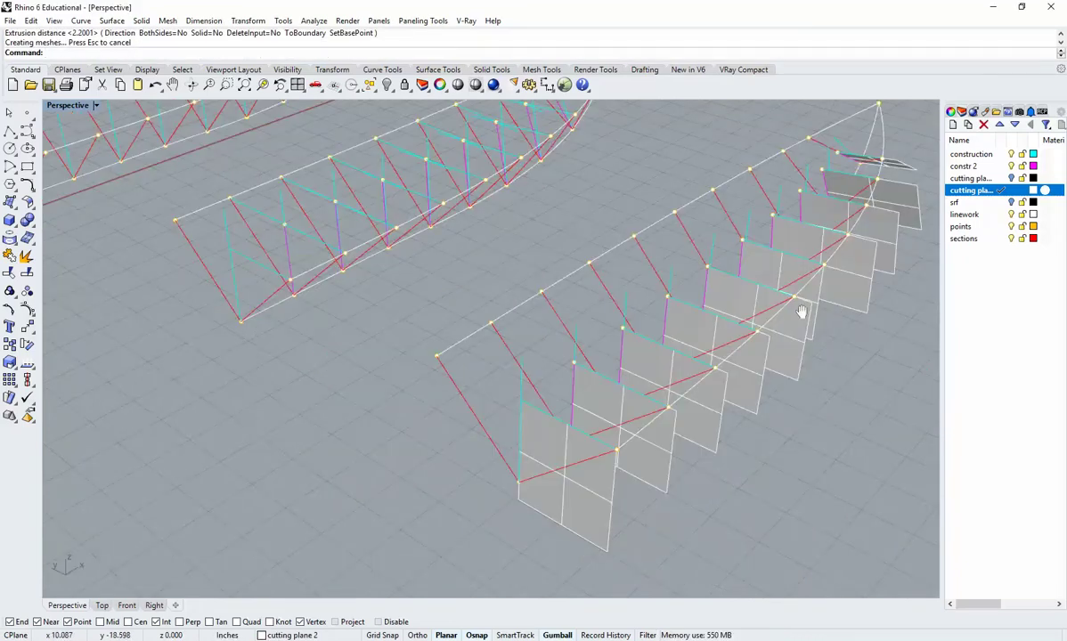
Make the srf layer visible to show the hull surfaces together with the cutting planes
right_drag(802, 312, 784, 343)
click(1012, 203)
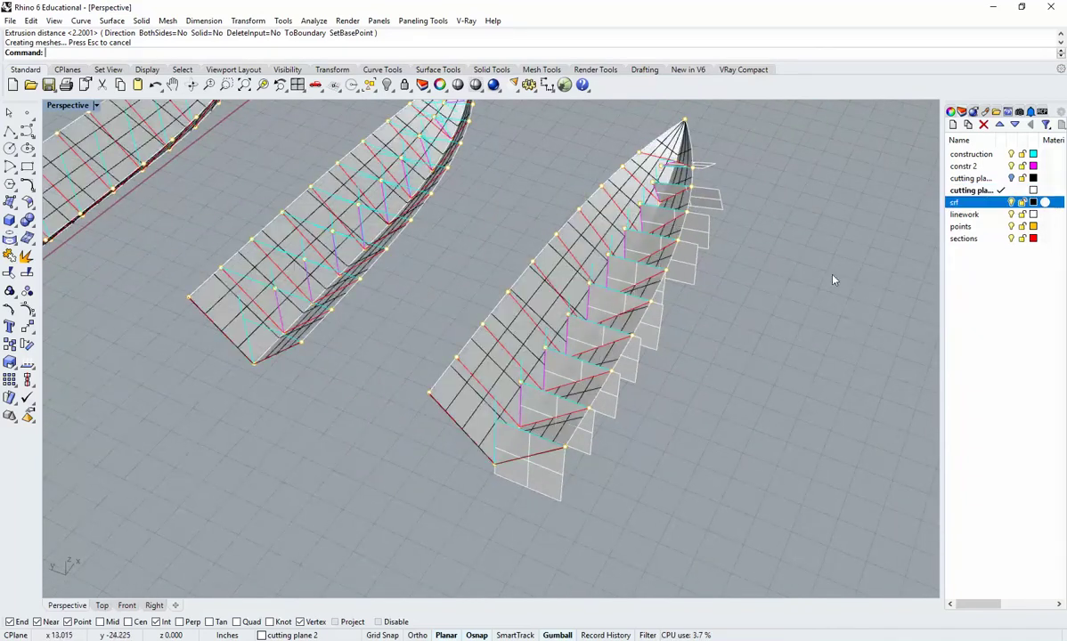
right_drag(779, 256, 695, 321)
right_drag(511, 307, 494, 297)
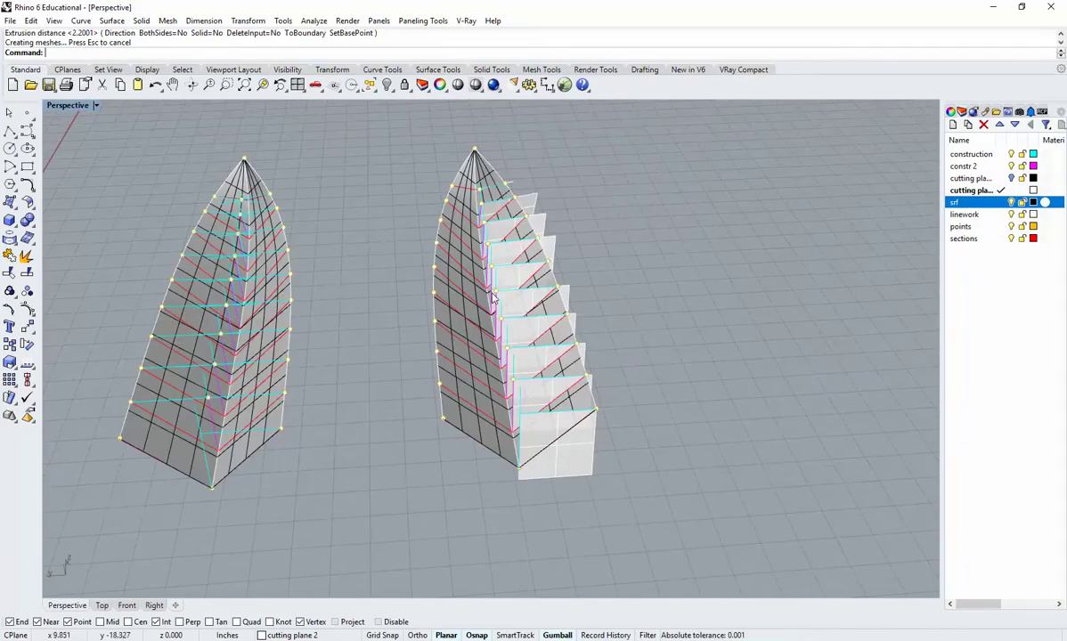
Copy the hull with its cutting planes, surfaces, curves and points to the empty area beside it
drag(383, 125, 698, 485)
right_drag(699, 485, 547, 466)
right_click(545, 458)
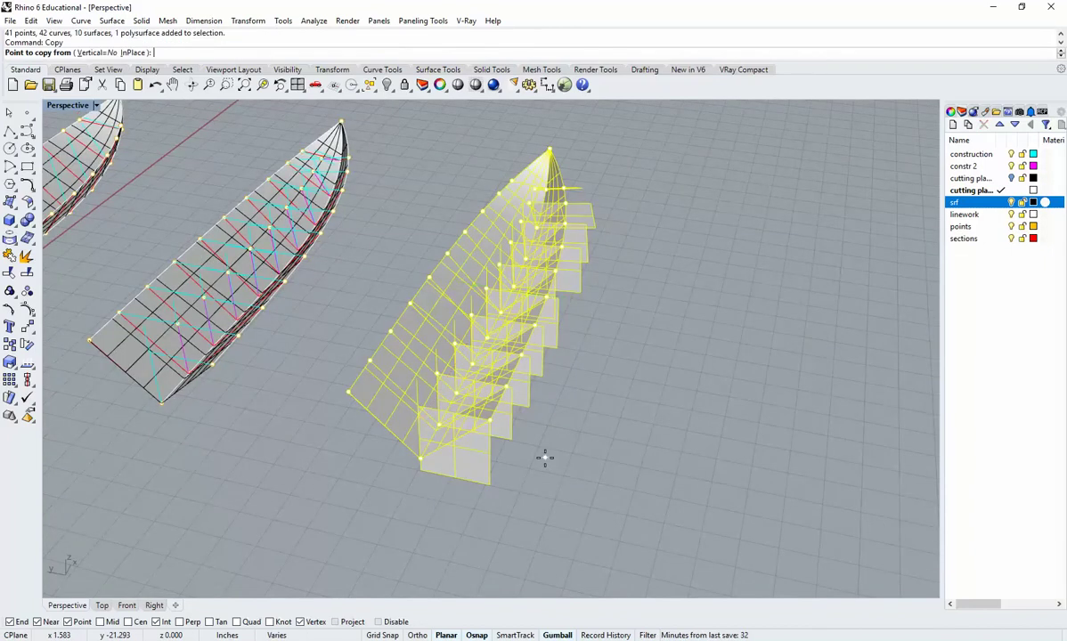
click(520, 519)
click(775, 574)
key(Escape)
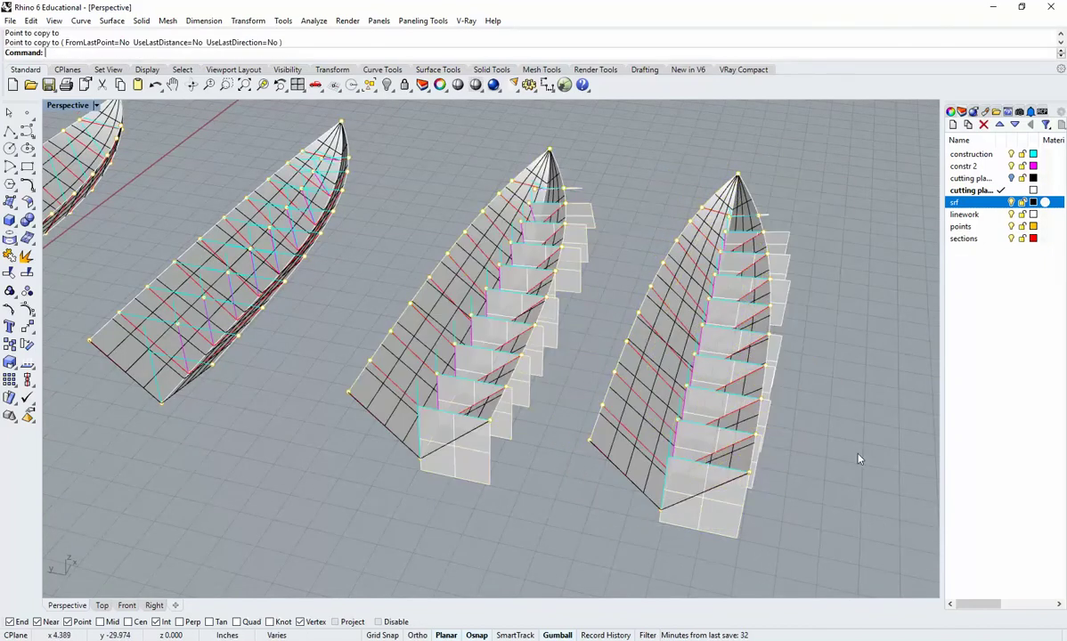
Move the entire new hull copy farther away from the hull it was copied from
right_drag(828, 394, 665, 416)
scroll(640, 383, up, 3)
scroll(665, 415, down, 3)
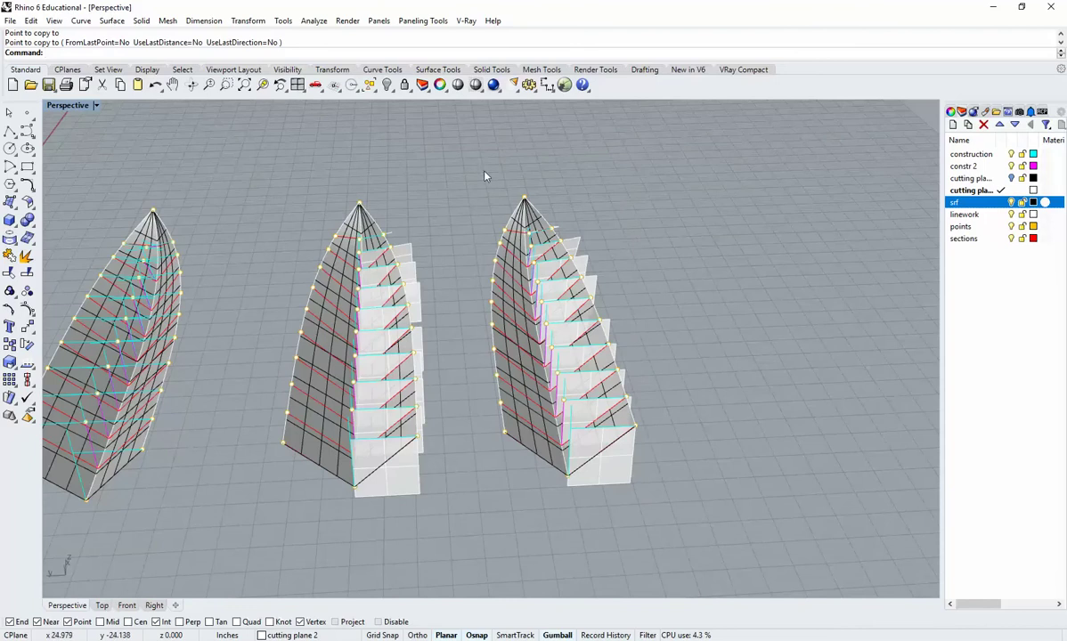
drag(477, 160, 715, 544)
right_drag(715, 543, 553, 363)
drag(543, 332, 632, 348)
click(733, 400)
right_drag(781, 428, 618, 408)
scroll(660, 451, up, 3)
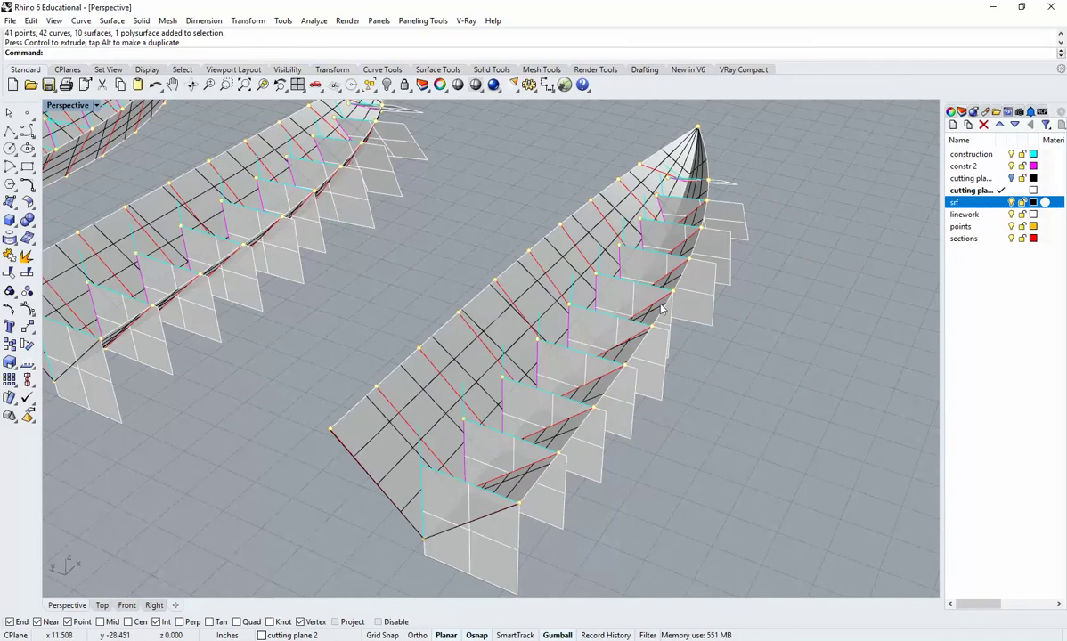
Trim away the parts of the cutting planes that protrude beyond the new hull copy, using its hull polysurface as the cutting object
right_drag(647, 341, 669, 535)
right_drag(492, 431, 623, 479)
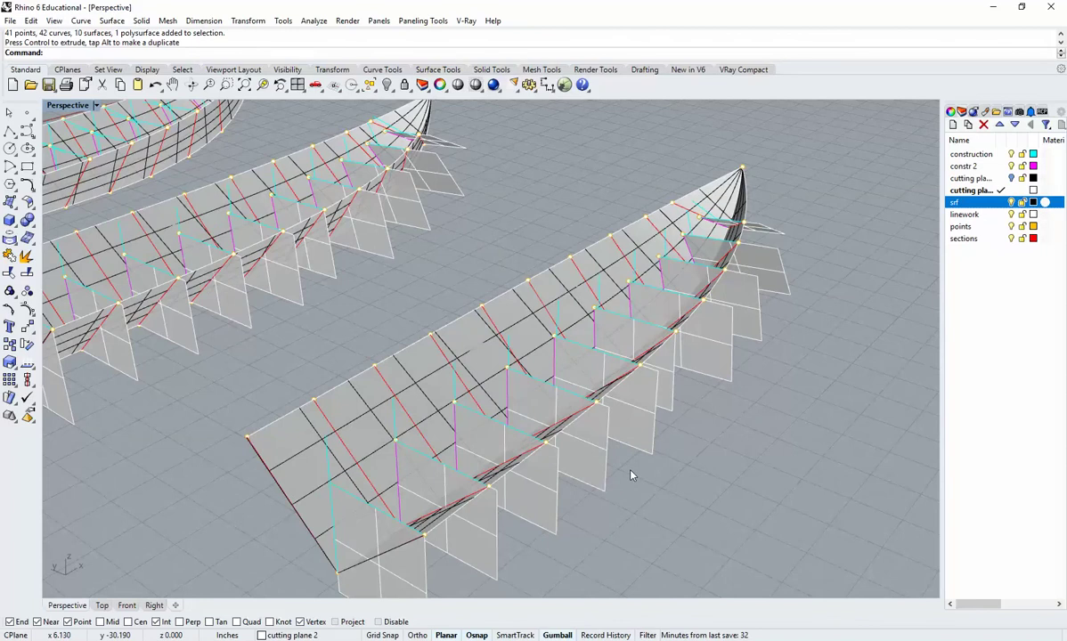
key(Return)
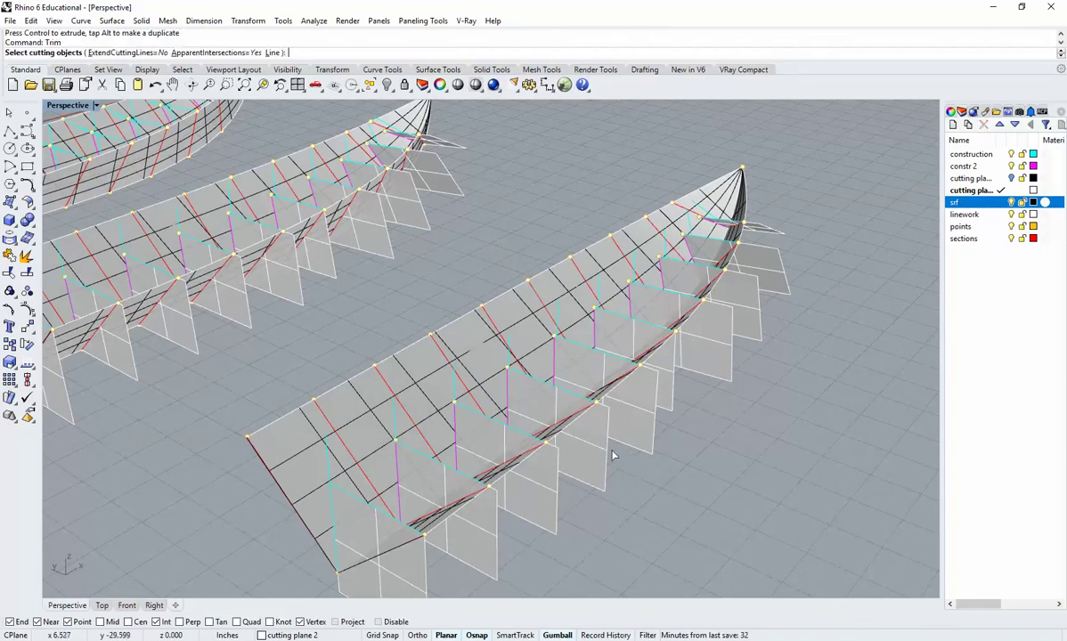
right_drag(613, 456, 641, 478)
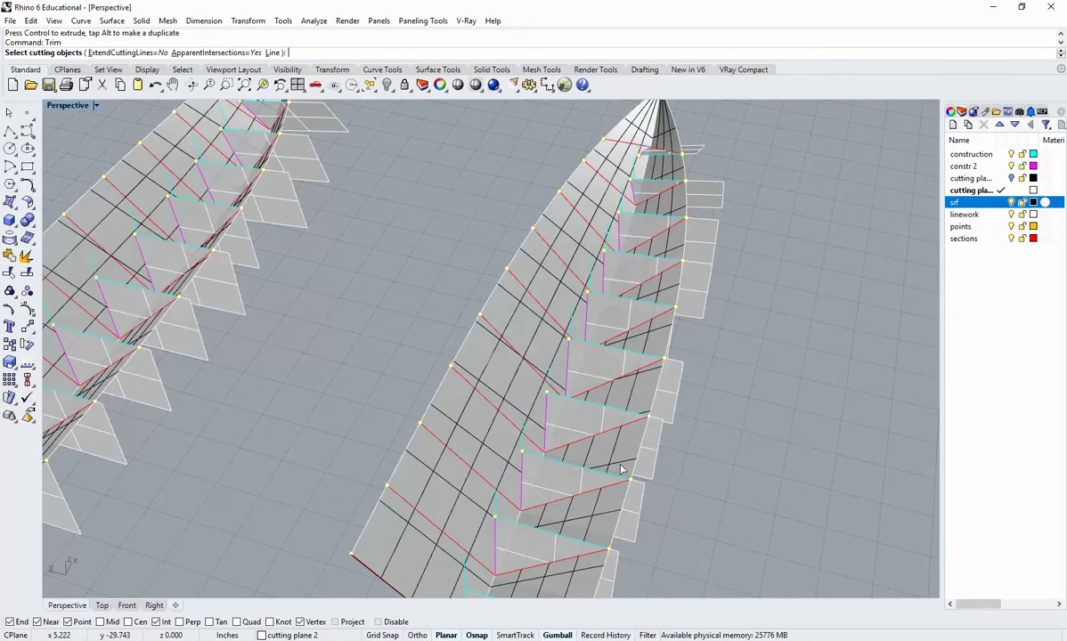
right_drag(625, 540, 586, 547)
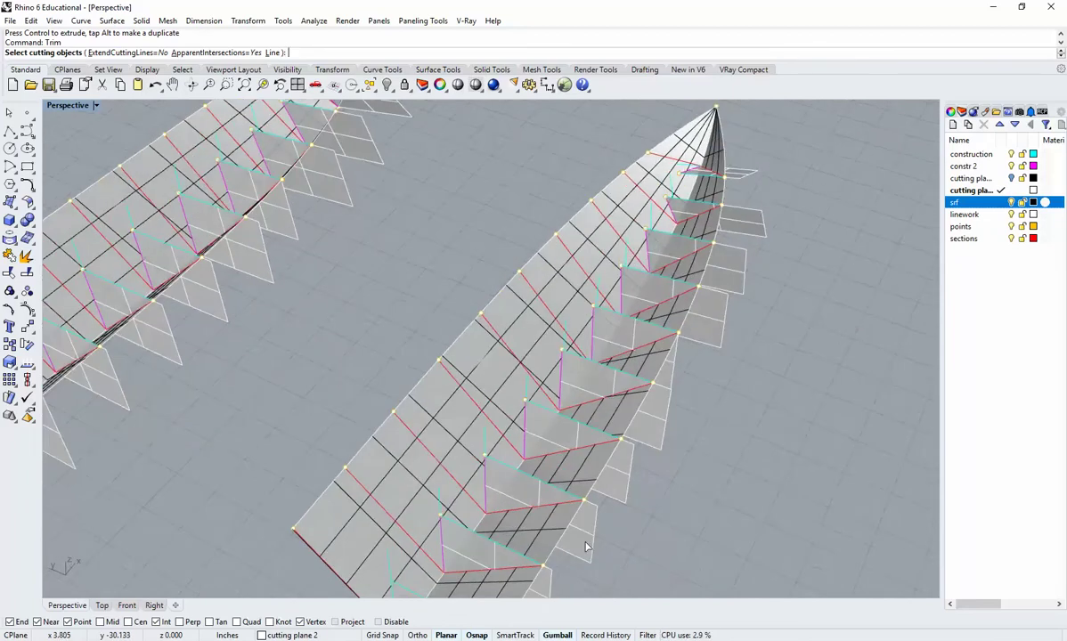
scroll(586, 547, up, 2)
click(529, 565)
scroll(530, 565, down, 3)
shift+right_drag(529, 565, 579, 474)
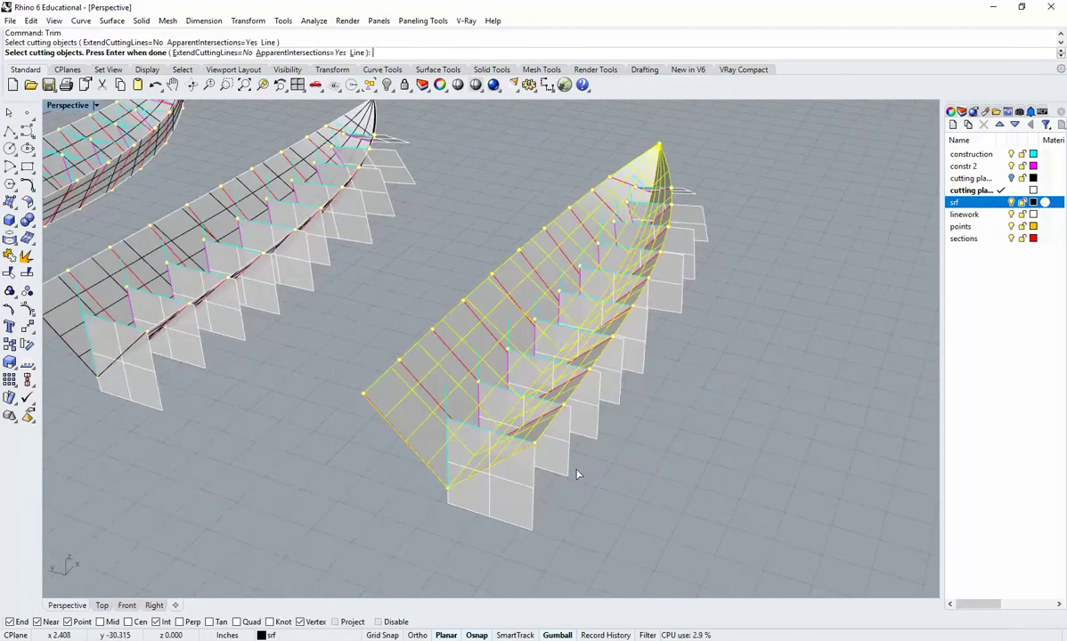
right_click(579, 474)
click(520, 514)
click(558, 468)
right_drag(590, 434, 565, 489)
click(525, 456)
right_drag(563, 435, 575, 438)
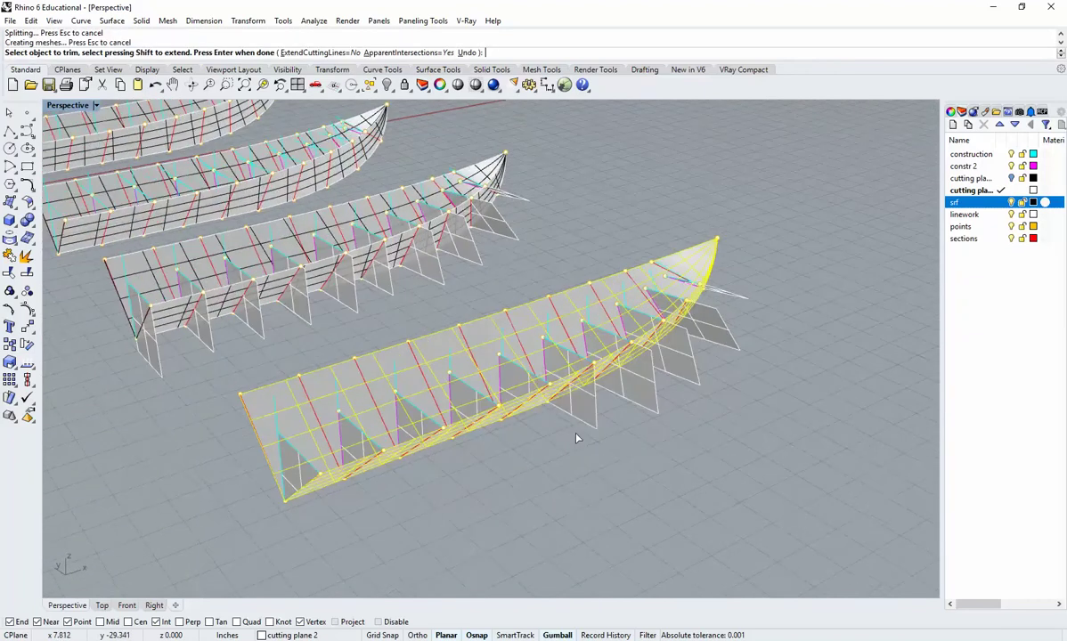
right_drag(688, 411, 723, 358)
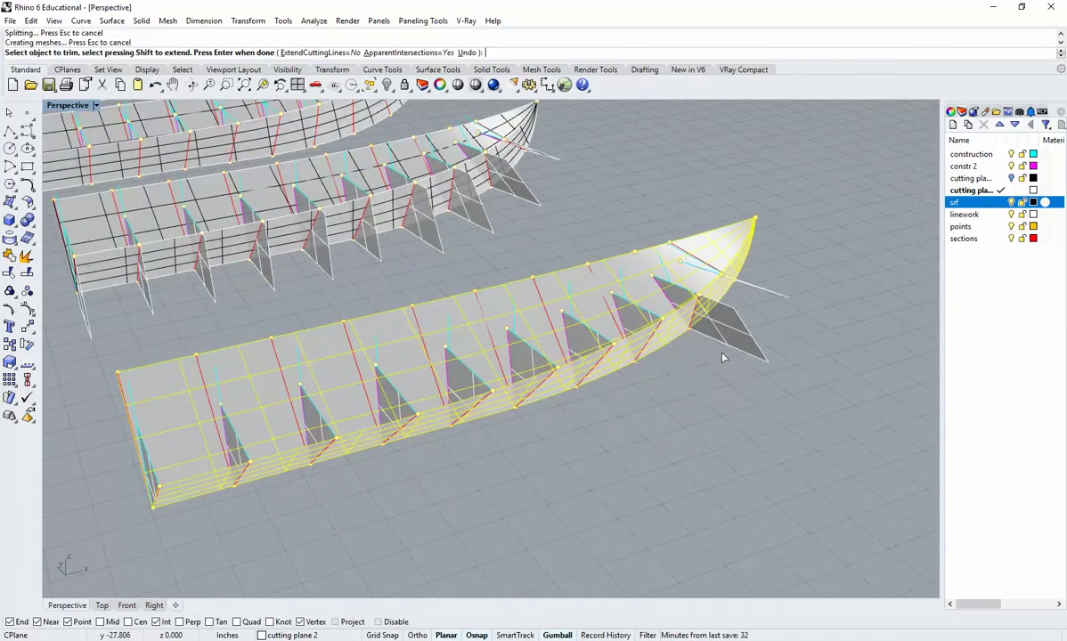
key(Return)
Examine the trimmed planes inside the hull from several angles, checking how their edges meet the hull surface and section lines
right_drag(640, 446, 740, 433)
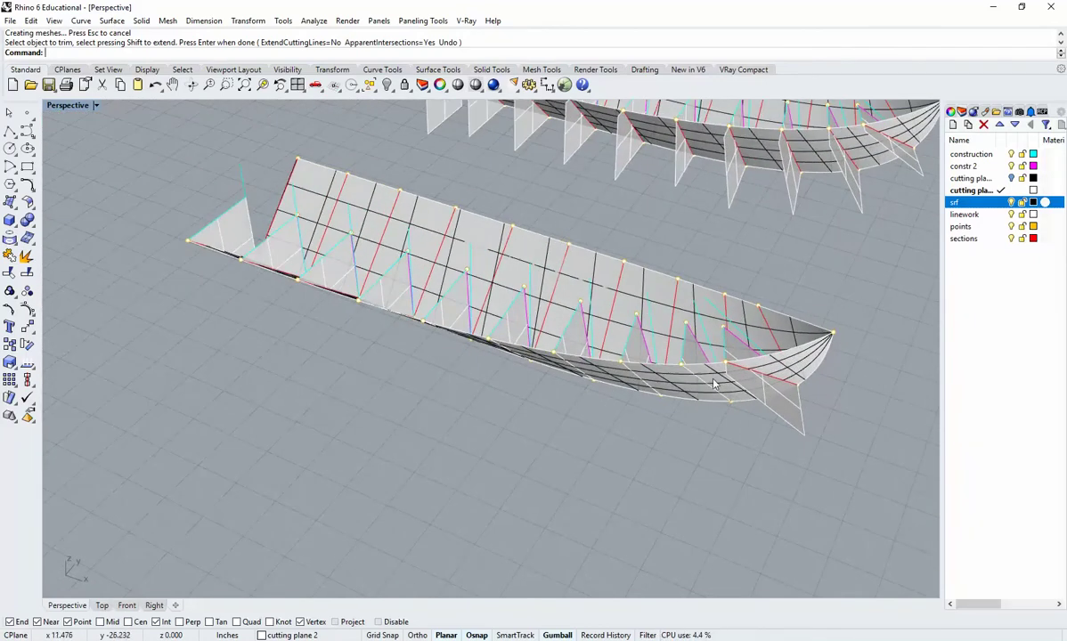
right_drag(177, 261, 452, 429)
scroll(653, 359, up, 5)
right_drag(643, 357, 746, 437)
scroll(747, 437, up, 4)
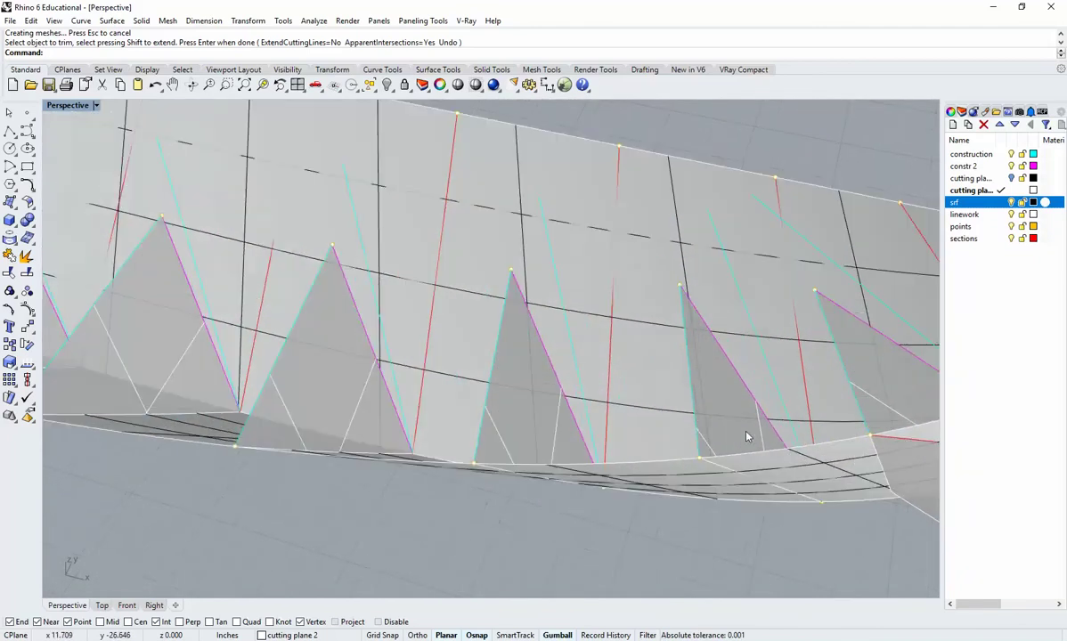
click(721, 384)
right_drag(721, 385, 746, 423)
right_drag(638, 456, 641, 433)
right_drag(763, 367, 749, 274)
scroll(768, 385, up, 2)
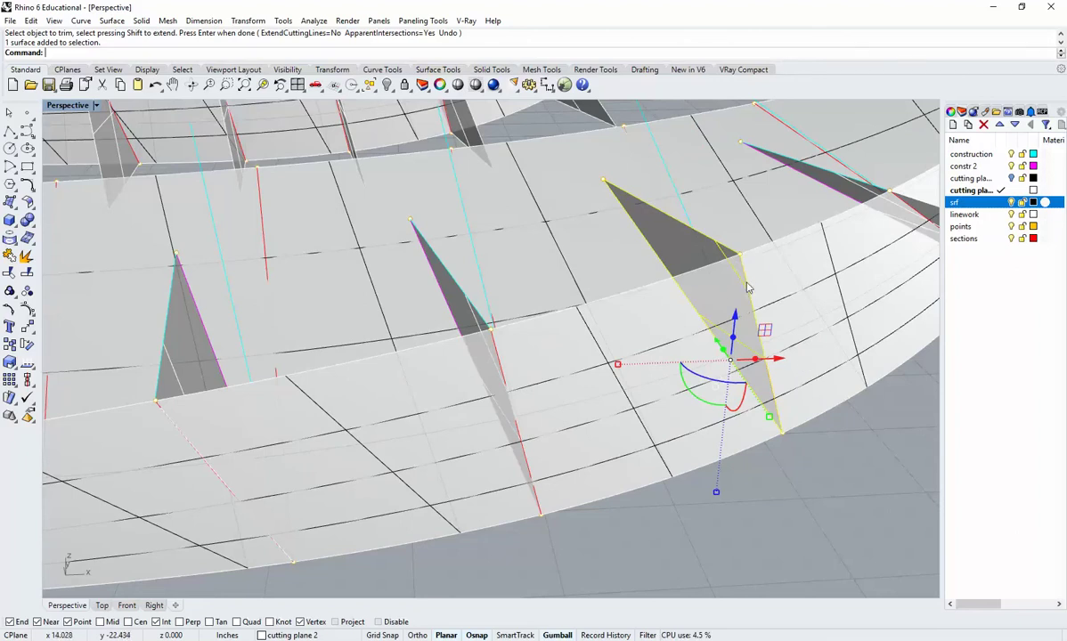
right_drag(749, 286, 731, 306)
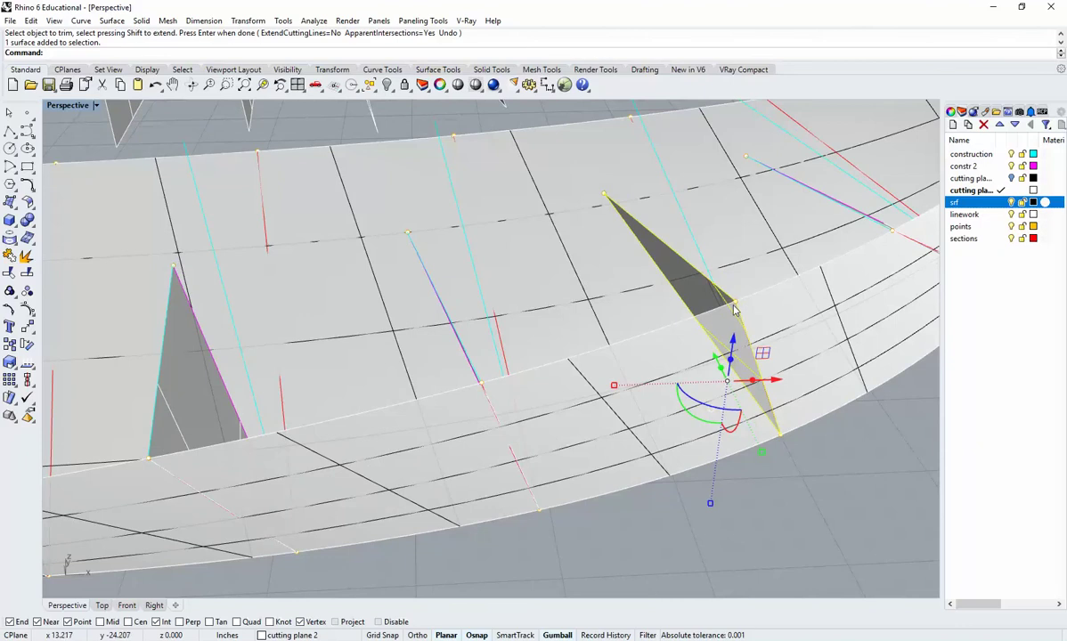
key(Escape)
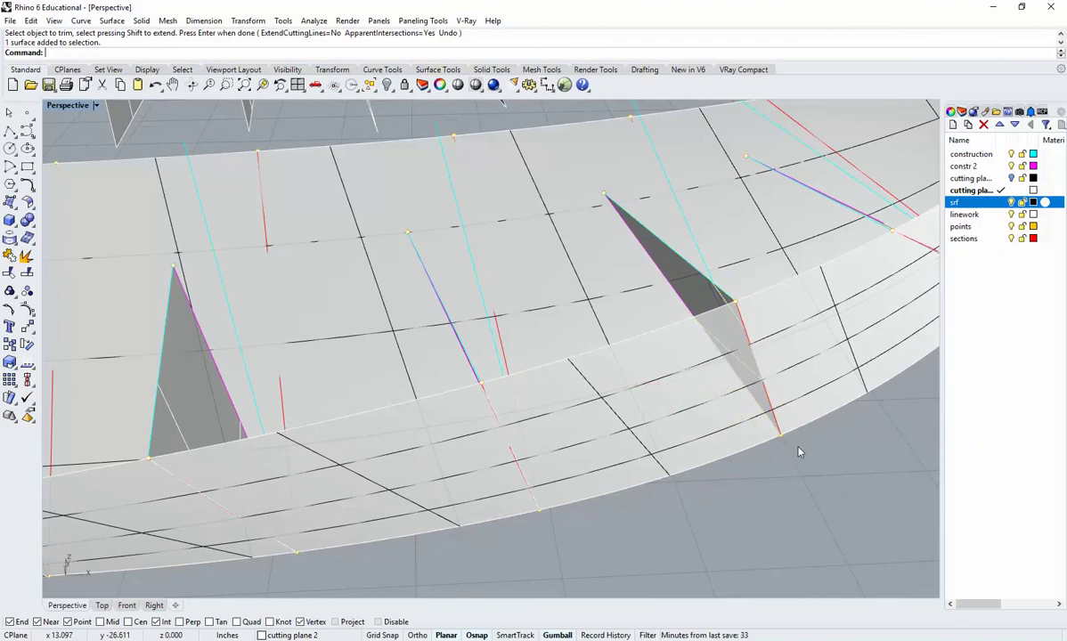
right_drag(800, 452, 725, 407)
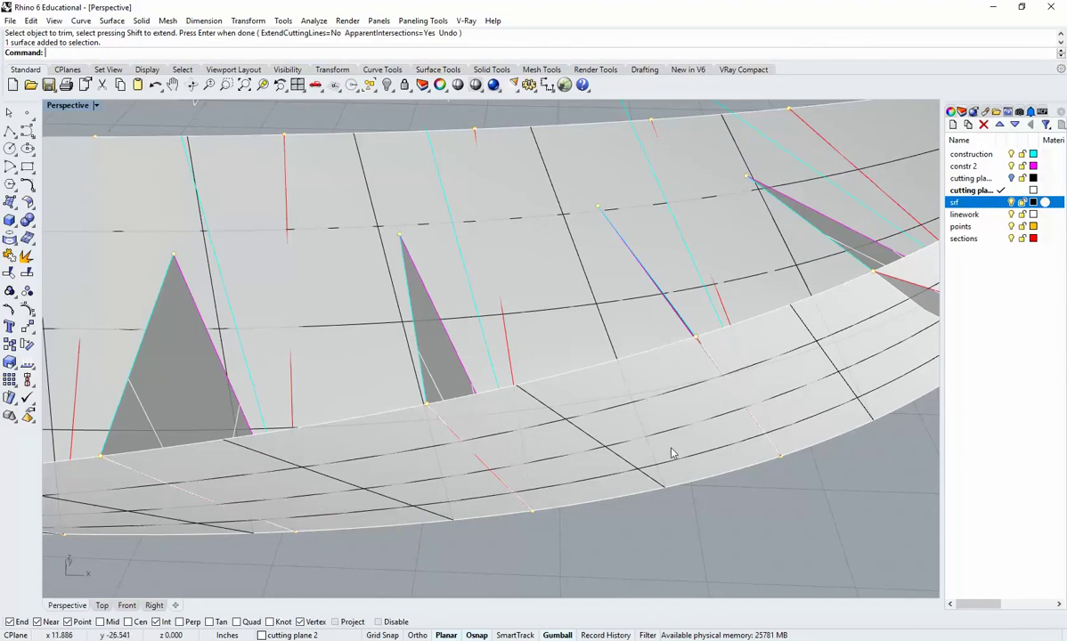
Trim off the overhanging part of the foremost cutting plane near the bow, using the hull polysurface as the cutting object
right_drag(673, 453, 753, 405)
text(Trim)
key(Return)
scroll(742, 400, up, 5)
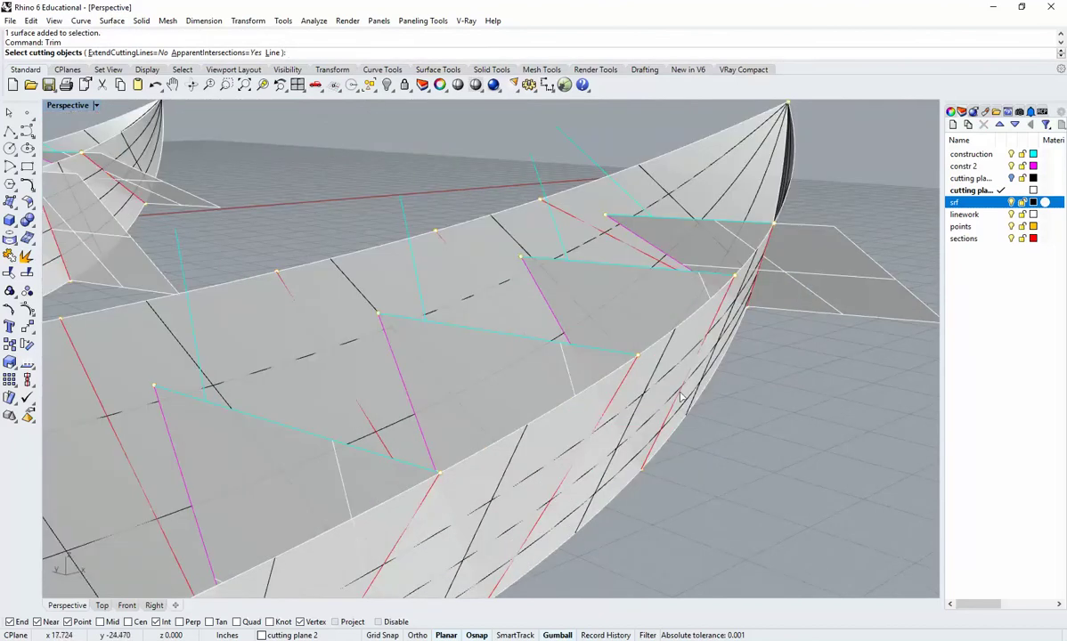
click(656, 363)
key(Return)
click(808, 298)
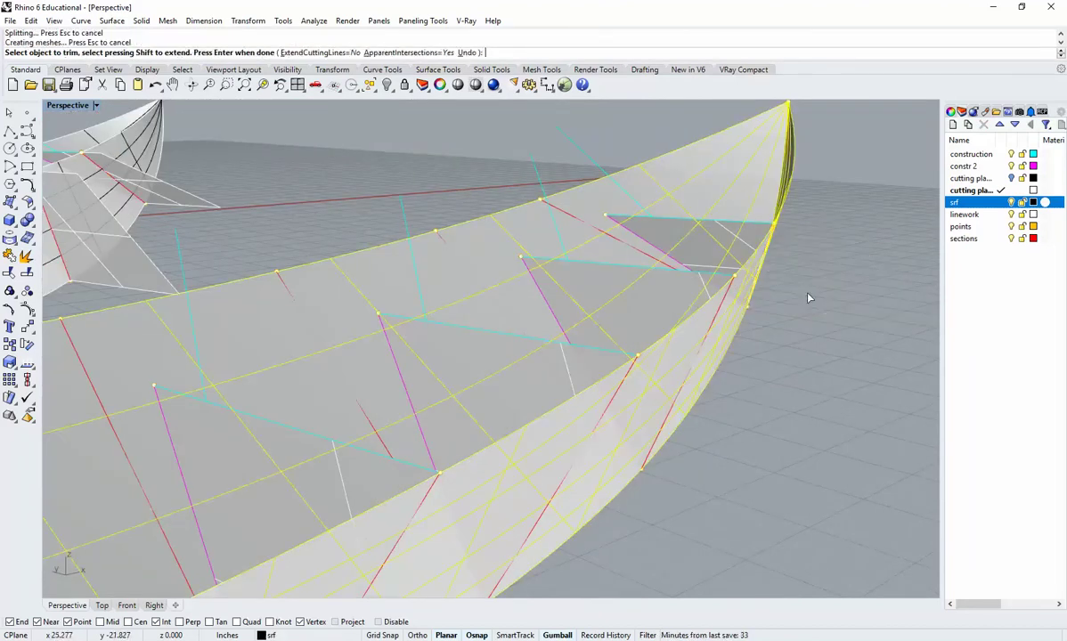
key(Return)
scroll(794, 339, down, 6)
right_drag(795, 340, 698, 434)
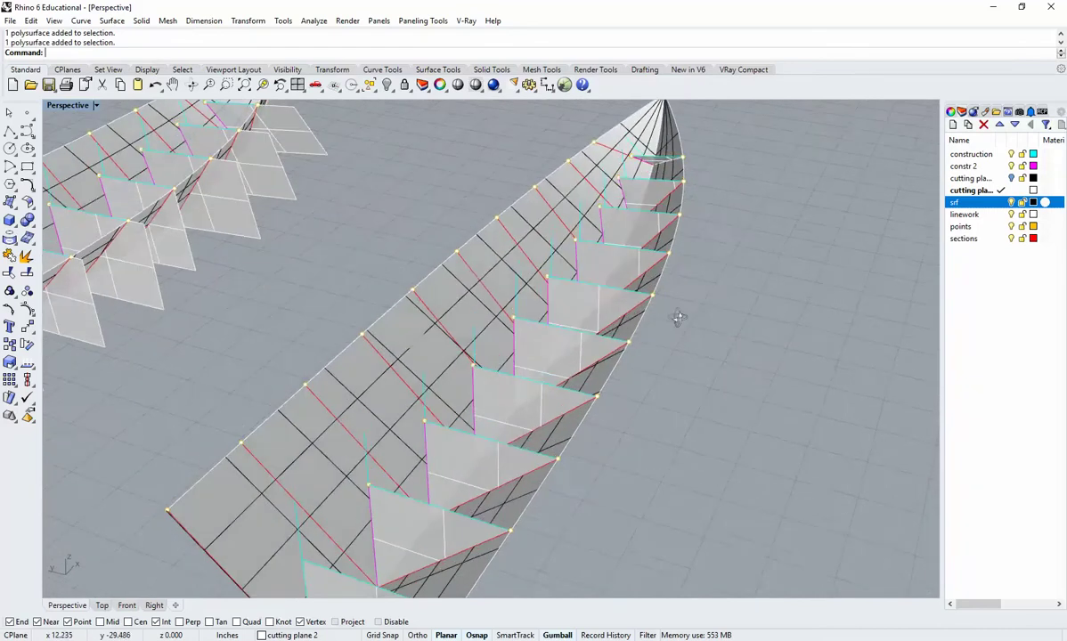
right_drag(675, 310, 667, 342)
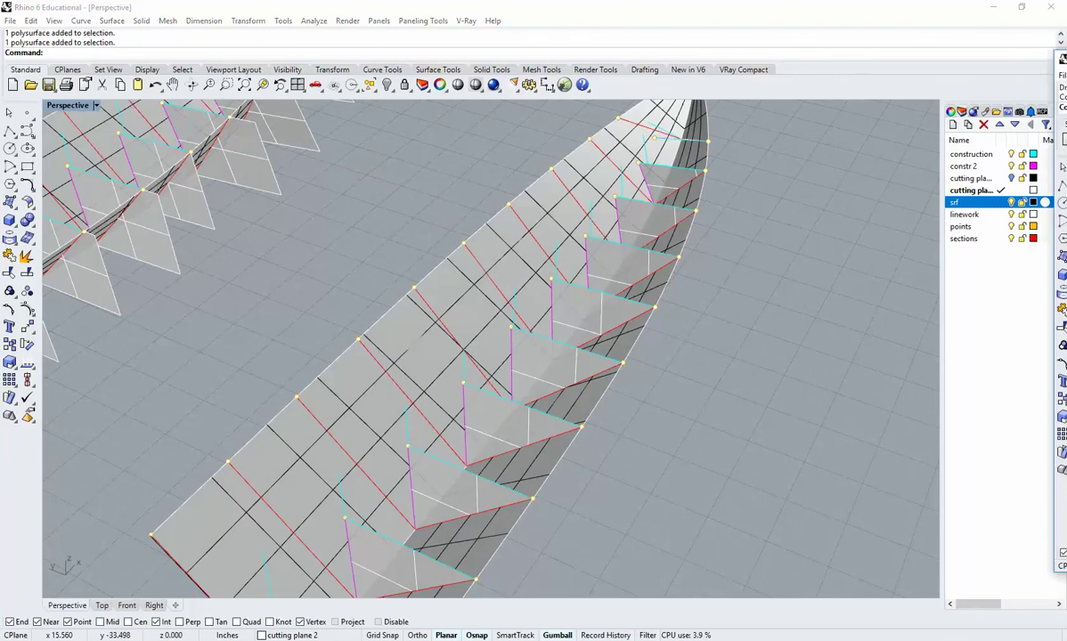
Examine the hull with cutting planes in the B_Sectioning_2018 reference file and return to the working model
drag(1066, 44, 394, 39)
scroll(500, 398, down, 10)
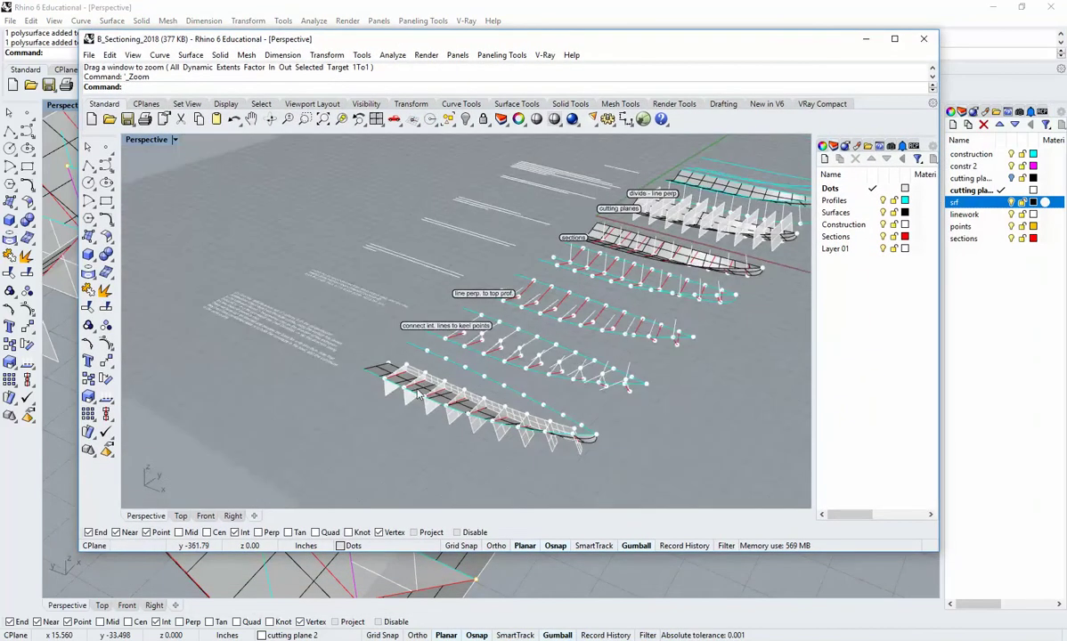
right_drag(500, 398, 579, 431)
scroll(579, 431, up, 5)
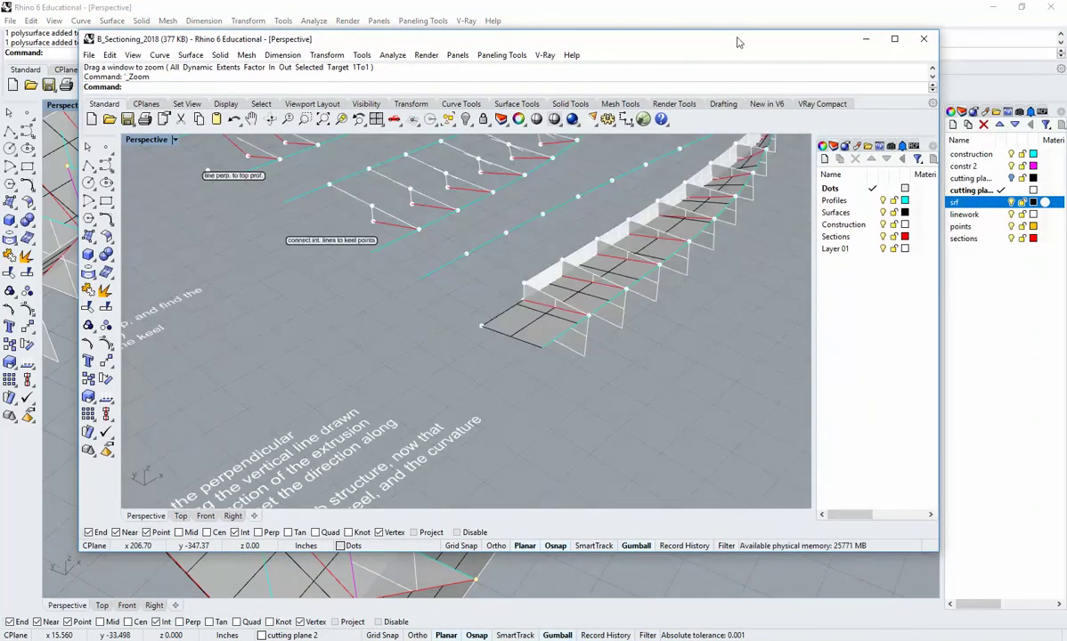
click(865, 38)
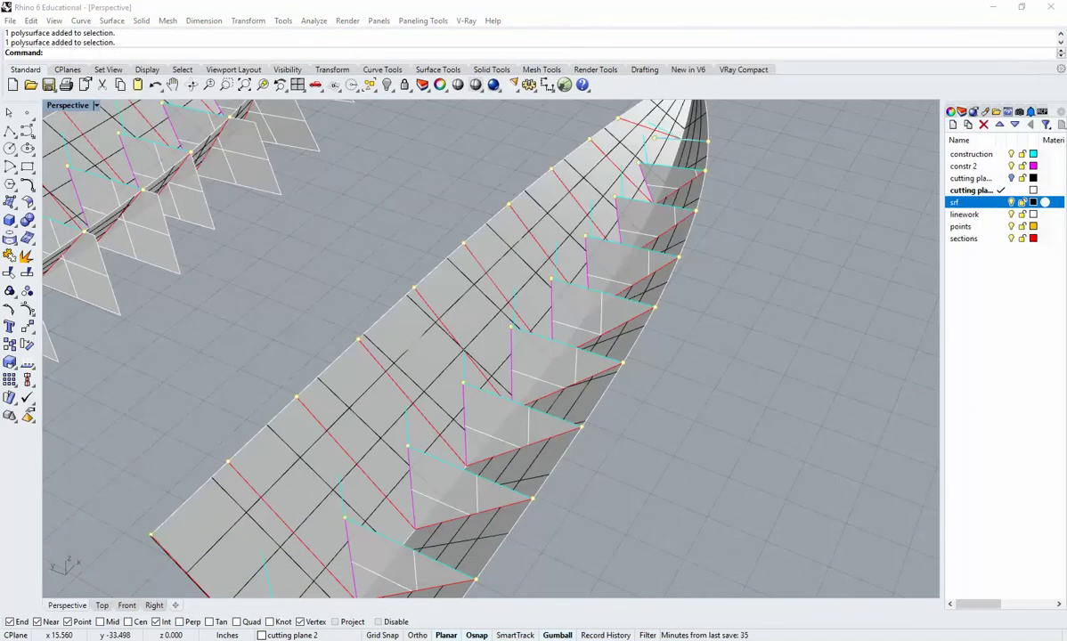
right_drag(658, 355, 636, 374)
scroll(644, 329, down, 5)
scroll(610, 357, up, 5)
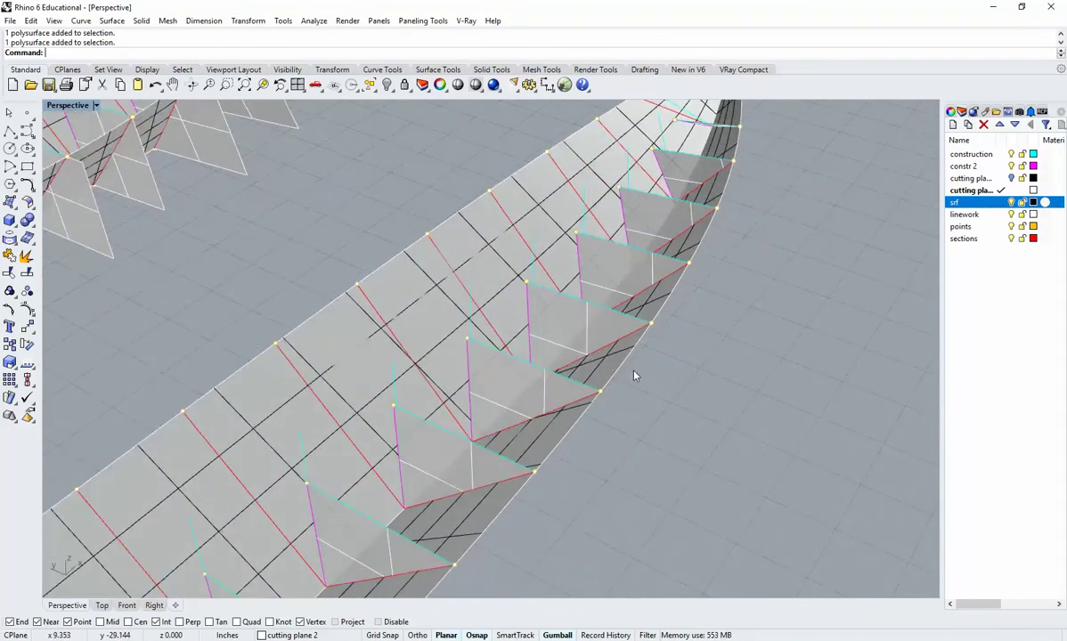